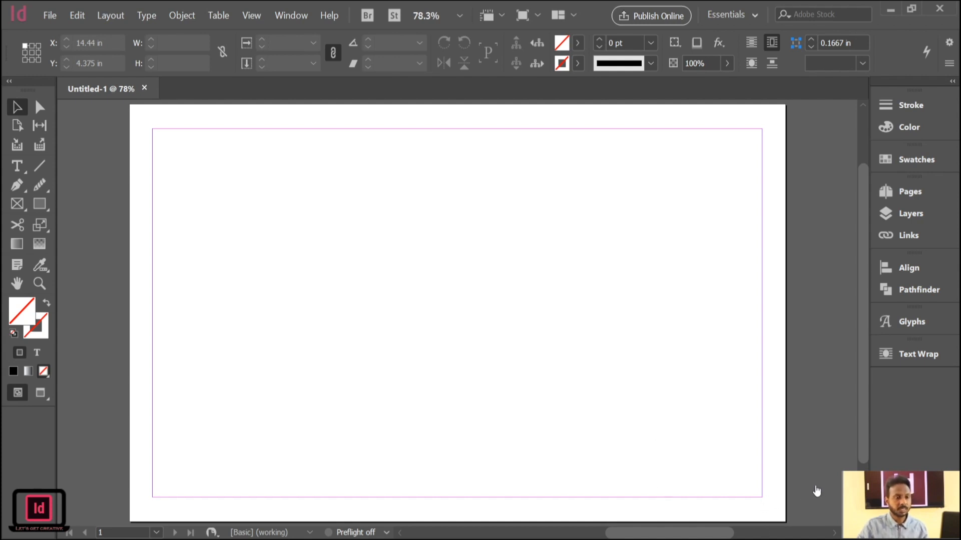
Create a new portrait document with a three-column page and a bleed area.
left_click(816, 489)
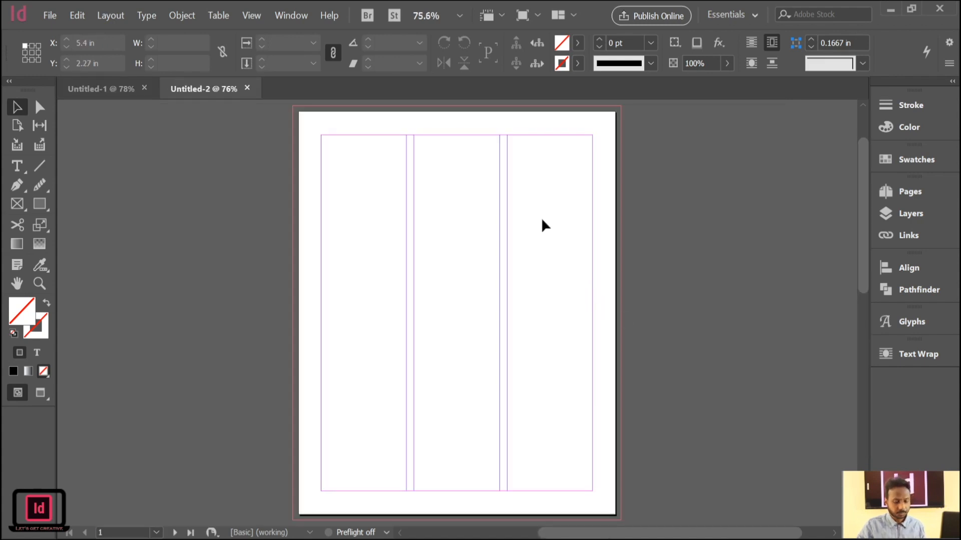
key("ctrl+equal")
left_click_drag(542, 220, 546, 272)
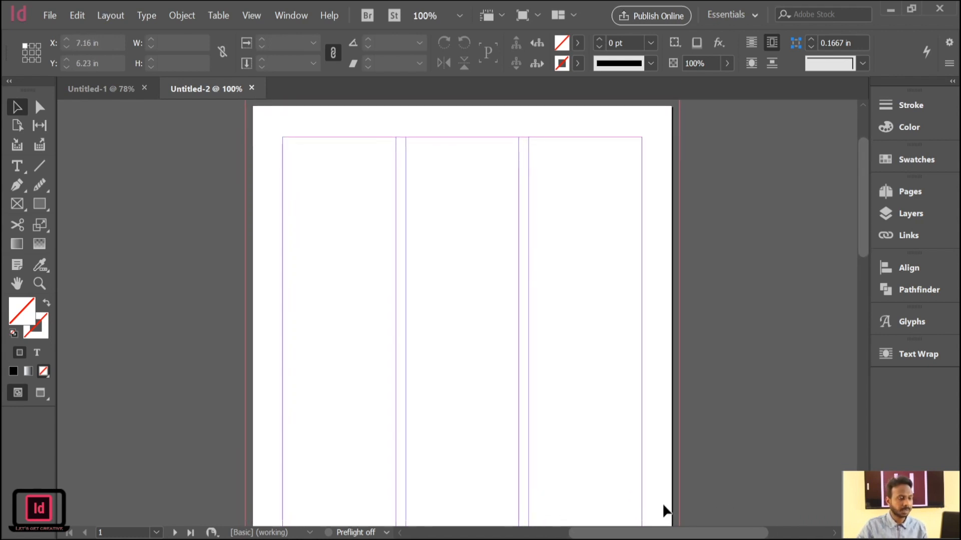
key("ctrl+n")
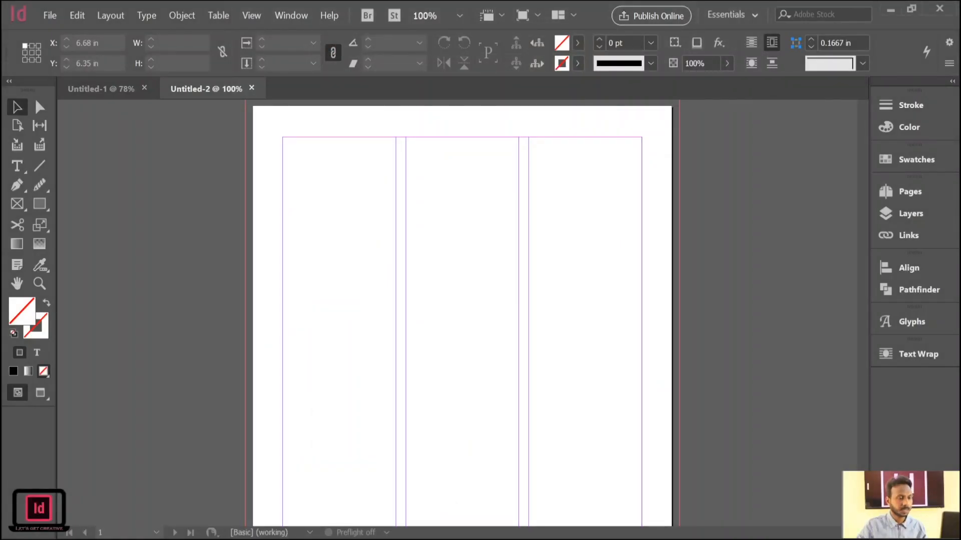
Draw a 7 by 8.5 in rectangle covering the whole page from its upper corner.
scroll(484, 155, "up", 1)
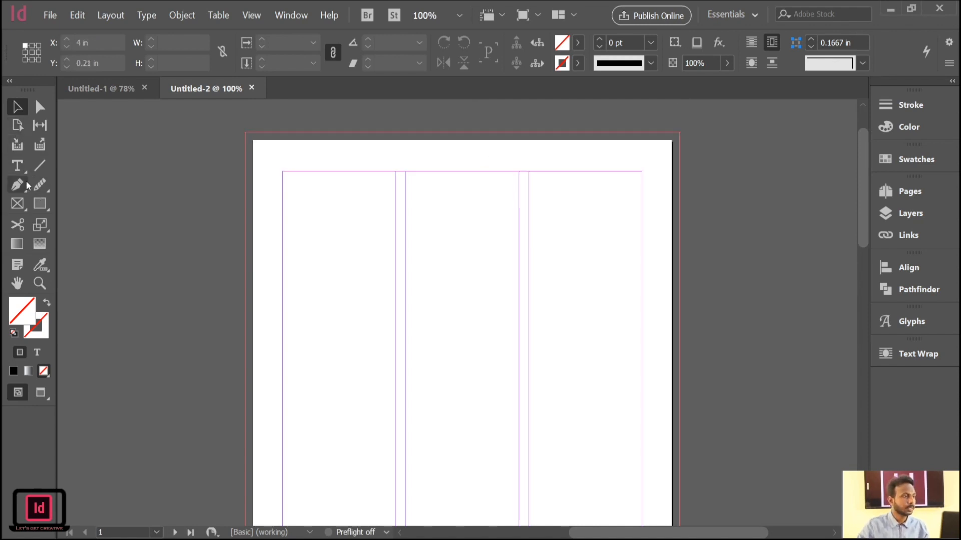
left_click(41, 205)
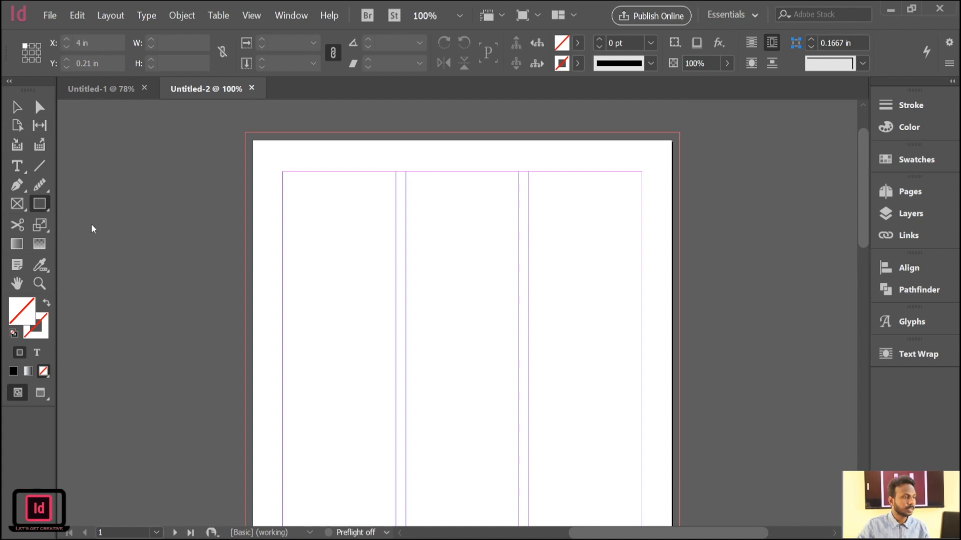
left_click_drag(253, 141, 674, 492)
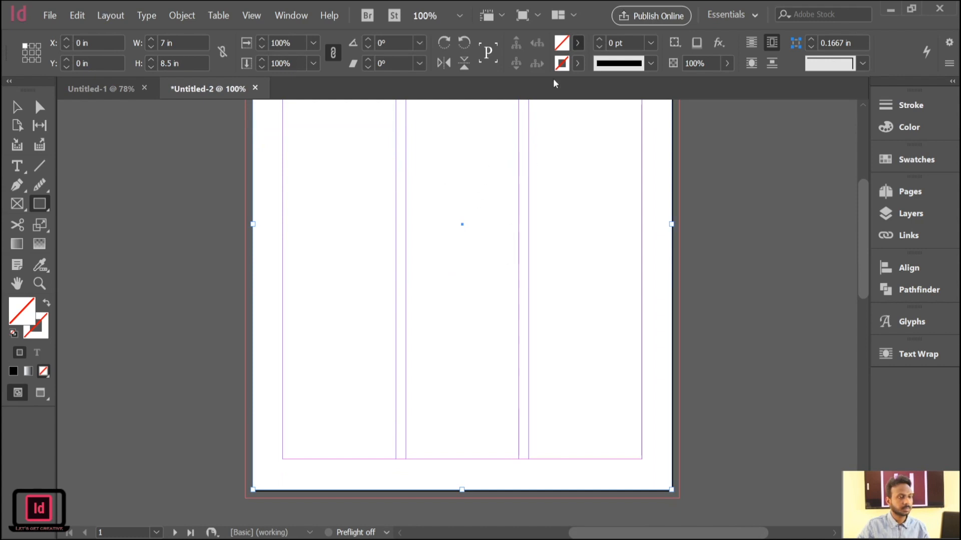
Fill the page-size rectangle with a pale cream-yellow colour and deselect it.
left_click(918, 125)
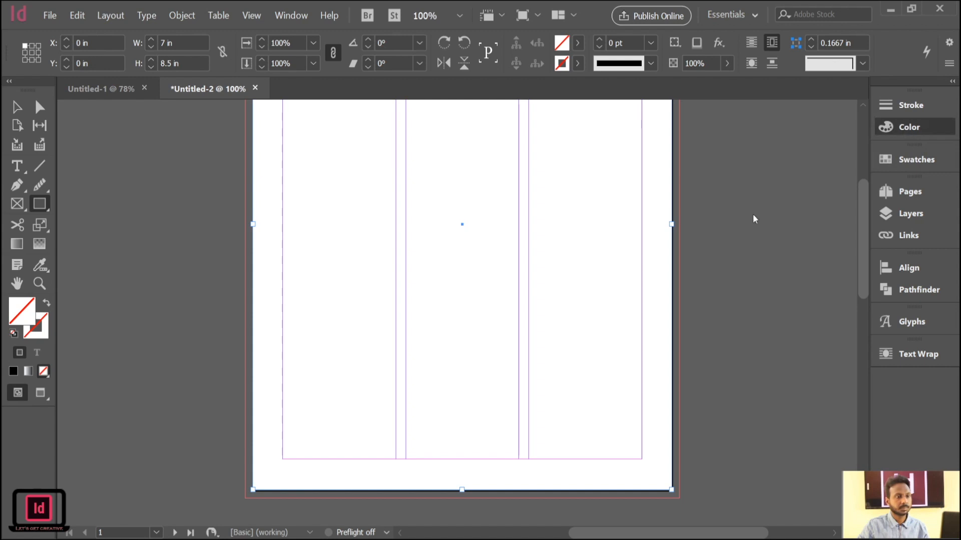
left_click(736, 204)
left_click(739, 207)
left_click(731, 203)
left_click(726, 198)
left_click(732, 202)
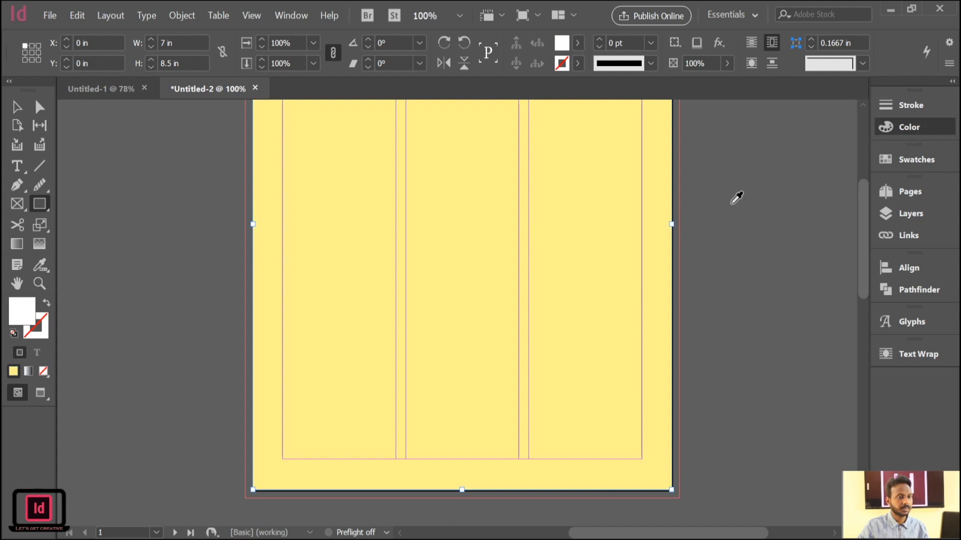
left_click(765, 164)
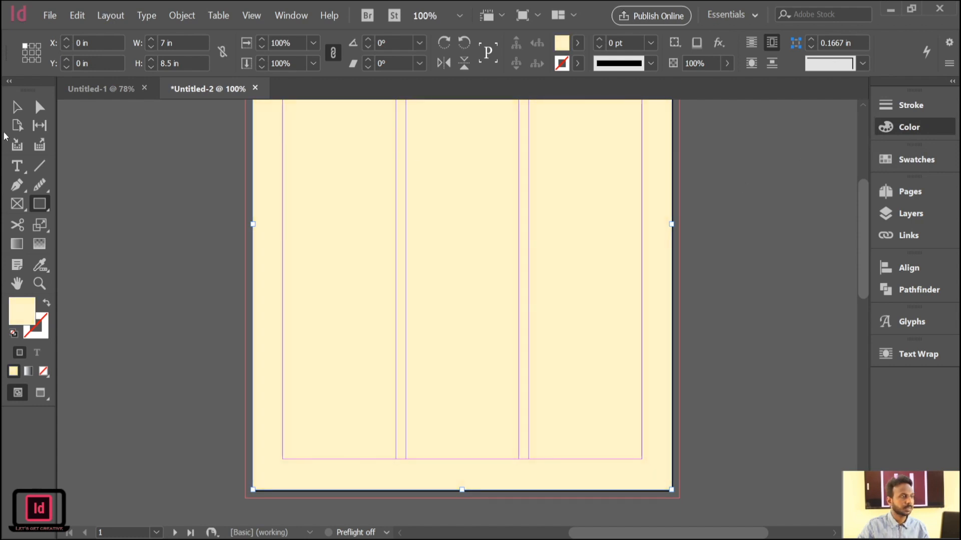
left_click(23, 111)
left_click(75, 169)
Try to draw a line about 7 in long across the page's upper margin with a 2 pt cream stroke.
key("space")
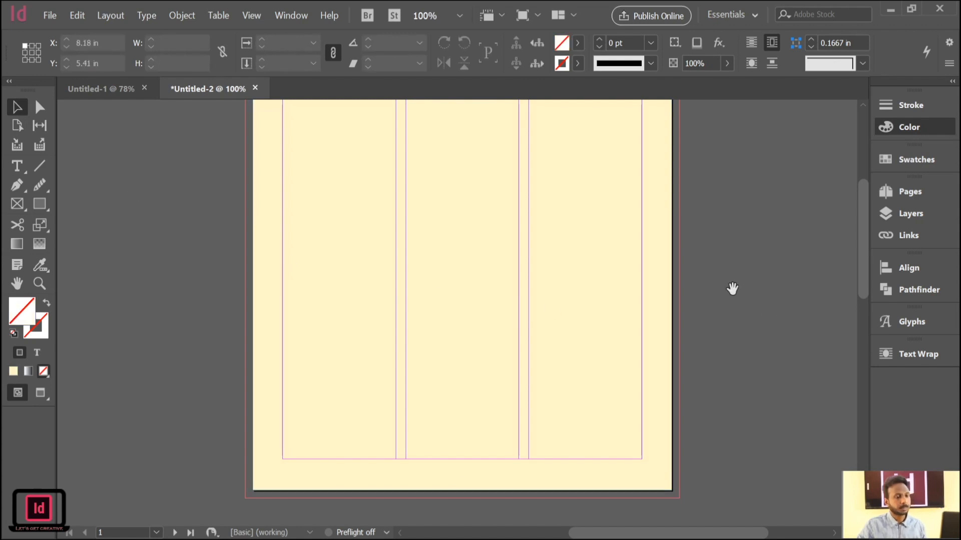
left_click_drag(710, 282, 710, 377)
left_click_drag(667, 286, 669, 365)
left_click_drag(755, 322, 732, 331)
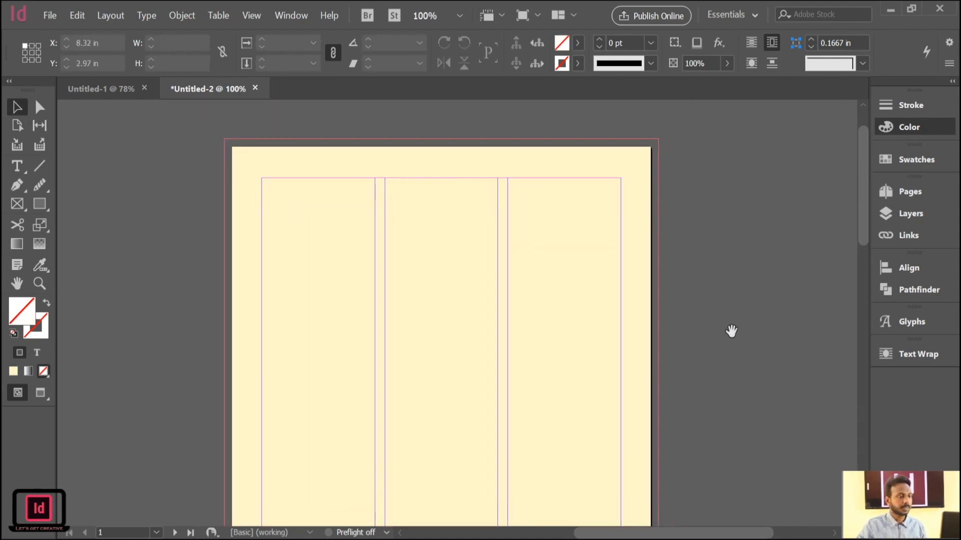
key("backslash")
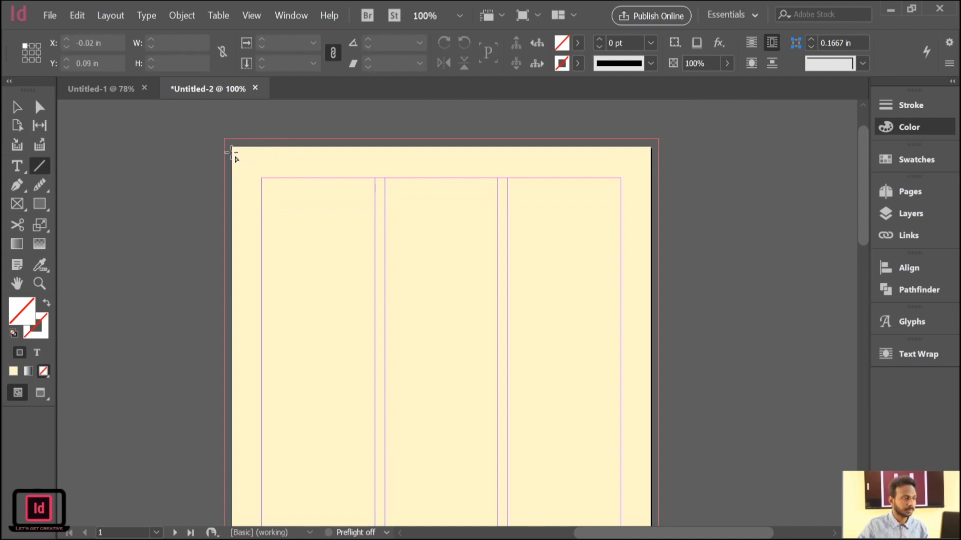
left_click_drag(230, 150, 649, 171)
left_click(601, 40)
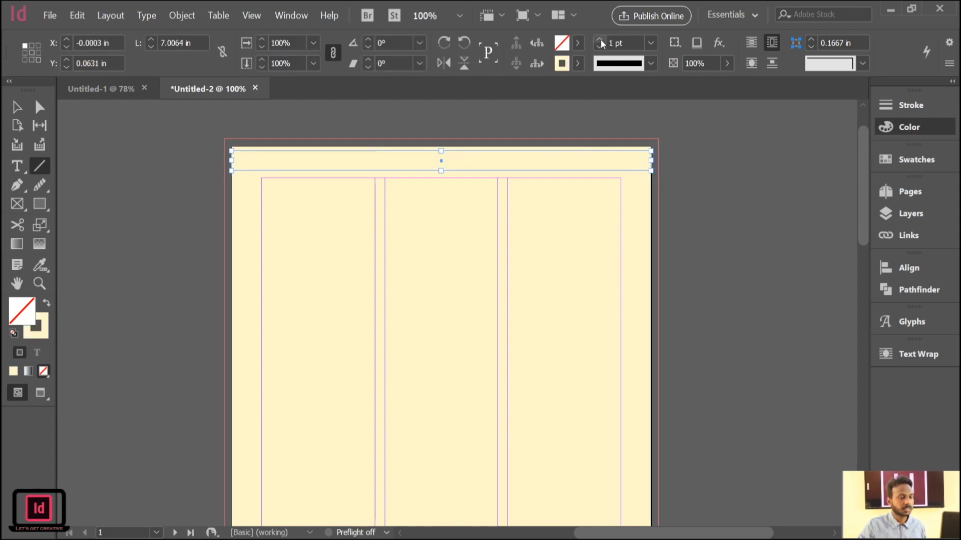
left_click(601, 40)
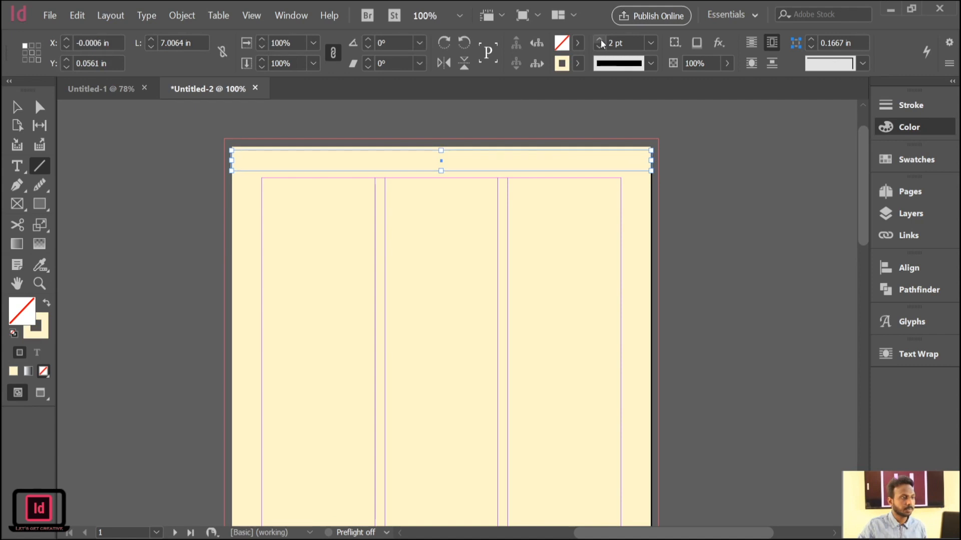
left_click(16, 107)
left_click(690, 228)
left_click(561, 158)
left_click(506, 172)
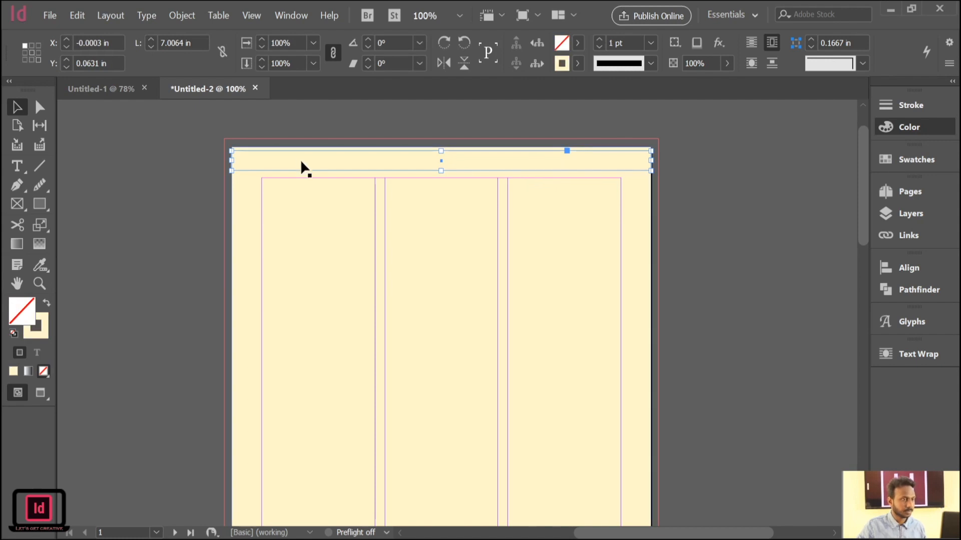
left_click(213, 151)
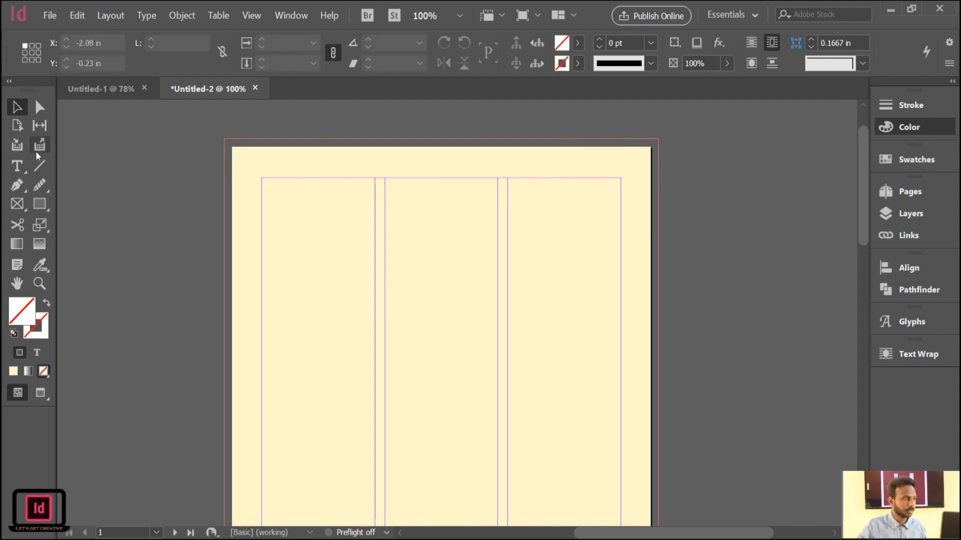
Draw a slightly slanted line about 7 in long across the page's upper margin in dark purple with a 3 pt stroke.
left_click(39, 166)
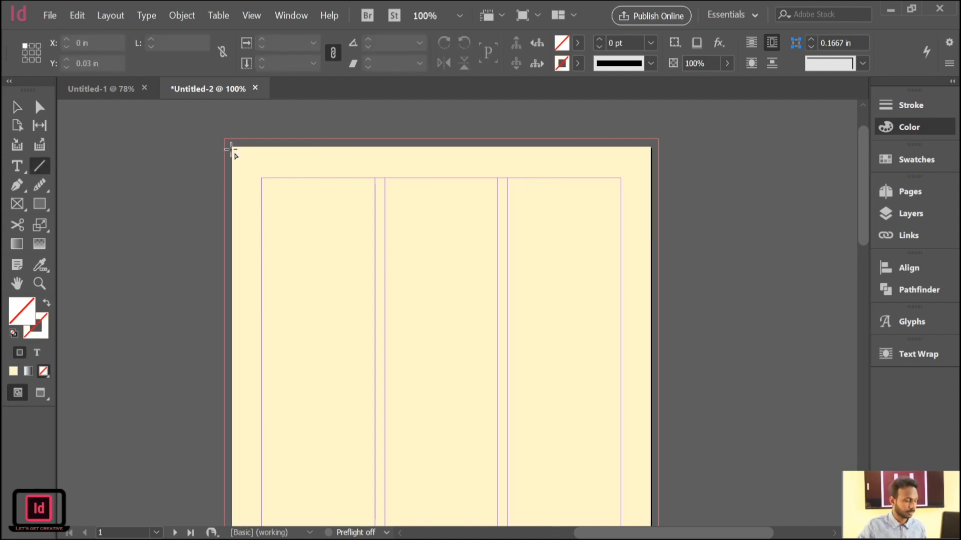
left_click_drag(232, 154, 650, 161)
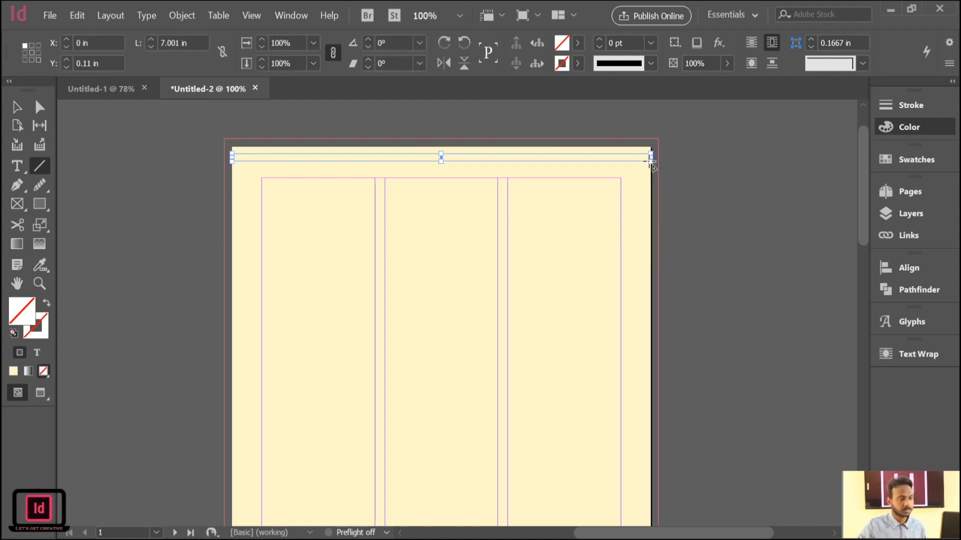
left_click(812, 211)
left_click(599, 40)
left_click(599, 39)
left_click(599, 40)
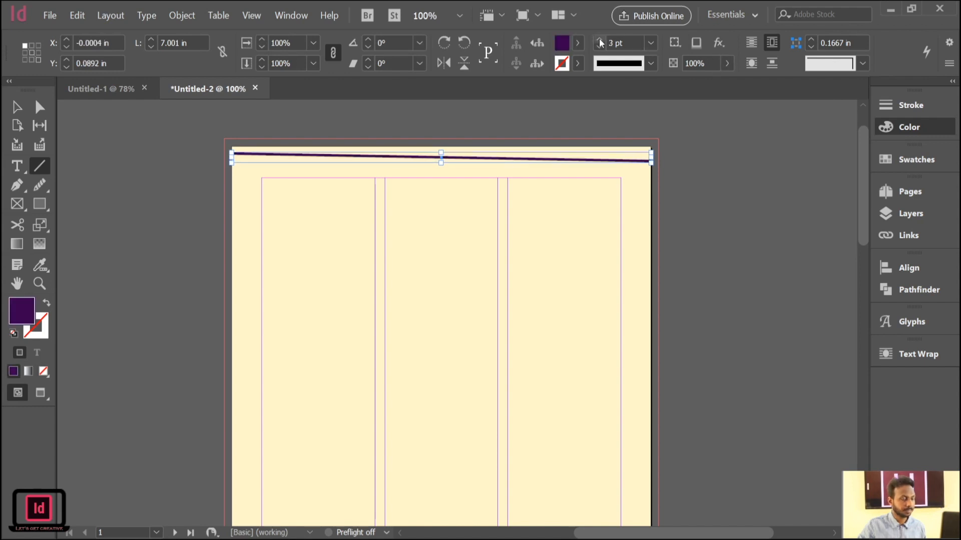
Delete the slanted purple line while keeping the cream background rectangle.
left_click(16, 107)
left_click(540, 165)
left_click(726, 231)
left_click(600, 158)
key("Delete")
key("ctrl+z")
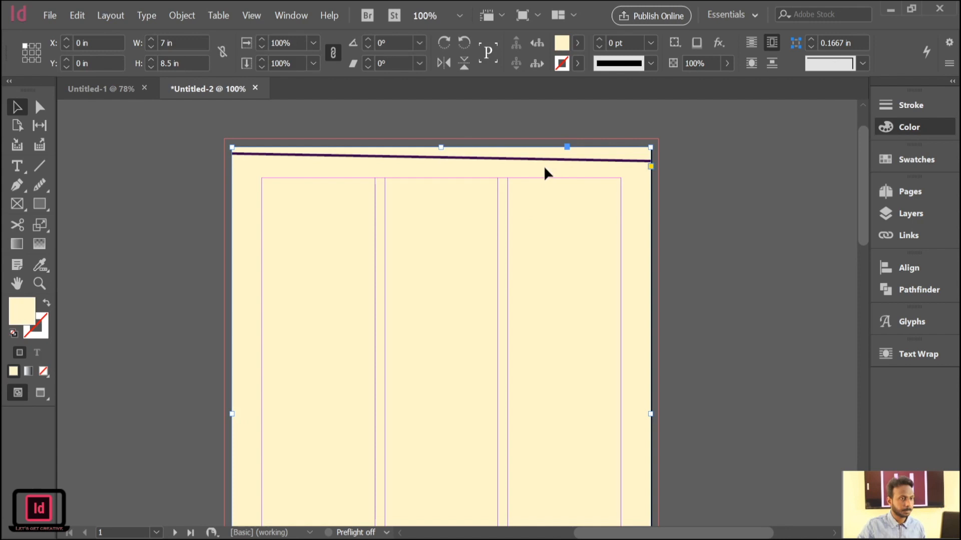
left_click(537, 160)
key("Delete")
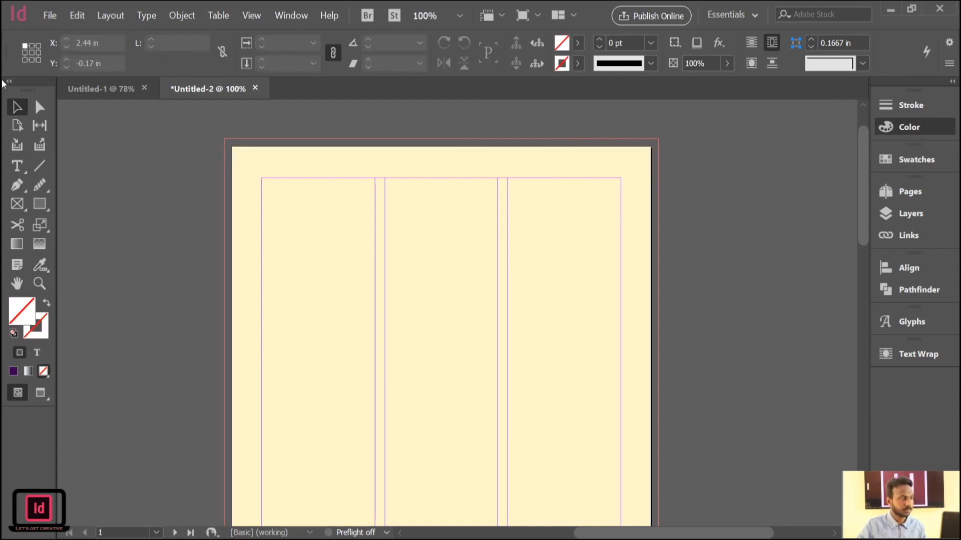
Draw a horizontal 7 in line across the page about 0.125 in below its upper edge, black with a 3 pt weight.
left_click(39, 165)
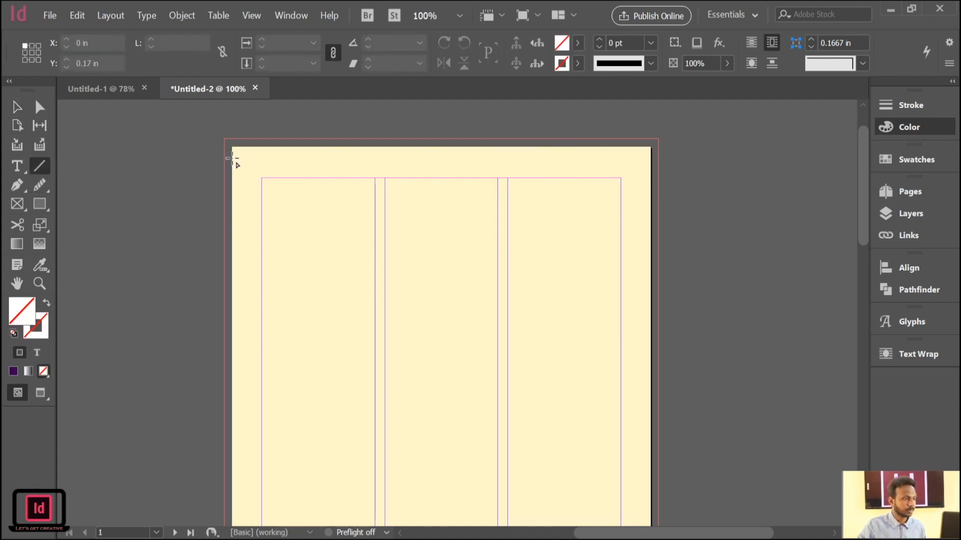
left_click_drag(233, 155, 651, 156)
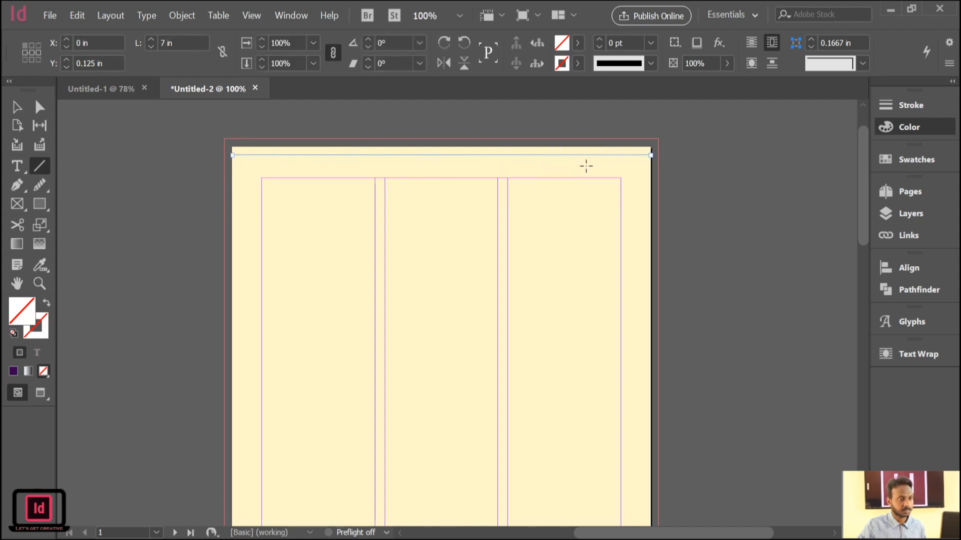
left_click(795, 212)
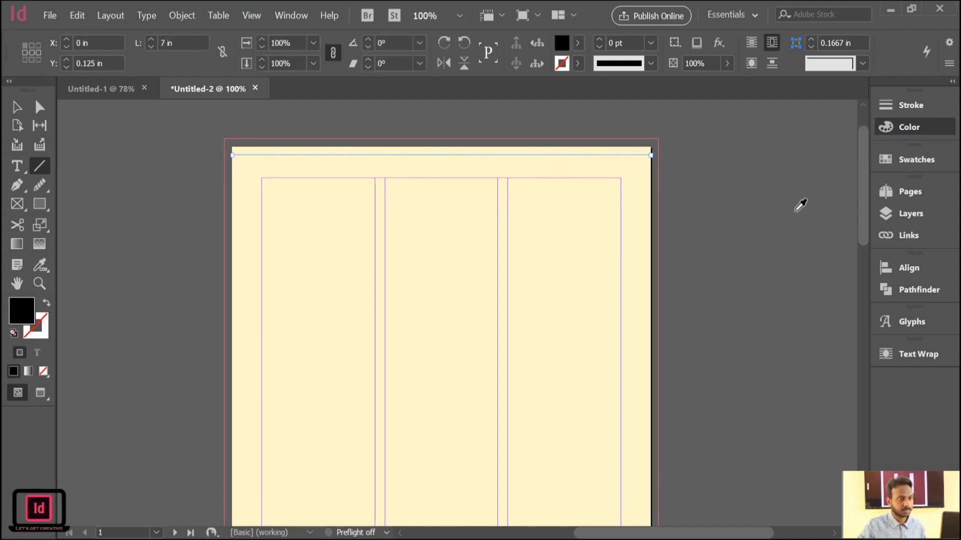
left_click(599, 43)
left_click(600, 43)
left_click(600, 43)
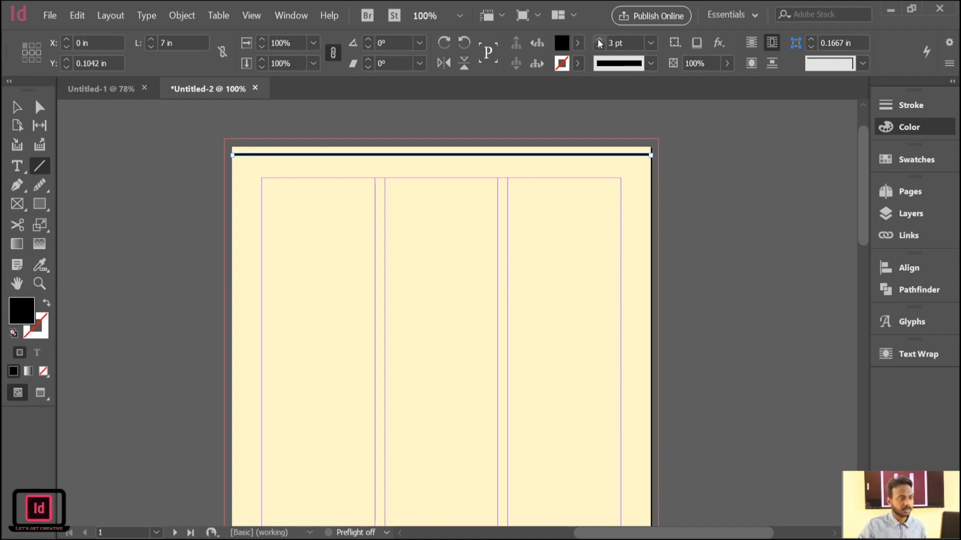
left_click(16, 106)
scroll(214, 226, "left", 1)
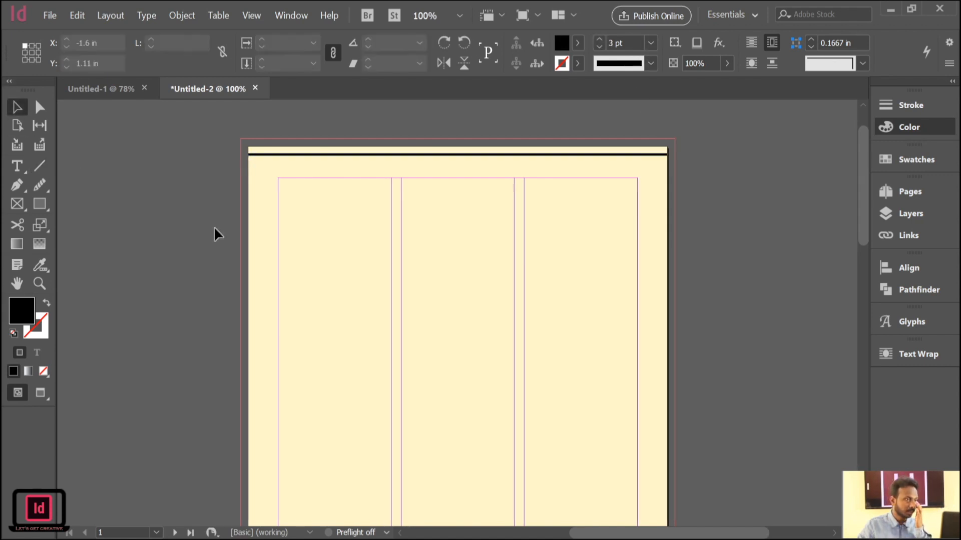
left_click(214, 226)
Add a text frame about 4.5 by 0.35 in just below the black line, containing "The News Paer".
left_click_drag(775, 294, 735, 266)
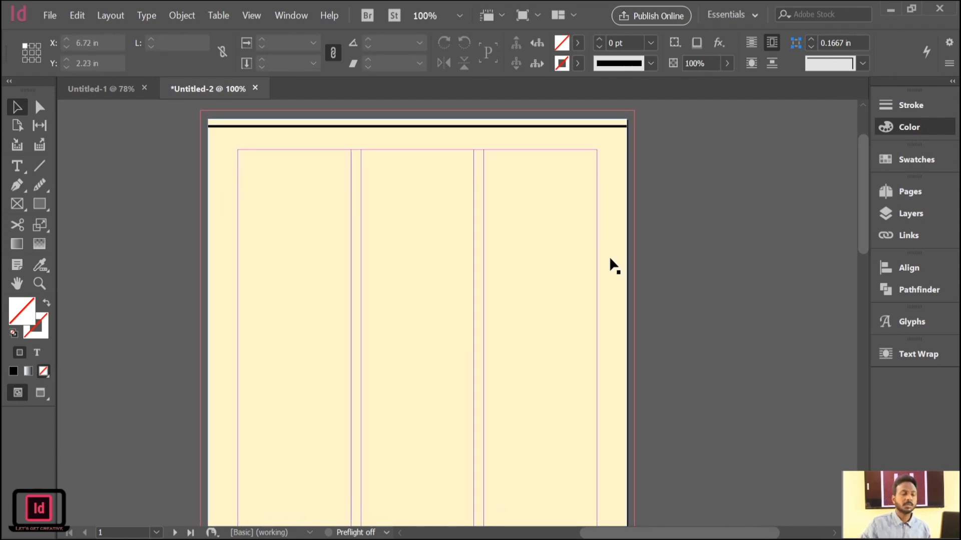
left_click(17, 164)
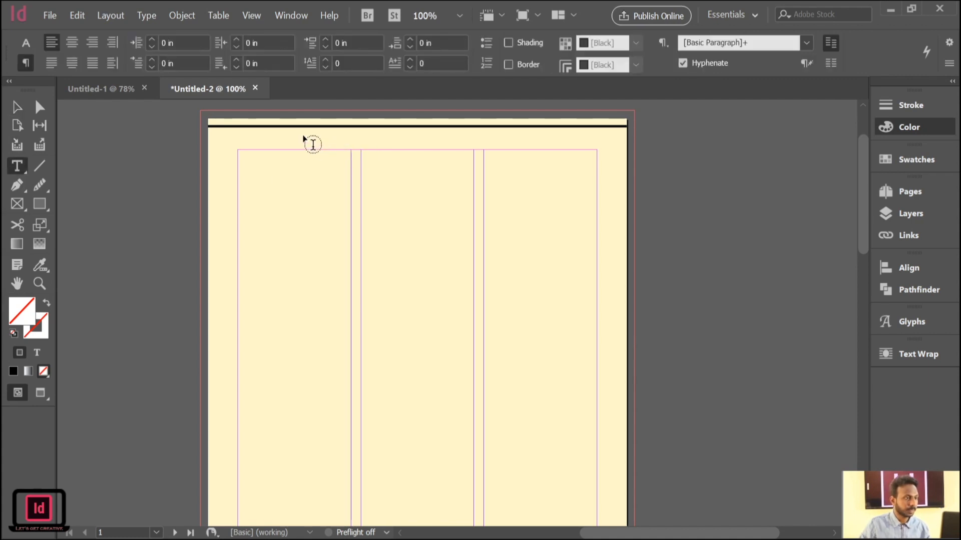
left_click_drag(297, 129, 566, 150)
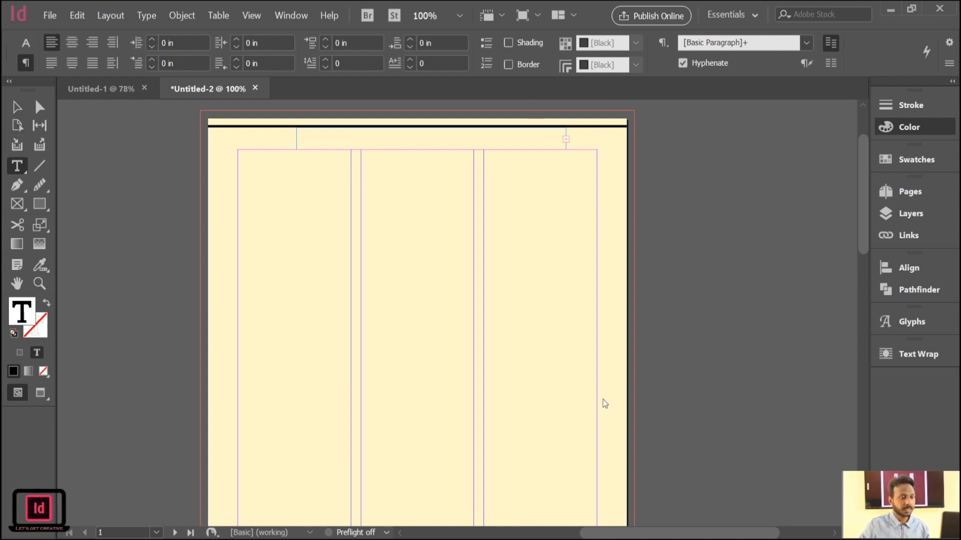
type("The News Paer")
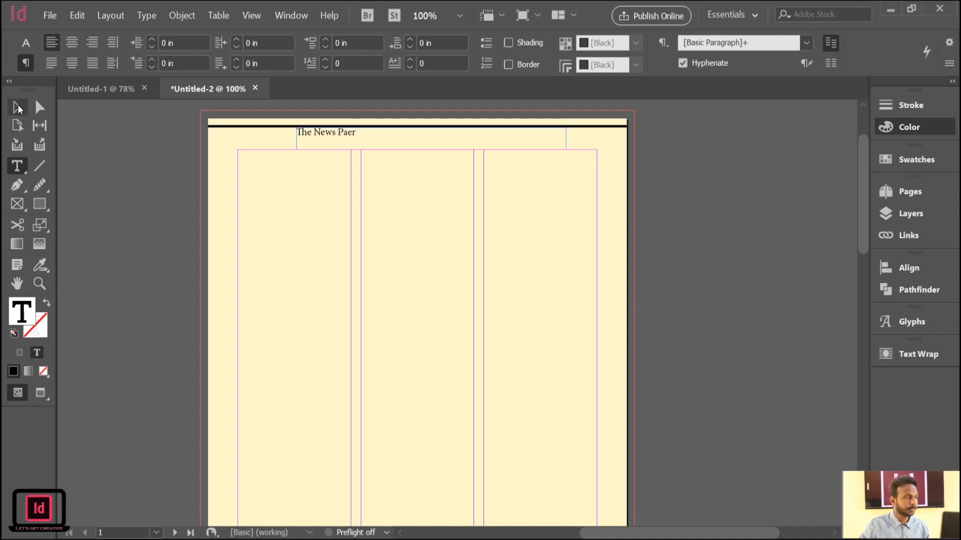
key("Escape")
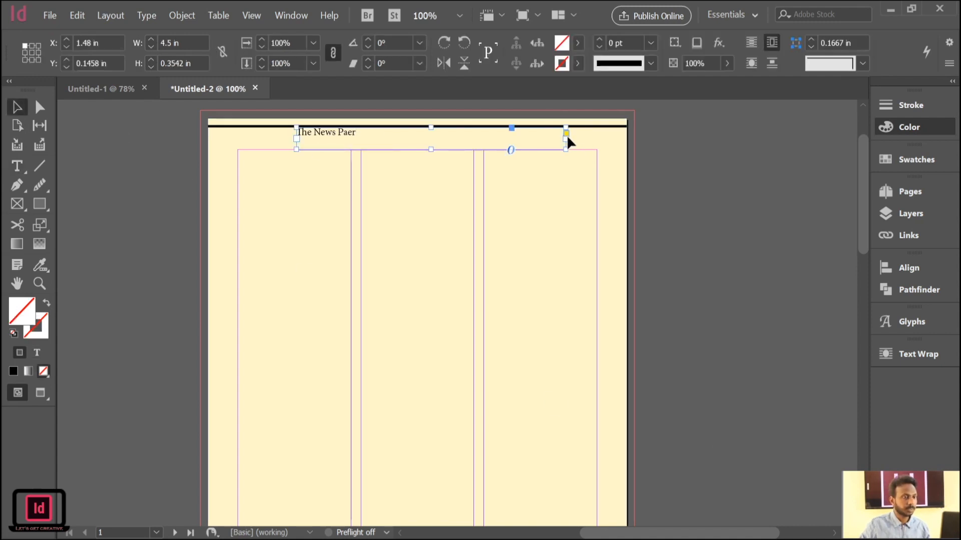
Tighten the title's frame and scale it with its text to about 4 by 0.58 in, nudged up slightly towards the black line.
left_click_drag(565, 141, 328, 142)
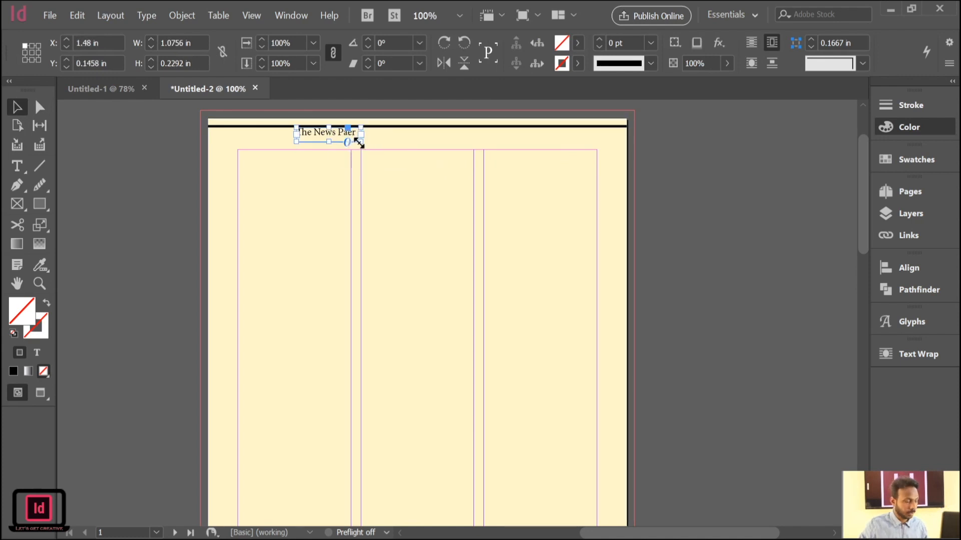
left_click_drag(361, 145, 413, 164)
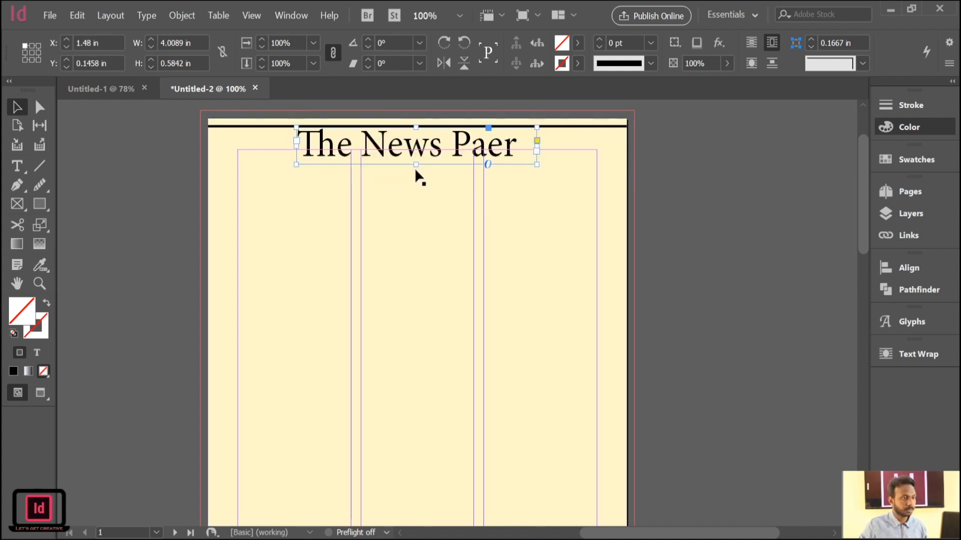
key("Up")
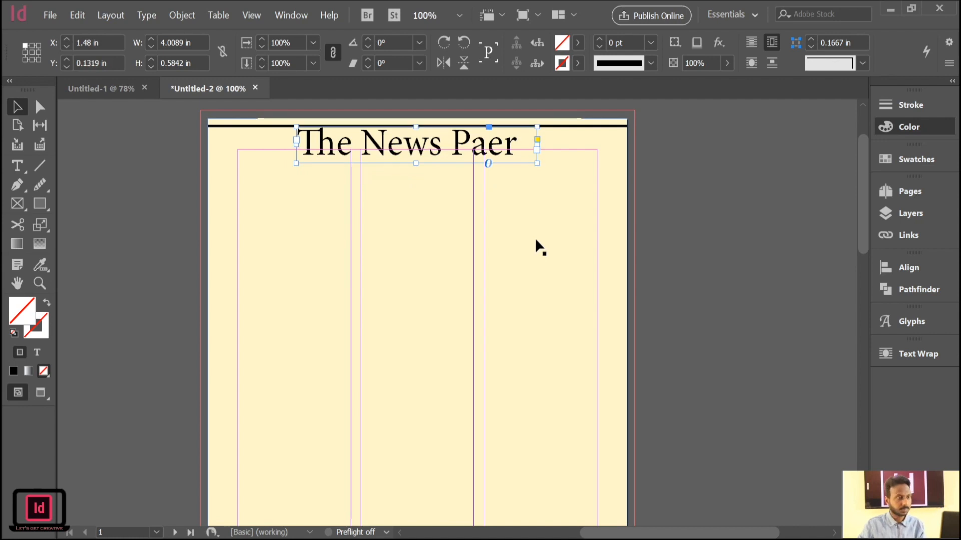
left_click(514, 192)
left_click(459, 149)
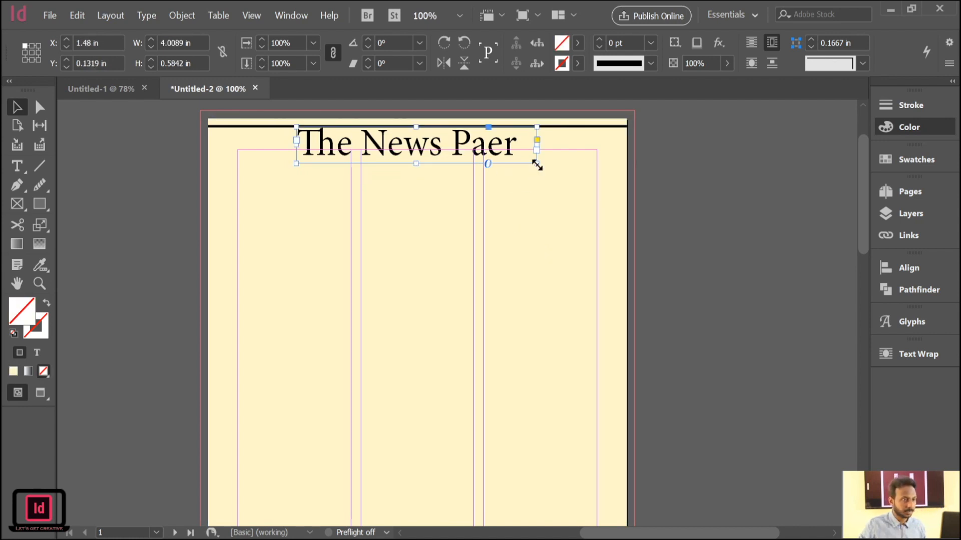
Scale the title down with its frame to about 3.27 by 0.48 in and shift it slightly right, just below the black line.
left_click_drag(535, 164, 492, 155)
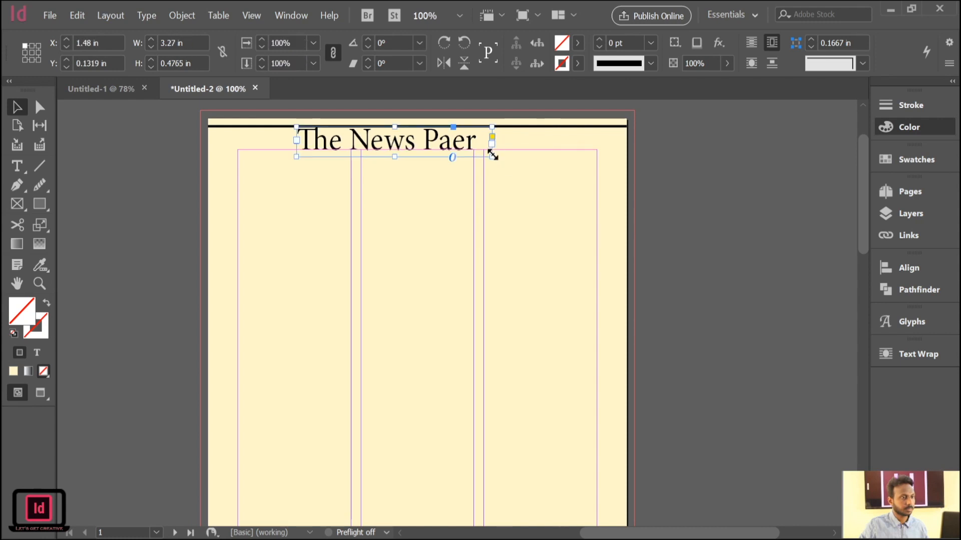
left_click(197, 146)
left_click_drag(413, 148, 424, 145)
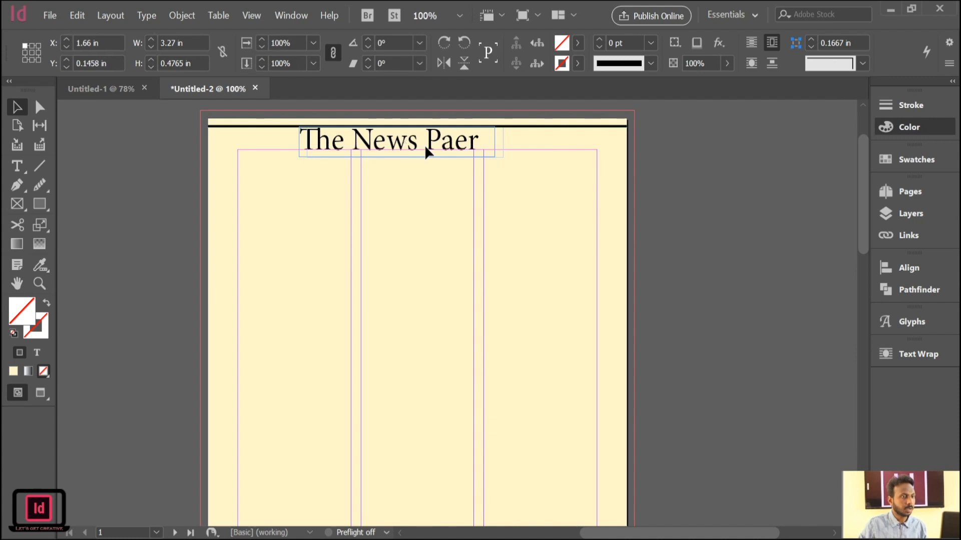
key("Up")
key("Up")
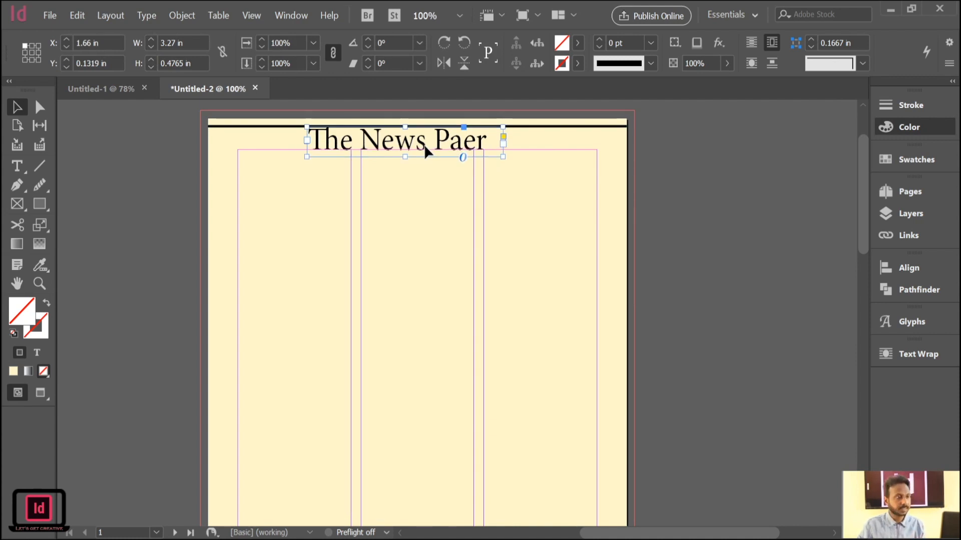
left_click(105, 183)
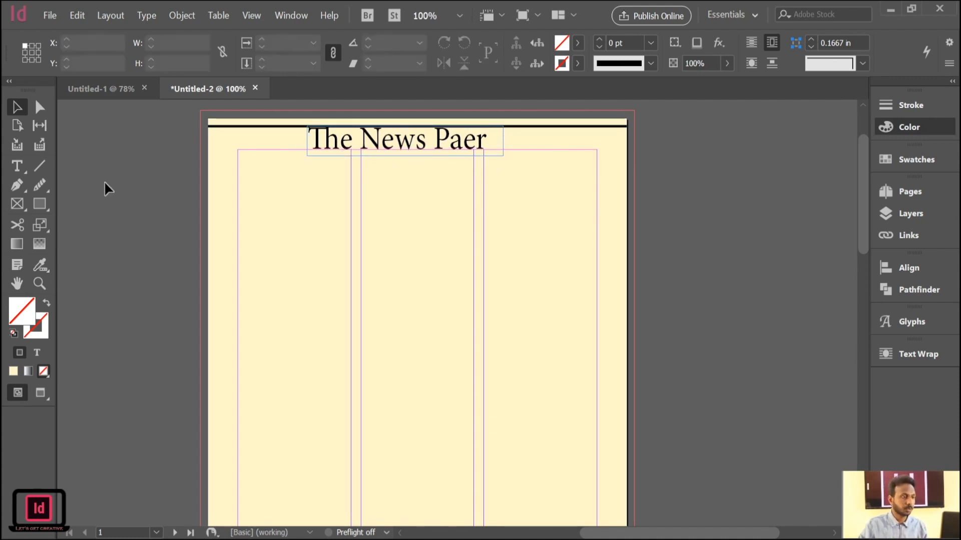
Move the black line up to about 0.02 in below the page's upper edge.
left_click(567, 128)
key("Up")
key("Up")
key("Up")
key("Up")
key("Up")
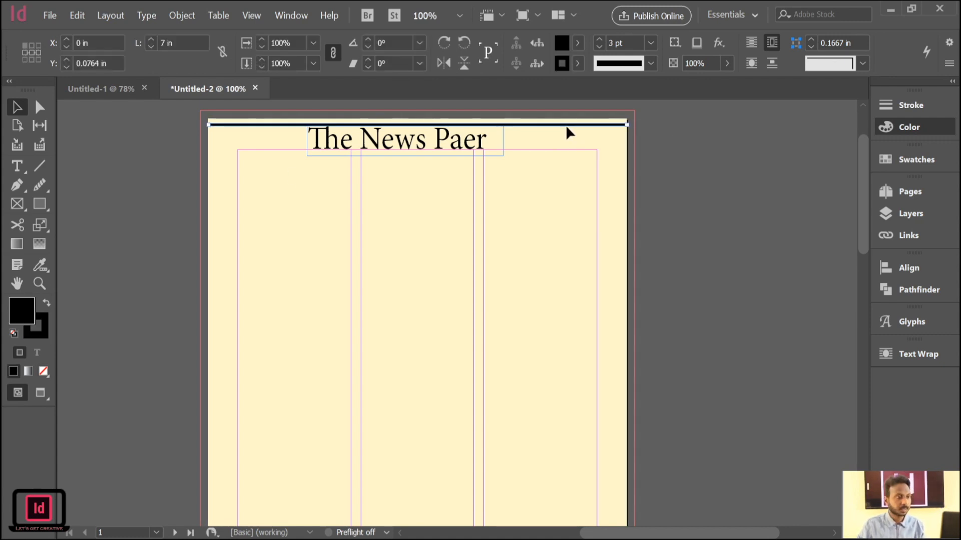
key("Up")
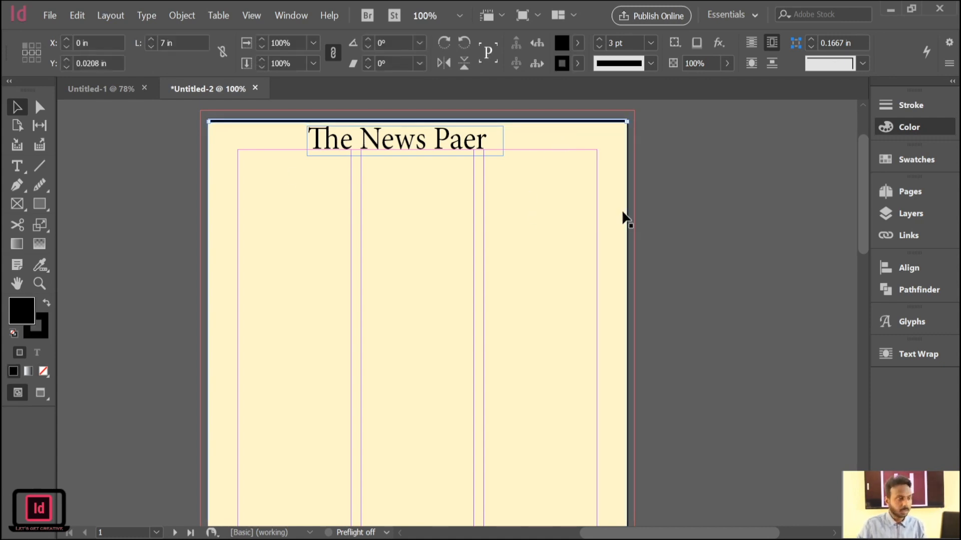
left_click(681, 231)
Nudge the title up closer to the black line, keeping its horizontal position.
left_click(438, 145)
key("Up")
key("Up")
key("Up")
key("Up")
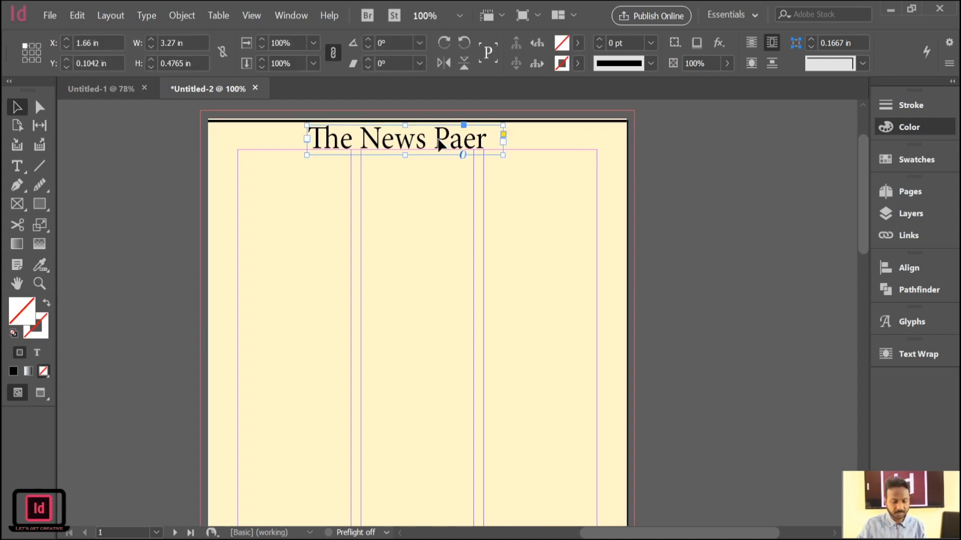
left_click(125, 134)
Duplicate the black line below the title, about 0.48 in down the page, and reduce the copy's weight to 1 pt.
left_click(545, 121)
left_click(544, 122)
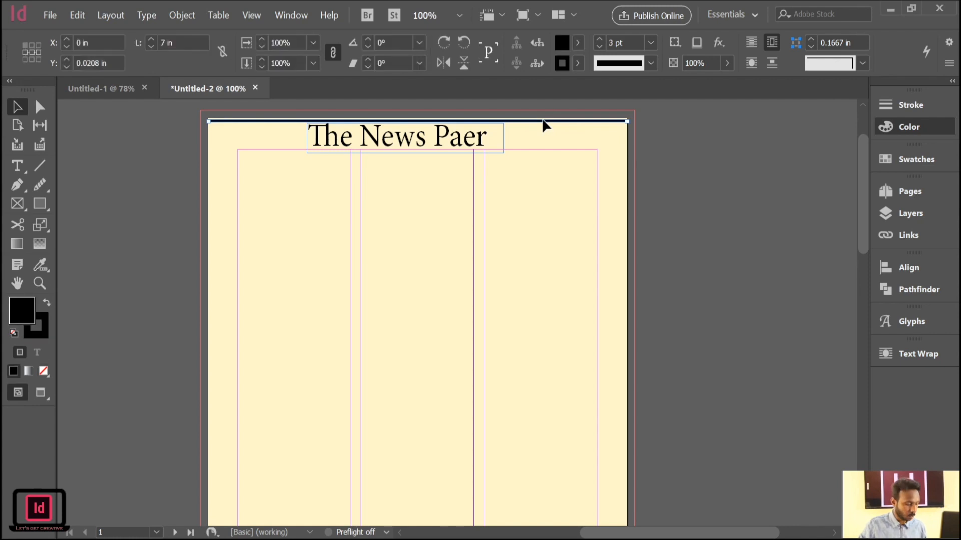
left_click_drag(546, 123, 542, 148)
left_click(667, 211)
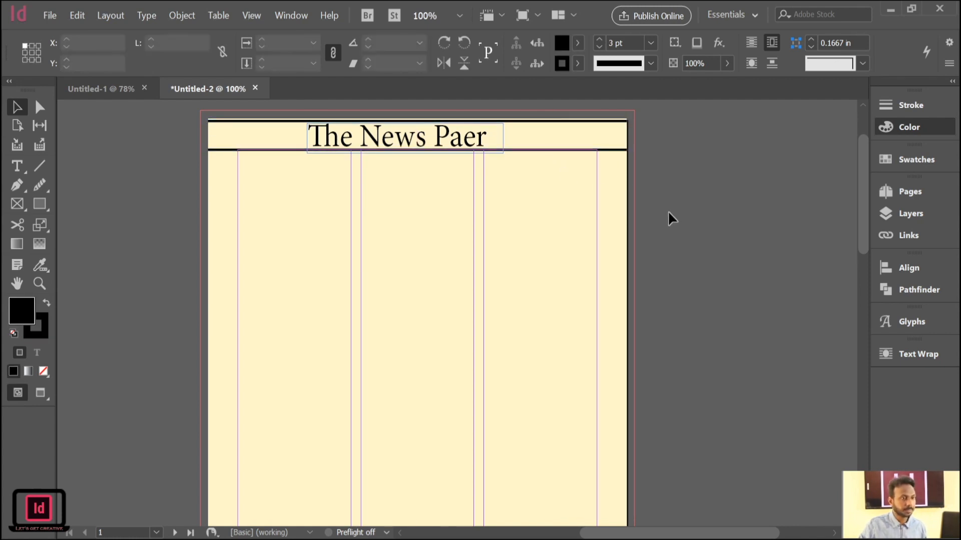
left_click(559, 150)
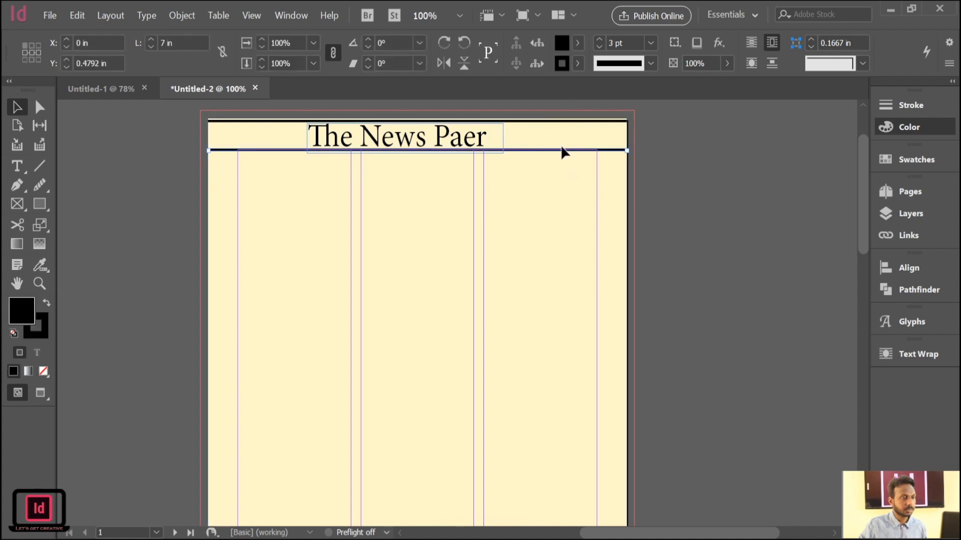
left_click(601, 48)
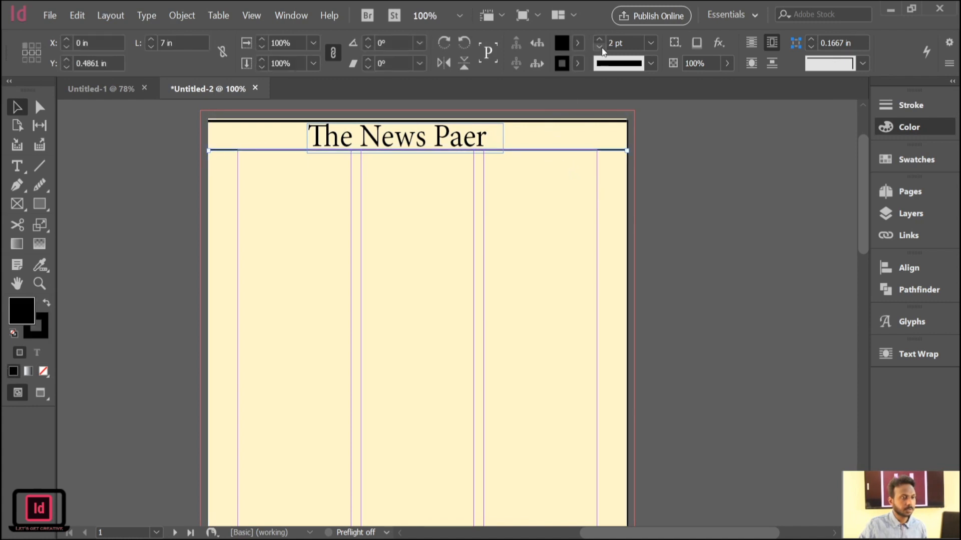
left_click(142, 193)
Duplicate the 1 pt line and position the copy below it, about 0.68 in down the page.
left_click_drag(266, 148, 270, 153)
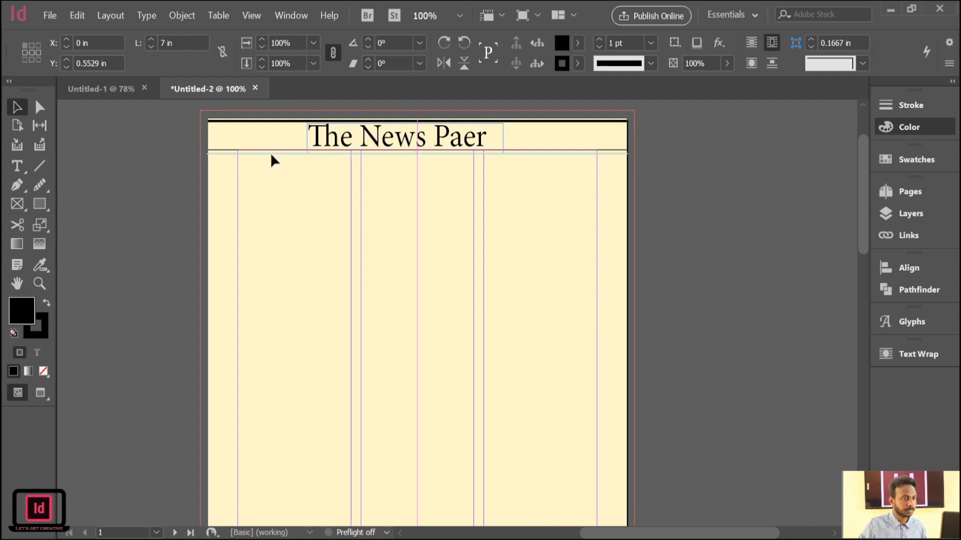
left_click(774, 314)
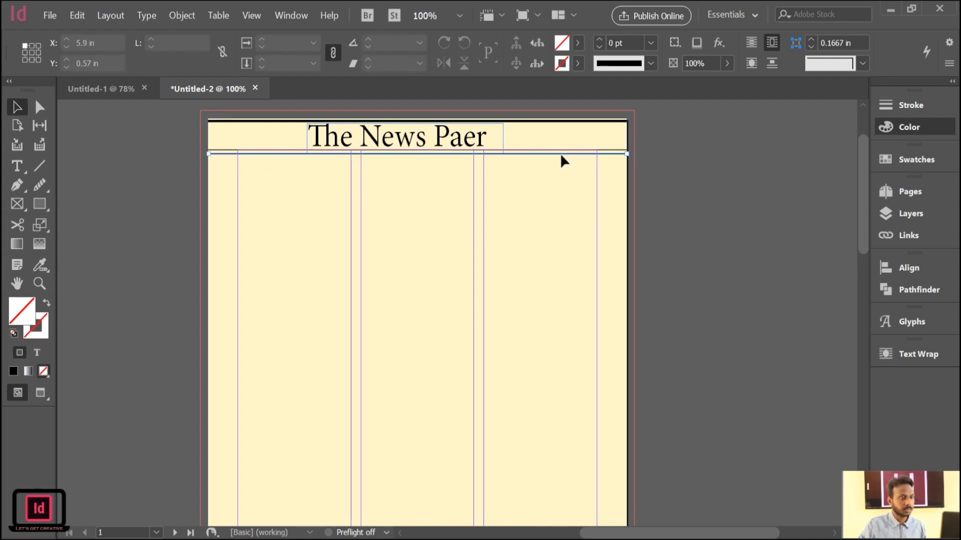
left_click(560, 155)
left_click(786, 377)
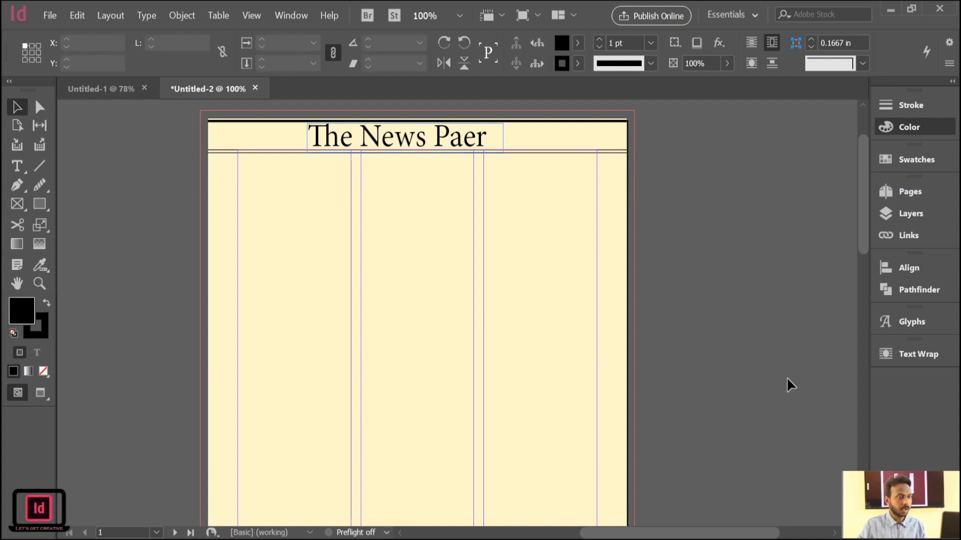
left_click(559, 153)
left_click(564, 154)
key("Down")
key("Down")
key("Down")
key("Down")
key("Down")
key("Down")
key("Down")
key("Down")
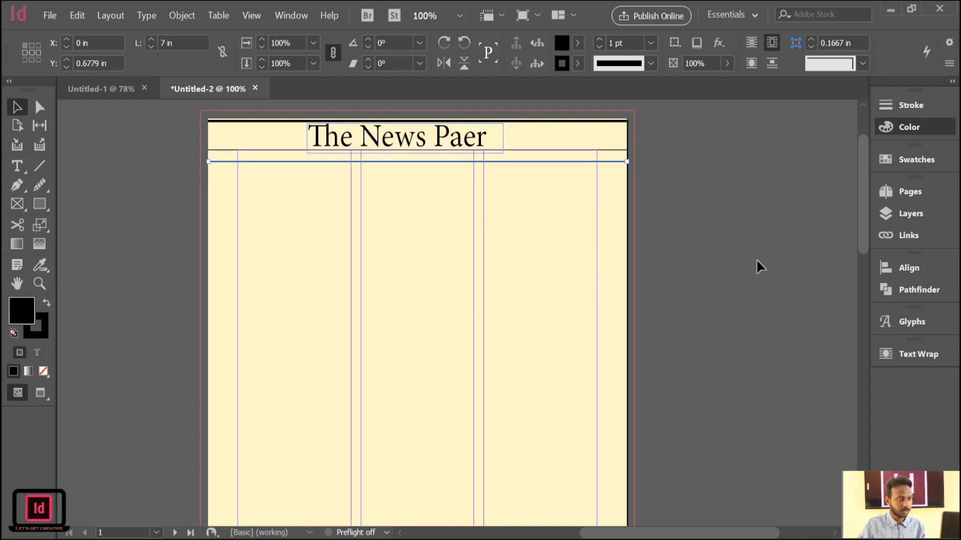
left_click(755, 259)
Switch to preview mode and shift the title slightly right towards the page's centre.
key("w")
left_click(414, 134)
left_click_drag(419, 141, 428, 143)
left_click(758, 314)
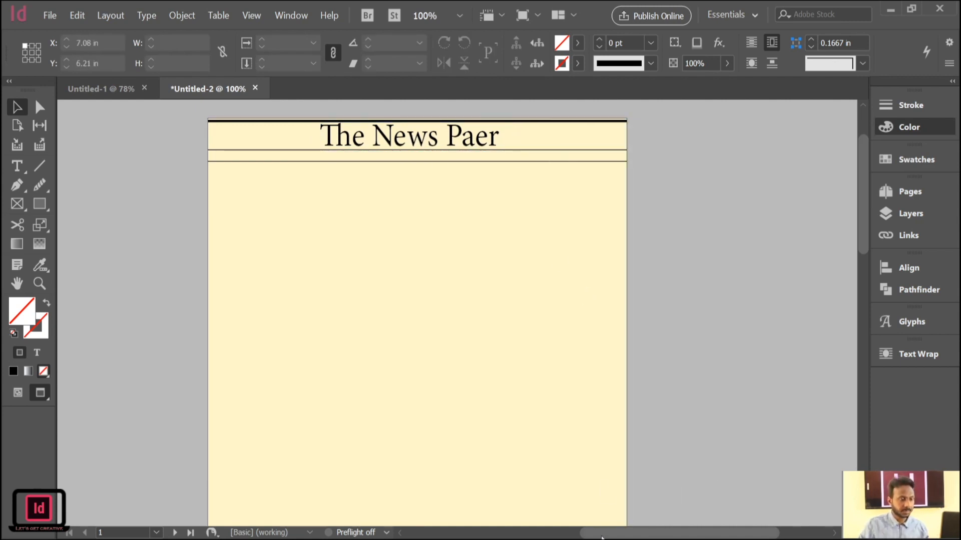
Add a text frame about 1.64 by 0.37 in to the left of the title, filled with the pasted passage beginning "Set in the idyllic forest".
key("ctrl+d")
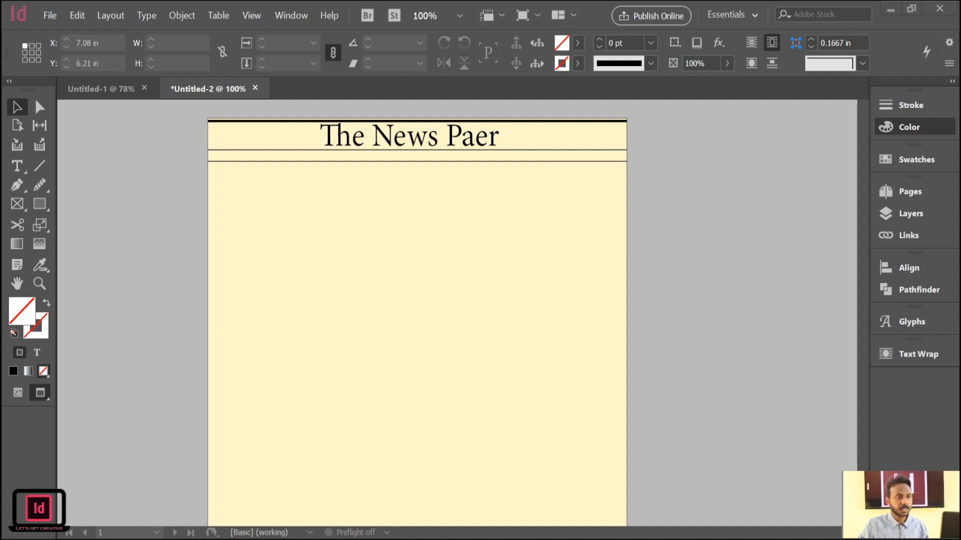
key("Escape")
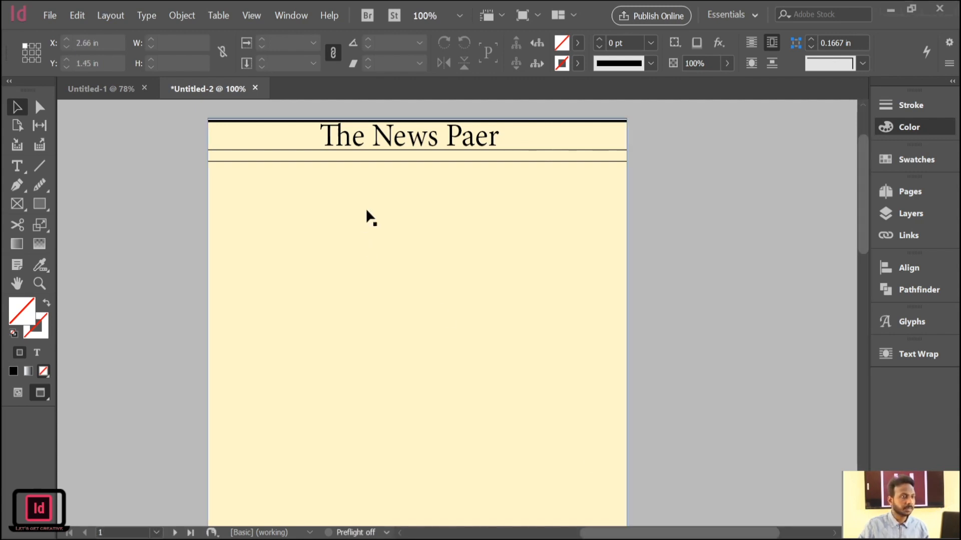
left_click(18, 166)
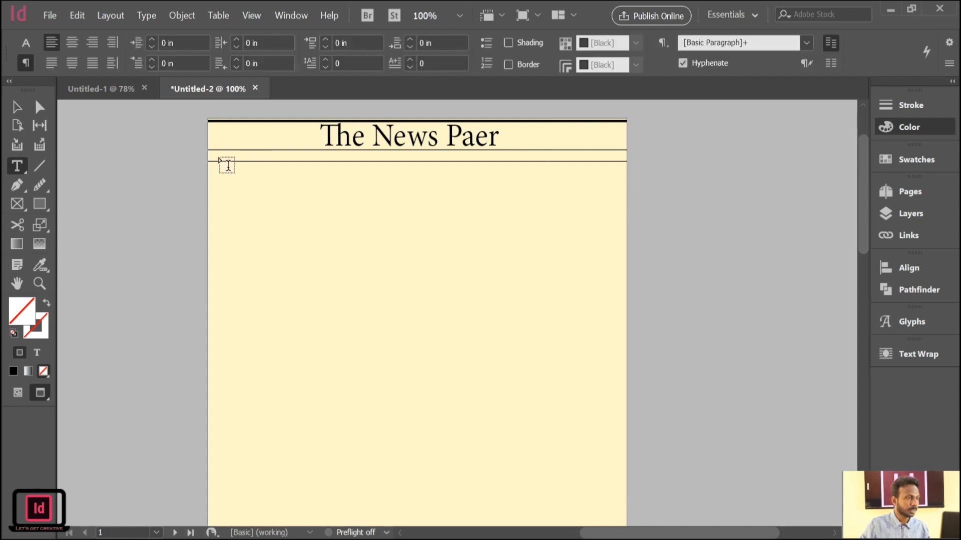
left_click_drag(213, 128, 302, 148)
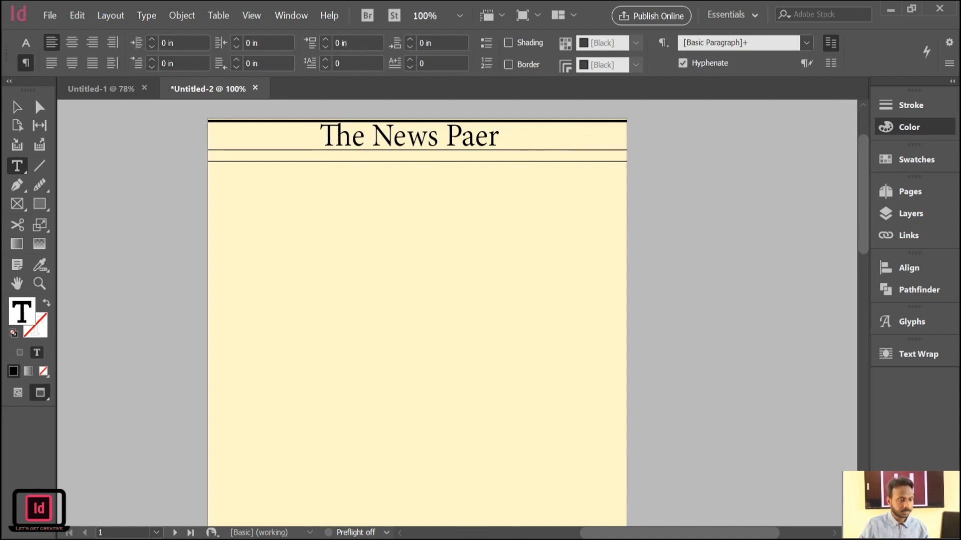
key("ctrl+d")
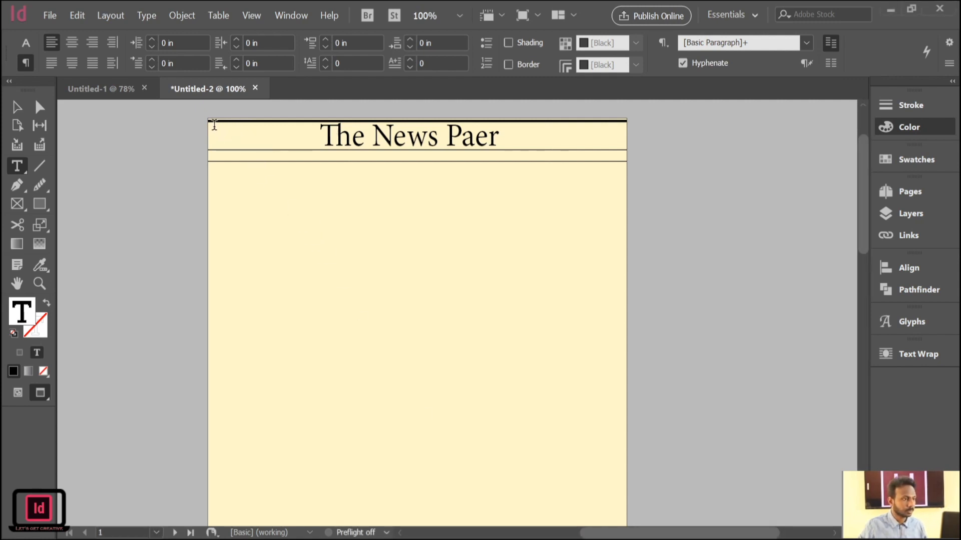
left_click_drag(213, 123, 310, 145)
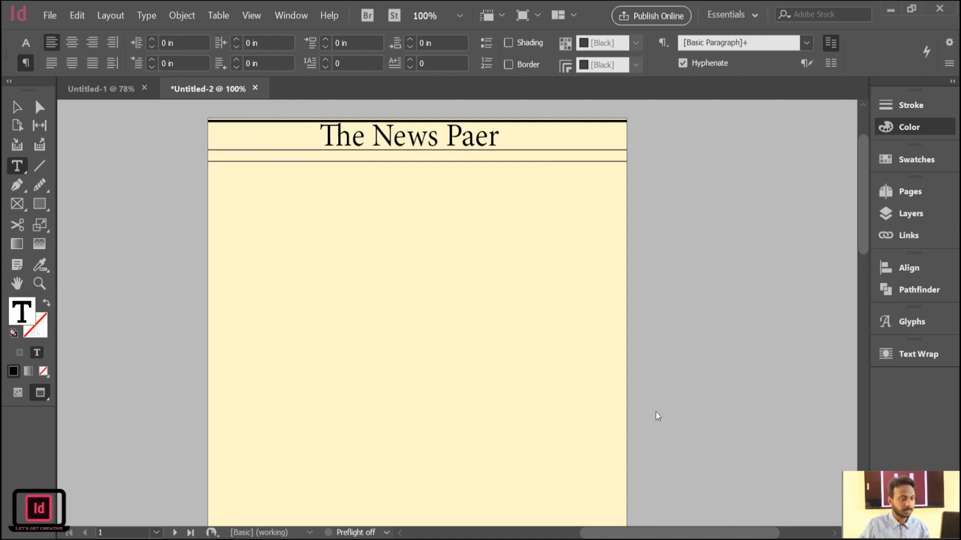
key("ctrl+v")
left_click(18, 107)
key("Escape")
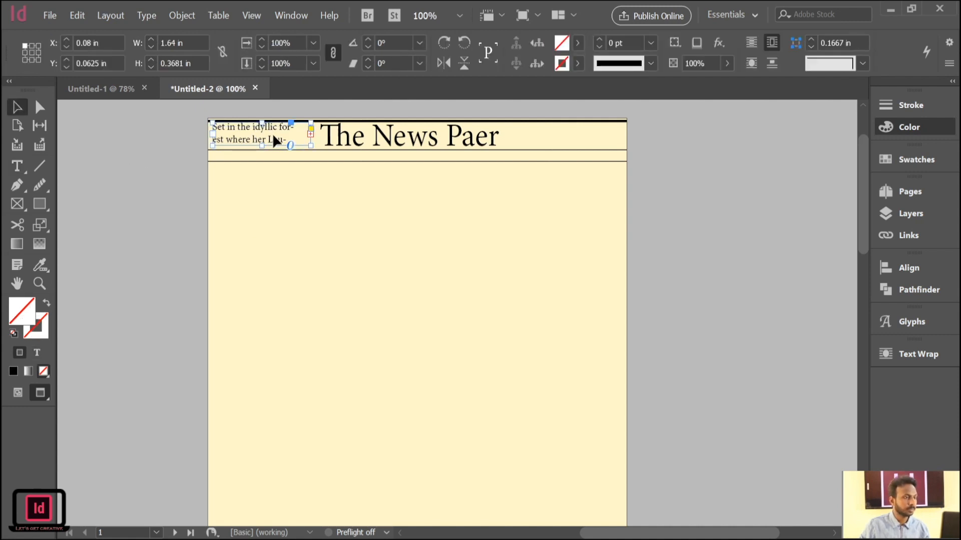
Set the selected text in the small frame beside the title to 7 pt.
left_click(289, 136)
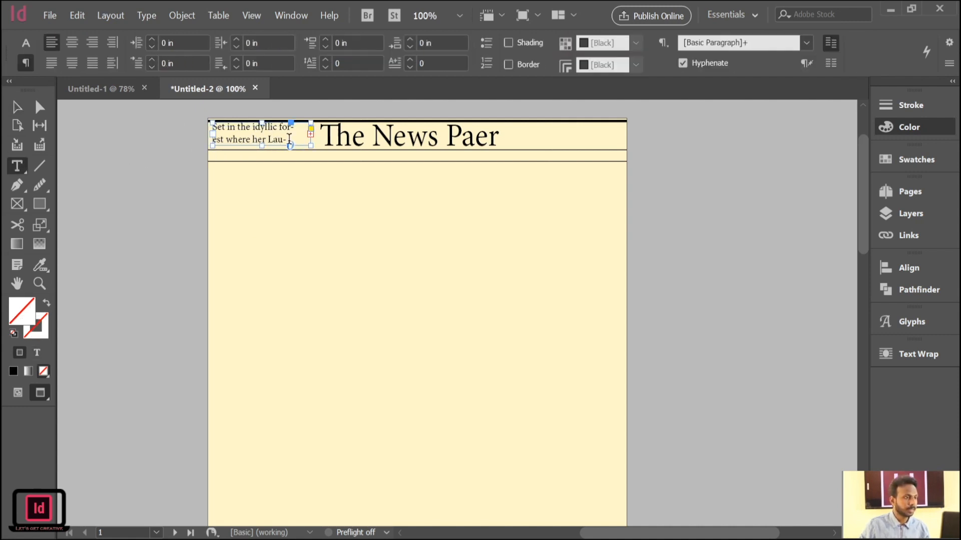
key("ctrl+a")
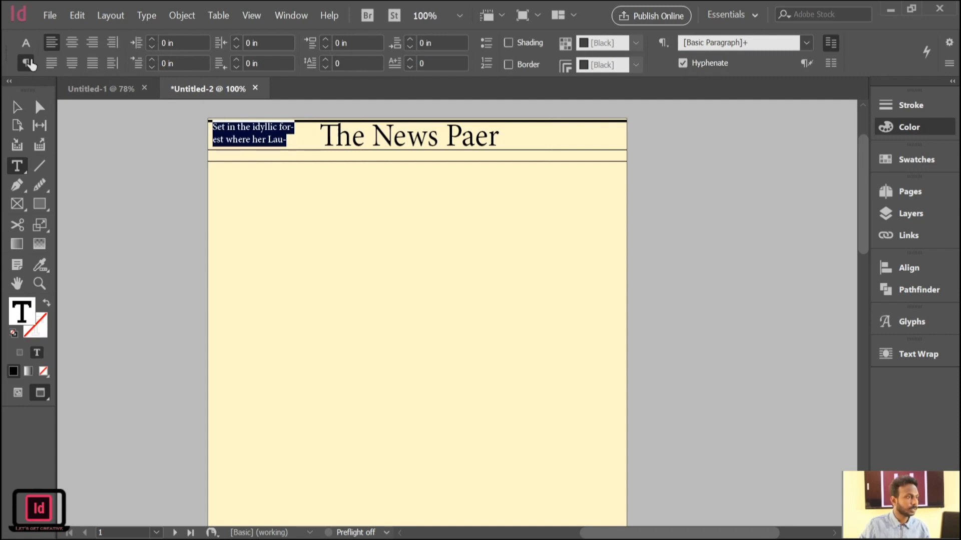
left_click(26, 43)
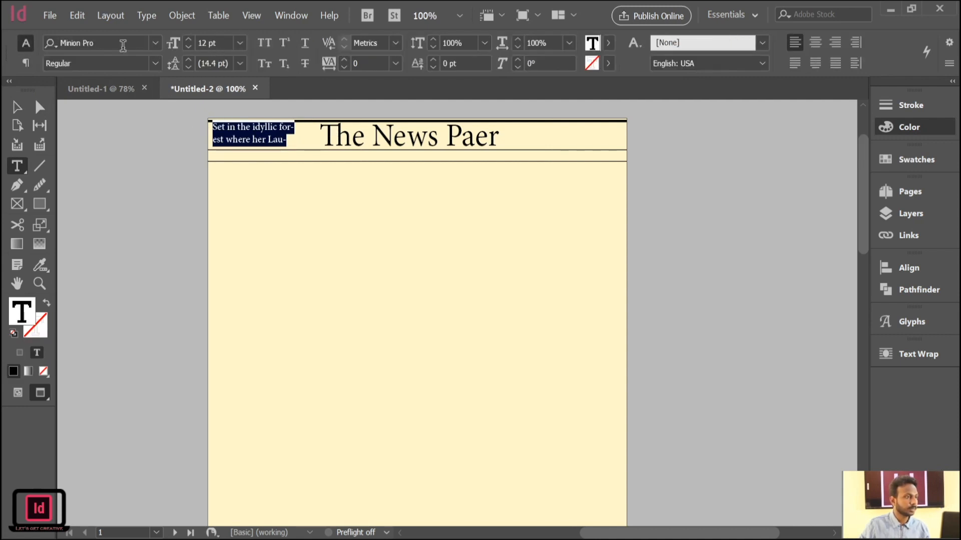
left_click(187, 49)
left_click(186, 49)
left_click(186, 48)
left_click(186, 49)
left_click(186, 49)
left_click(187, 49)
left_click(186, 49)
left_click(187, 40)
left_click(186, 40)
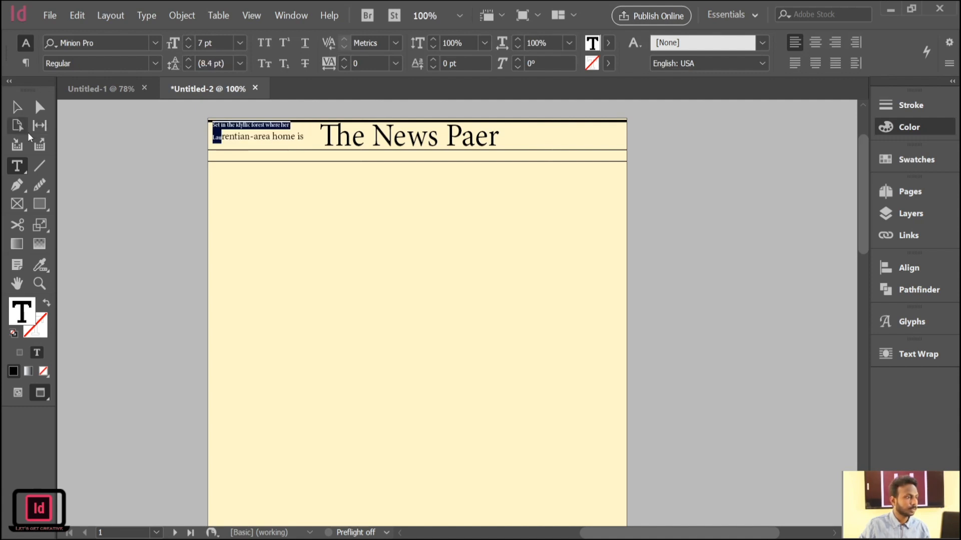
Reduce the larger words "rentian-area home is" to match the small text before them.
left_click(307, 136)
left_click_drag(307, 136, 224, 135)
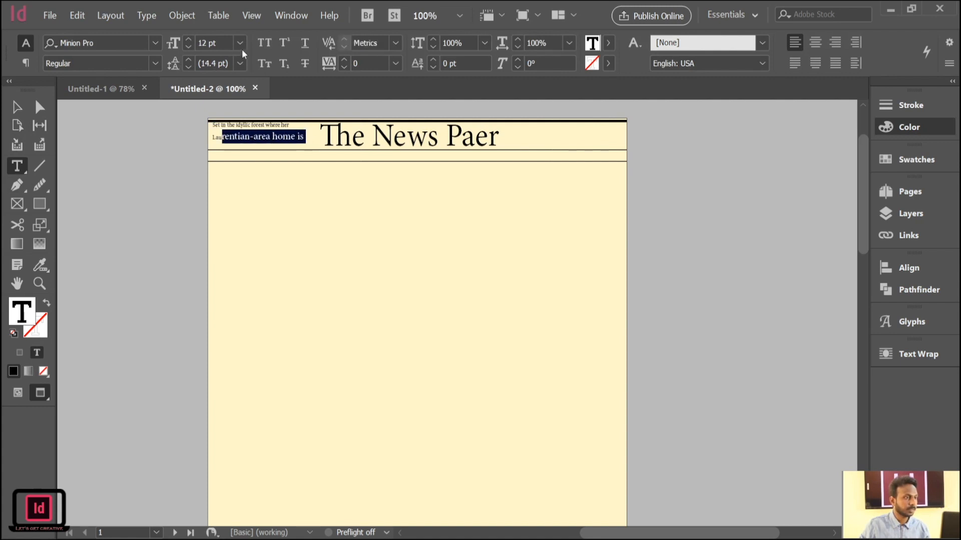
left_click(218, 113)
left_click(187, 47)
left_click(188, 46)
Reduce the remaining large word "situated" to match the rest of the small frame's text.
left_click(264, 136)
left_click_drag(286, 137, 256, 137)
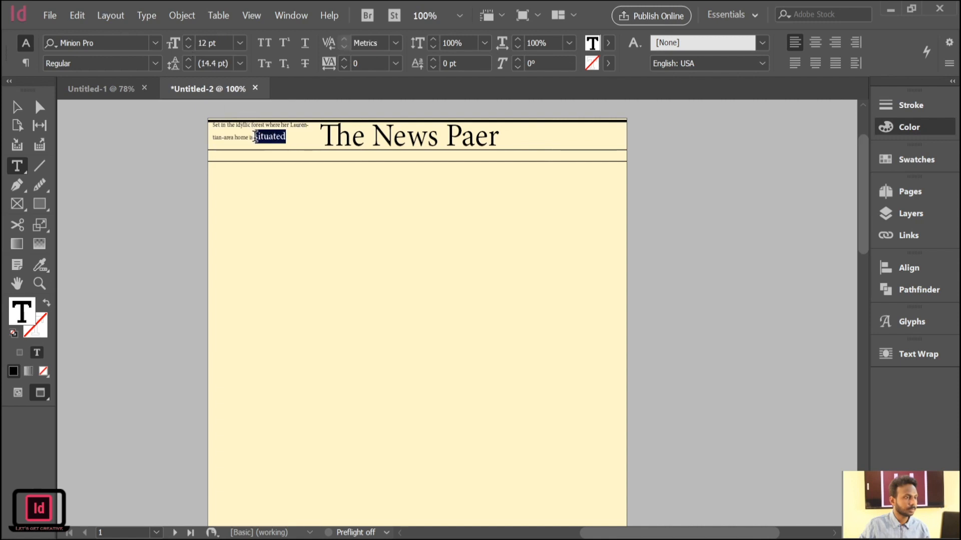
left_click(188, 47)
left_click(188, 48)
left_click(188, 48)
left_click(189, 48)
left_click(188, 47)
left_click(188, 48)
left_click(186, 46)
left_click(187, 40)
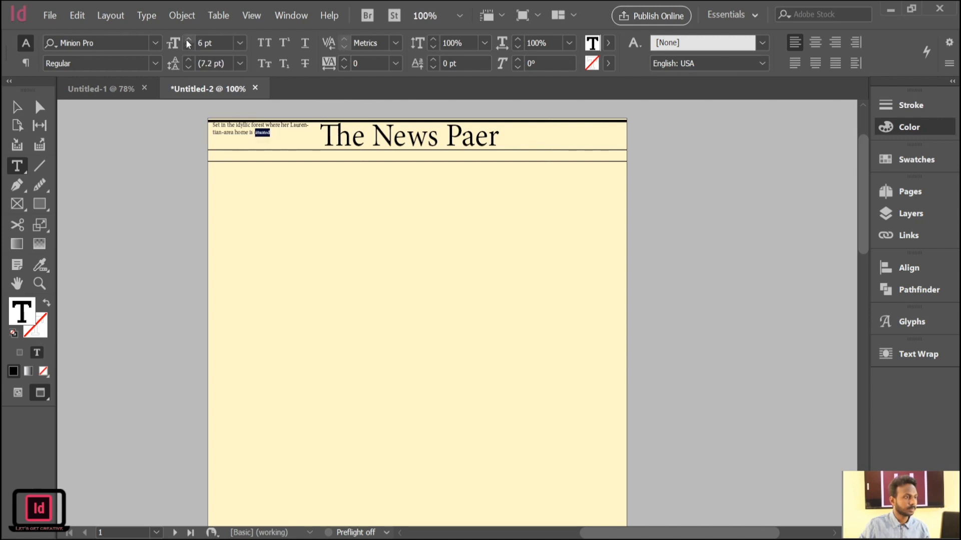
left_click(188, 41)
key("Right")
Nudge the small text frame down slightly and give it a 1 pt outline.
left_click(21, 111)
left_click_drag(254, 129, 254, 131)
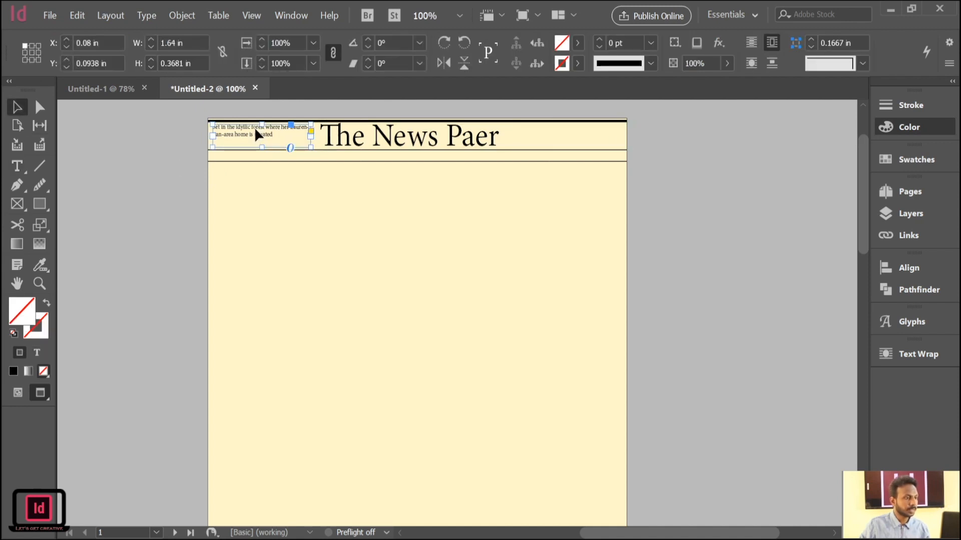
left_click(599, 39)
left_click(599, 39)
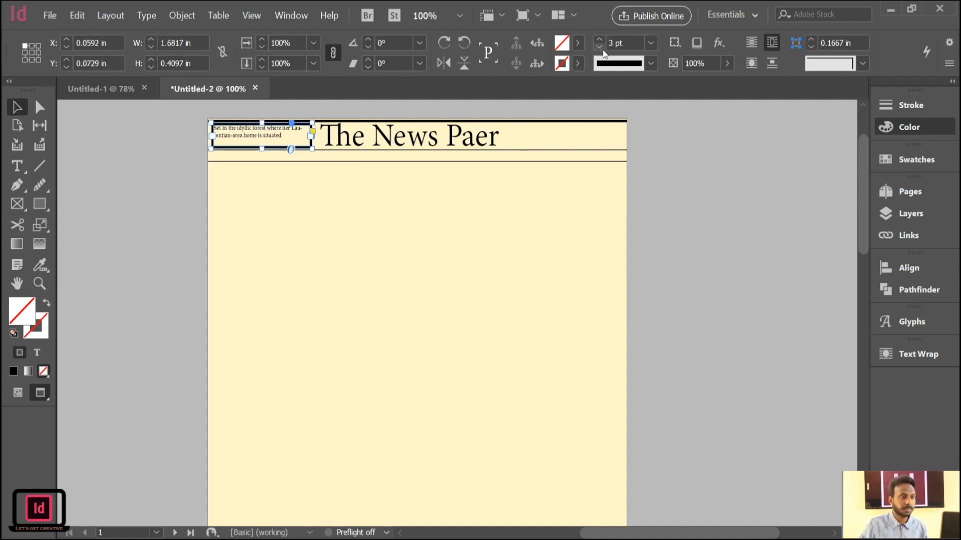
left_click(599, 49)
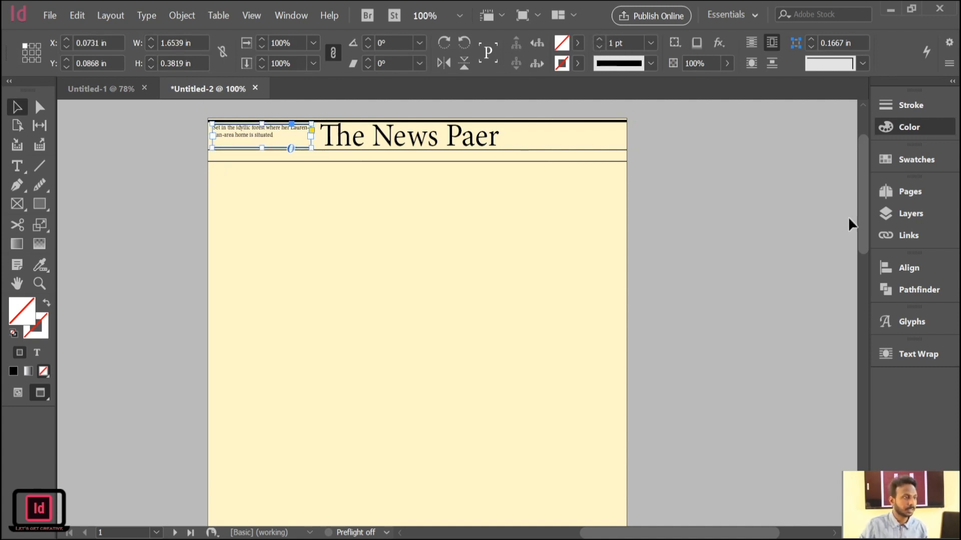
Fill the small text frame beside the title with yellow-green.
left_click(740, 206)
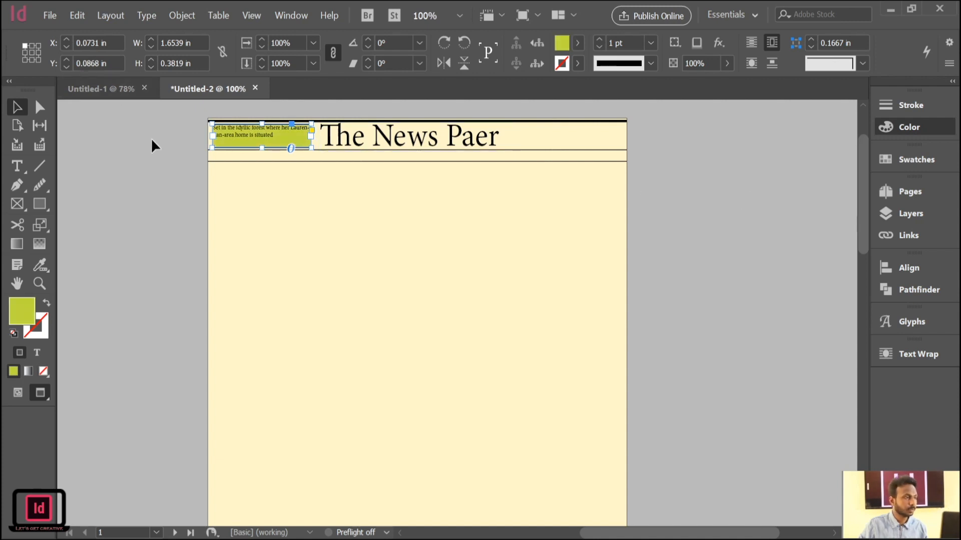
left_click(151, 137)
left_click(269, 128)
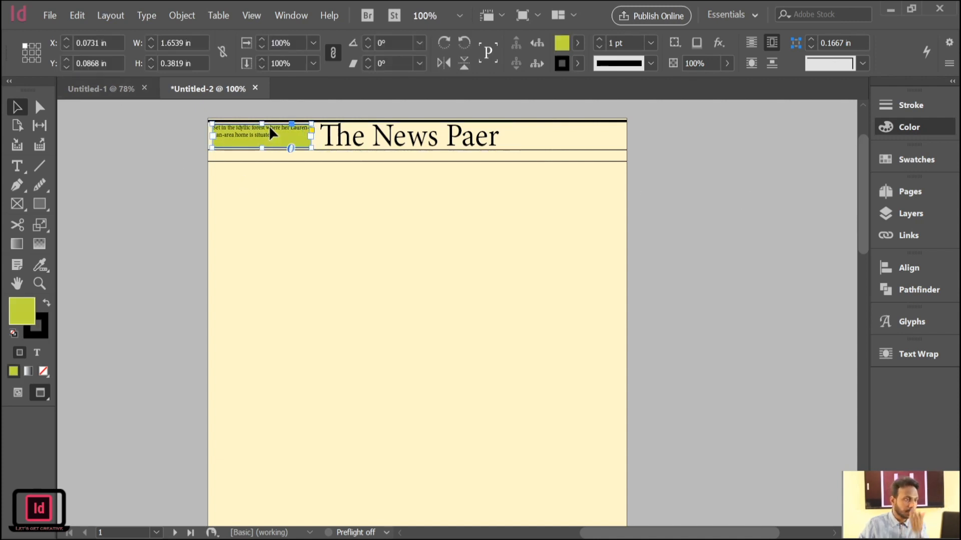
Shorten the yellow-green text frame beside the title to about 0.3 in high.
left_click_drag(262, 148, 271, 141)
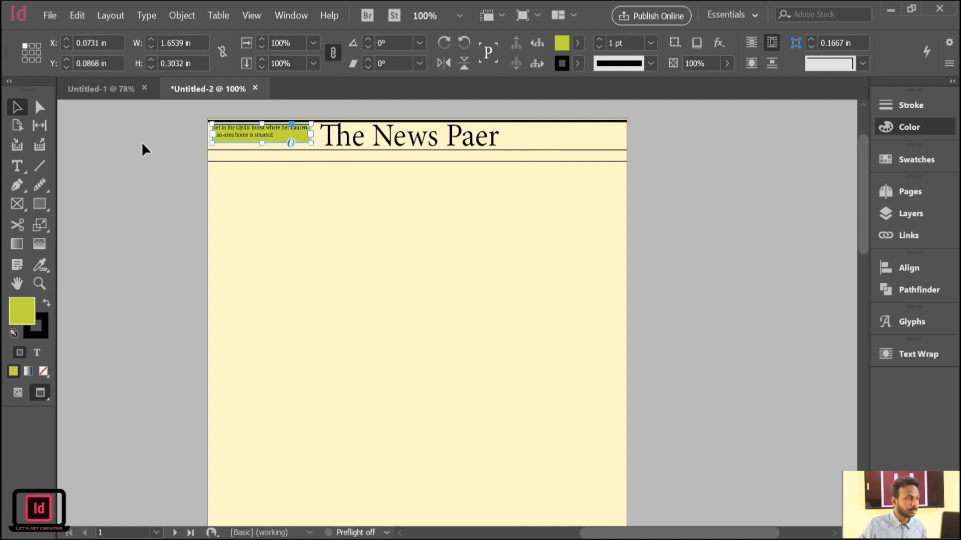
left_click(142, 142)
left_click(254, 133)
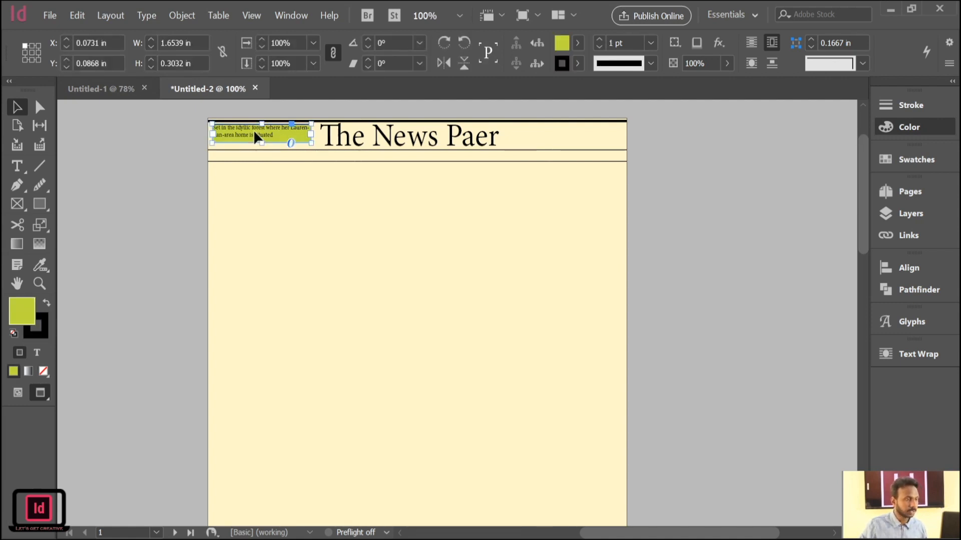
Duplicate the yellow-green text frame on the other side of the title and fill the copy with light blue.
left_click_drag(254, 134, 566, 135)
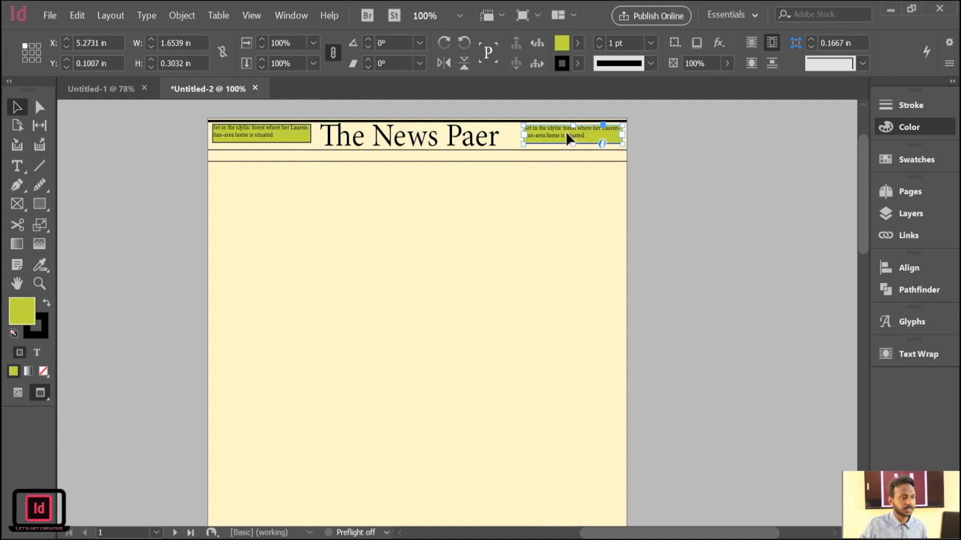
left_click(665, 194)
left_click(600, 134)
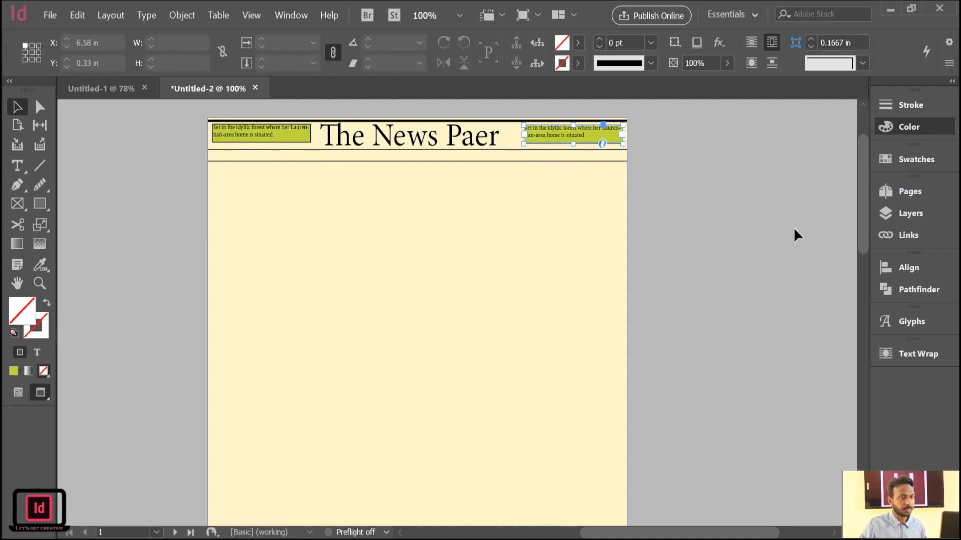
left_click(796, 209)
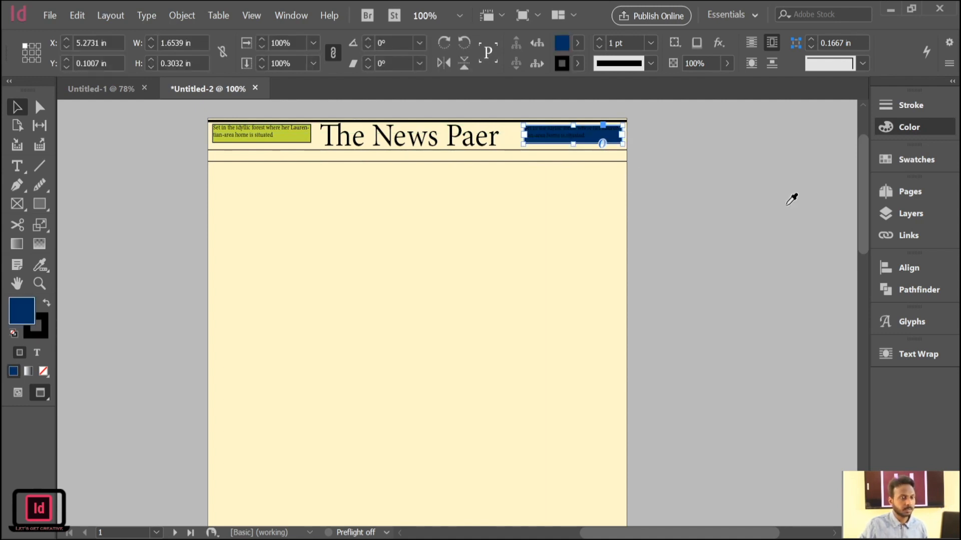
left_click(787, 205)
left_click(790, 128)
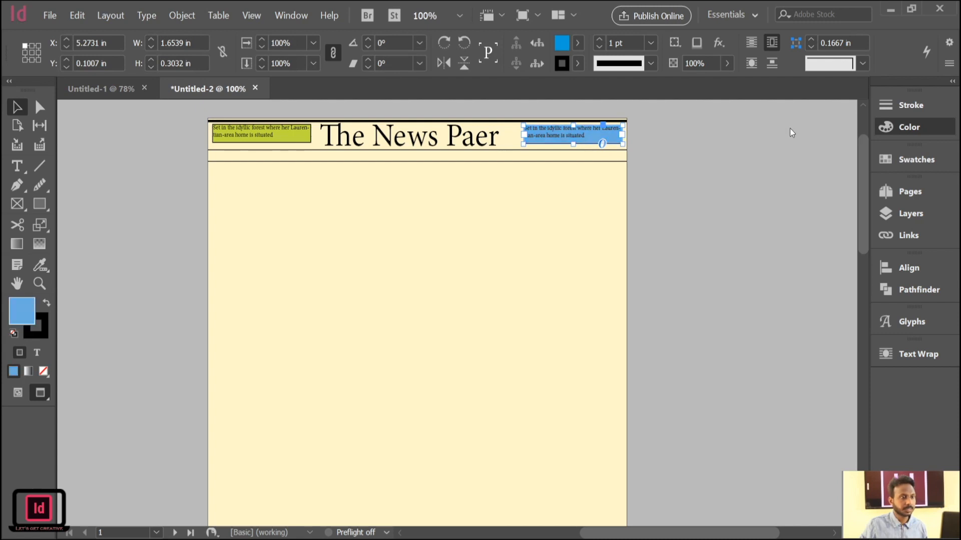
left_click(779, 127)
left_click(643, 188)
left_click(608, 128)
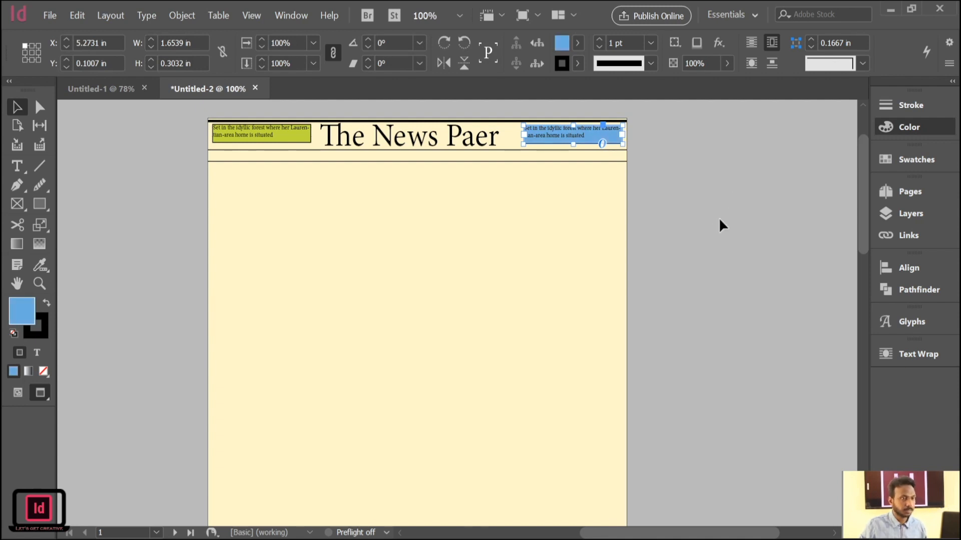
Undo the blue fill and remove the duplicated text frame.
key("ctrl+z")
key("ctrl+z")
key("ctrl+z")
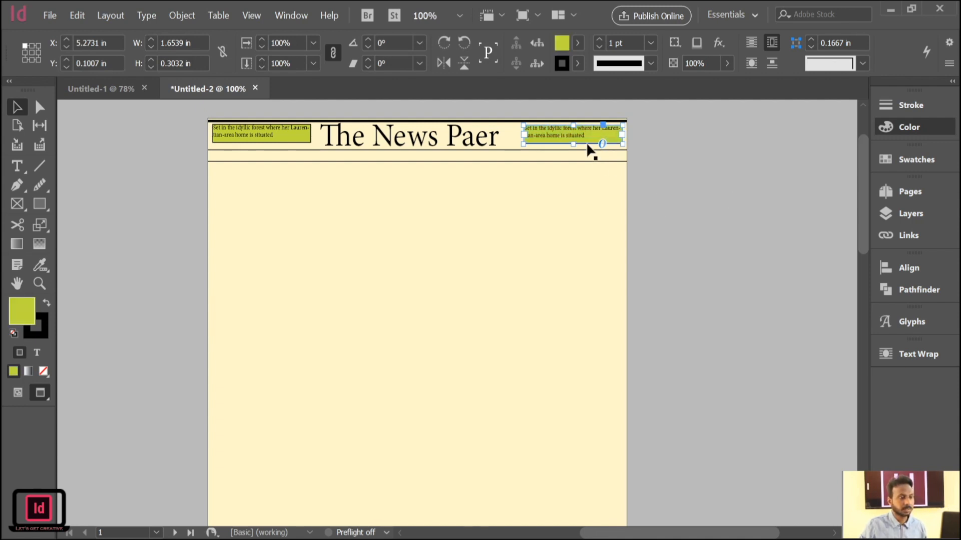
left_click(310, 226)
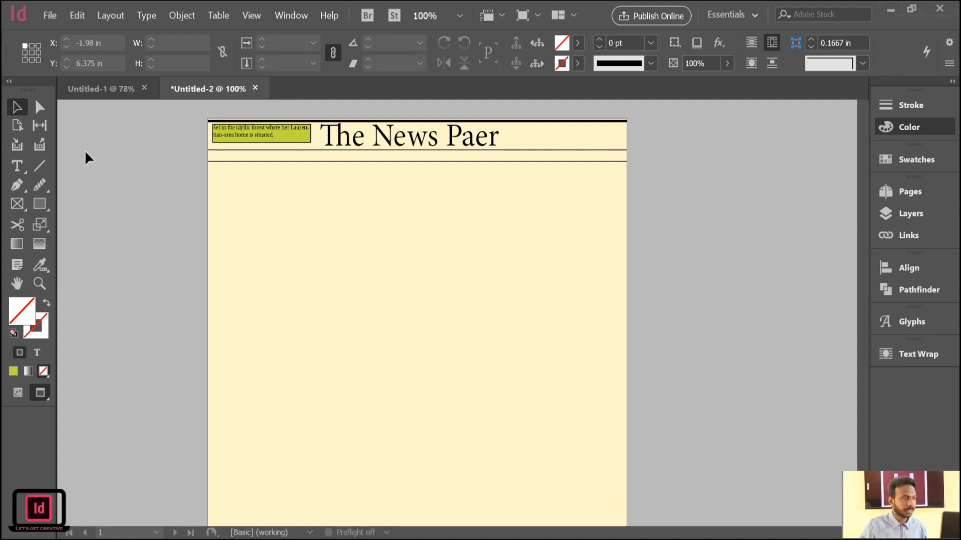
Add a text frame in the empty space after the title, paste the sentence about the Toronto-based designer, and enlarge the frame to fit it.
left_click(16, 166)
left_click_drag(520, 133, 607, 150)
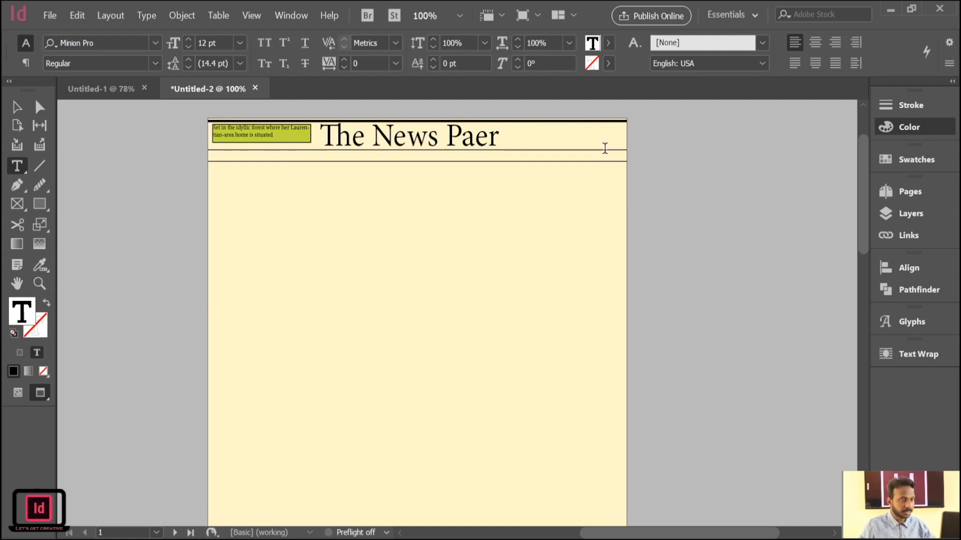
key("ctrl+z")
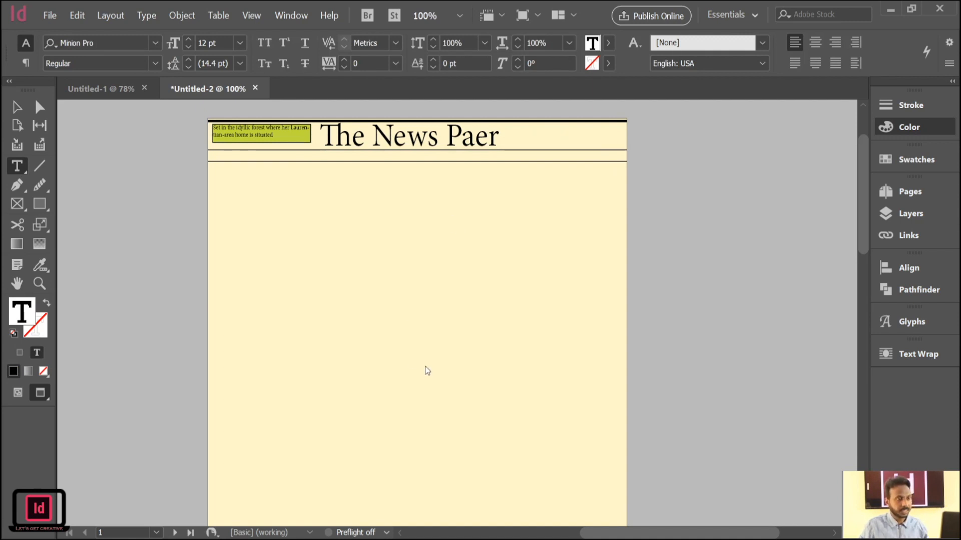
key("ctrl+v")
left_click_drag(573, 134, 561, 181)
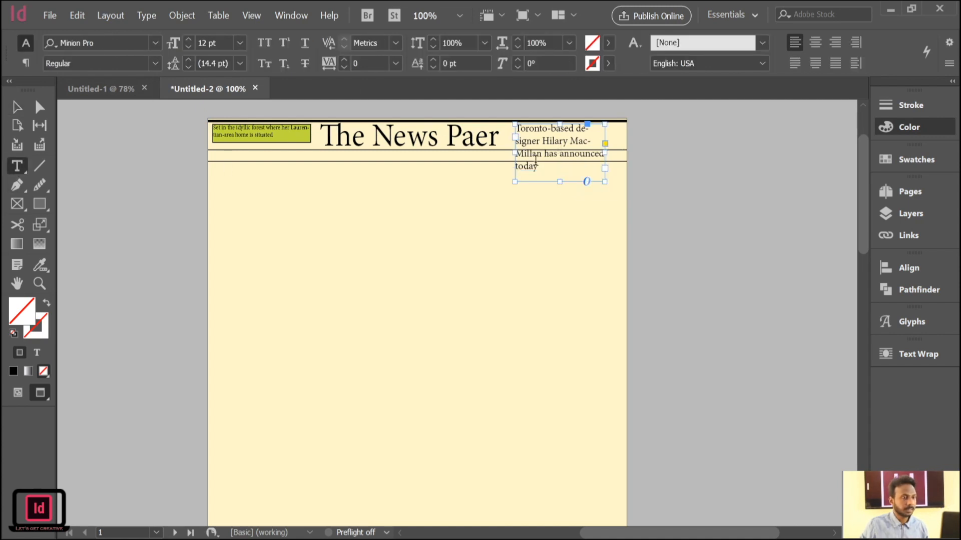
Set all the text in the new Toronto-based designer frame to 8 pt.
key("ctrl+a")
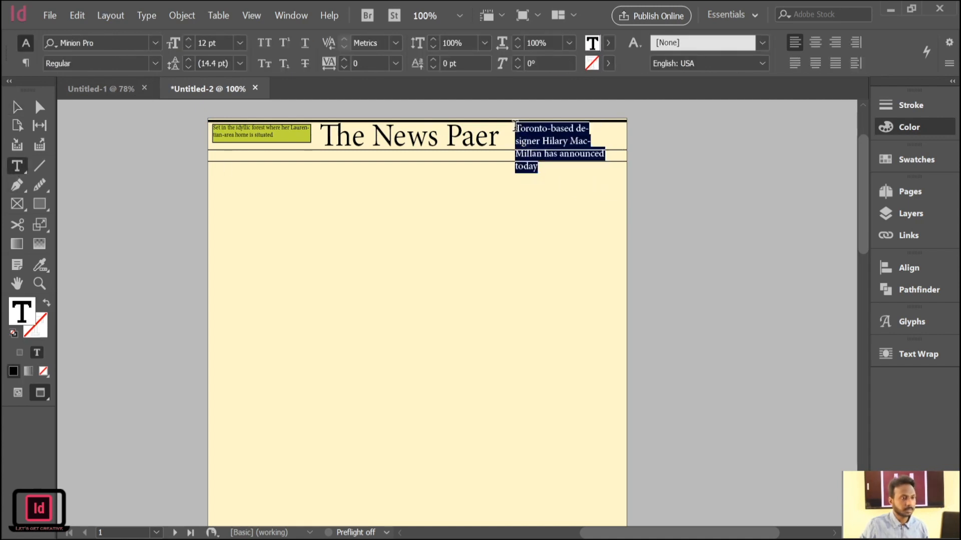
left_click(188, 47)
left_click(188, 47)
left_click(188, 47)
left_click(188, 47)
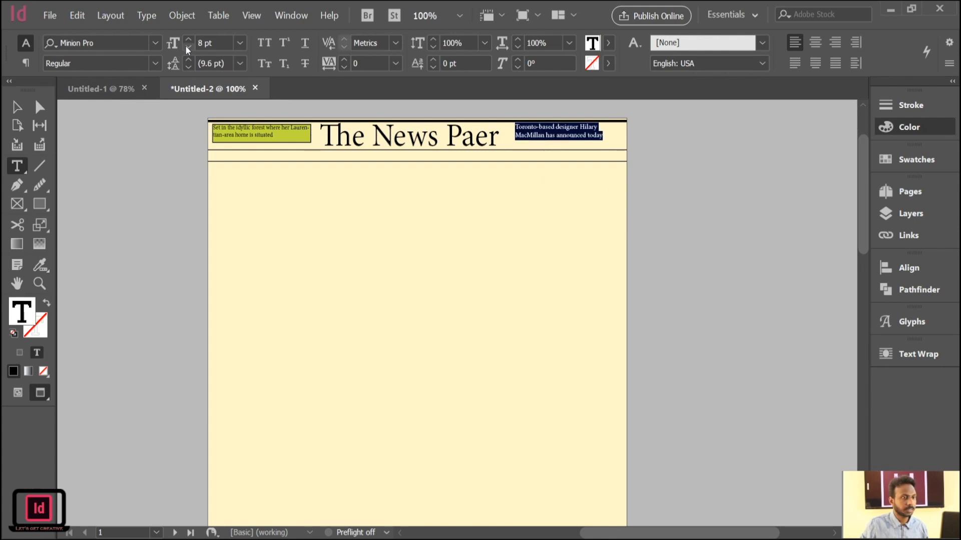
Shift the designer text frame slightly toward the page edge and give it a 1 pt outline.
key("Escape")
left_click_drag(566, 129, 574, 132)
left_click(600, 40)
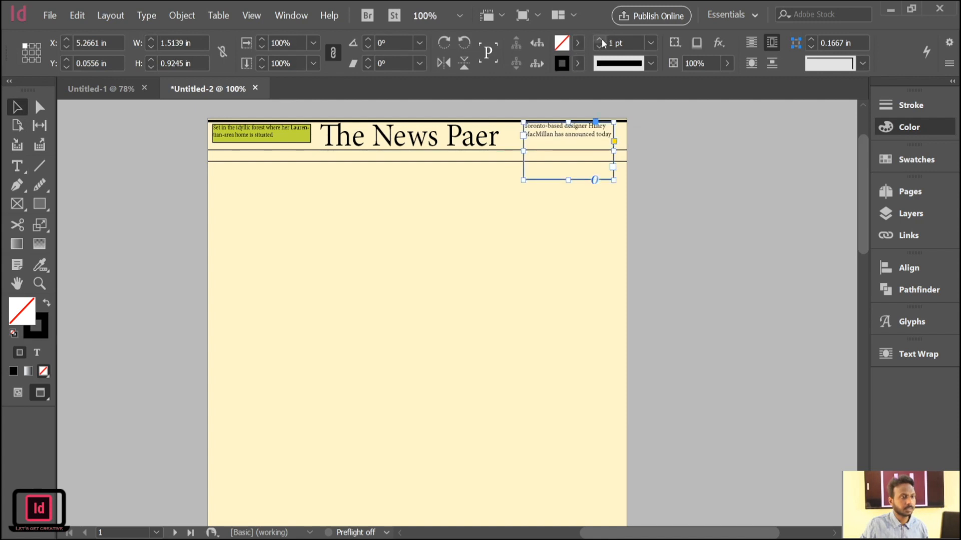
Shorten the outlined designer frame to about 0.33 in high and line it up with the yellow-green frame.
left_click_drag(570, 180, 568, 143)
left_click(171, 198)
left_click(568, 137)
left_click_drag(560, 131, 563, 135)
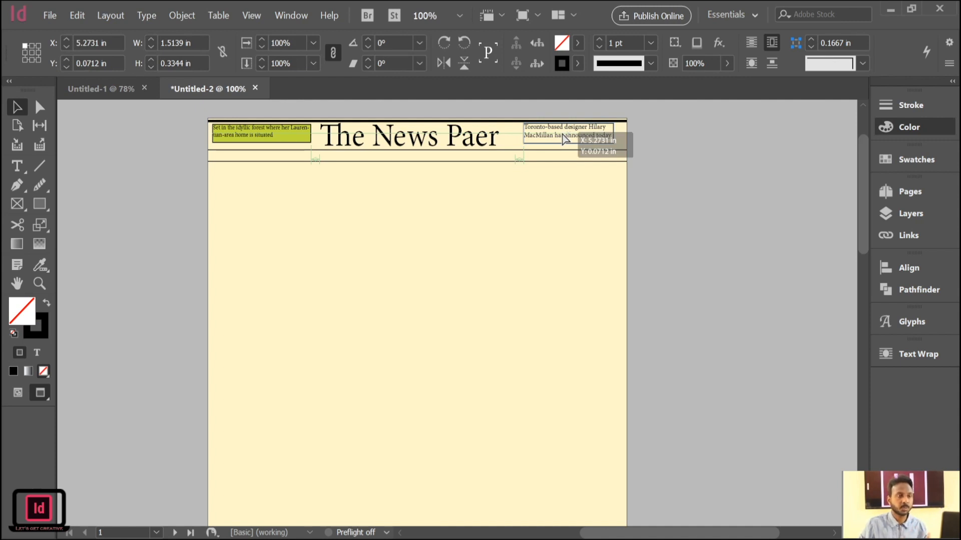
left_click_drag(563, 135, 562, 135)
left_click(119, 168)
left_click(255, 156)
left_click(104, 169)
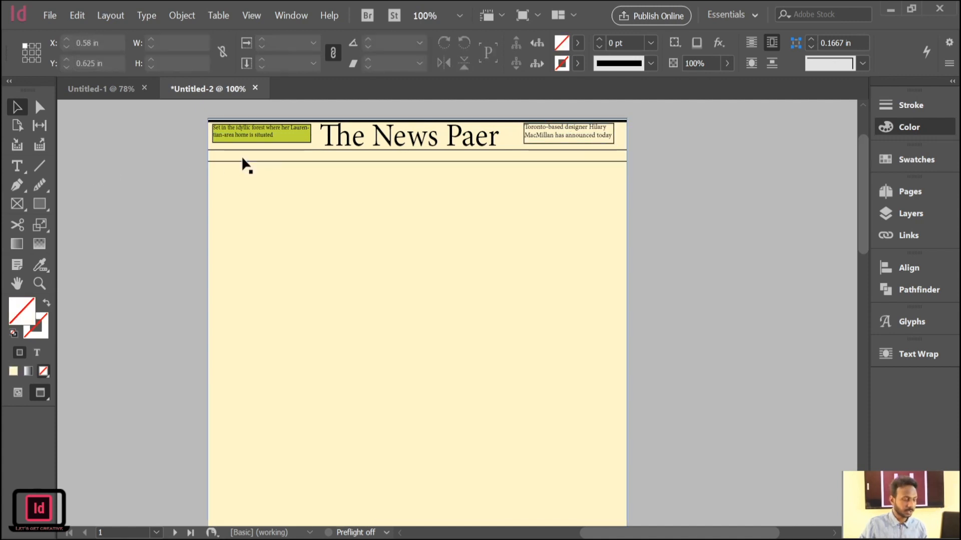
Add a text frame about 1.39 in wide at the start of the ruled strip below the title, reading "Date:-12/06/2020".
key("ctrl+equal")
left_click_drag(290, 171, 391, 324)
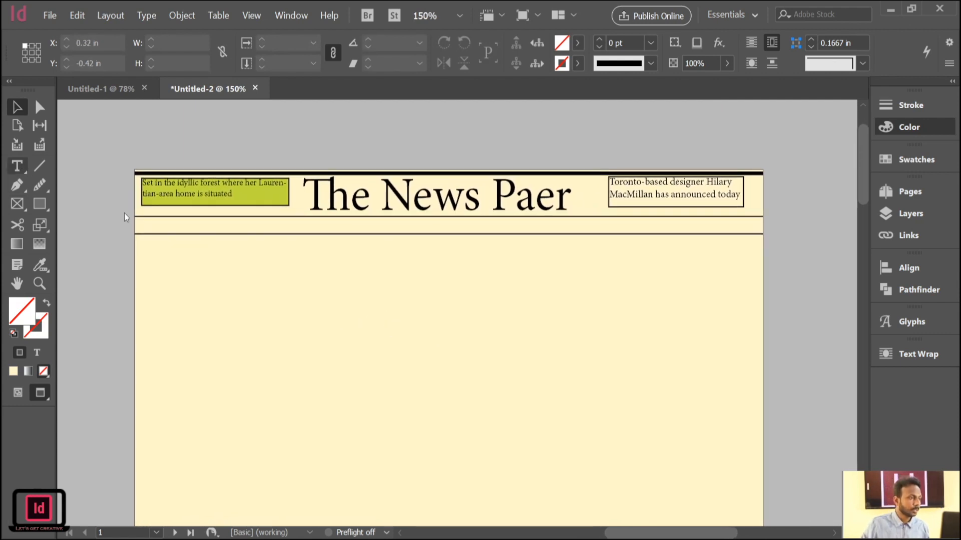
key("t")
left_click_drag(150, 225, 209, 234)
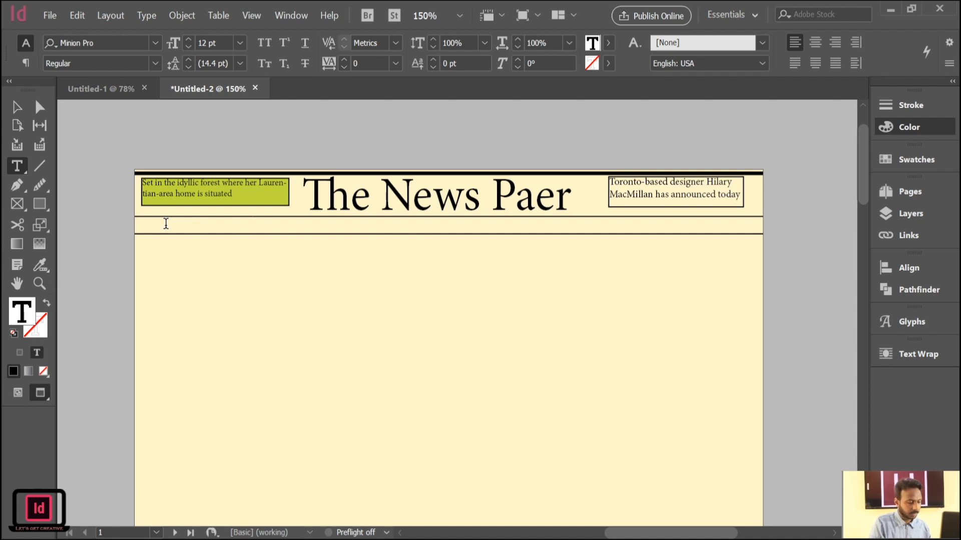
left_click(15, 113)
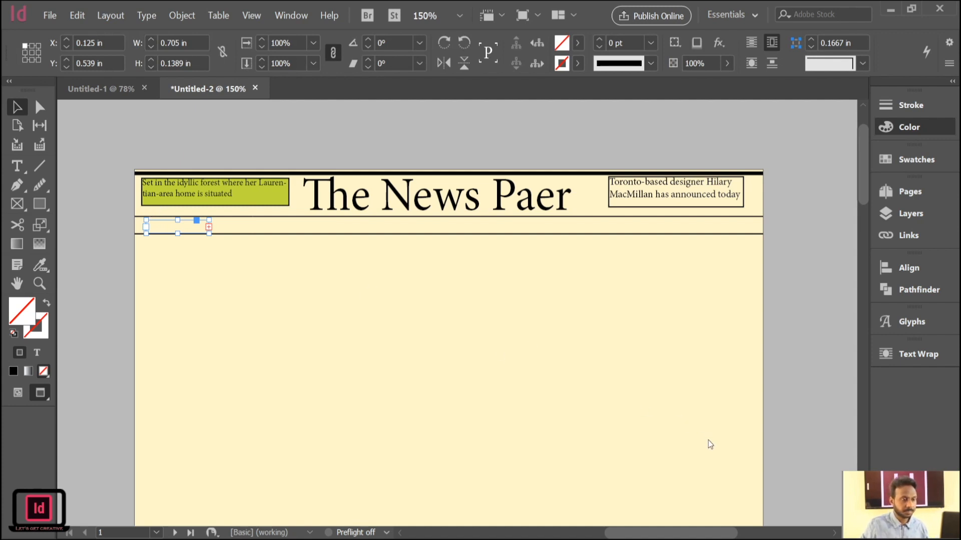
key("ctrl+shift+comma")
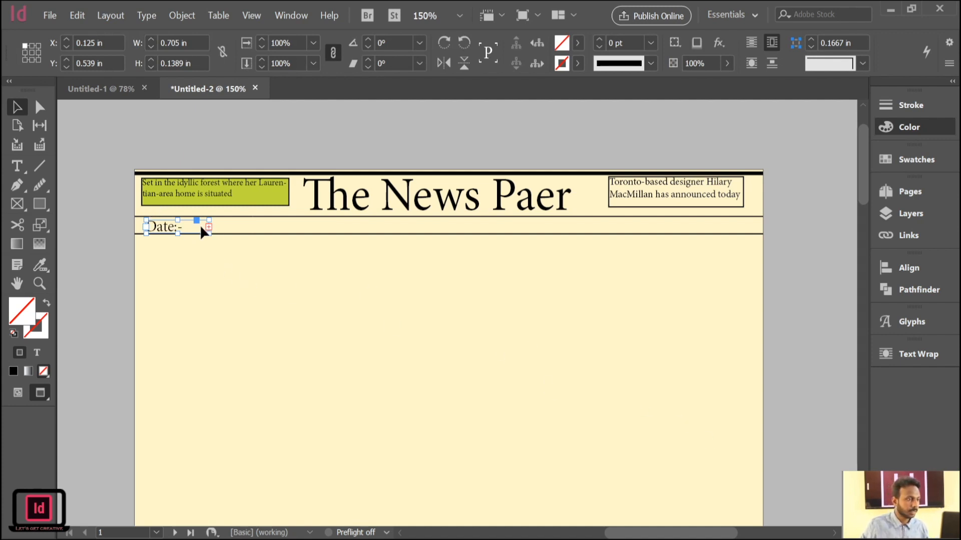
left_click_drag(209, 227, 270, 228)
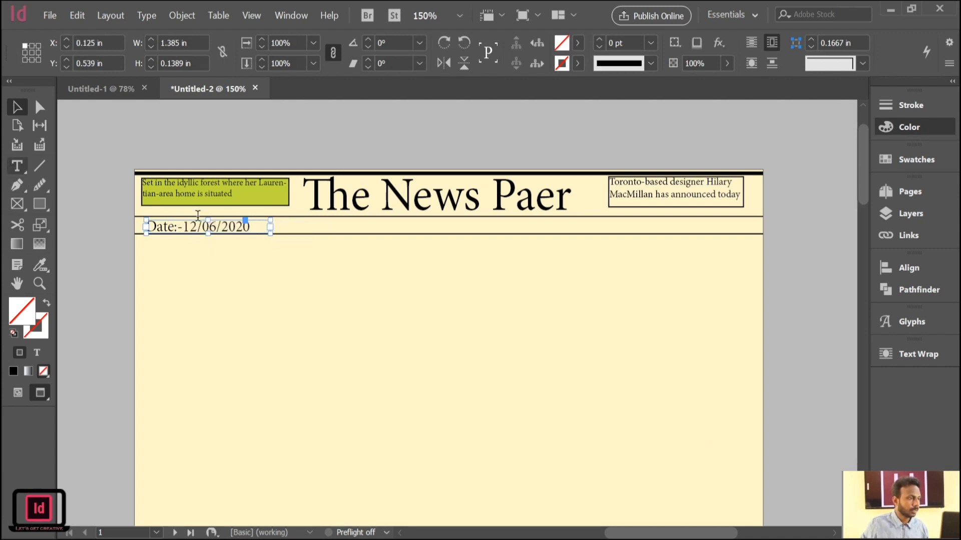
Set the date text in the ruled strip to 7 pt.
left_click(250, 226)
left_click_drag(250, 226, 134, 182)
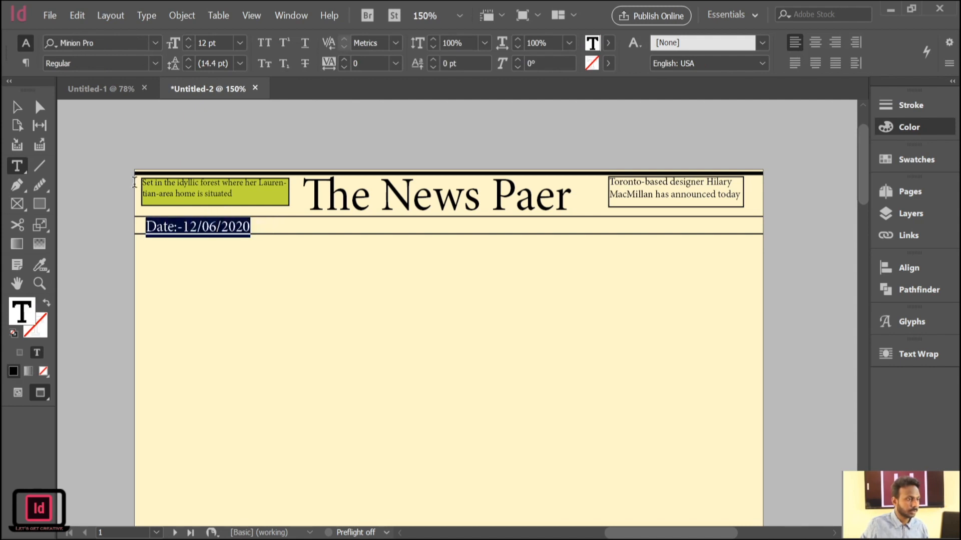
left_click(187, 47)
left_click(187, 47)
left_click(187, 47)
left_click(187, 47)
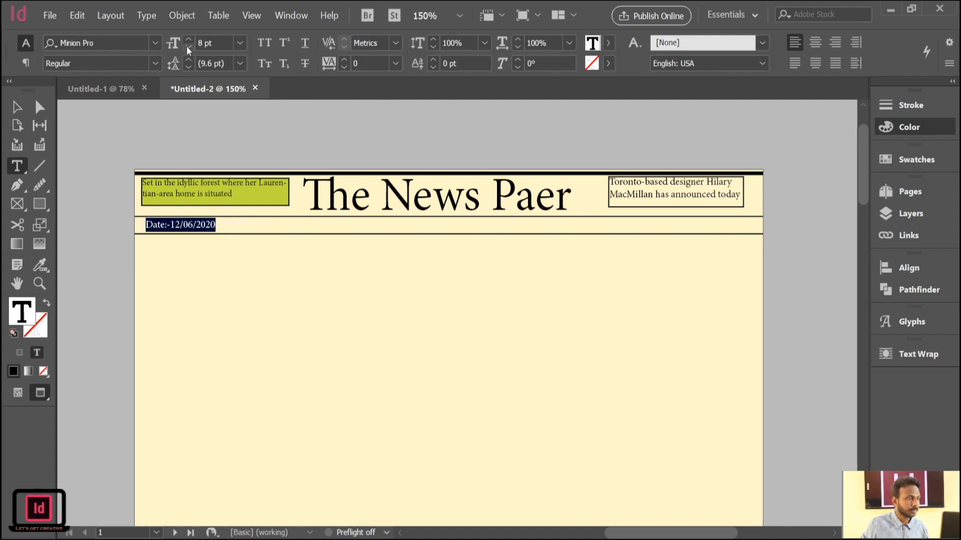
left_click(188, 46)
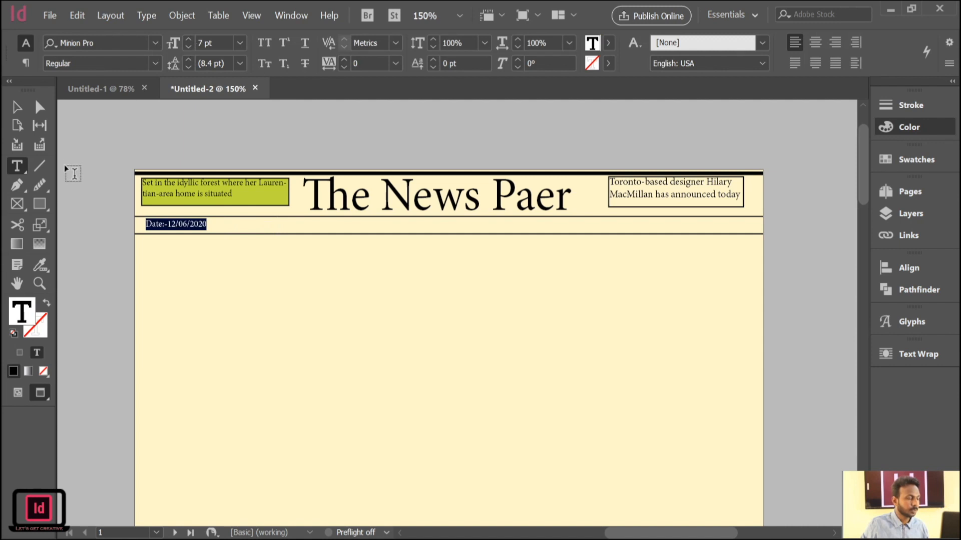
Narrow the date frame to about 0.7 in and align it with the yellow-green frame's starting edge.
left_click(17, 106)
left_click(184, 224)
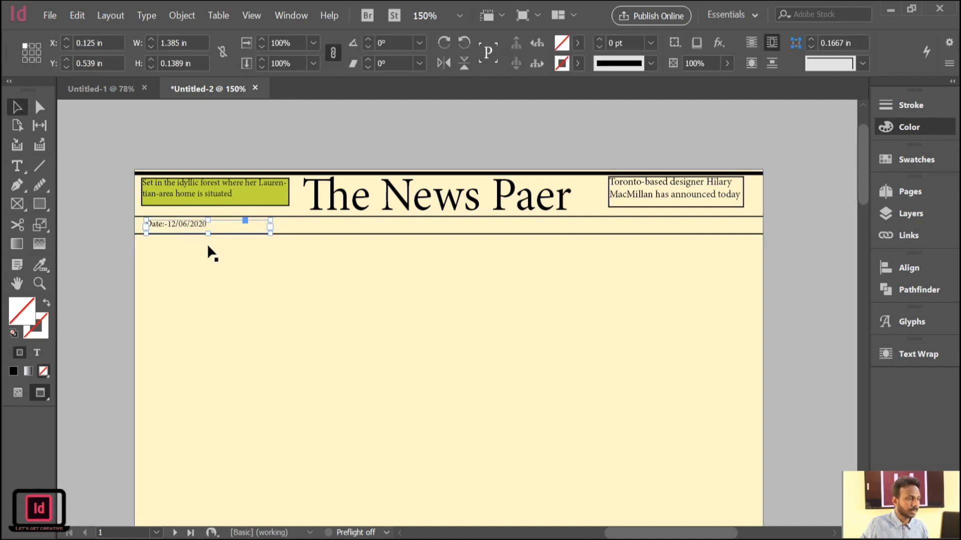
left_click_drag(270, 226, 152, 225)
left_click(81, 214)
left_click(74, 217)
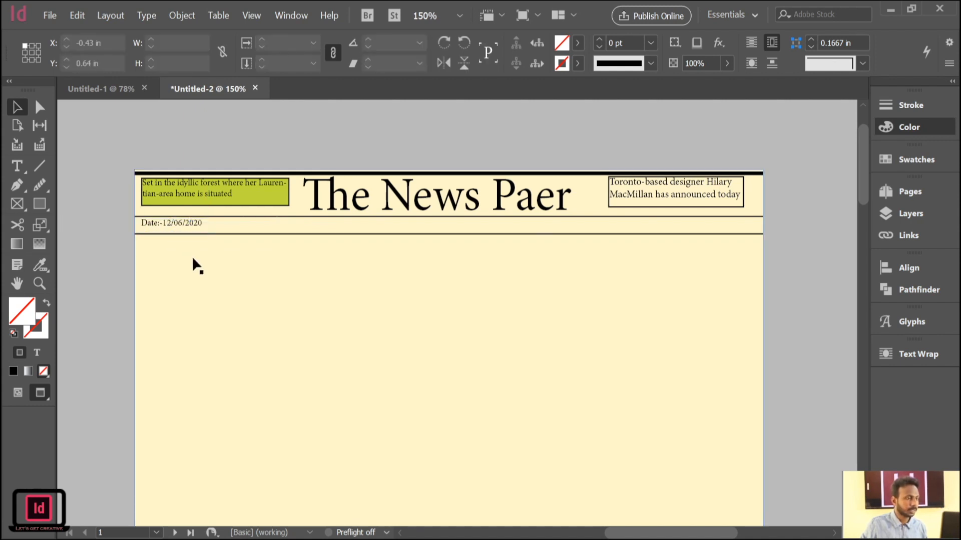
Duplicate the date frame further along the ruled strip and replace the copy's text with "New Delhi".
left_click(185, 228)
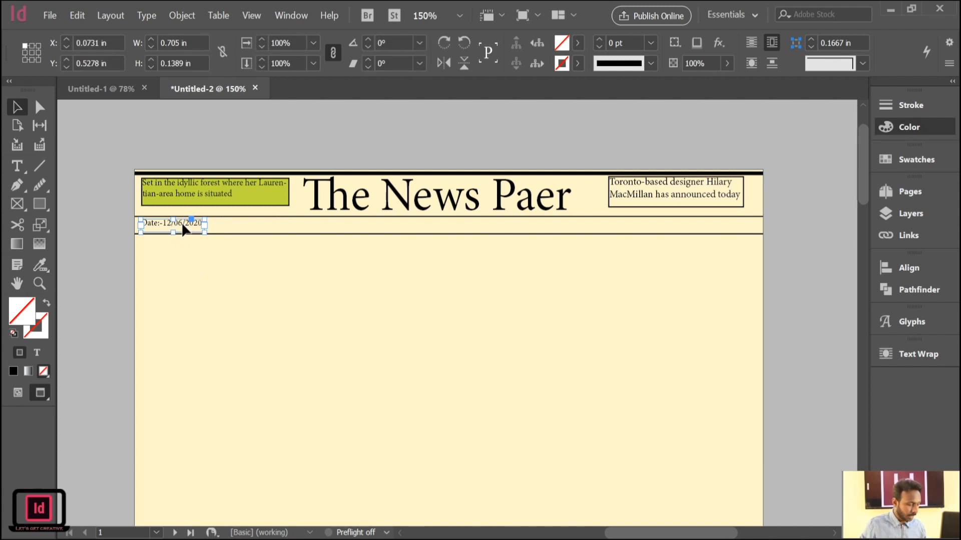
left_click_drag(185, 225, 272, 225)
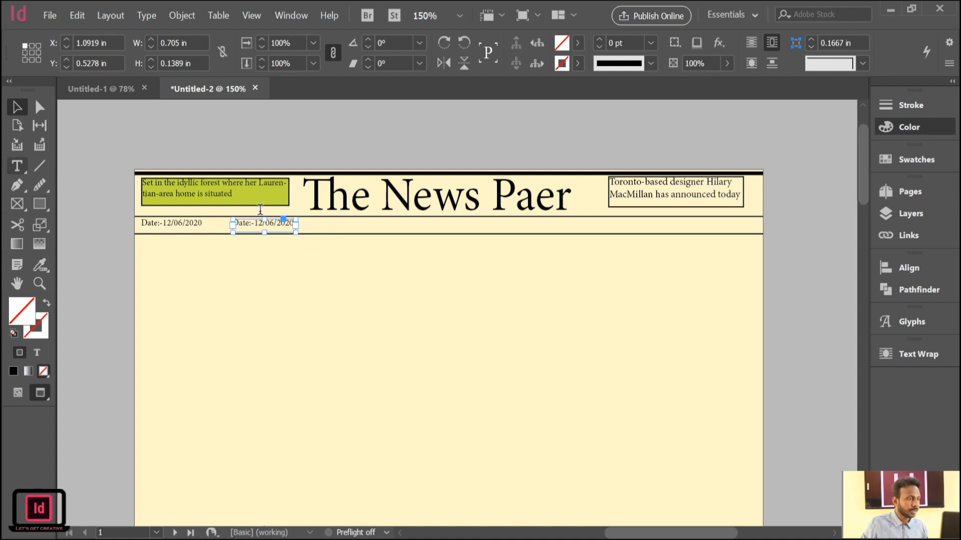
left_click(332, 231)
key("BackSpace")
key("BackSpace")
key("BackSpace")
key("BackSpace")
key("BackSpace")
key("BackSpace")
key("BackSpace")
key("BackSpace")
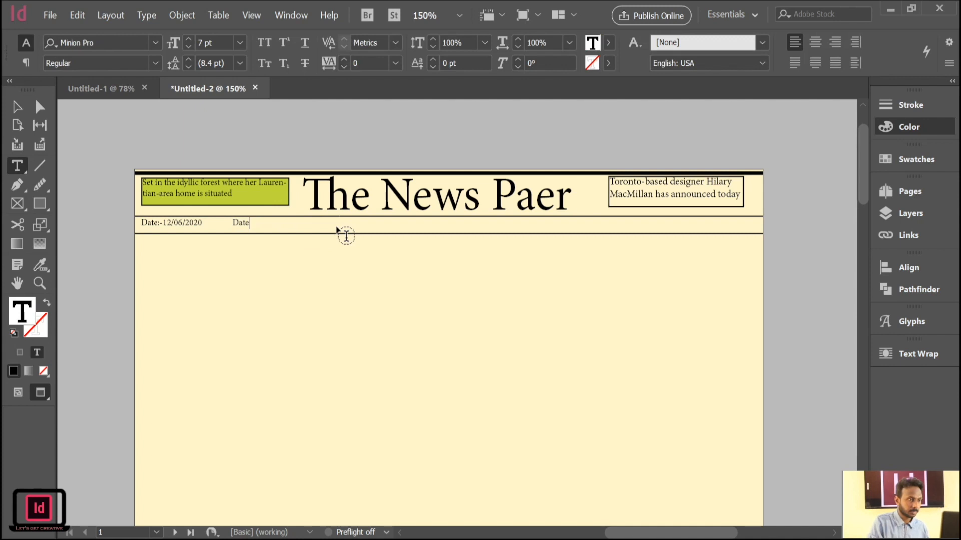
type("Ne")
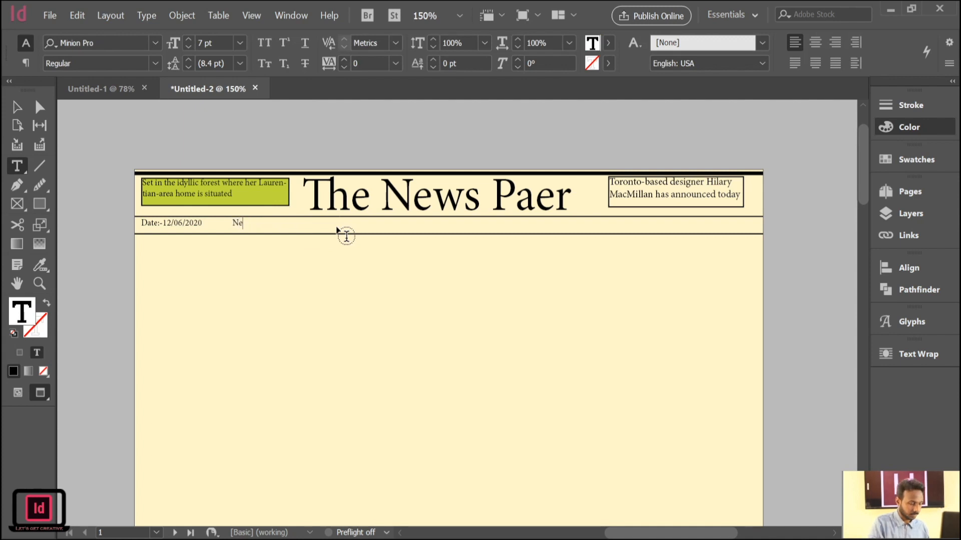
type("w Delhi")
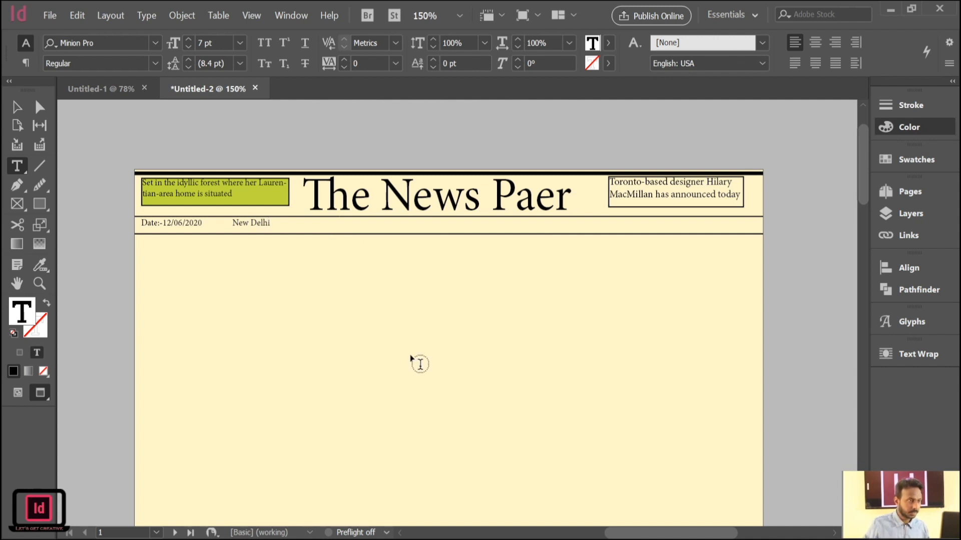
Narrow the "New Delhi" text frame to about 0.56 in wide.
left_click(16, 107)
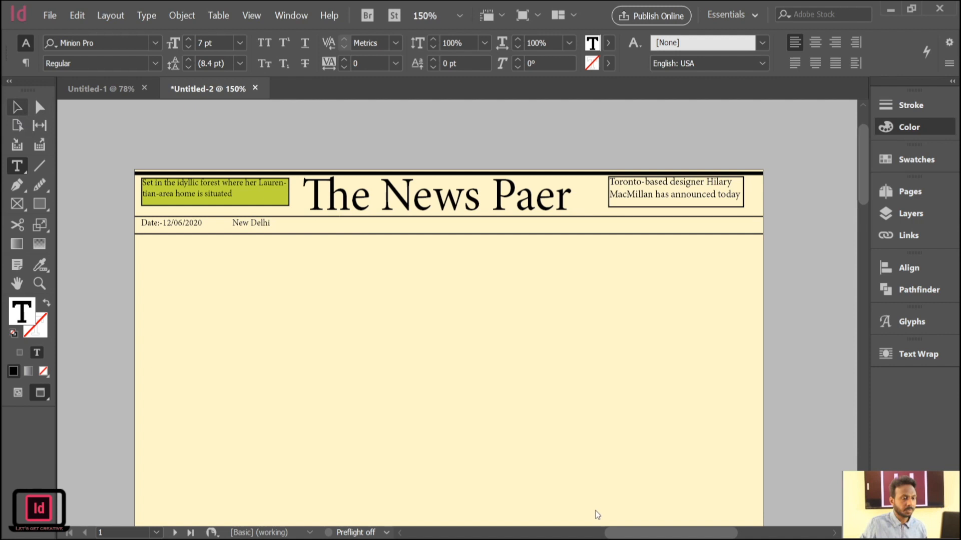
key("Escape")
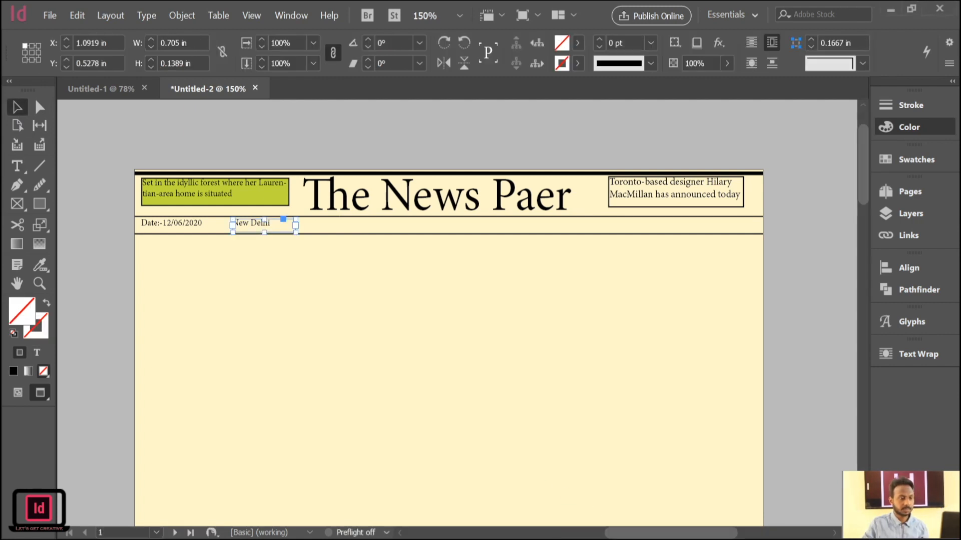
left_click_drag(295, 226, 283, 228)
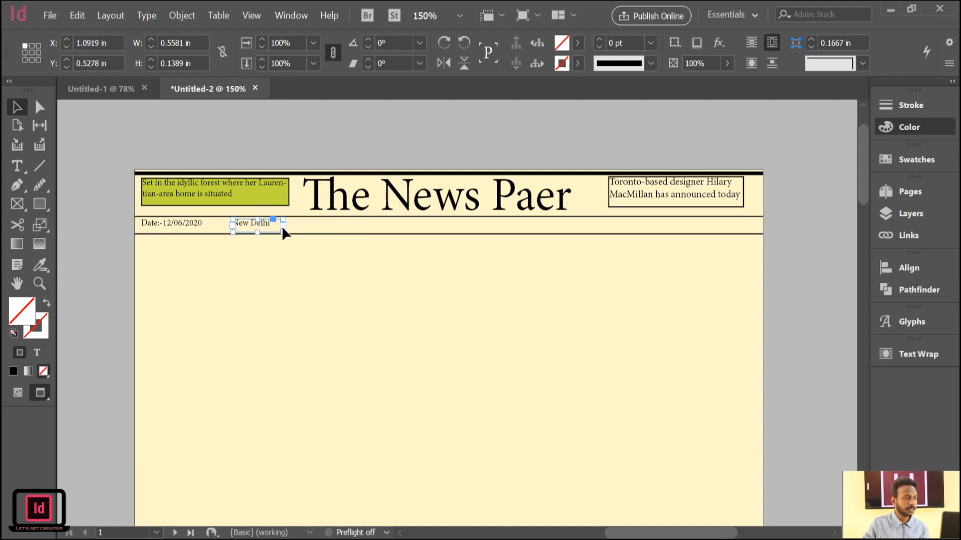
Duplicate the "New Delhi" text frame further along the ruled strip, at about X 2.28 in.
left_click(103, 218)
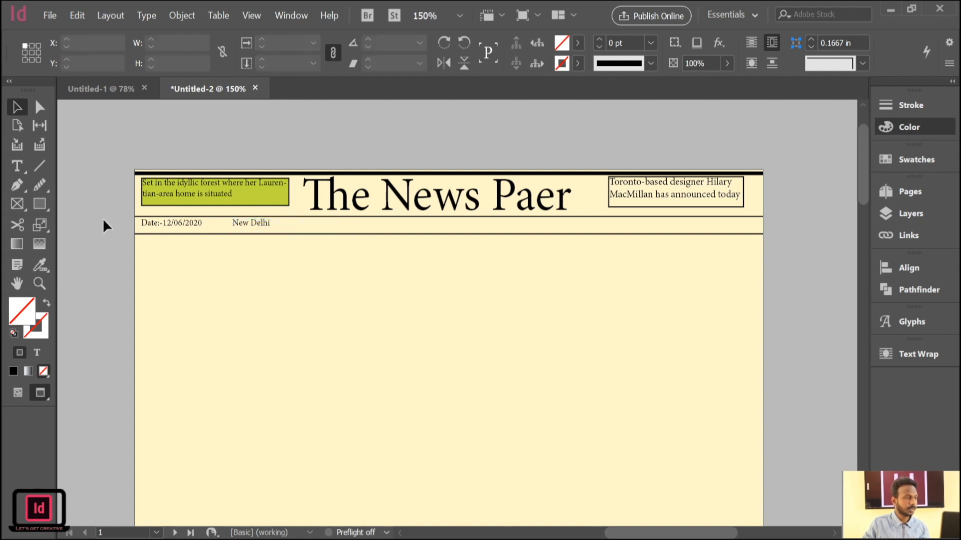
left_click(238, 223)
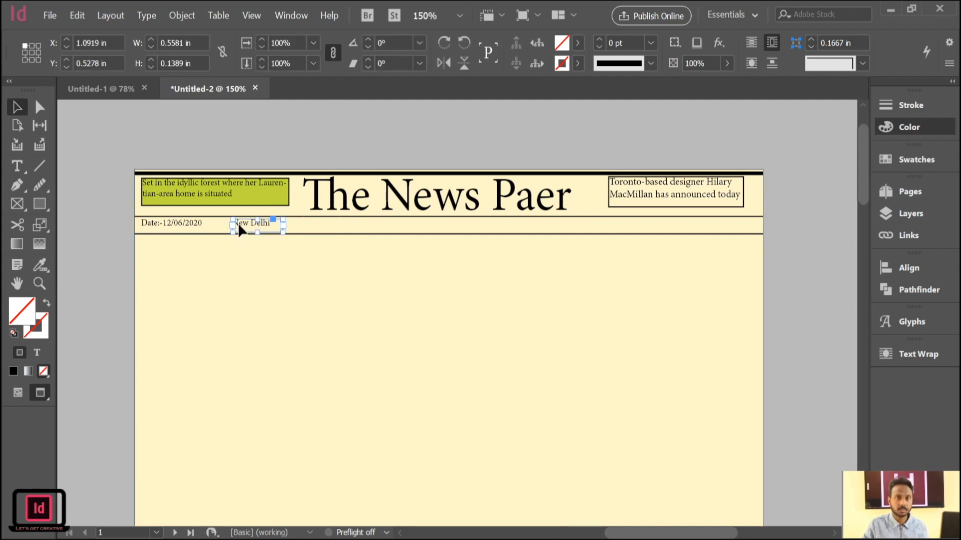
left_click_drag(238, 223, 348, 229)
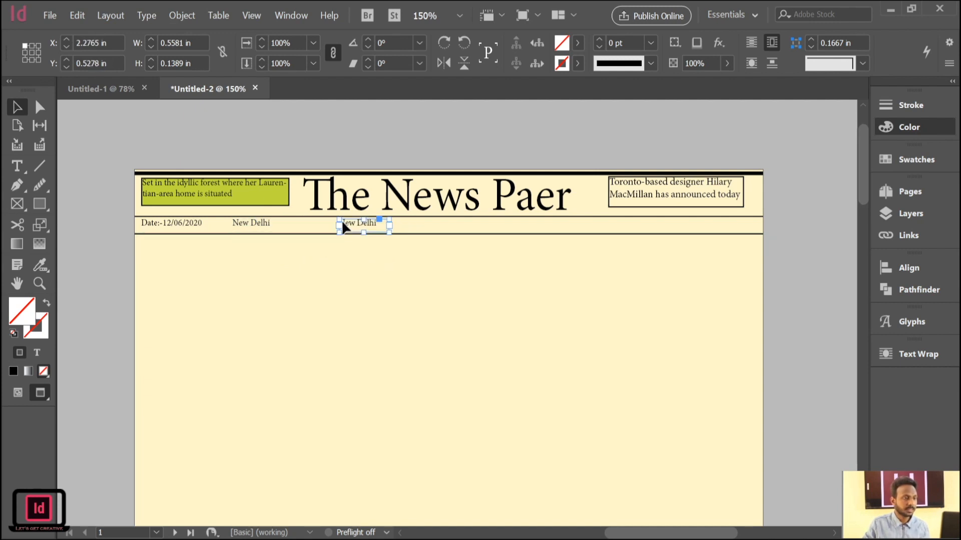
Replace the text in the duplicated "New Delhi" frame with "Price-10/-".
left_click(17, 165)
left_click(377, 223)
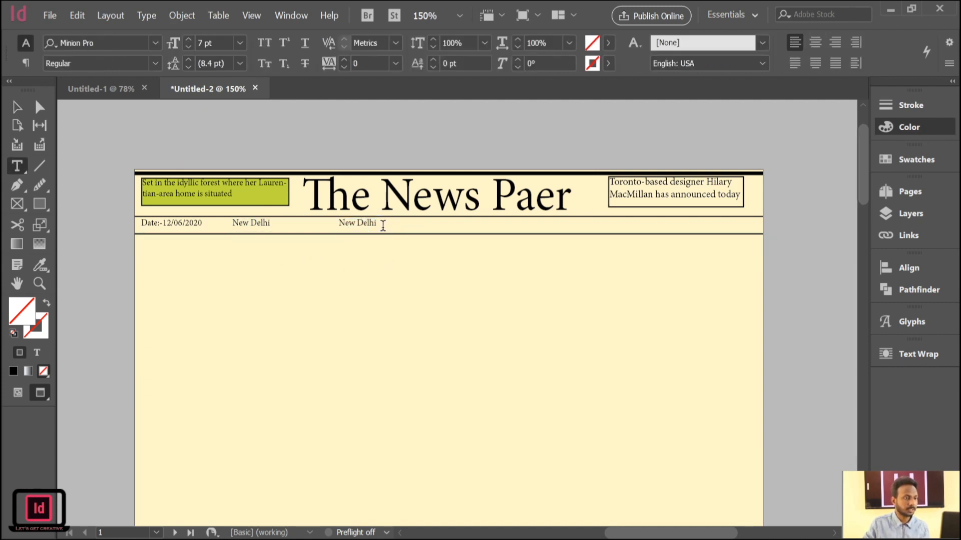
key("BackSpace")
key("BackSpace")
key("BackSpace")
key("BackSpace")
key("BackSpace")
key("BackSpace")
key("BackSpace")
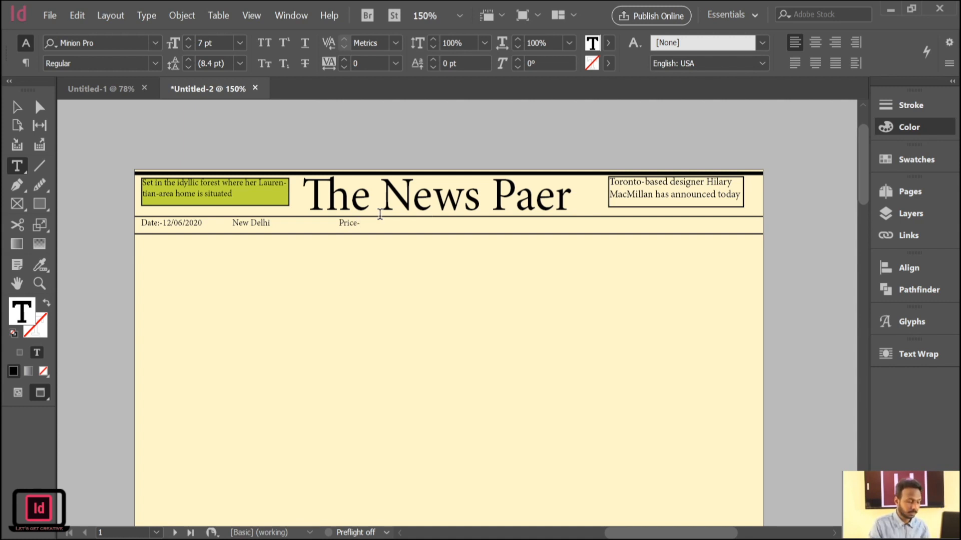
type("10")
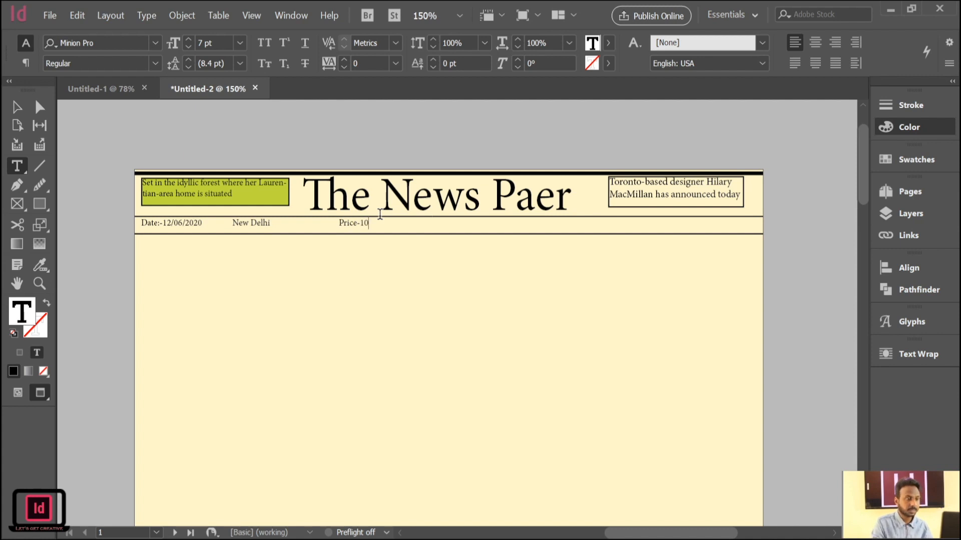
type("/-")
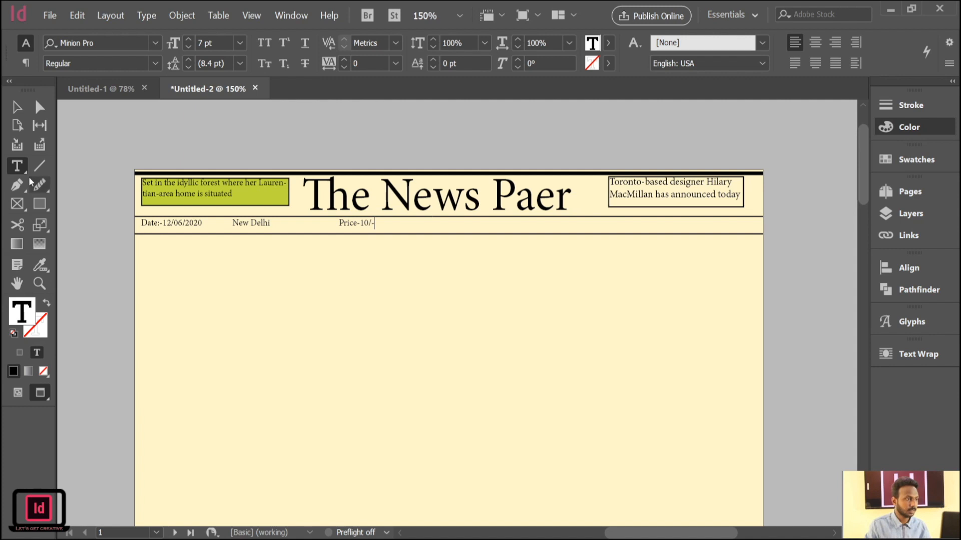
left_click(96, 150)
left_click(20, 114)
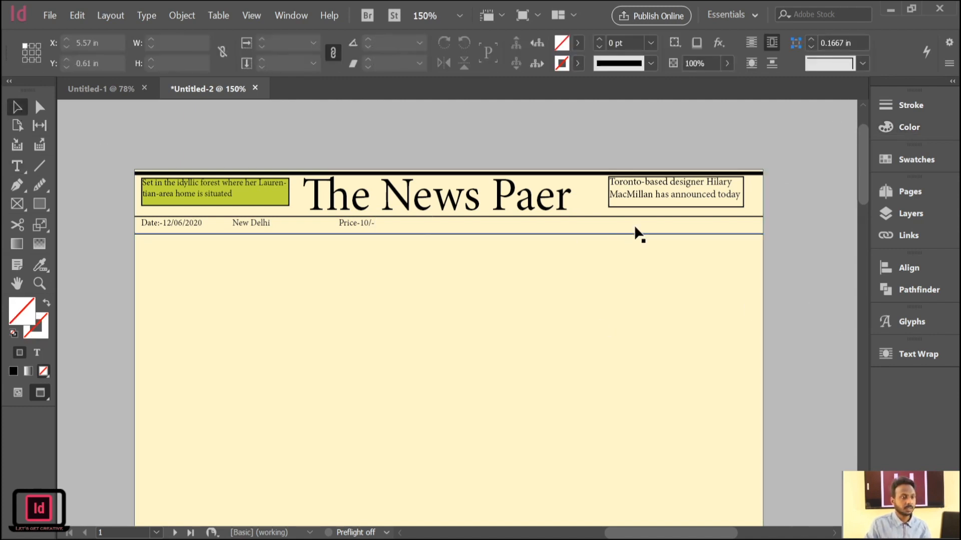
left_click(364, 226)
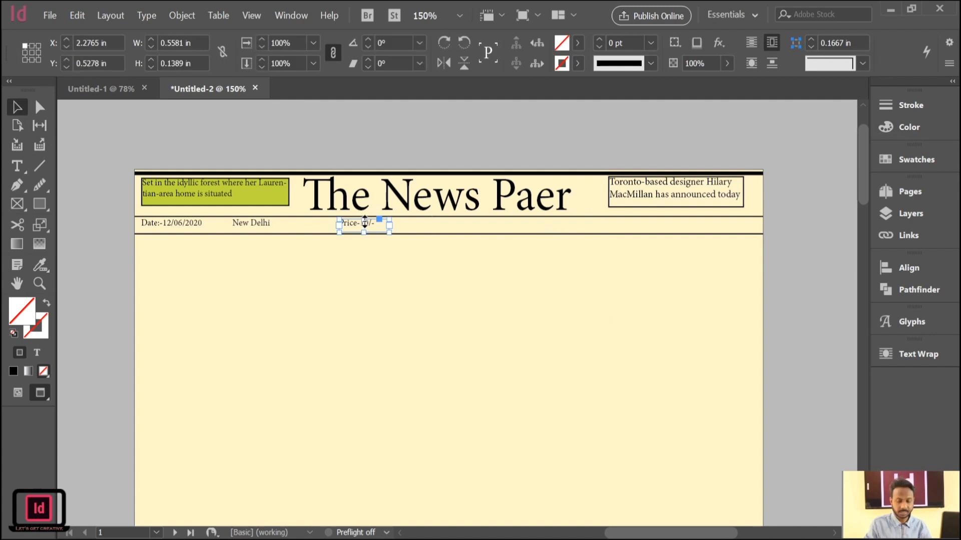
left_click(111, 144)
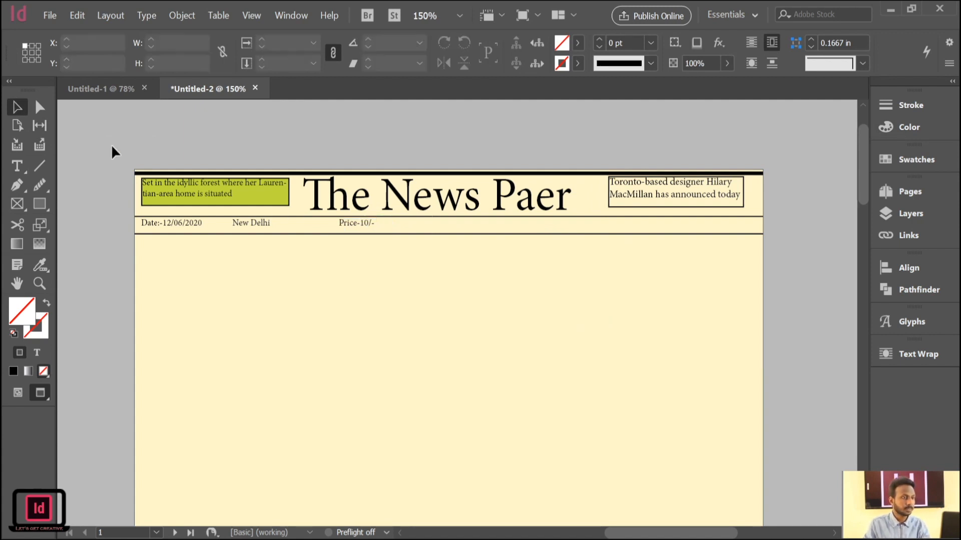
Show the guides and frame edges, and duplicate the price frame further along the ruled strip at about X 3.46 in.
key("w")
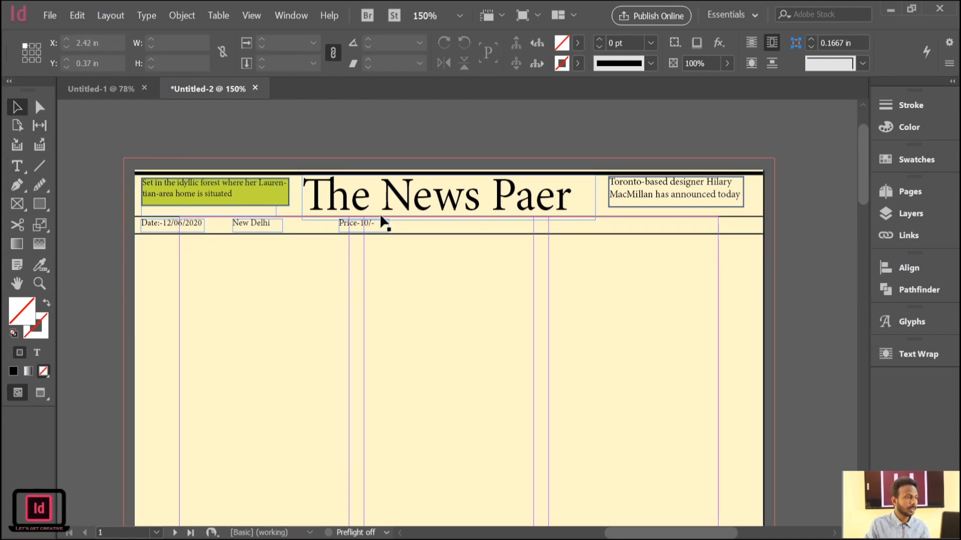
left_click(371, 228)
left_click_drag(371, 227, 474, 229)
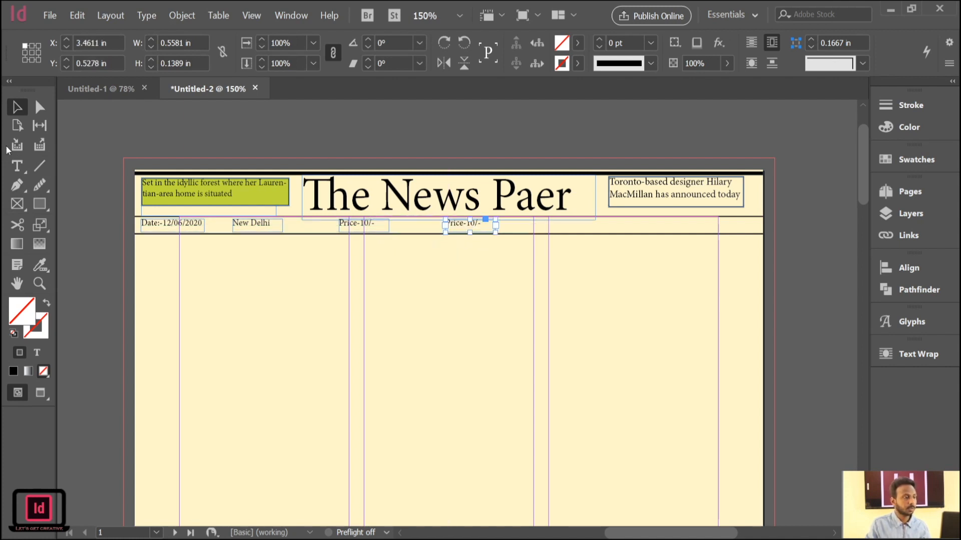
Replace the text in the duplicated price frame with "Suday".
left_click(16, 165)
left_click(481, 224)
key("BackSpace")
key("BackSpace")
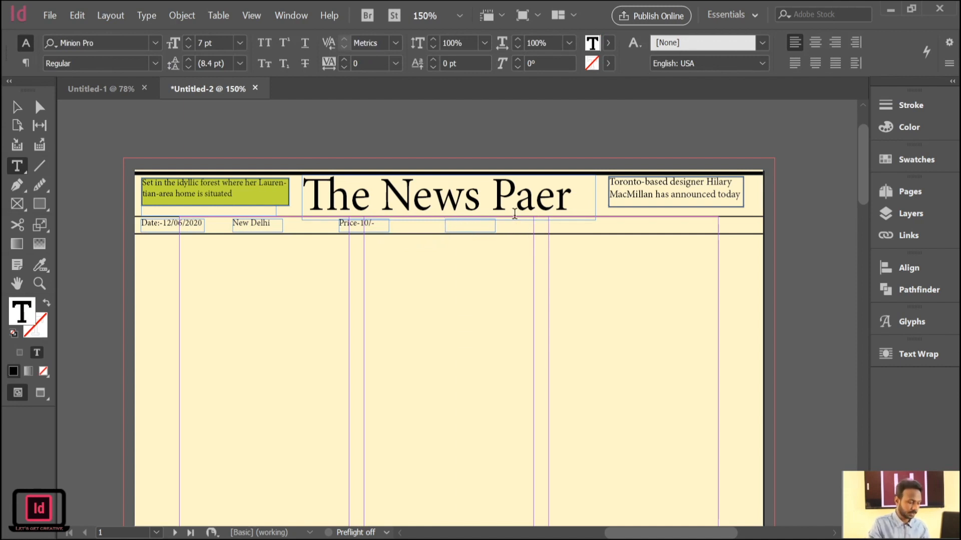
type("Su")
type("y")
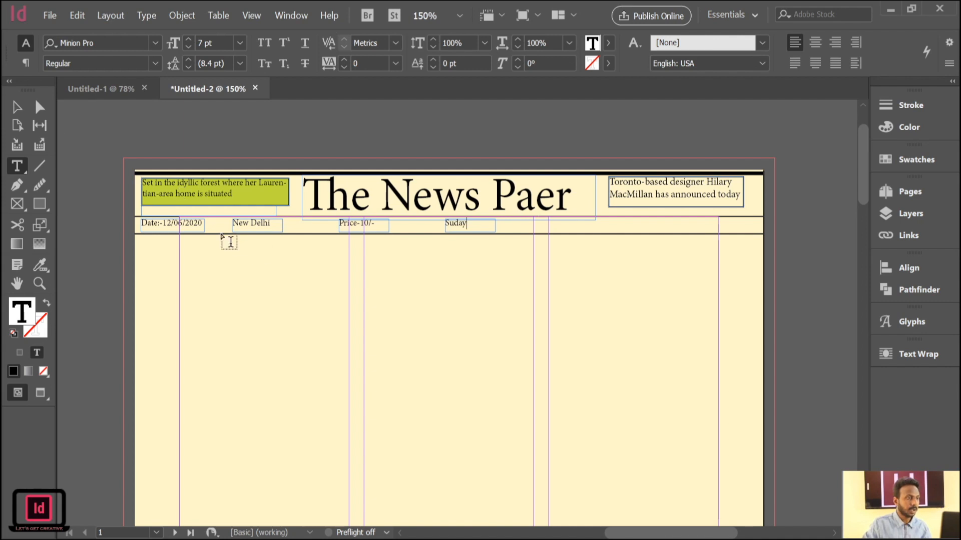
Narrow the "Suday" text frame so it ends just past its text.
left_click(17, 107)
left_click(468, 225)
left_click_drag(496, 226, 463, 235)
left_click(223, 235)
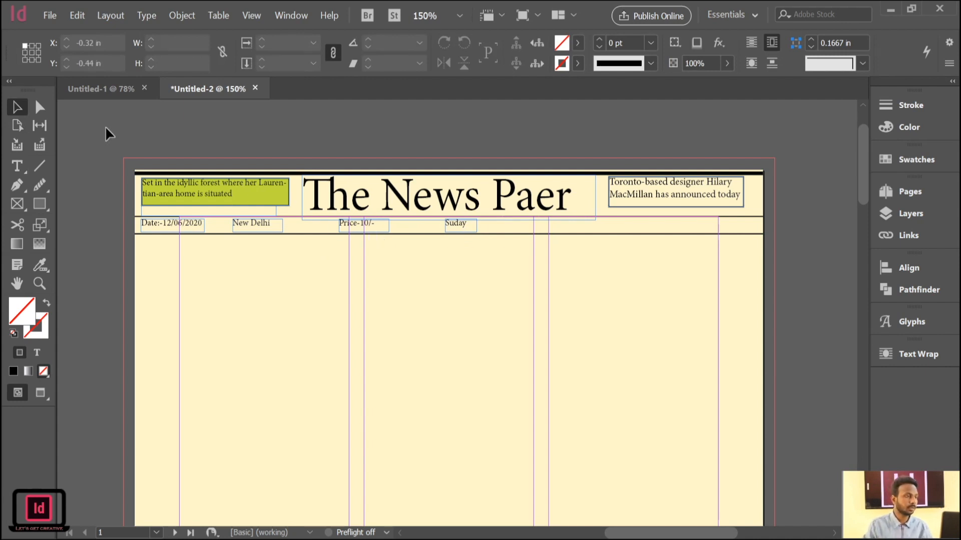
left_click(167, 227)
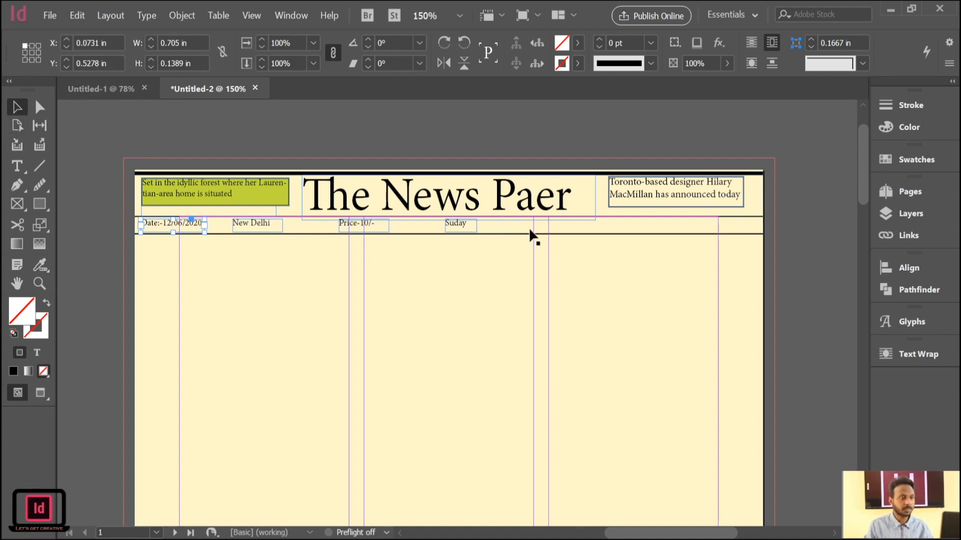
left_click(265, 126)
scroll(257, 351, "down", 1)
scroll(258, 351, "up", 1)
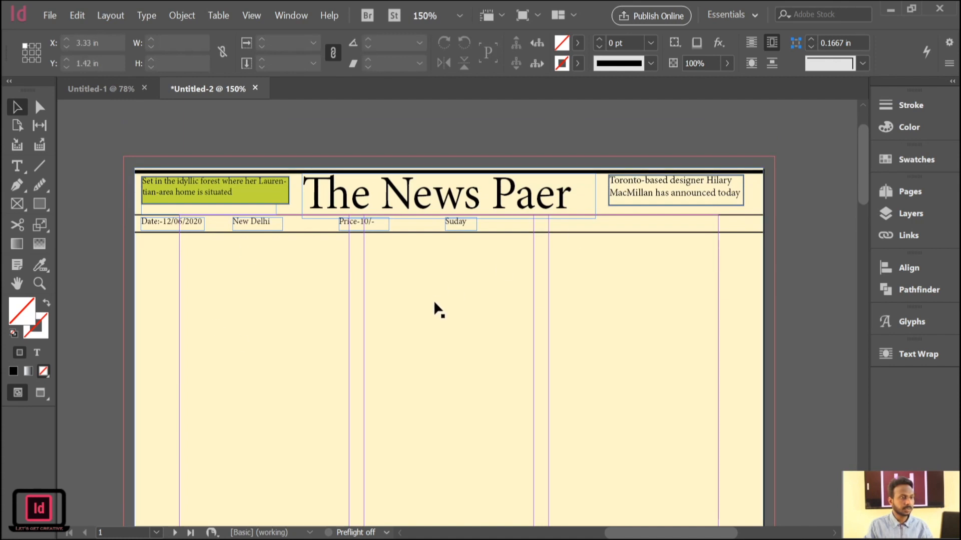
Draw a text frame across the first column below the ruled strip and paste the headline "Former Australian skipper Ian Chappell has recalled".
scroll(434, 306, "down", 2)
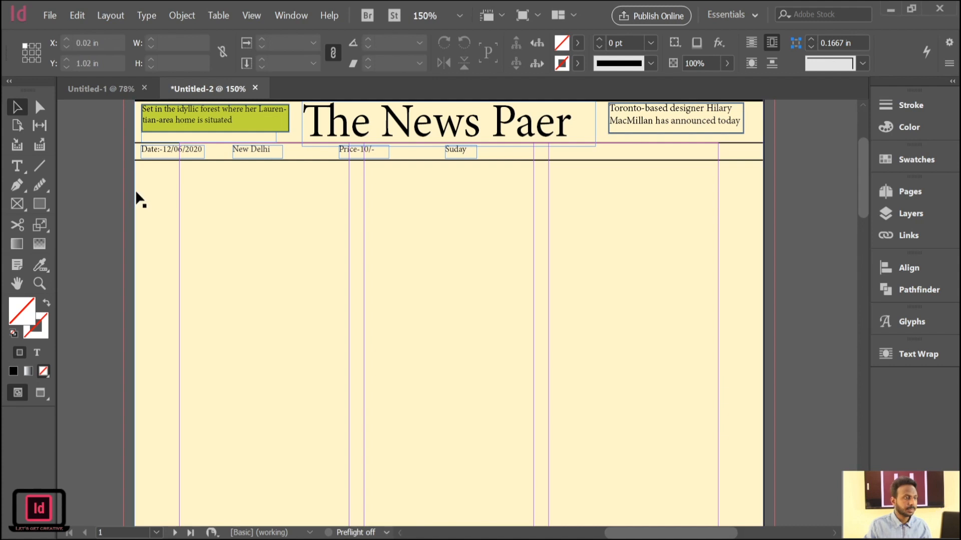
left_click(24, 166)
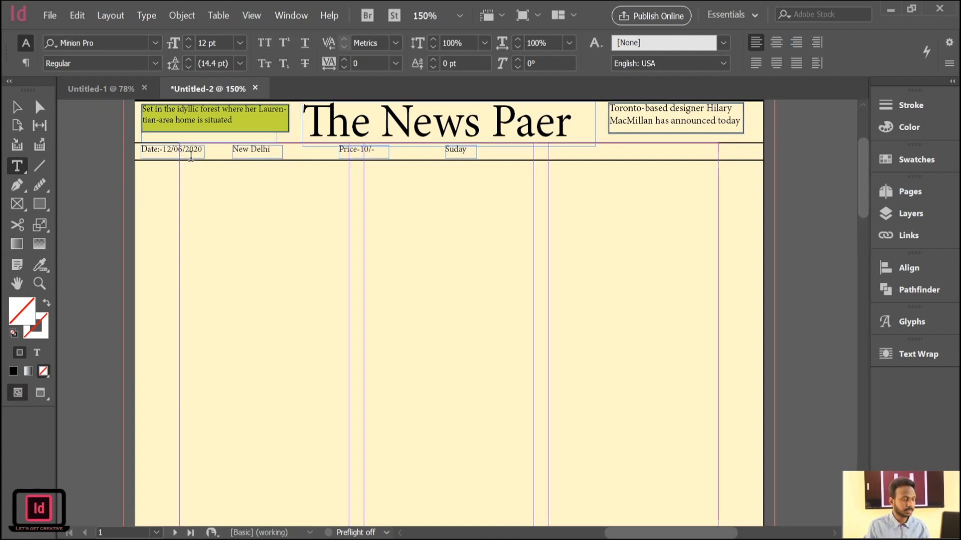
left_click(496, 539)
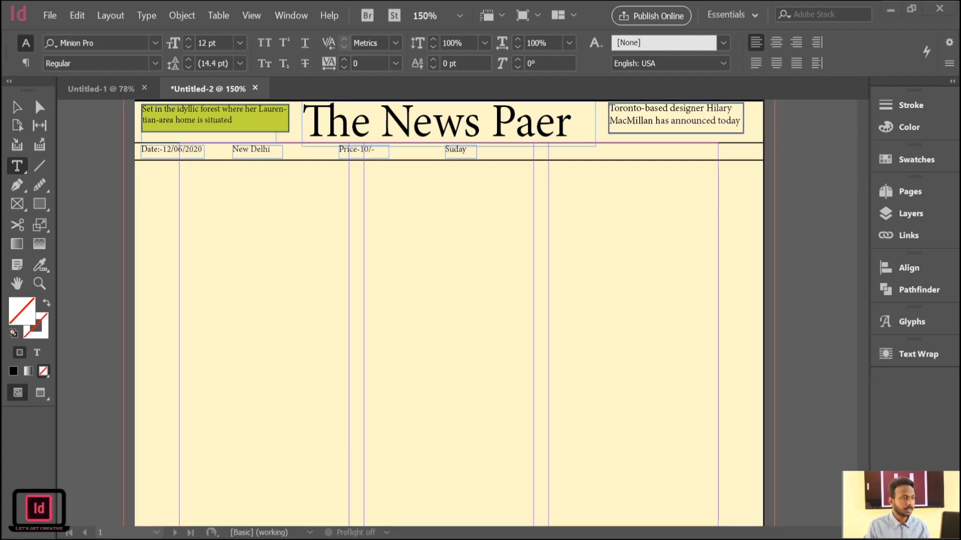
left_click(350, 539)
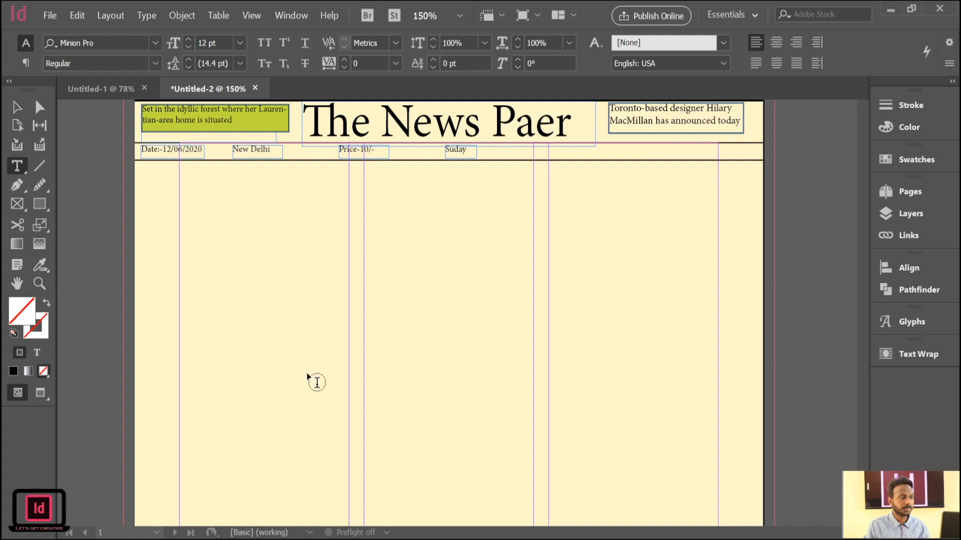
left_click_drag(179, 160, 352, 210)
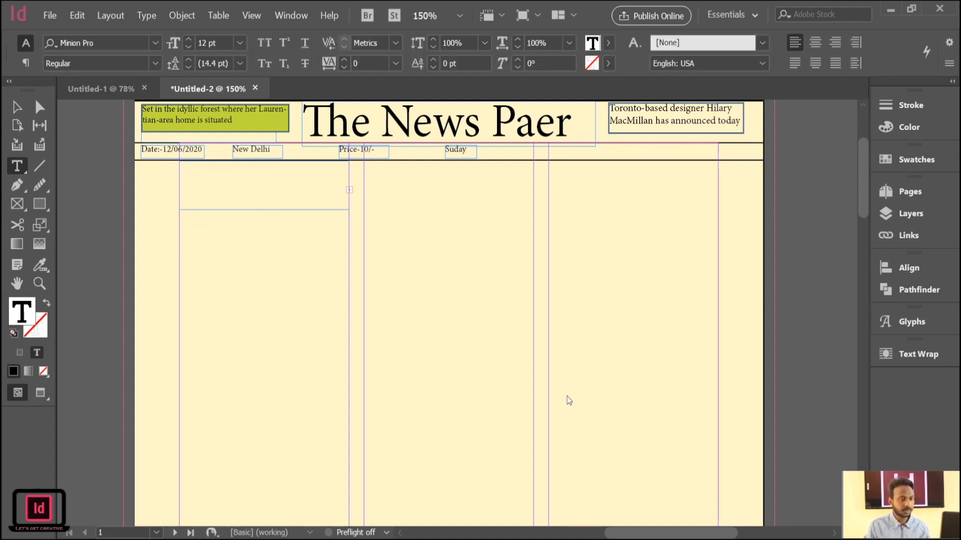
key("ctrl+v")
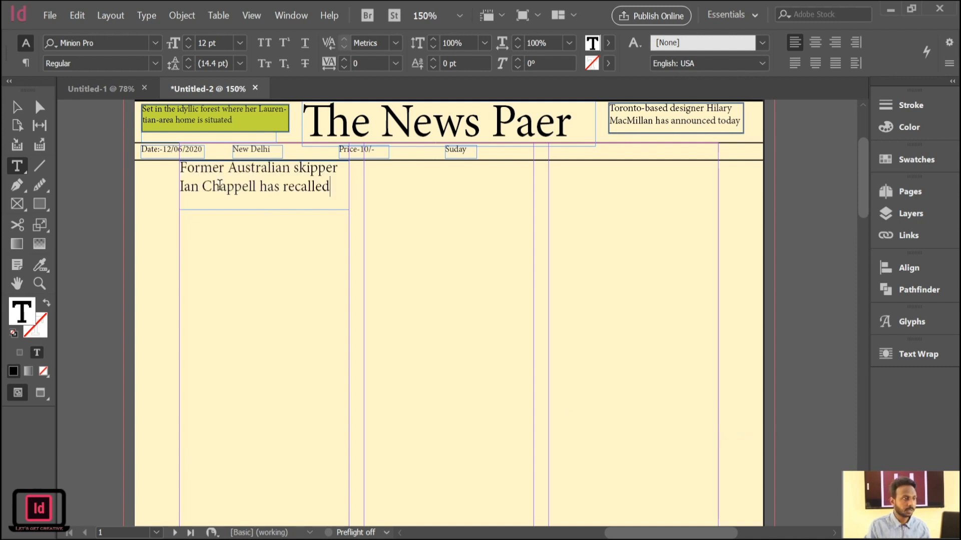
Shorten the headline frame to about 0.37 in high so it closely fits the two lines of text.
left_click(18, 107)
mouse_move(265, 210)
left_mouse_down()
mouse_move(268, 221)
mouse_move(266, 199)
left_mouse_up()
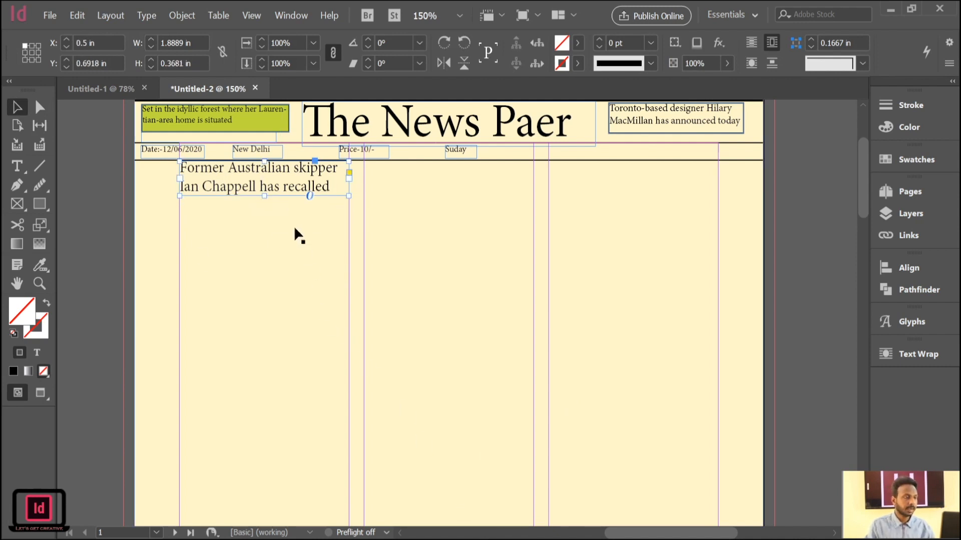
left_click(88, 191)
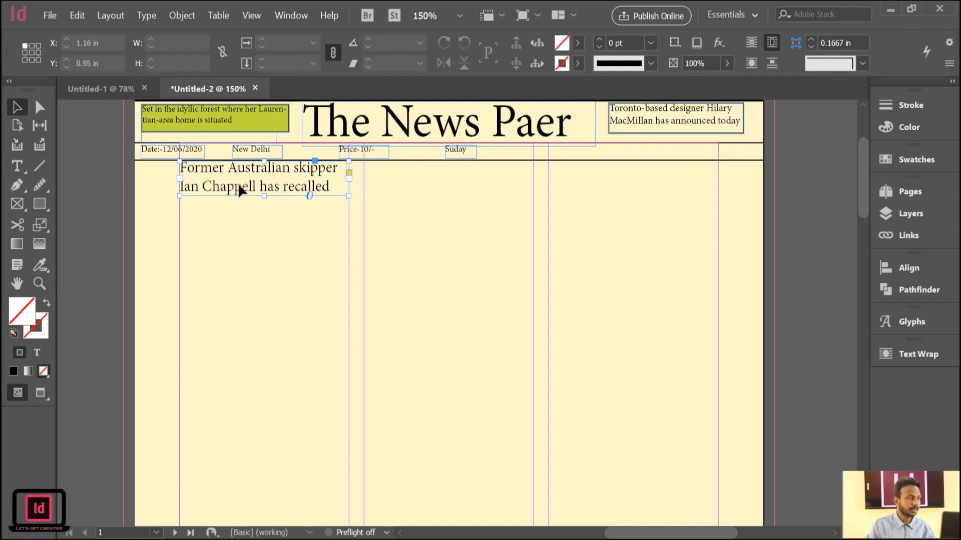
left_click(239, 186)
left_click_drag(178, 176, 134, 178)
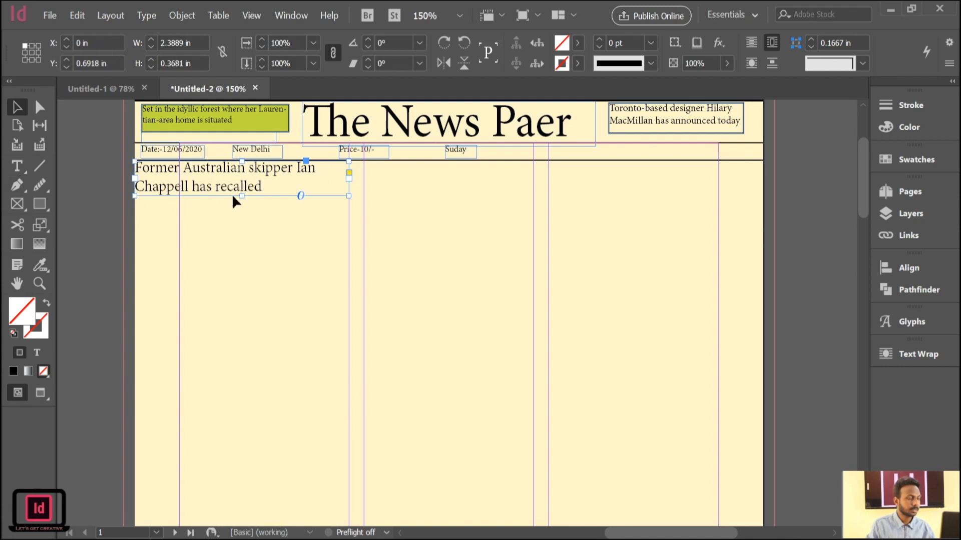
left_click(72, 173)
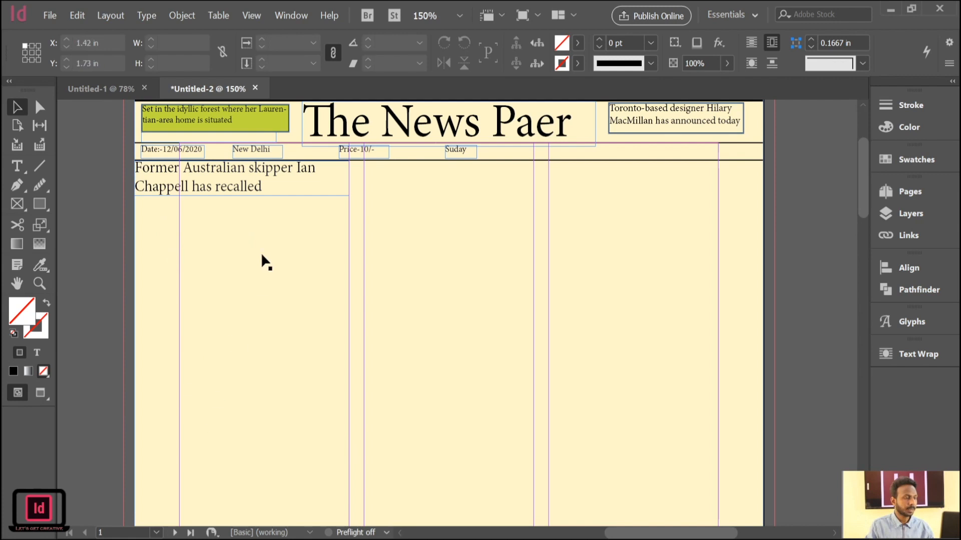
left_click(250, 180)
left_click_drag(135, 179, 179, 190)
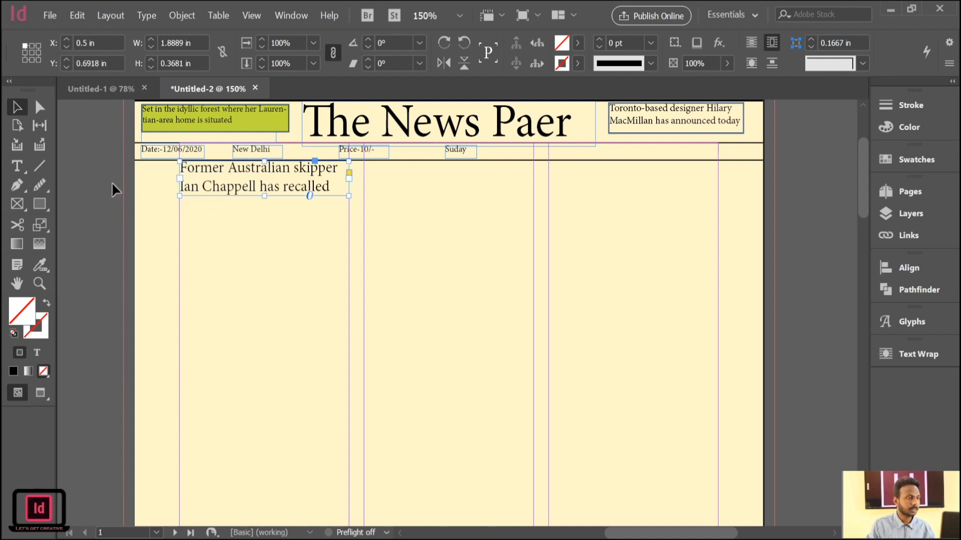
left_click(82, 164)
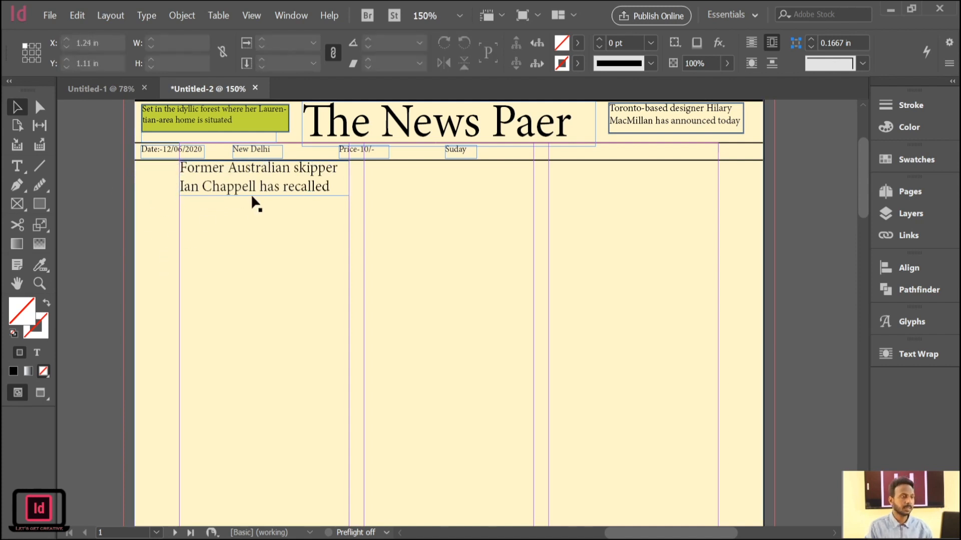
left_click(280, 189)
left_click(85, 187)
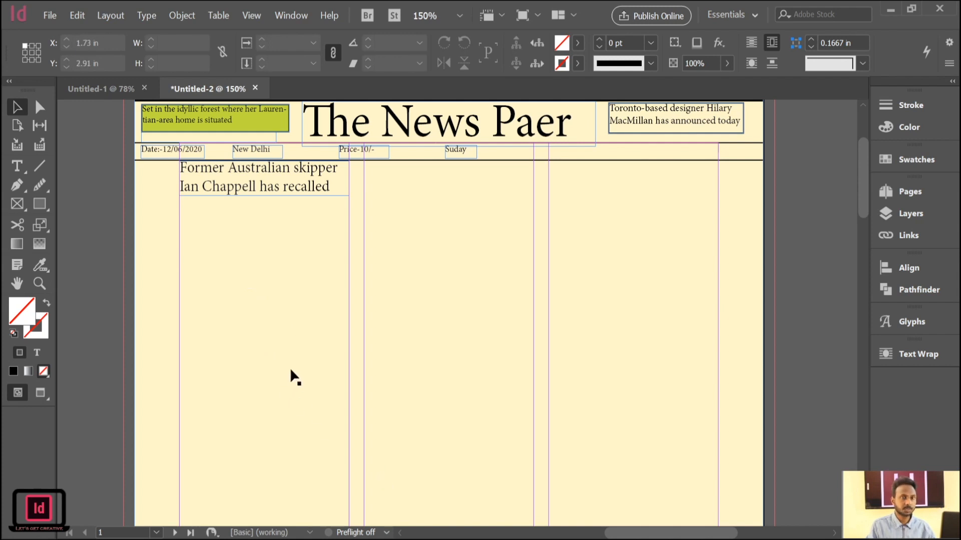
Draw a tall text frame filling the first column beneath the headline and paste the Ian Chappell article text into it.
scroll(290, 371, "down", 1)
scroll(291, 370, "up", 1)
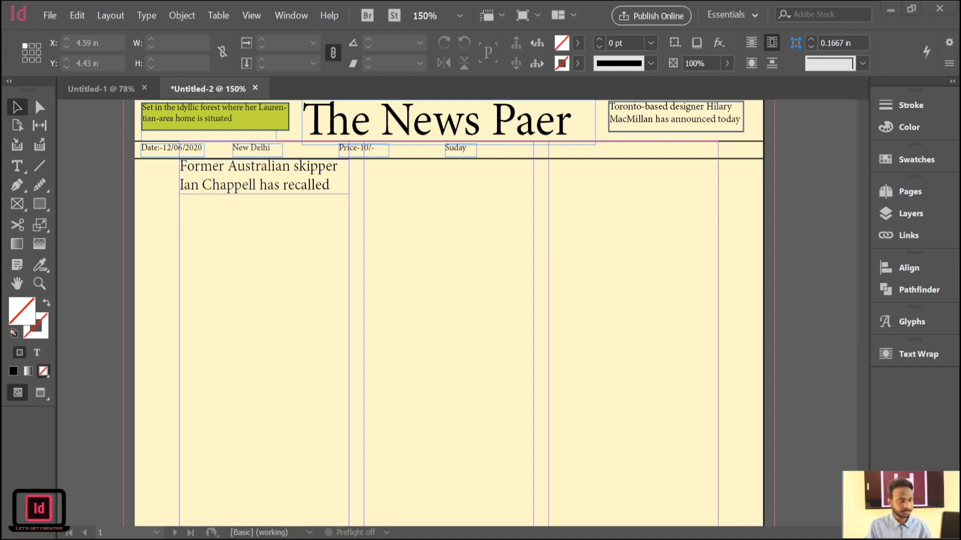
left_click(18, 167)
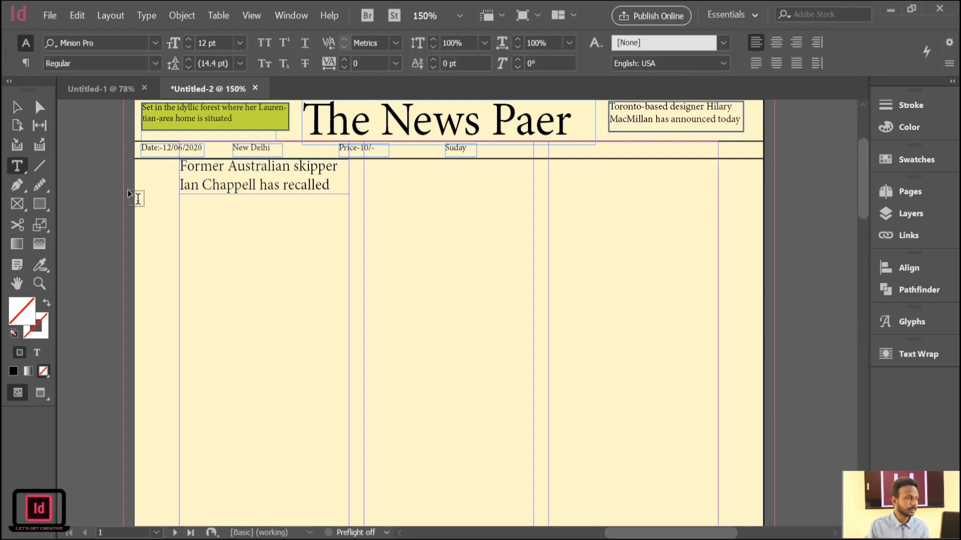
left_click_drag(180, 196, 350, 507)
scroll(241, 350, "up", 5)
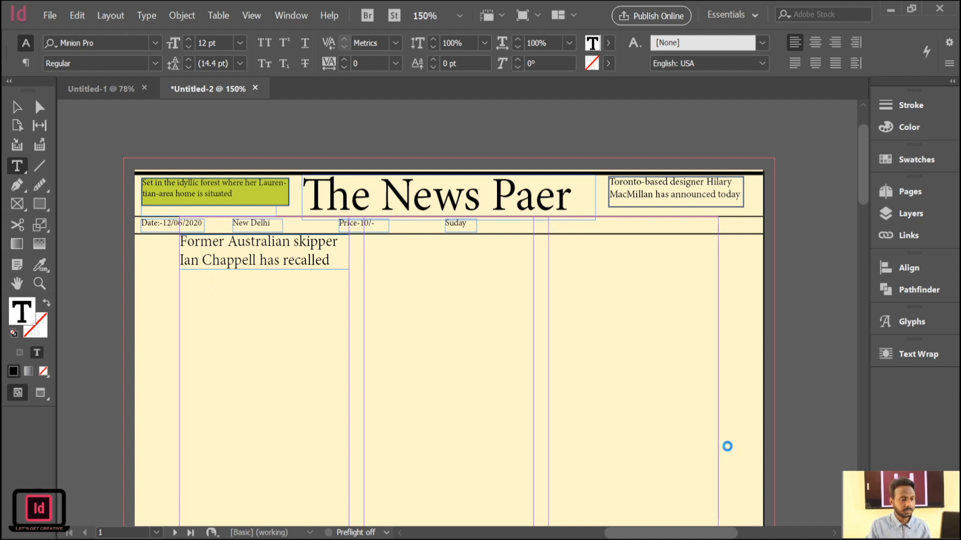
key("ctrl+v")
scroll(382, 376, "down", 5)
scroll(383, 373, "down", 3)
scroll(382, 373, "up", 6)
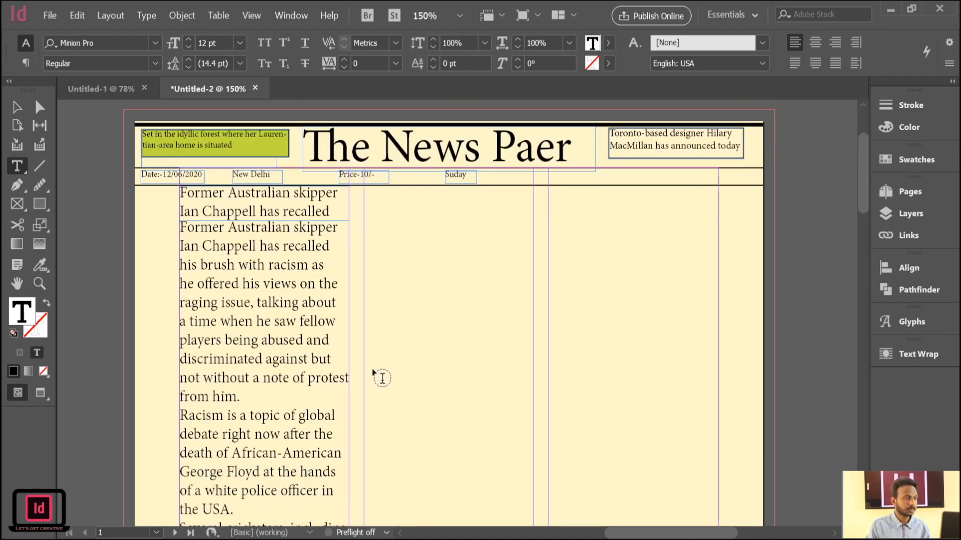
scroll(382, 378, "down", 5)
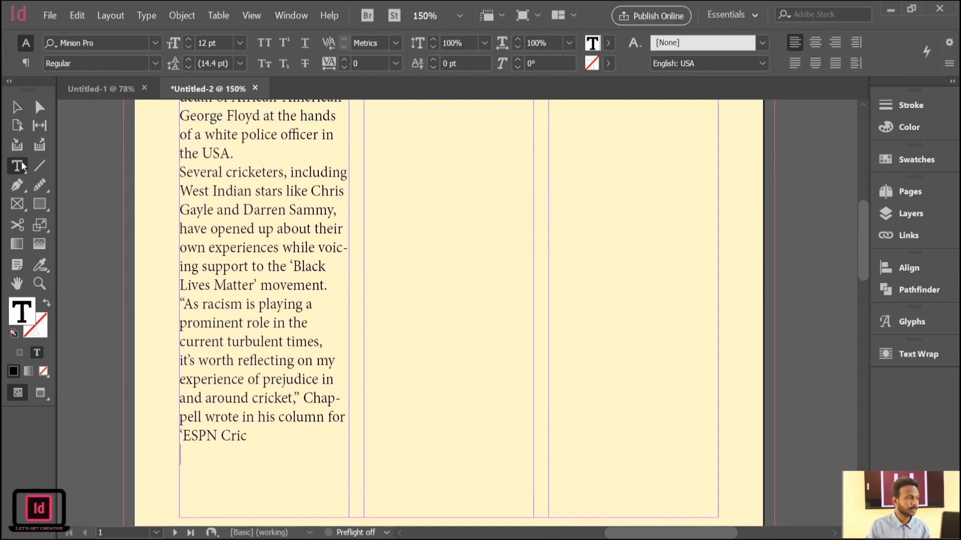
Set the first-column headline's font size to 15 pt and move the article frame below it down to Y 1.28 in.
left_click_drag(246, 436, 178, 134)
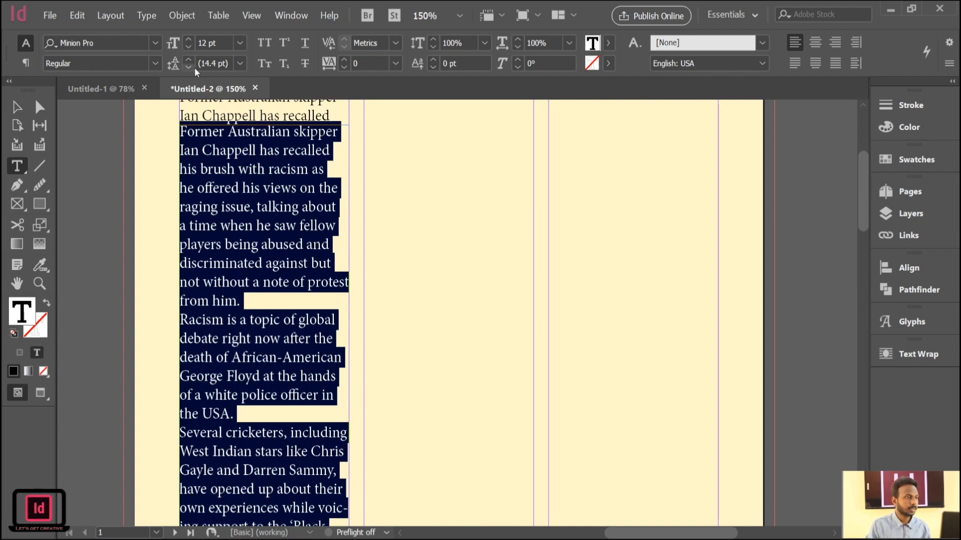
left_click(15, 107)
scroll(281, 222, "up", 3)
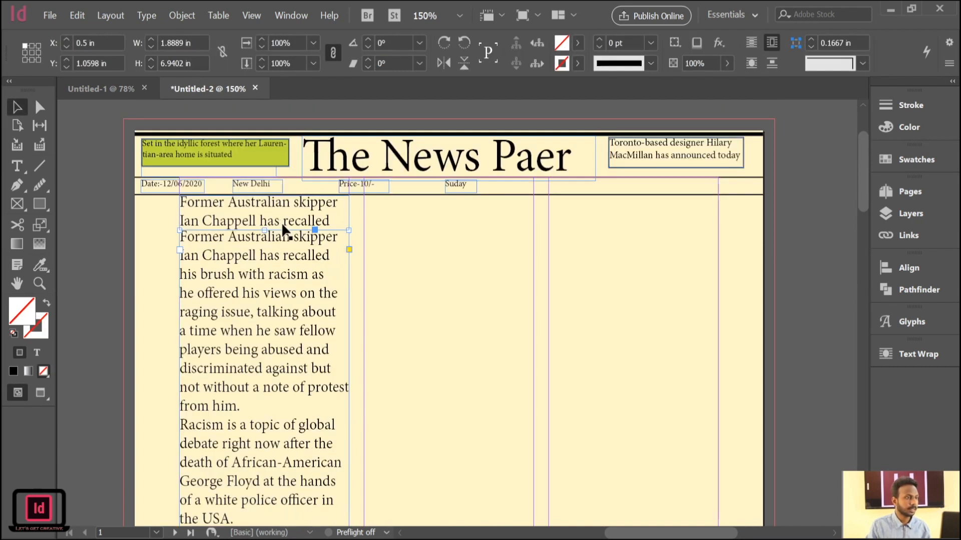
left_click(15, 166)
left_click_drag(330, 220, 179, 200)
left_click(189, 40)
left_click(190, 40)
left_click(189, 40)
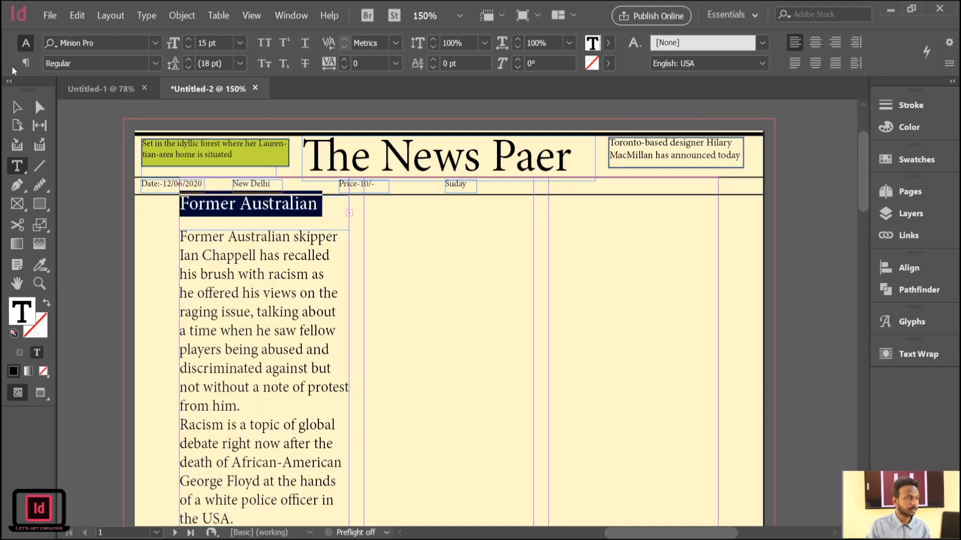
left_click(17, 107)
left_click_drag(264, 230, 273, 297)
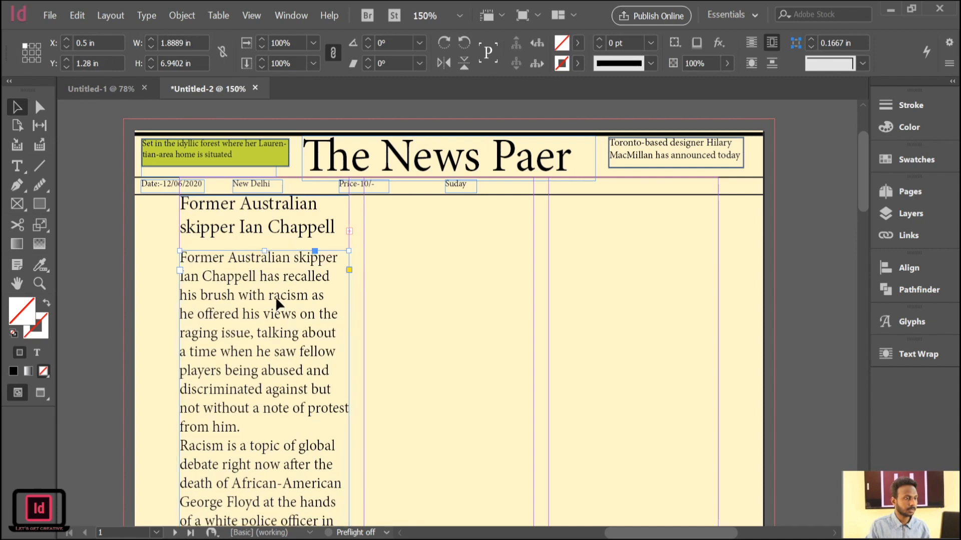
Reduce the entire first-column article text to 11 pt.
scroll(310, 304, "down", 3)
key("t")
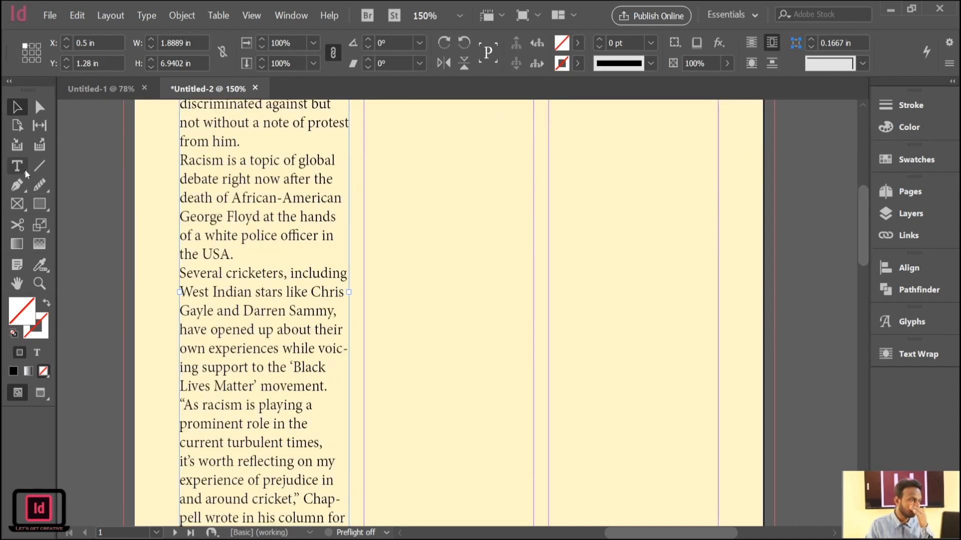
double_click(273, 234)
left_click(273, 229)
left_click(273, 229)
left_click(273, 229)
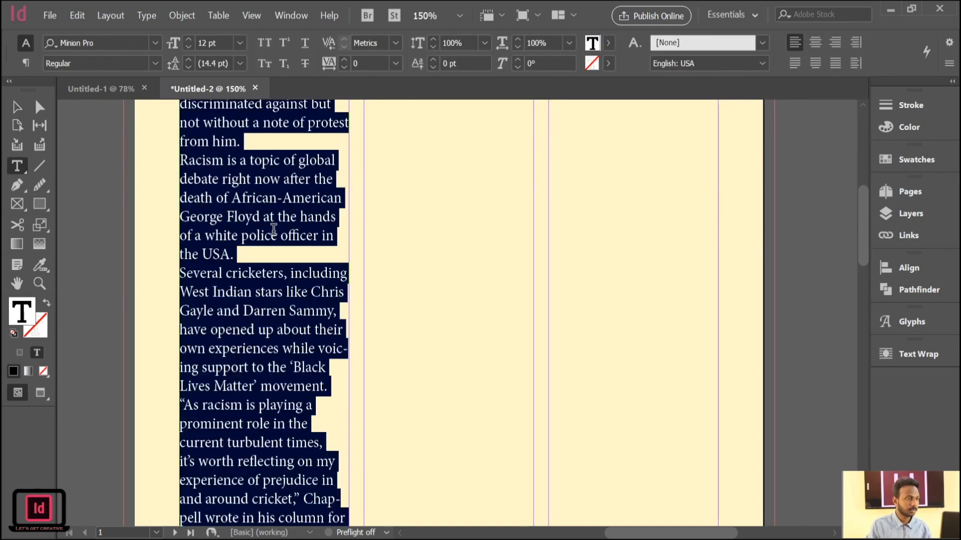
left_click(190, 46)
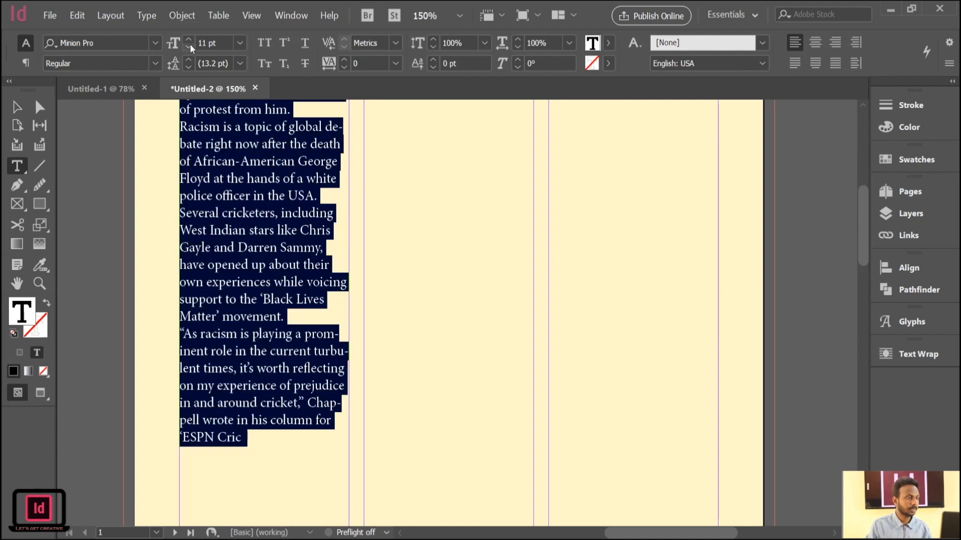
left_click(16, 106)
Colour the two-line headline text "Former Australian skipper Ian Chappell" light blue.
scroll(391, 308, "up", 5)
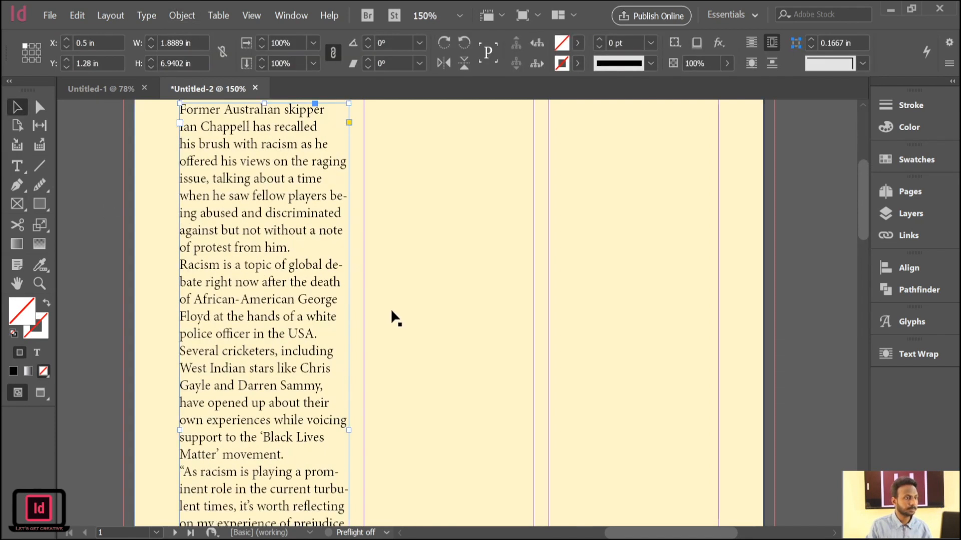
left_click(283, 185)
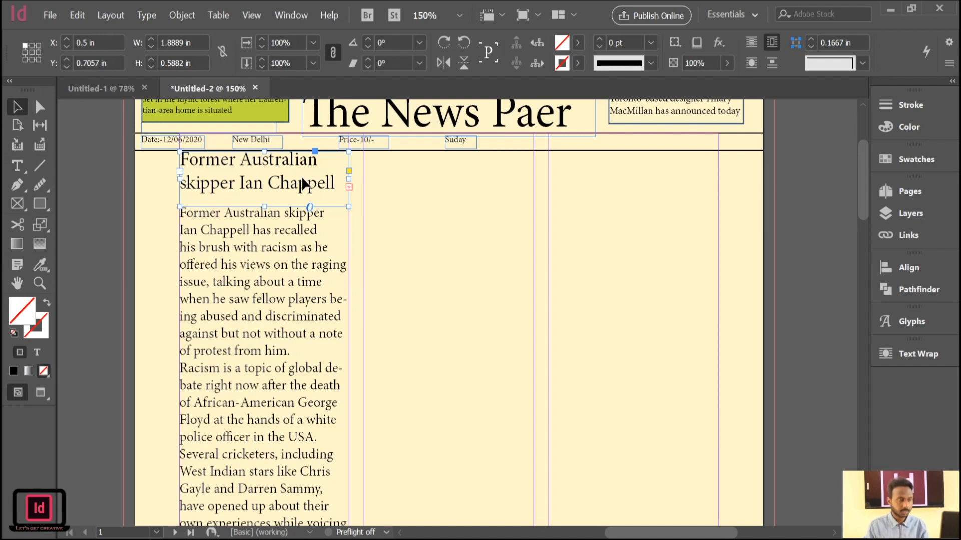
left_click(17, 166)
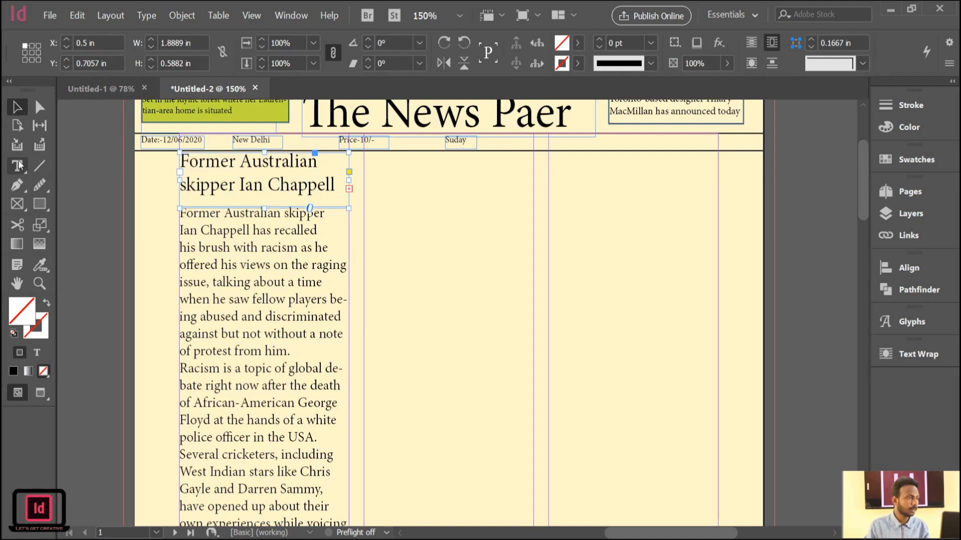
left_click(335, 190)
left_click_drag(335, 190, 176, 155)
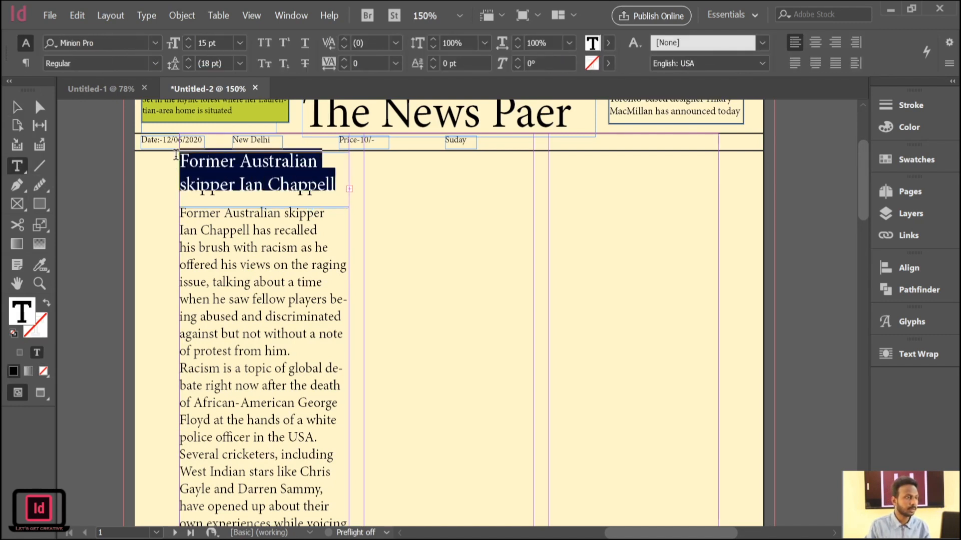
left_click(610, 40)
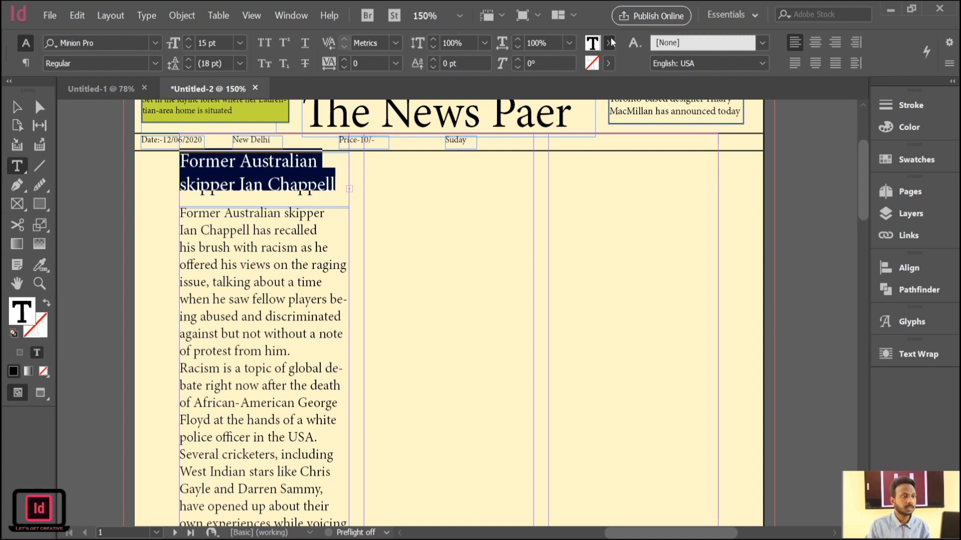
left_click(477, 161)
left_click(325, 164)
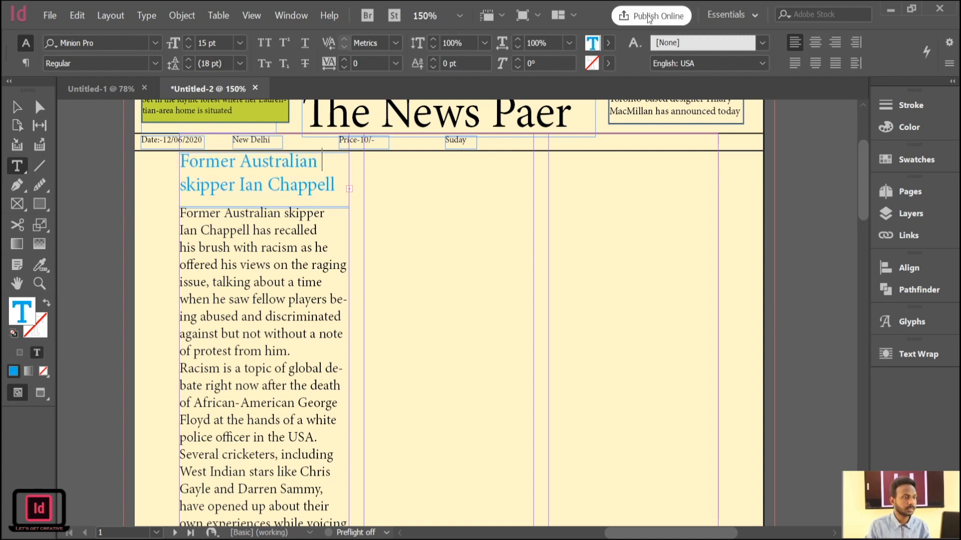
left_click(14, 107)
left_click(66, 131)
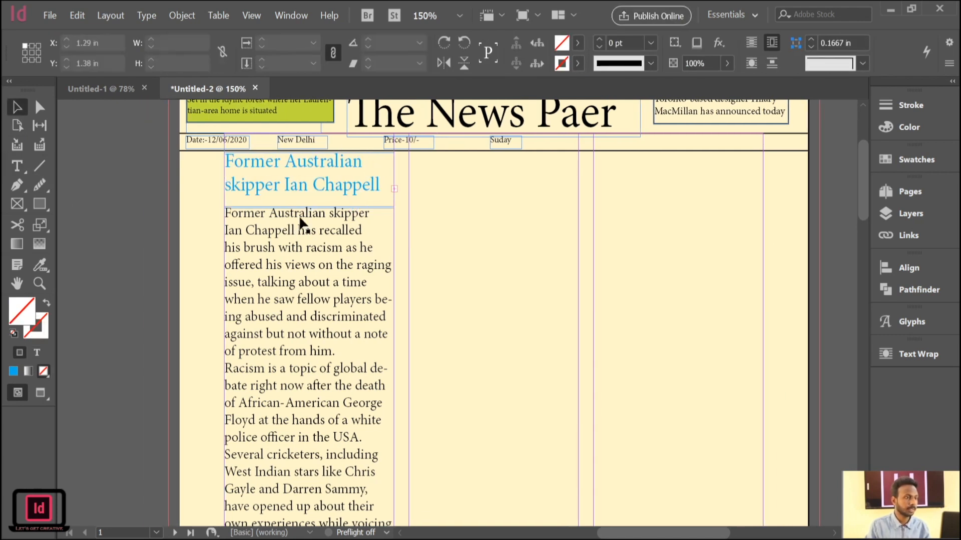
Shorten the headline frame to fit its two lines and nudge the article frame up to Y 1.1689 in.
left_click(317, 182)
left_click_drag(308, 208, 307, 194)
left_click(322, 240)
key("Up")
key("Up")
key("Up")
key("Up")
key("Up")
key("Up")
key("Up")
key("Up")
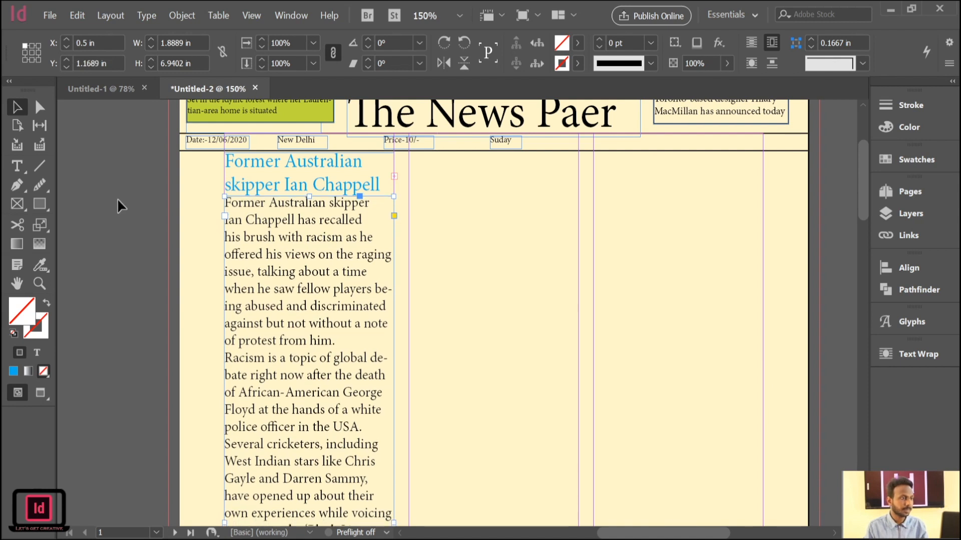
left_click(117, 197)
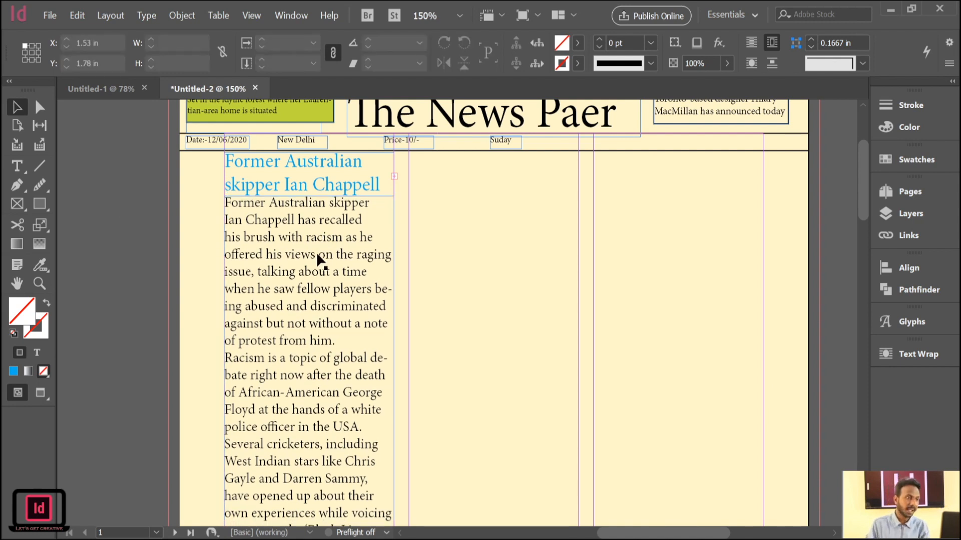
Draw a frame about 1.89 × 1.67 in below the article text and place the portrait photo, filling the frame proportionally.
scroll(317, 256, "down", 6)
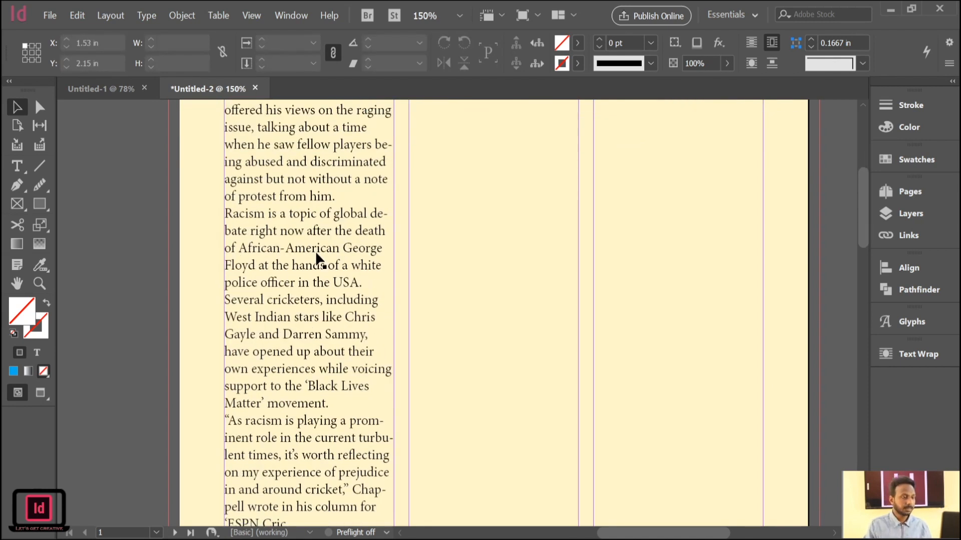
scroll(316, 251, "up", 3)
left_click(310, 233)
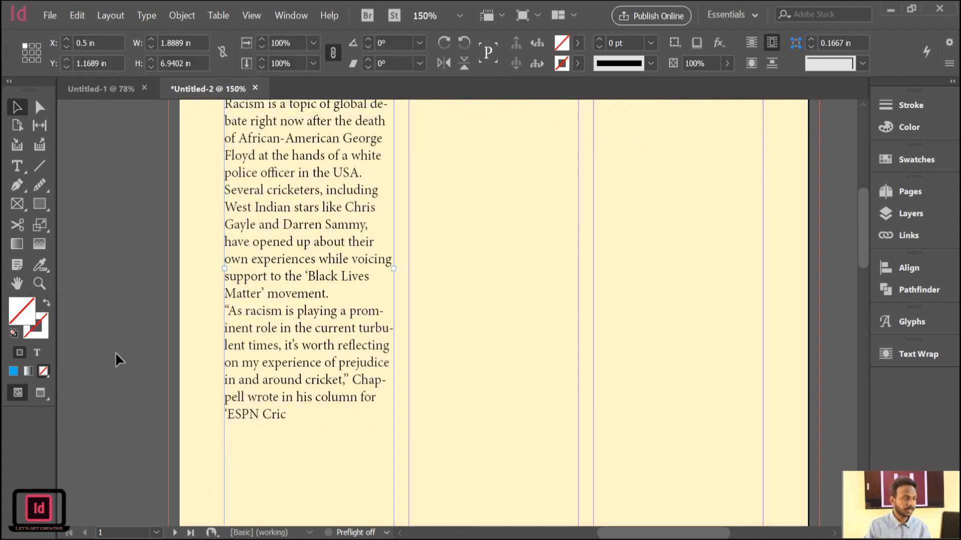
scroll(123, 335, "down", 3)
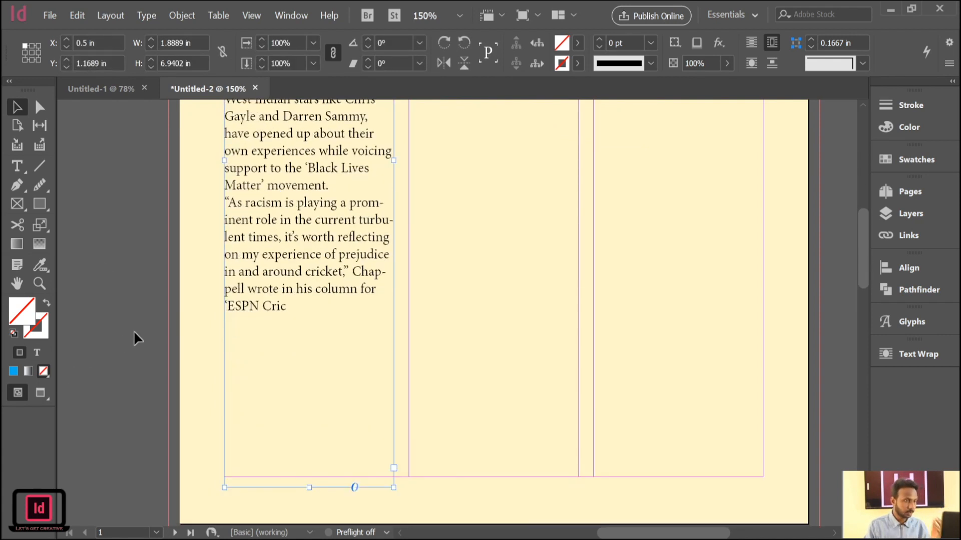
left_click(49, 210)
left_click_drag(225, 320, 394, 477)
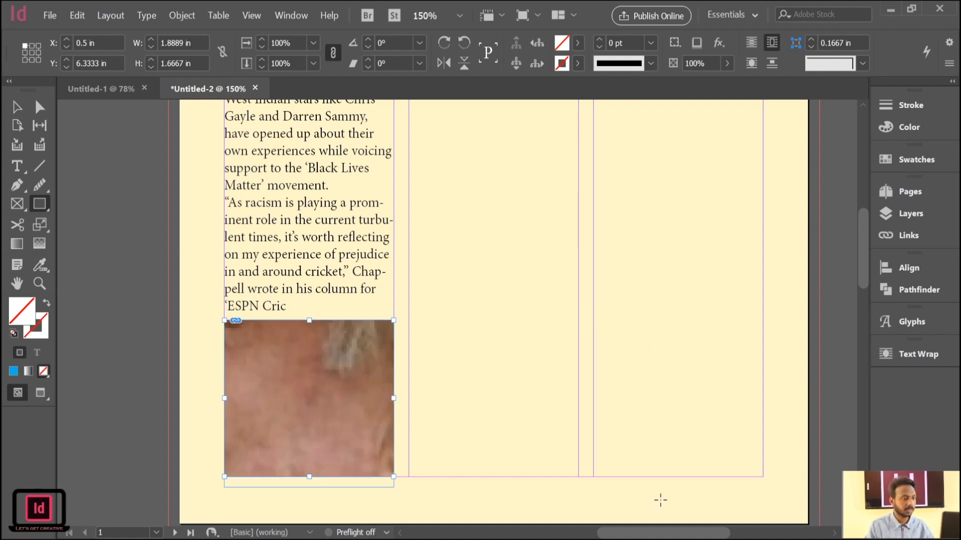
left_click(17, 107)
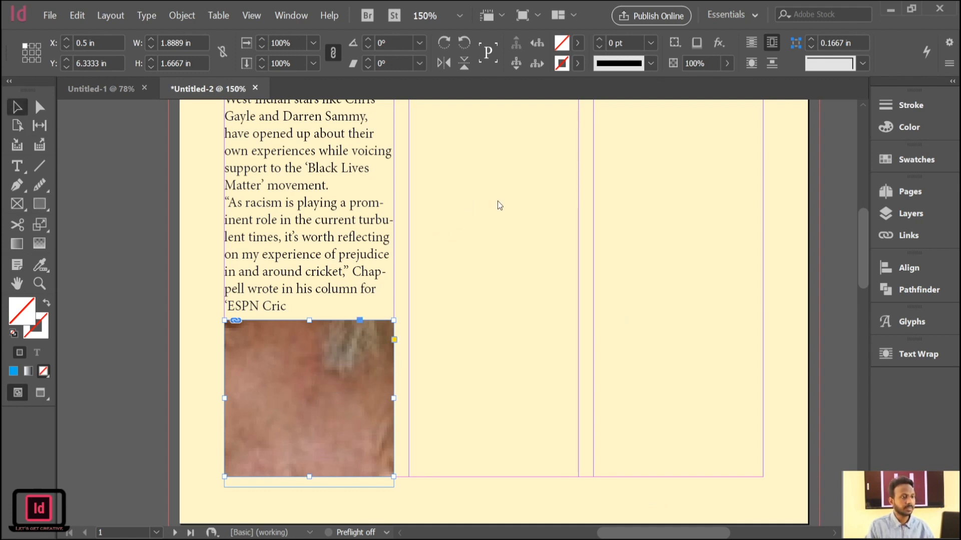
key("ctrl+alt+shift+c")
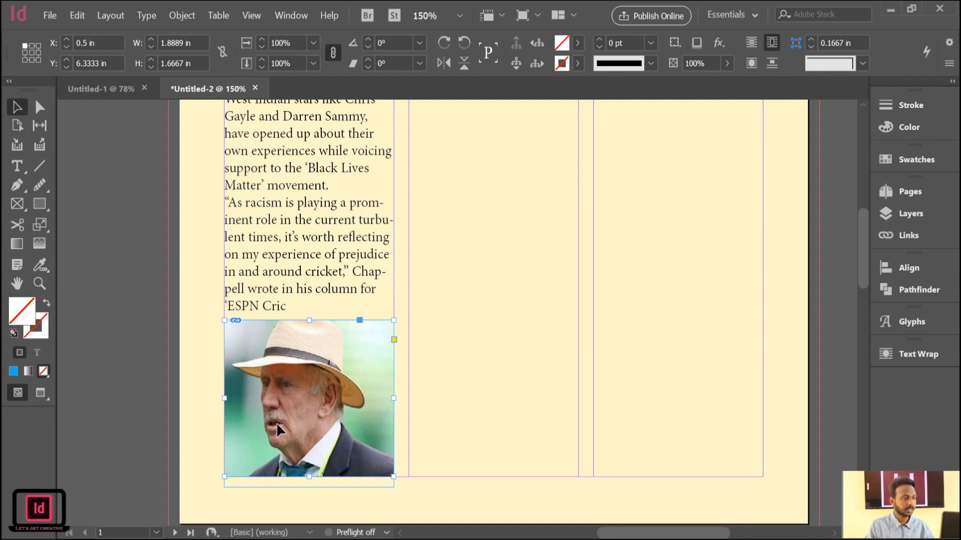
Scale the portrait photo down to about 1.51 × 1.33 in and move it over the article text at about X 0.88, Y 3.58 in.
scroll(320, 440, "up", 2)
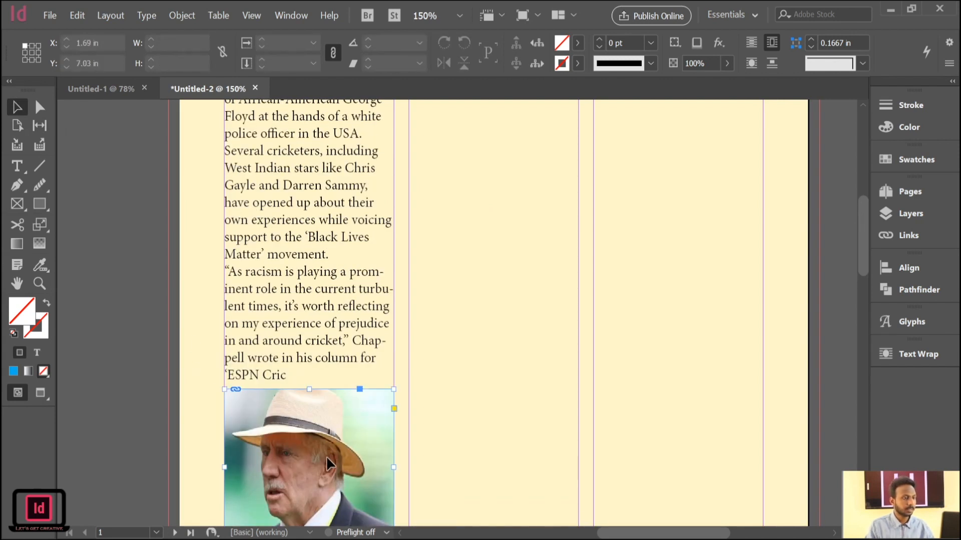
scroll(355, 440, "down", 3)
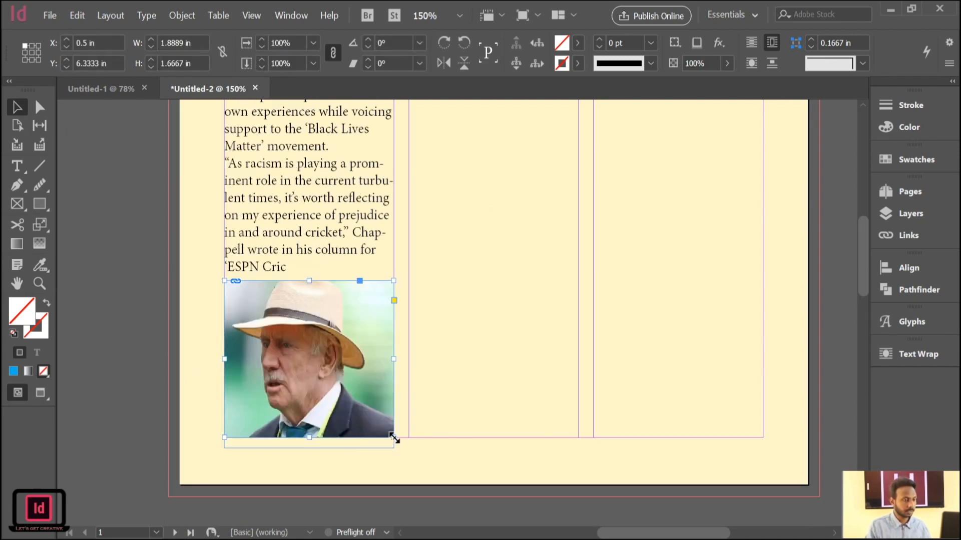
left_click_drag(394, 438, 360, 406)
left_click(109, 299)
scroll(228, 395, "up", 3)
scroll(228, 395, "up", 1)
left_click_drag(271, 466, 305, 206)
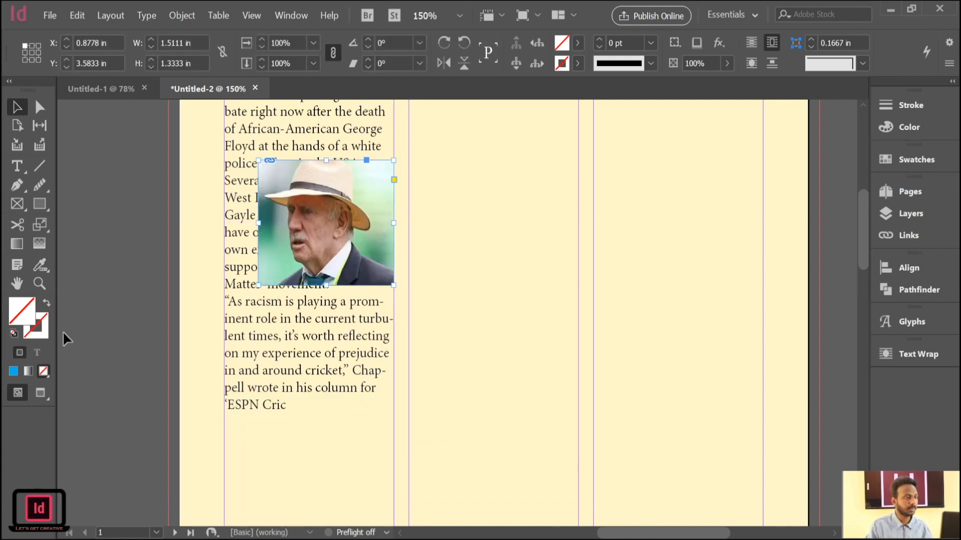
Try to wrap the article text around the portrait photo's bounding box.
scroll(63, 331, "up", 6)
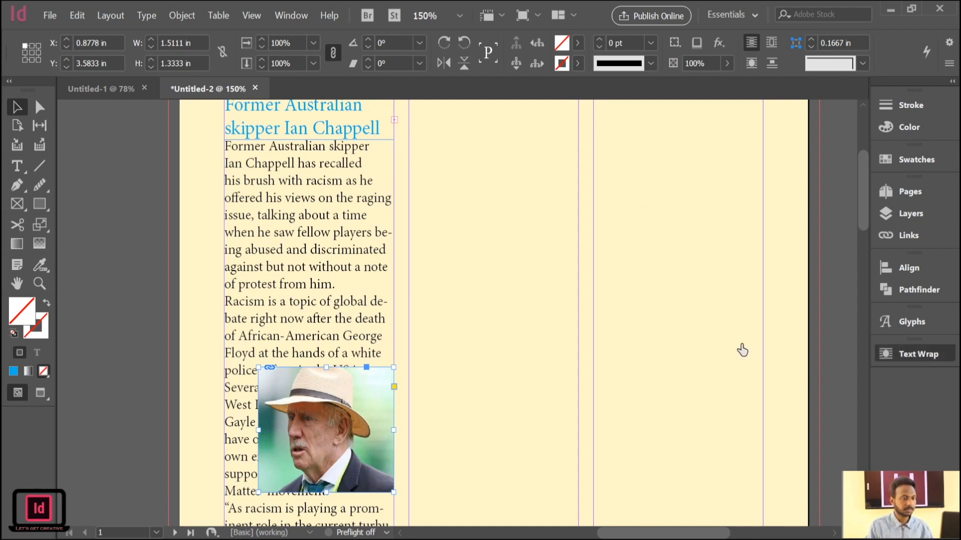
left_click(339, 416)
left_click(316, 321)
key("z")
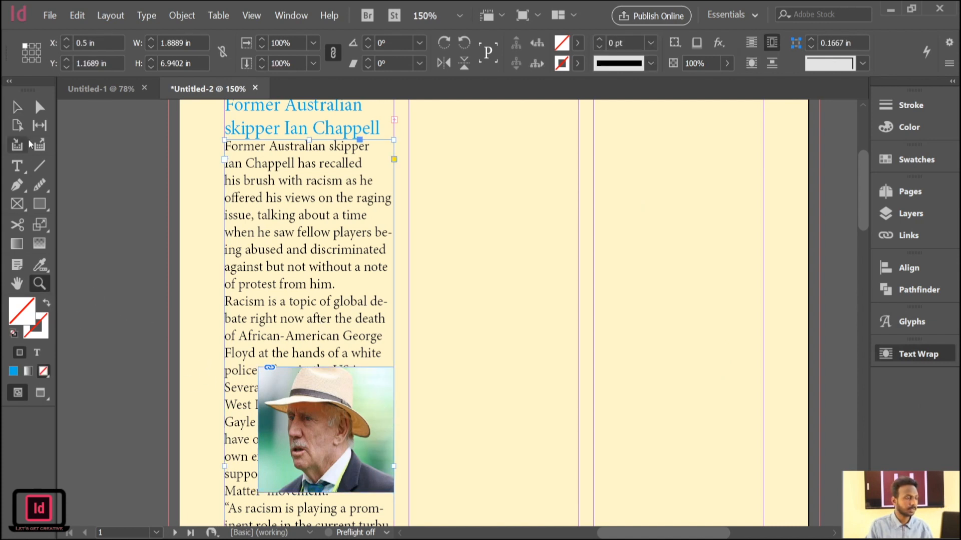
left_click(18, 107)
left_click_drag(205, 339, 239, 397)
key("ctrl+z")
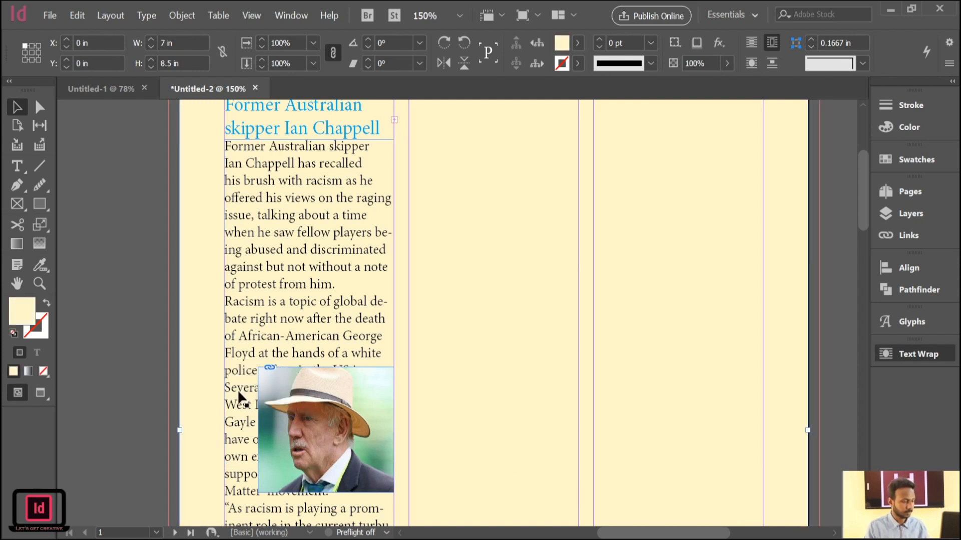
Try object-shape text wrap on the full-page background rectangle and adjust its wrap offset.
left_click(335, 322)
left_click(319, 416, "ctrl")
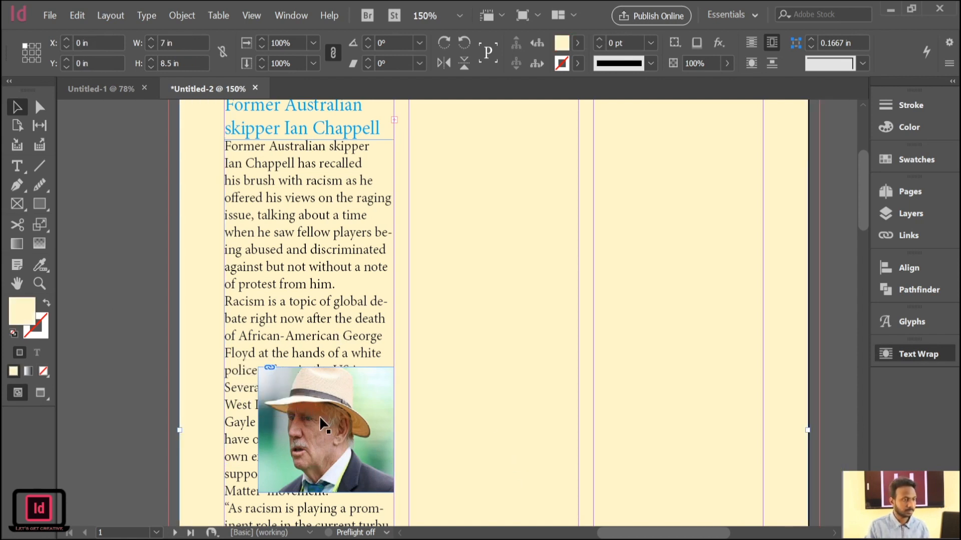
left_click(745, 348)
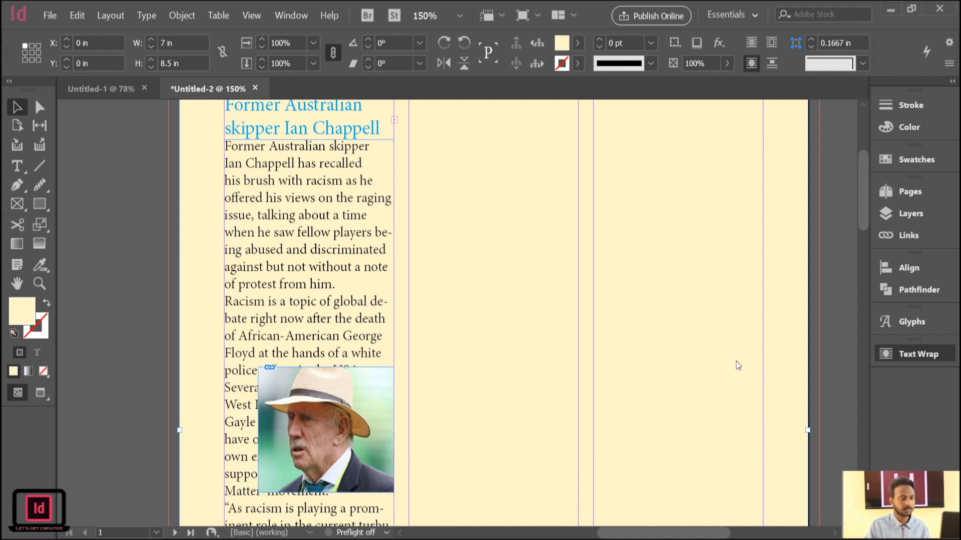
left_click(720, 369)
left_click(719, 368)
left_click(720, 368)
left_click(719, 368)
left_click(722, 366)
Try object-shape text wrap on the image inside the photo frame, reducing the wrap offset to slightly inside the image edges.
left_click(339, 284)
left_click(339, 431)
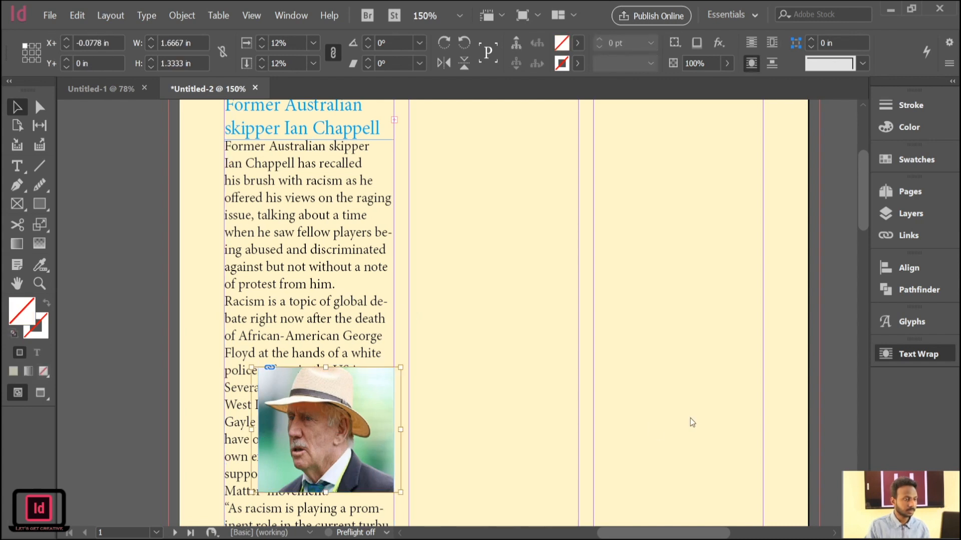
left_click(716, 368)
left_click(716, 369)
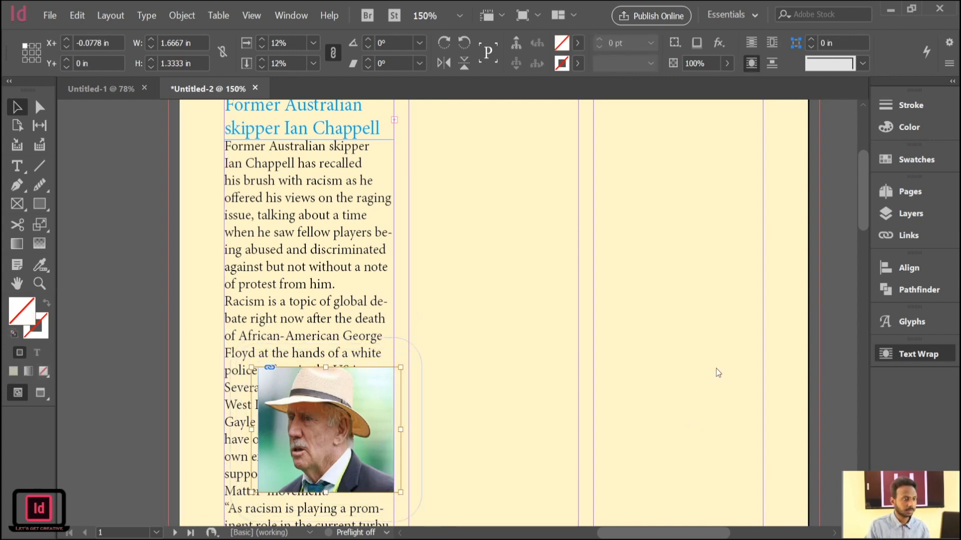
left_click(715, 379)
left_click(714, 378)
left_click(715, 379)
left_click(715, 379)
left_click(714, 379)
left_click(714, 379)
left_click(715, 379)
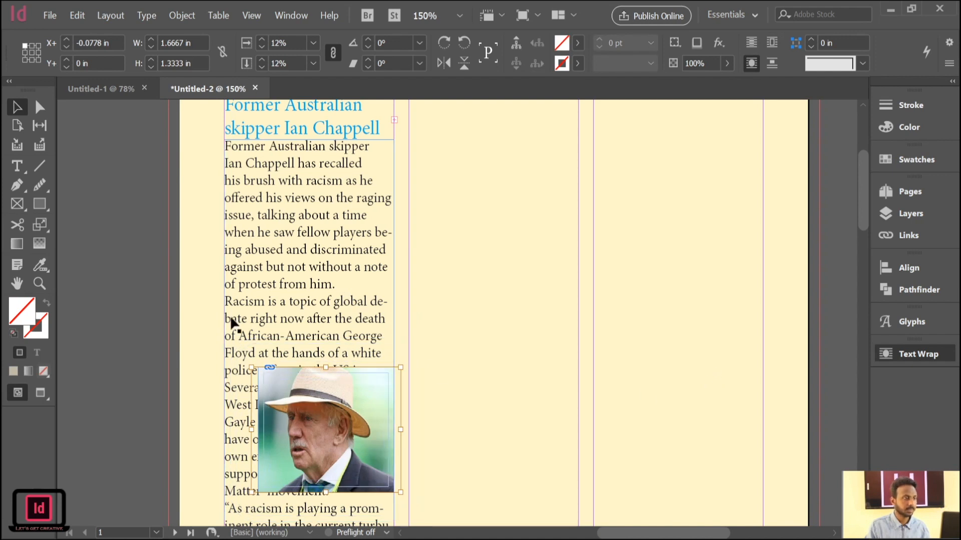
Select the article frame and the portrait photo together and apply object-shape text wrap to both.
left_click(194, 287)
left_click(301, 255)
left_click(338, 394, "shift")
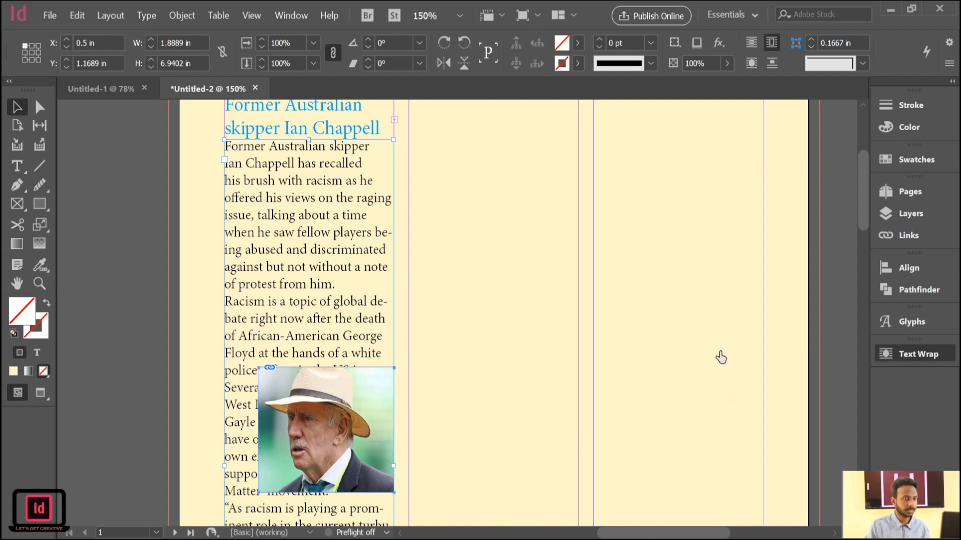
left_click(705, 348)
left_click(741, 348)
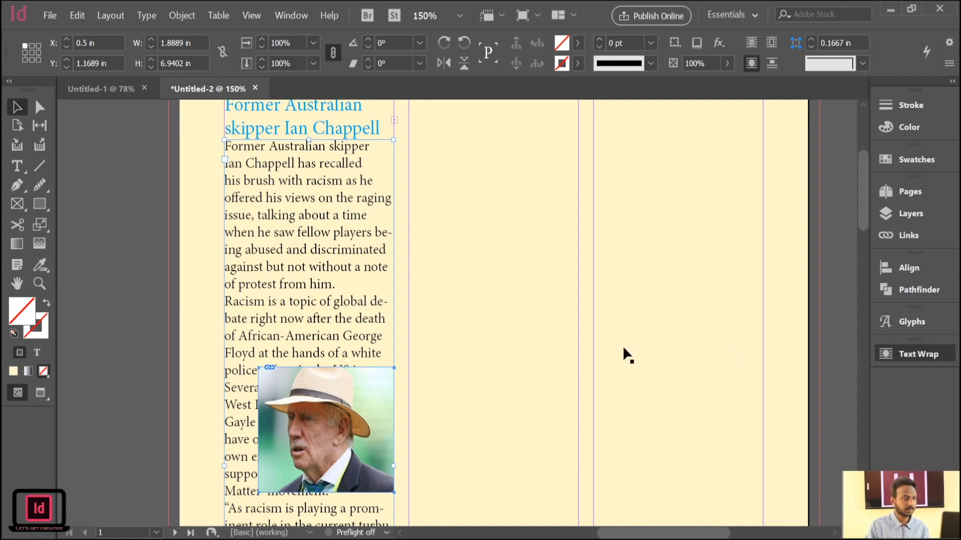
left_click(102, 305)
left_click(232, 335)
scroll(329, 301, "down", 4)
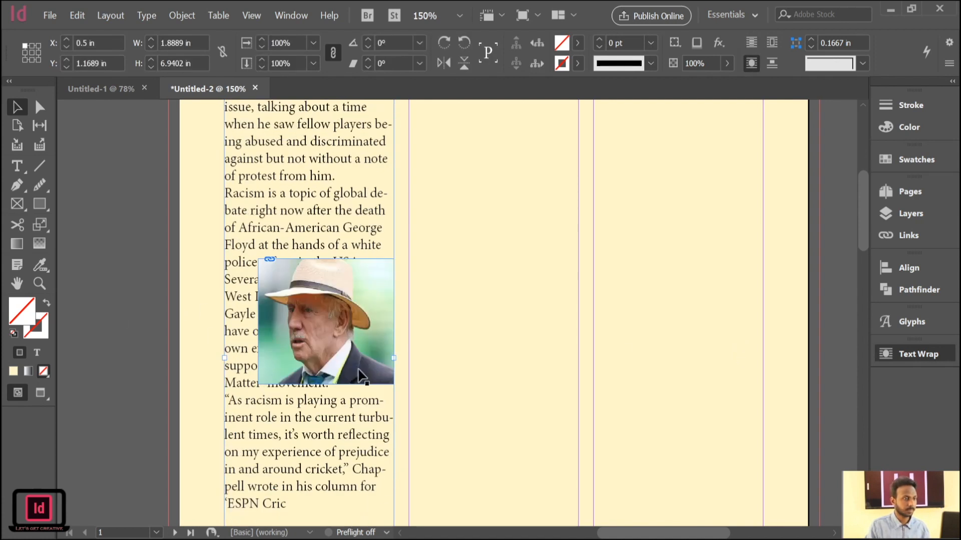
scroll(718, 483, "up", 3)
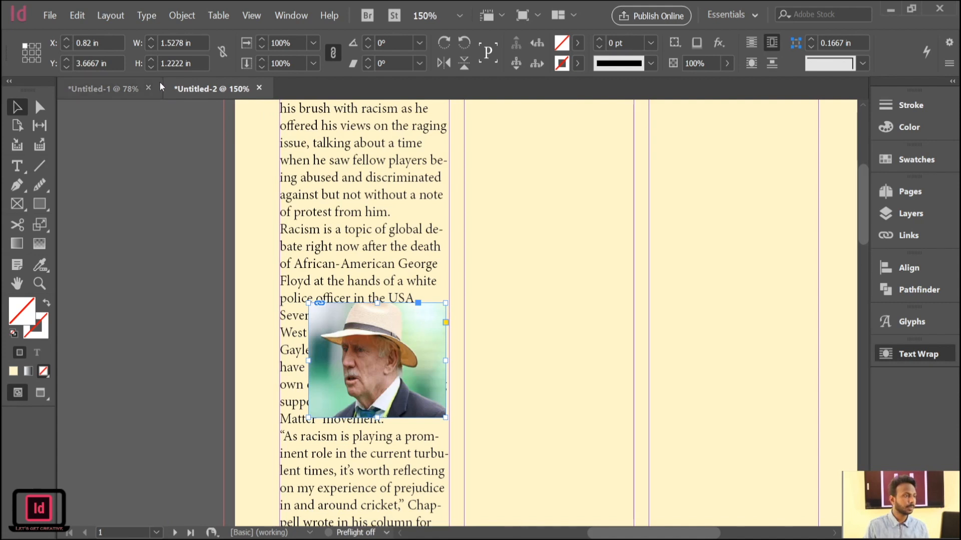
Switch to the Untitled-1 document and delete the text frame together with the rectangle inside it.
left_click(114, 93)
left_click_drag(492, 297, 497, 293)
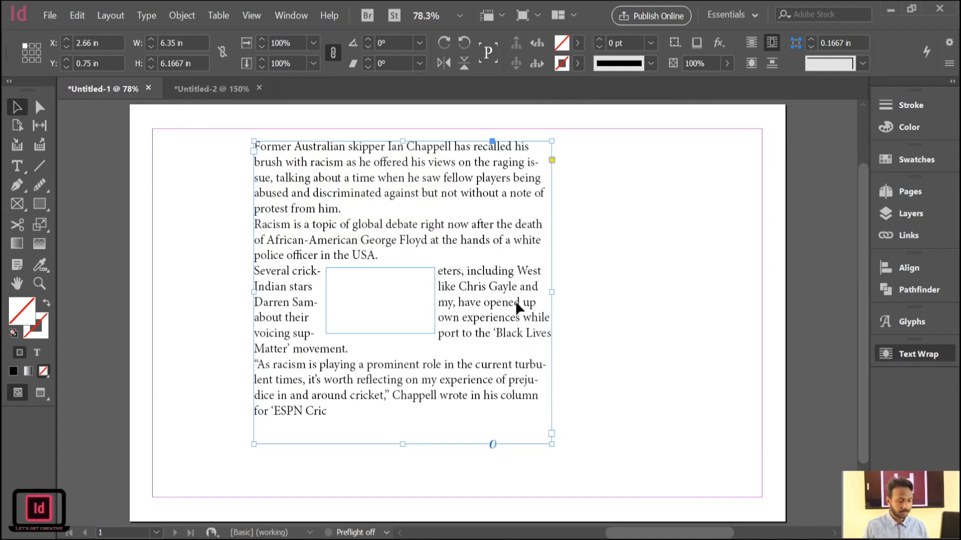
key("Delete")
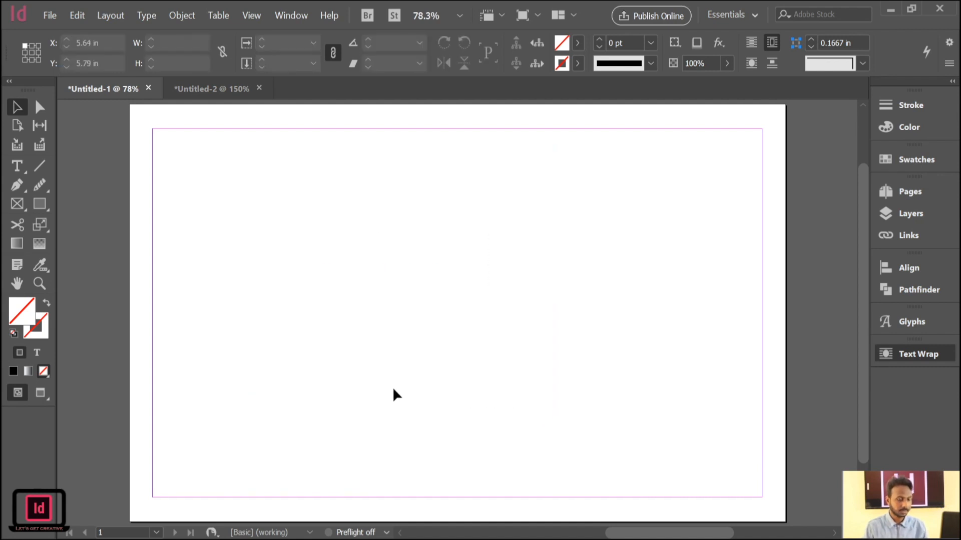
Draw a large text frame across the empty page and paste the copied cricket article into it.
left_click(17, 166)
left_click_drag(194, 154, 592, 423)
key("ctrl+v")
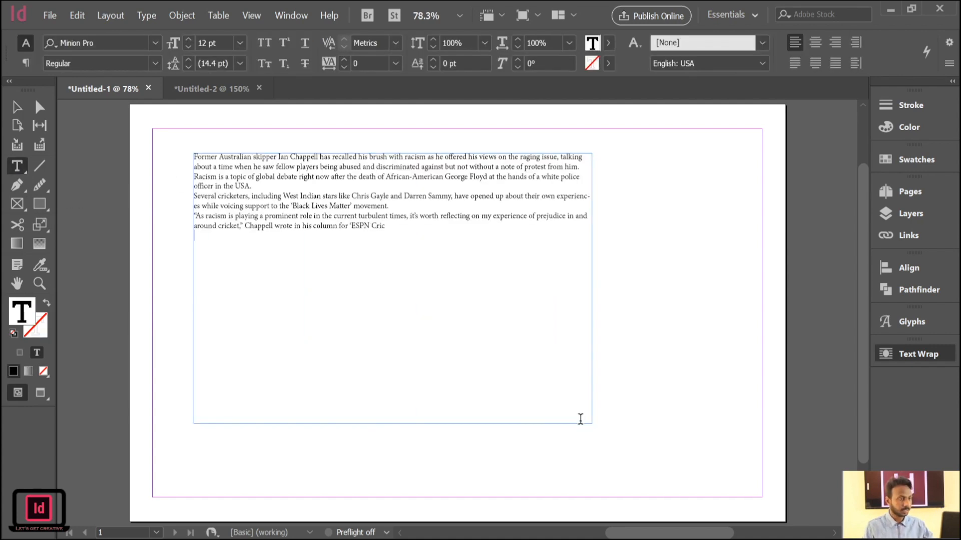
Set all of the pasted article text to a font size of 24 pt.
left_click_drag(389, 226, 153, 154)
left_click(188, 39)
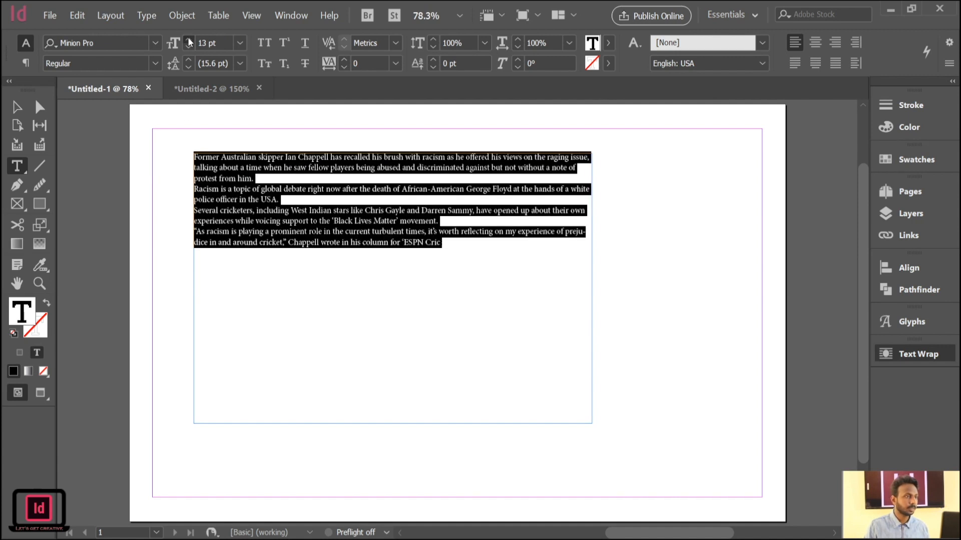
left_click(188, 40)
left_click(188, 39)
left_click(188, 40)
left_click(188, 39)
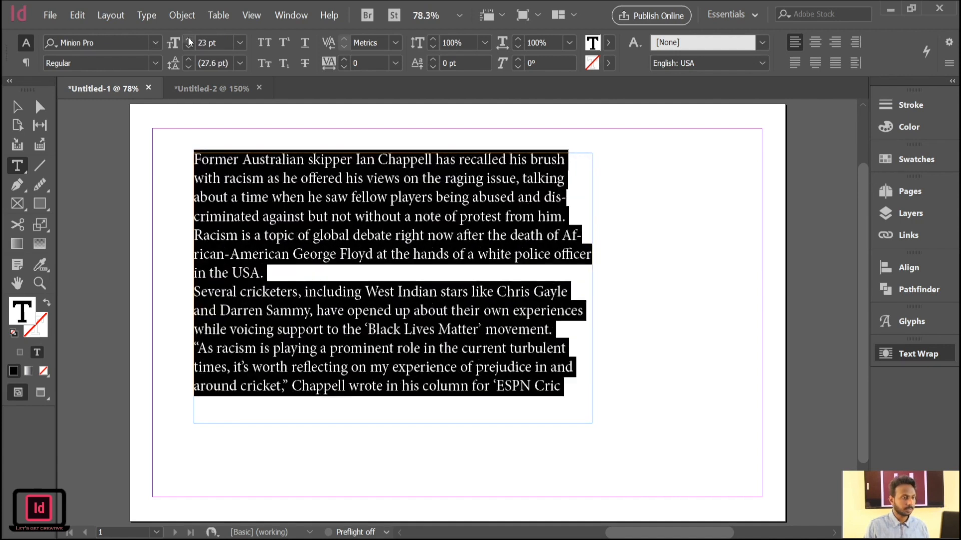
left_click(188, 40)
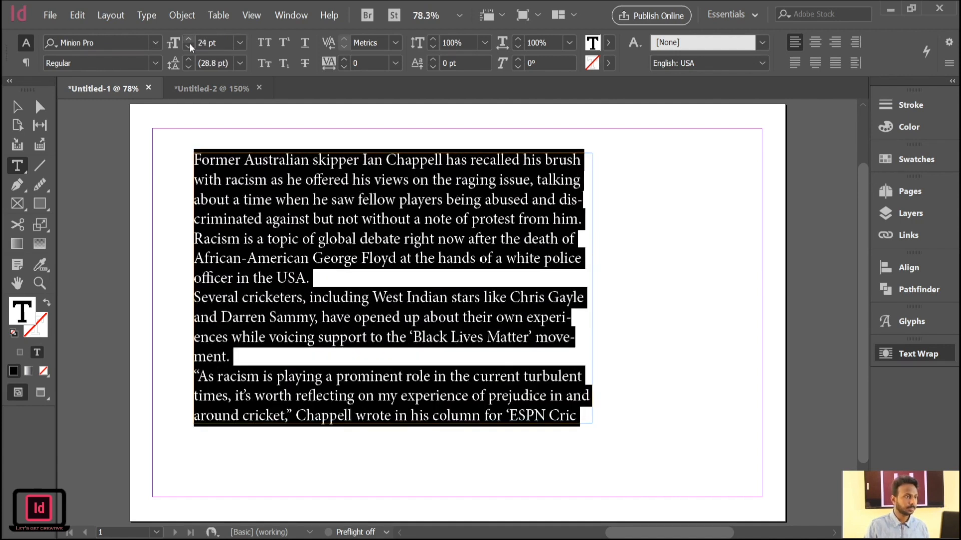
left_click(15, 111)
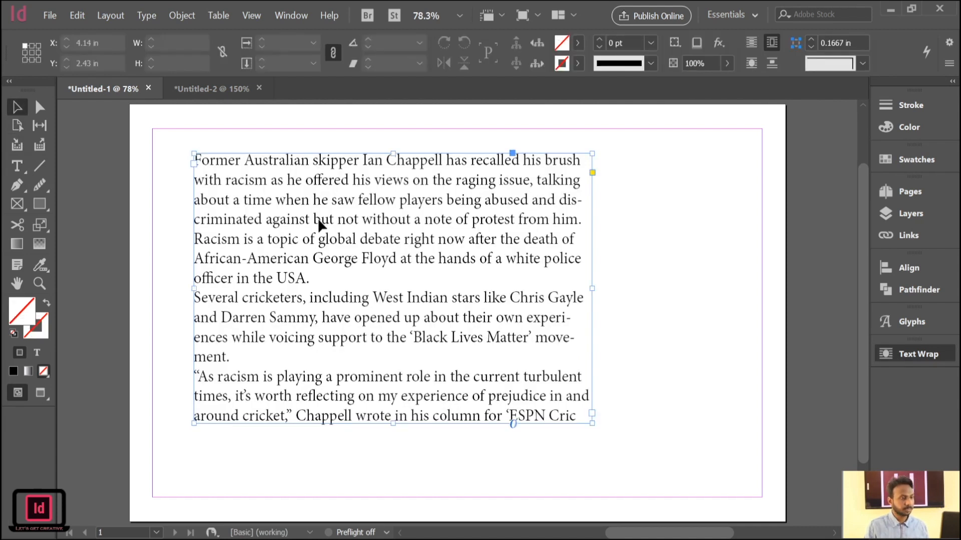
Draw a frame about 3.54 by 2.24 in over the article, place the portrait photo in it and shift it slightly.
left_click(40, 204)
mouse_move(385, 207)
left_mouse_down()
mouse_move(455, 306)
mouse_move(551, 318)
left_mouse_up()
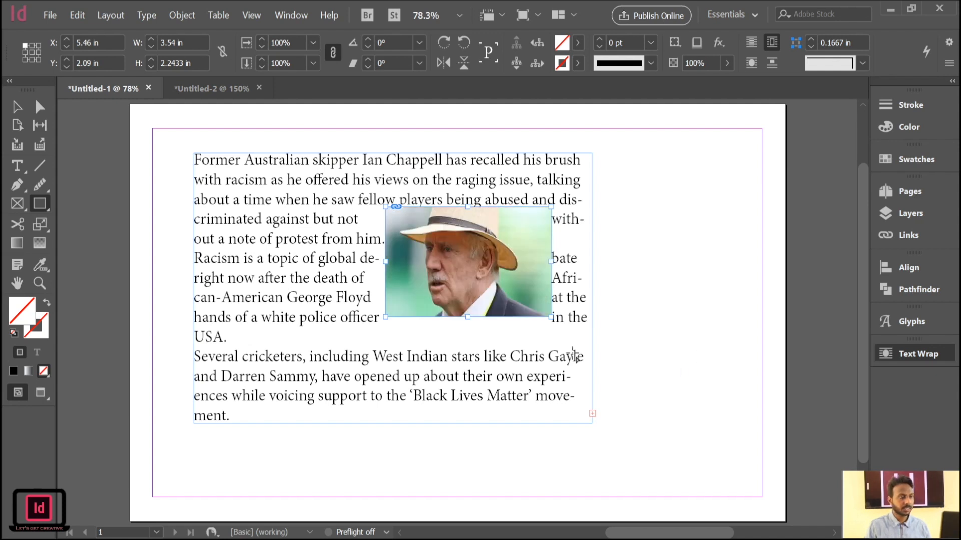
left_click(17, 111)
left_click_drag(441, 269, 446, 278)
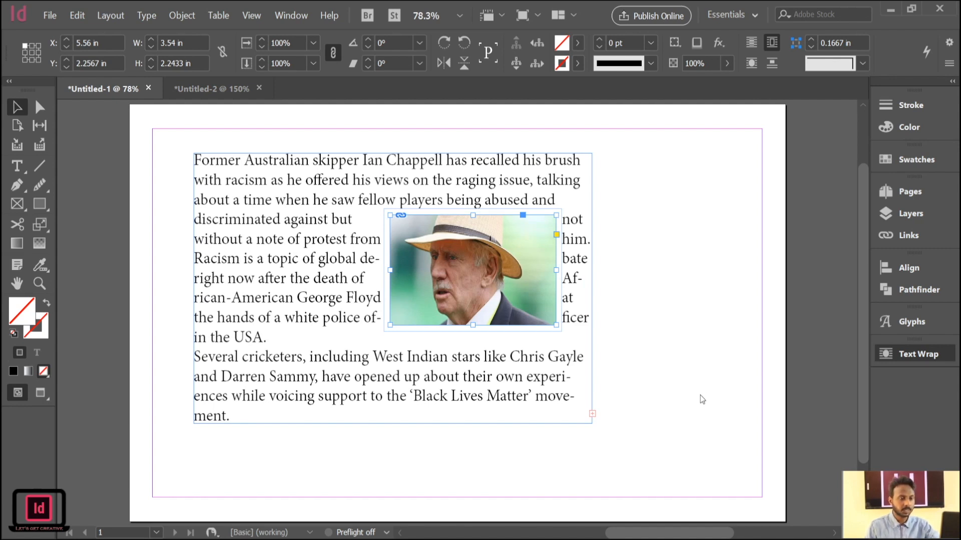
Vary the bounding-box wrap offset around the portrait photo, first widening it, then reducing it to slightly inside the image edges.
left_click(816, 368)
left_click(816, 368)
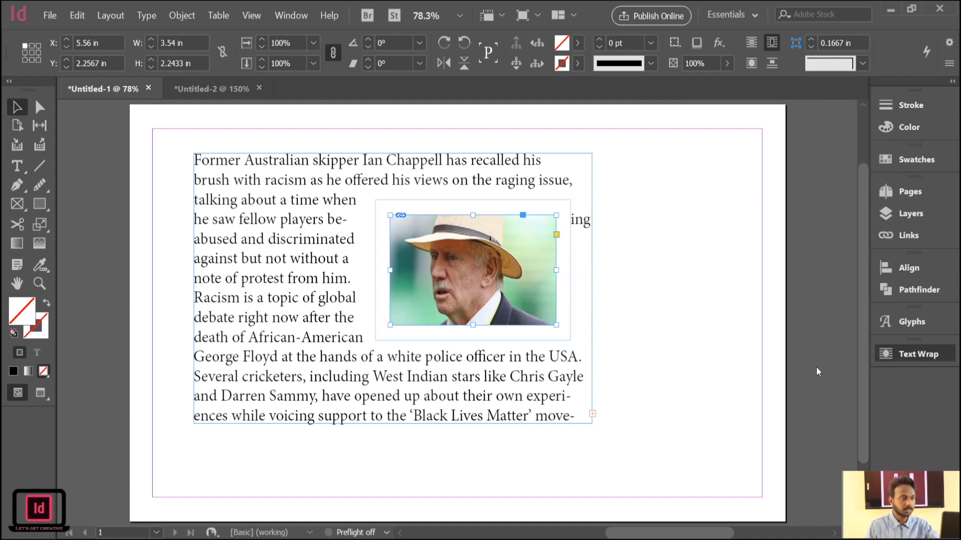
left_click(816, 368)
left_click(816, 368)
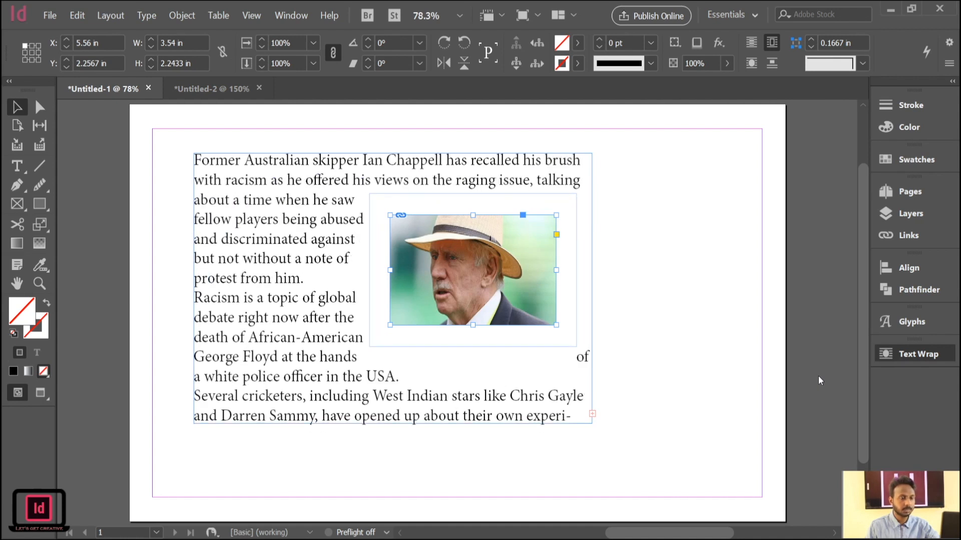
left_click(818, 377)
left_click(817, 376)
left_click(817, 376)
left_click(817, 377)
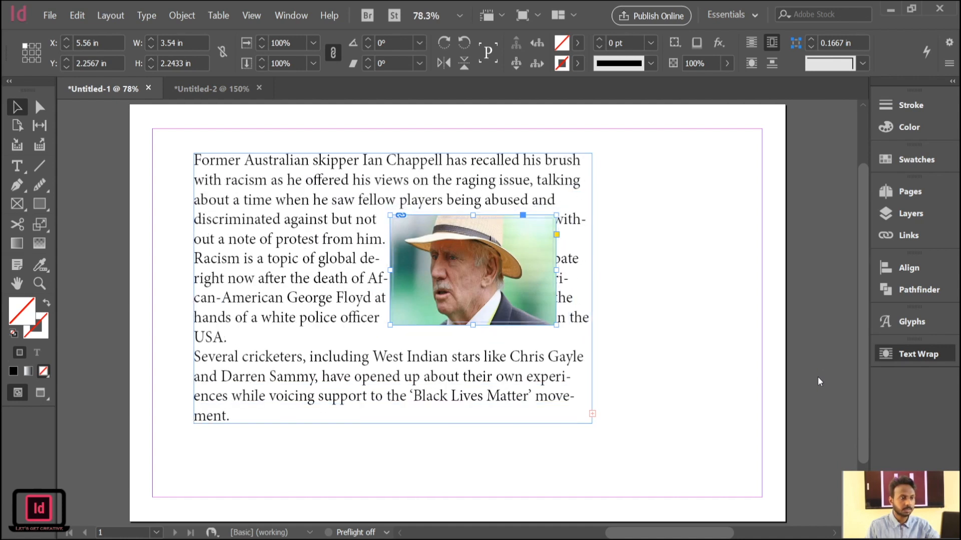
left_click(818, 377)
left_click(817, 377)
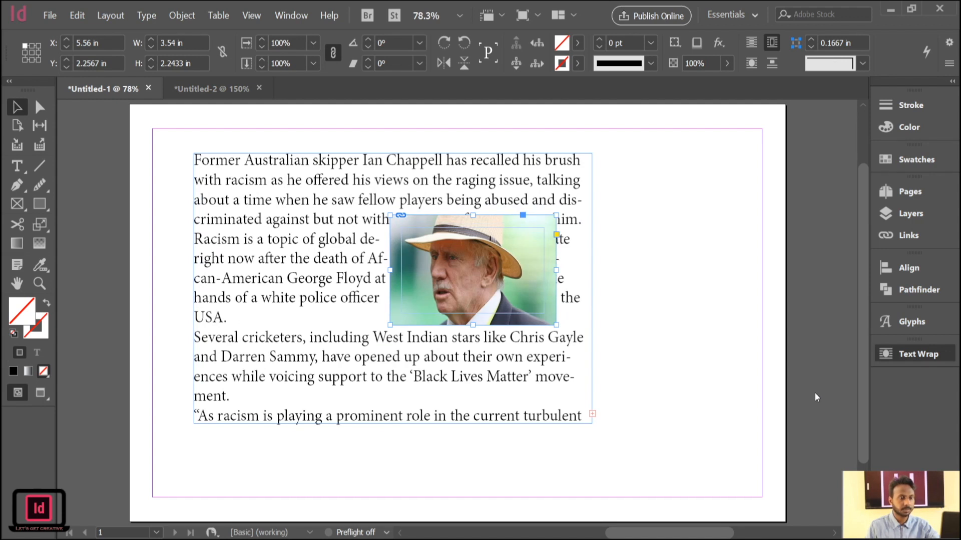
left_click(816, 387)
left_click(815, 388)
left_click(815, 387)
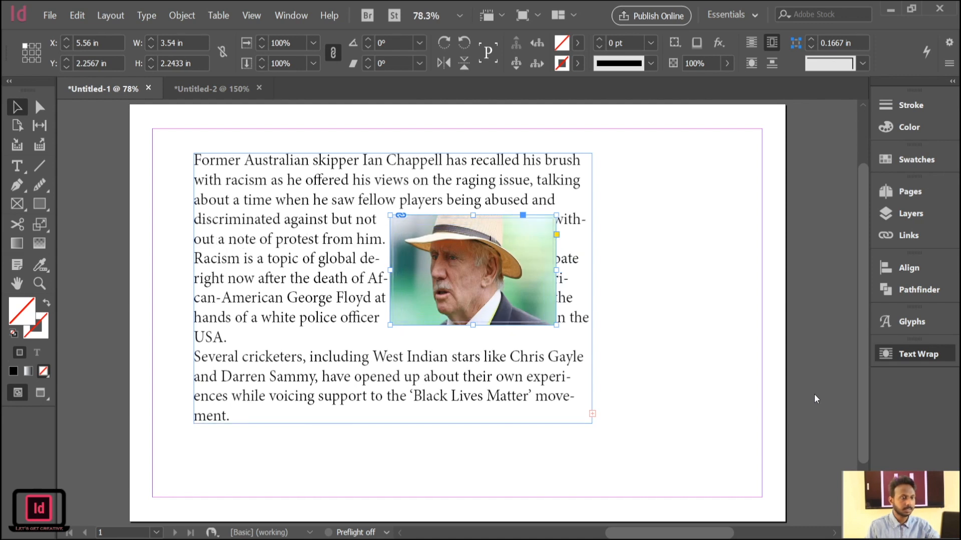
left_click(815, 396)
left_click(815, 397)
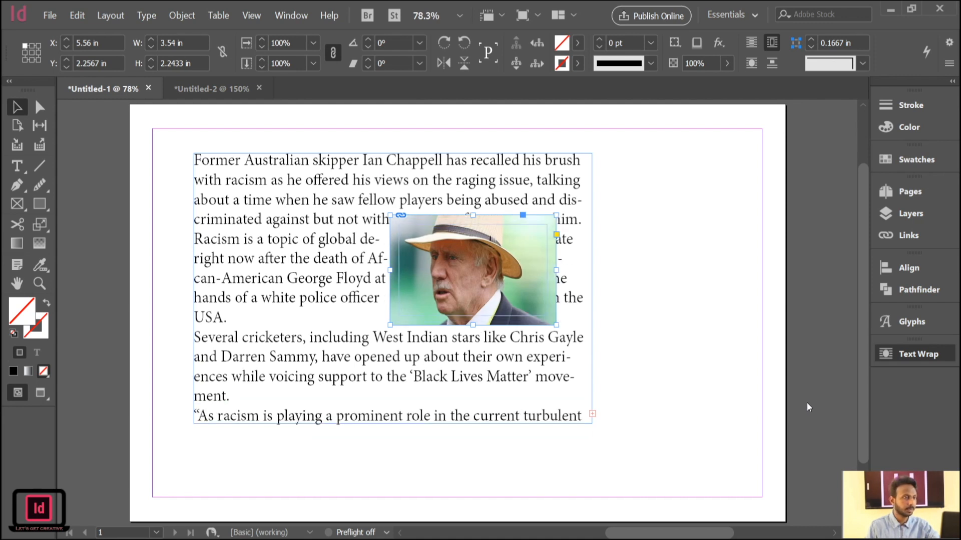
Switch to the Untitled-2 newspaper document and move the portrait photo down to the end of the first-column article.
left_click(210, 88)
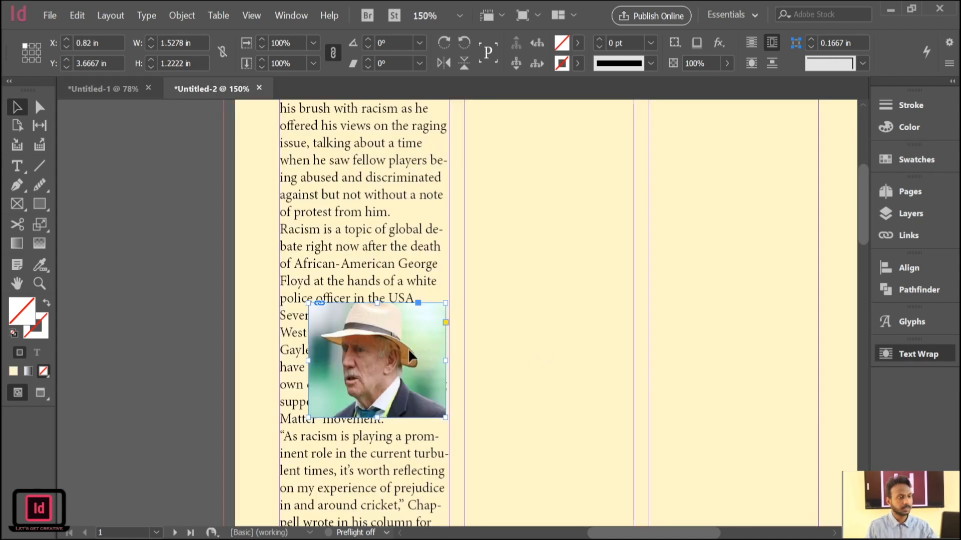
scroll(489, 339, "down", 3)
left_click_drag(410, 236, 377, 448)
left_click_drag(385, 452, 397, 446)
left_click(551, 294)
left_click_drag(551, 287, 454, 390)
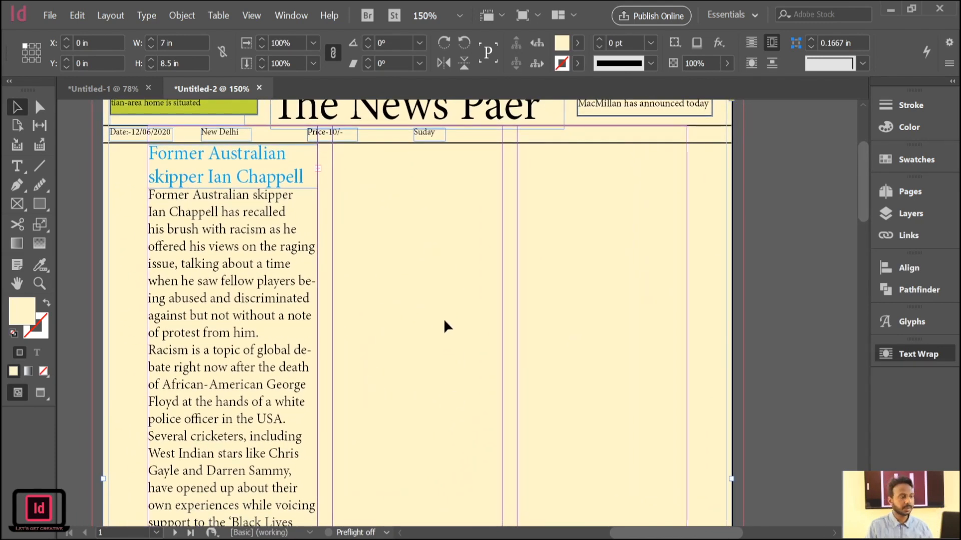
left_click(190, 176)
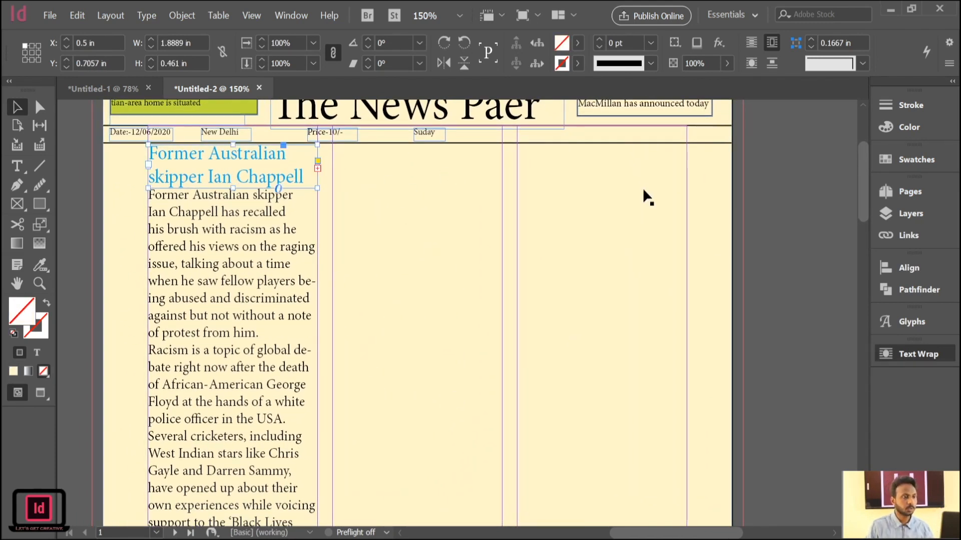
scroll(553, 278, "up", 3)
scroll(553, 277, "down", 3)
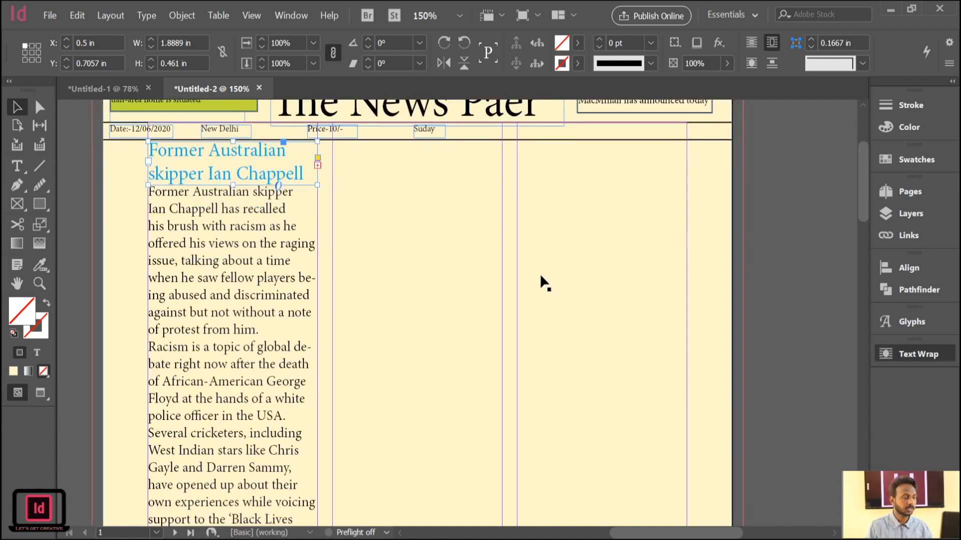
left_click(539, 330)
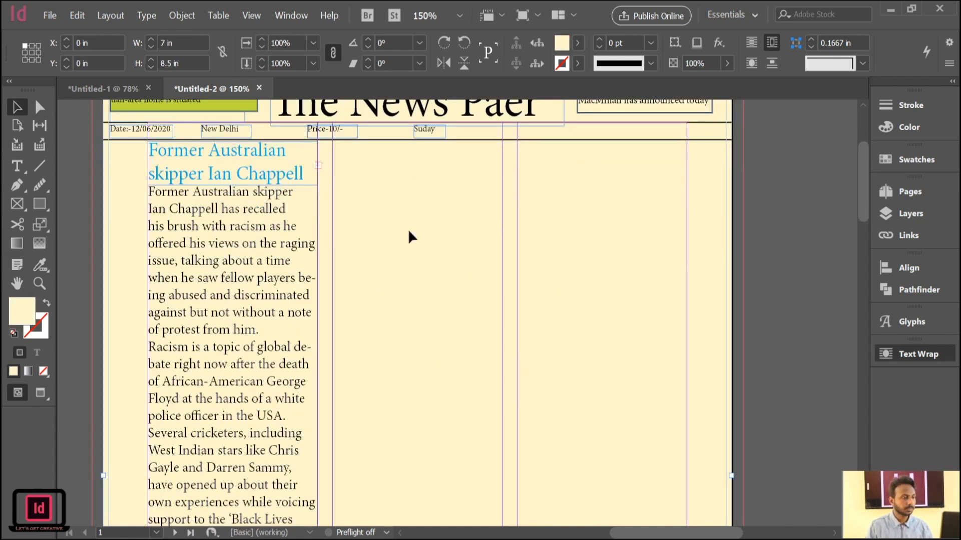
scroll(471, 336, "down", 6)
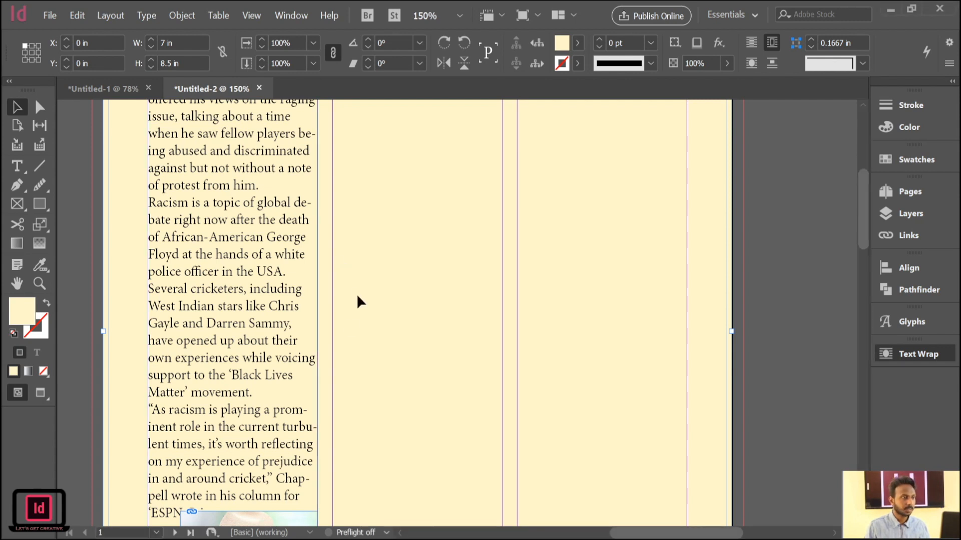
Review the whole newspaper page at 100% in preview mode, without guides and frame edges.
scroll(381, 300, "up", 5)
key("ctrl+minus")
key("ctrl+minus")
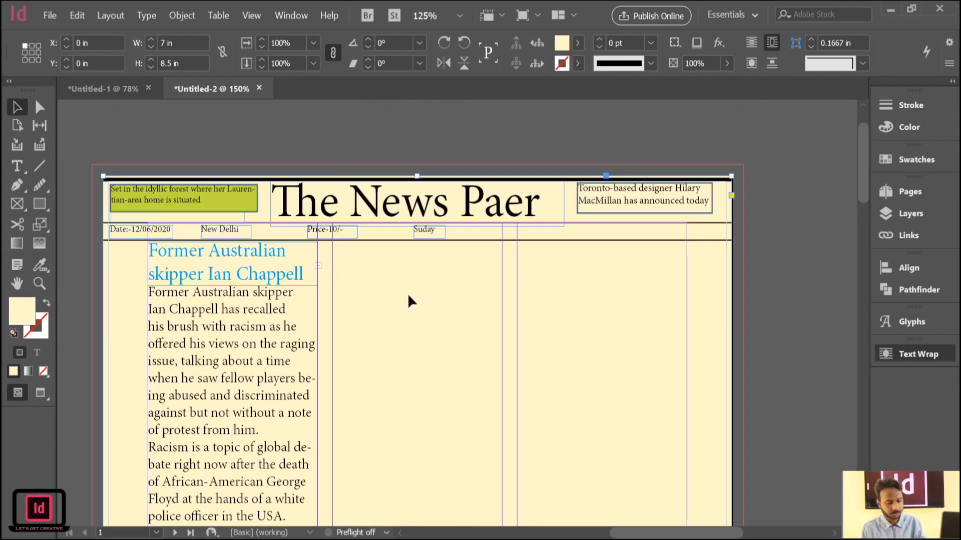
left_click_drag(482, 197, 401, 288)
key("w")
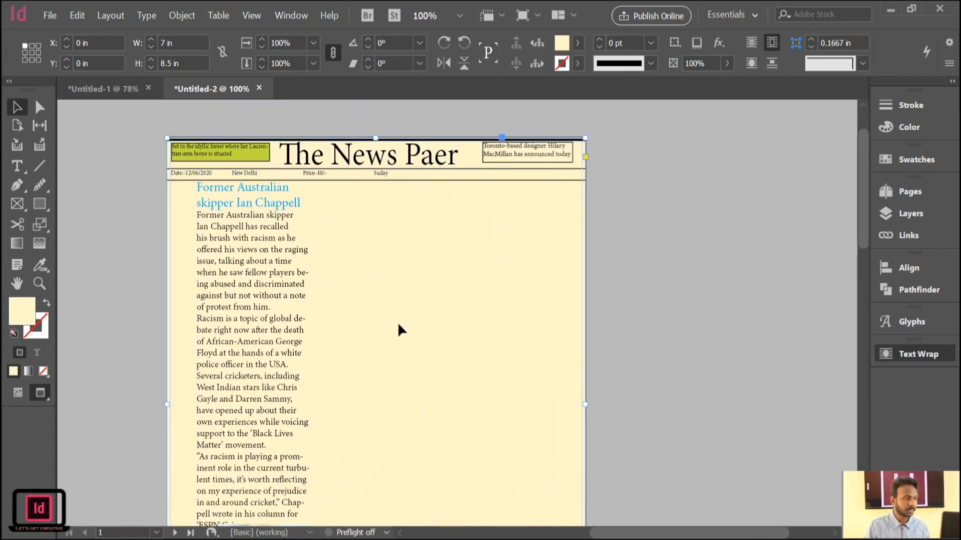
left_click_drag(397, 323, 382, 225)
left_click_drag(396, 355, 418, 339)
key("w")
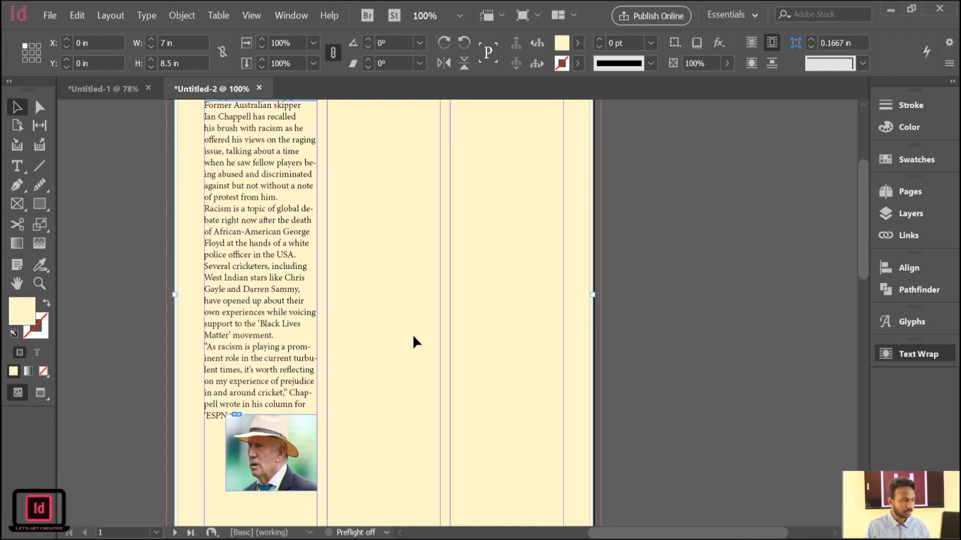
Nudge the portrait photo down and left to sit just below the article text, at X 0.6389 in and Y 6.3889 in.
left_click(265, 442)
key("Down")
key("Down")
key("Down")
key("Down")
key("Down")
key("Down")
key("Down")
key("Down")
key("Down")
key("Down")
key("Down")
key("Down")
key("Down")
key("Down")
key("Down")
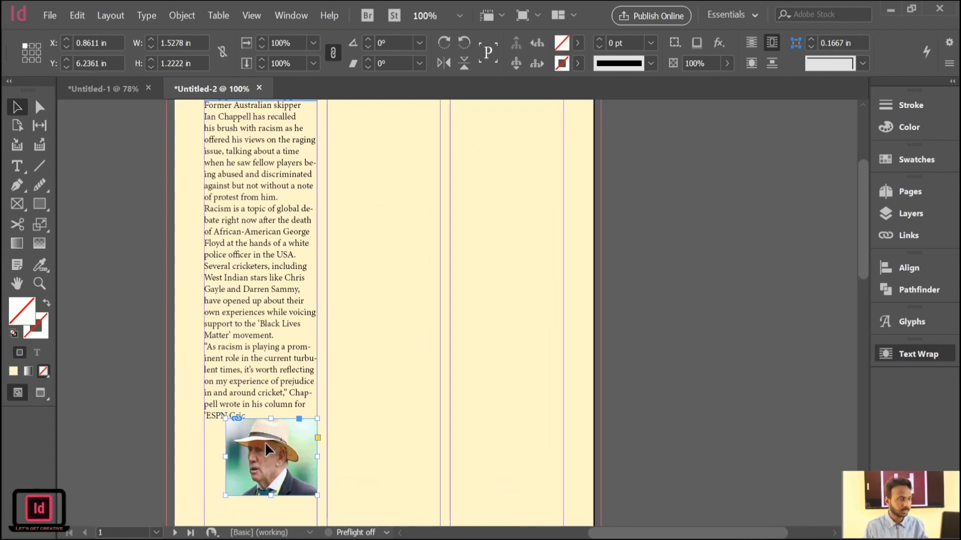
key("Left")
key("Left")
key("Left")
key("Left")
key("Left")
key("Left")
key("Left")
key("Left")
key("Left")
key("Left")
key("Left")
key("Left")
key("Left")
key("Left")
key("Left")
key("Left")
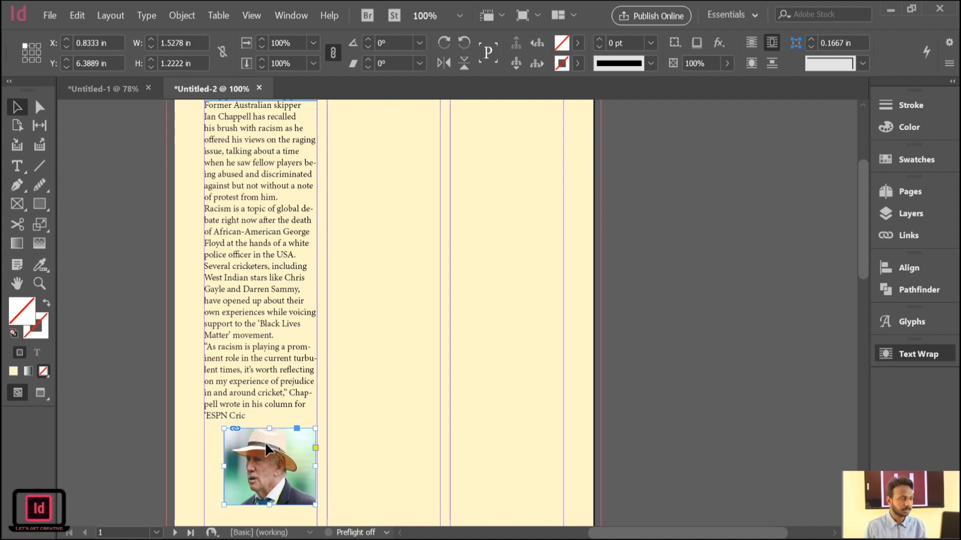
key("Down")
Draw a text frame filling the second column below the masthead rule and paste the copied pay-inequity article into it.
scroll(265, 442, "up", 5)
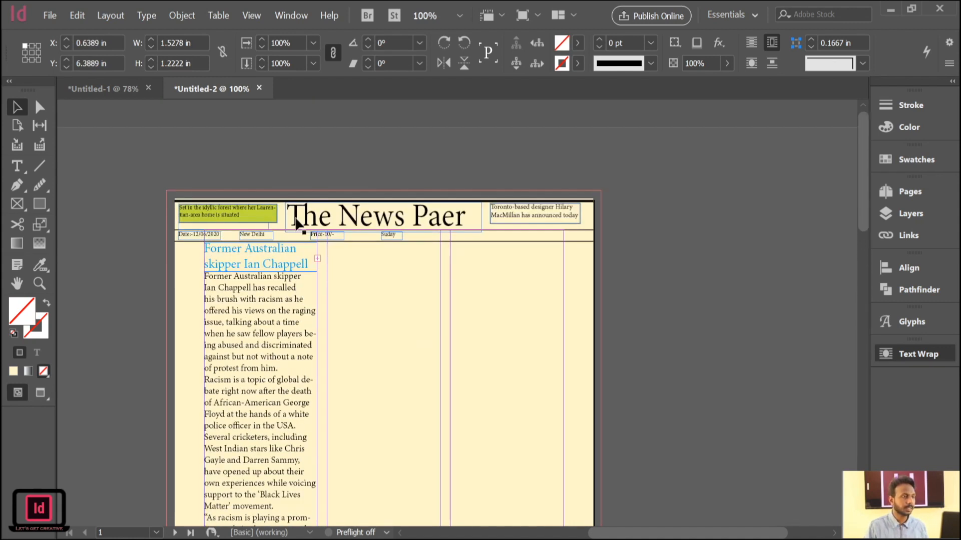
scroll(458, 370, "down", 5)
key("t")
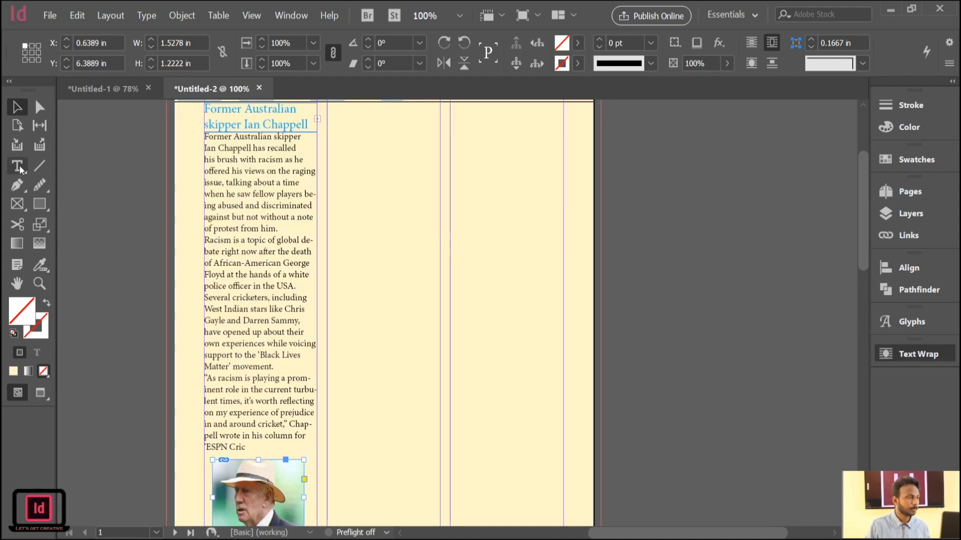
scroll(440, 296, "up", 5)
mouse_move(328, 242)
left_mouse_down()
mouse_move(433, 468)
mouse_move(440, 537)
mouse_move(431, 470)
mouse_move(443, 444)
left_mouse_up()
scroll(405, 347, "up", 5)
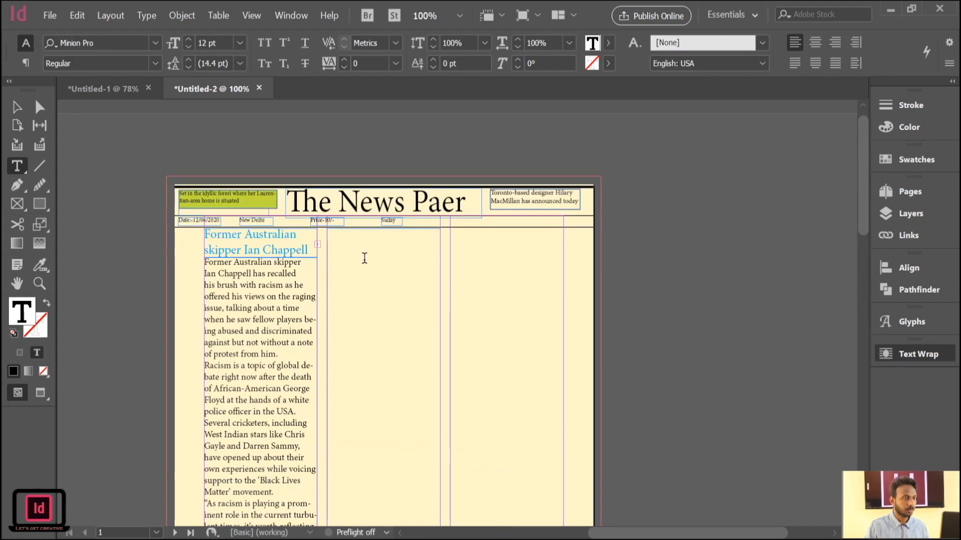
key("Escape")
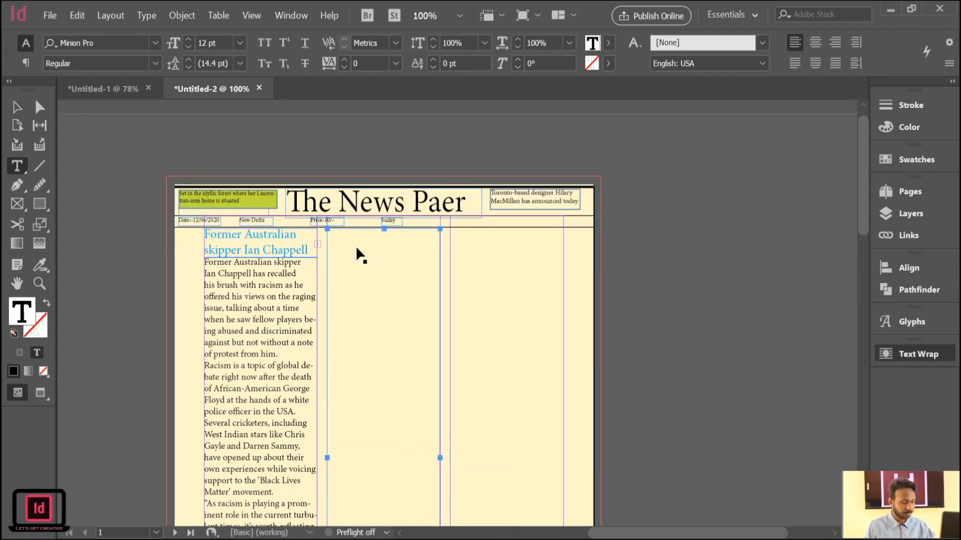
key("ctrl+v")
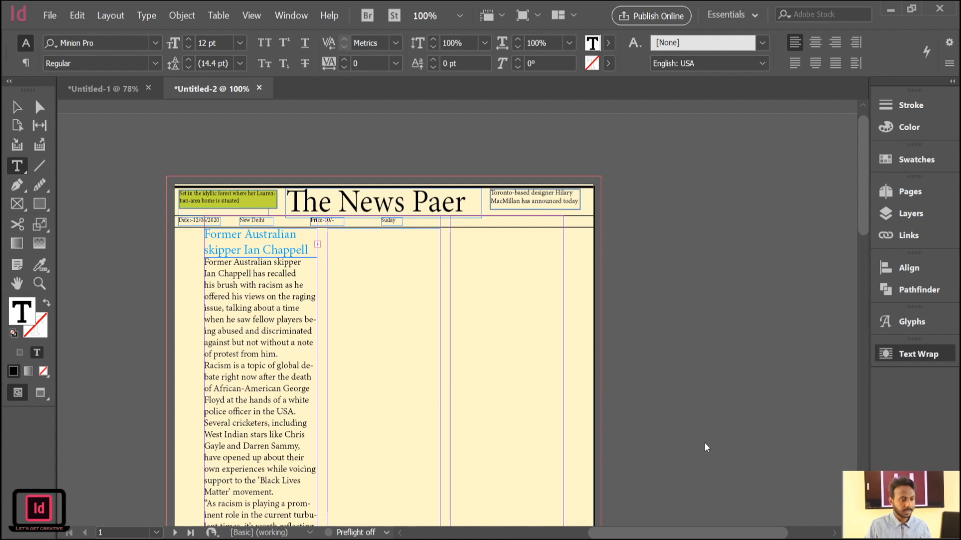
scroll(550, 430, "down", 5)
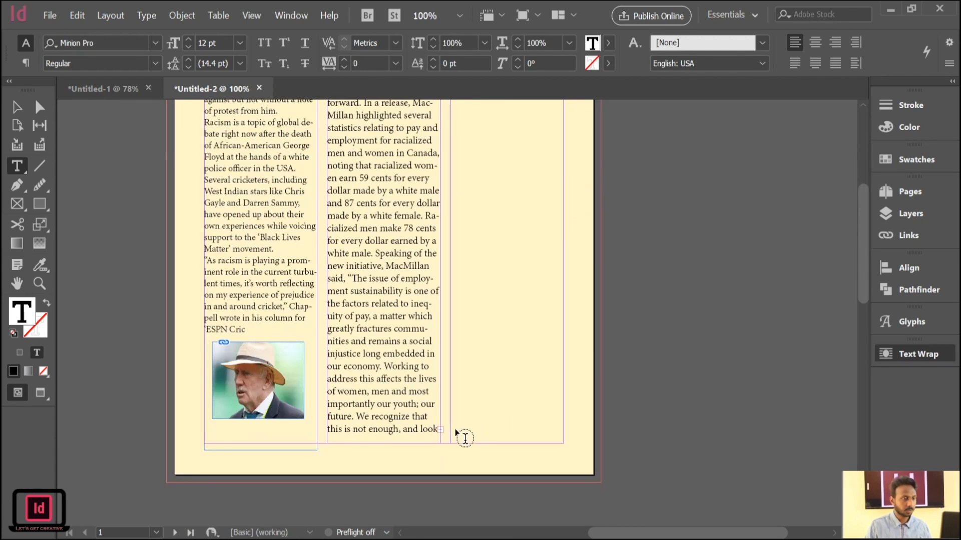
left_click(17, 106)
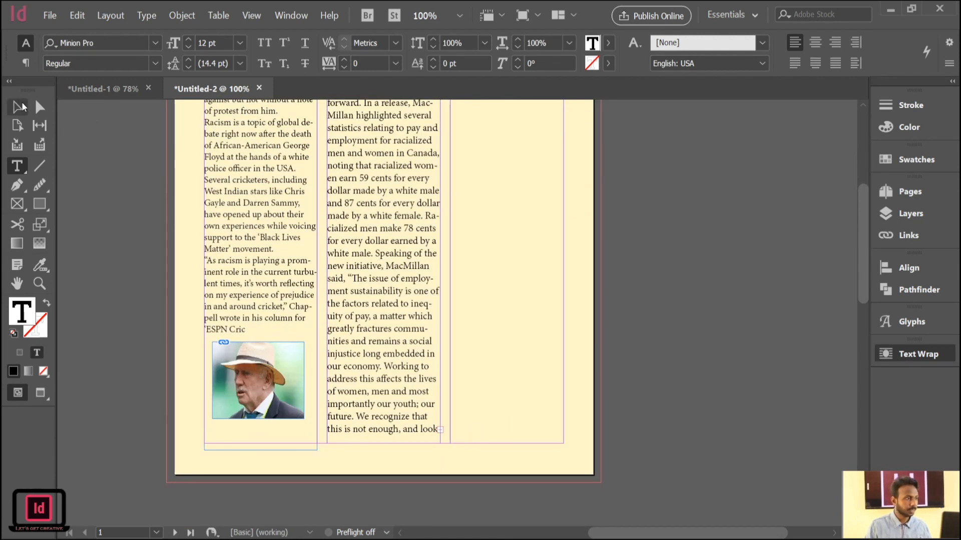
Thread the second column's overset article text into a new text frame filling the third column below the masthead rule.
left_click(390, 363)
left_click(439, 430)
scroll(561, 339, "up", 5)
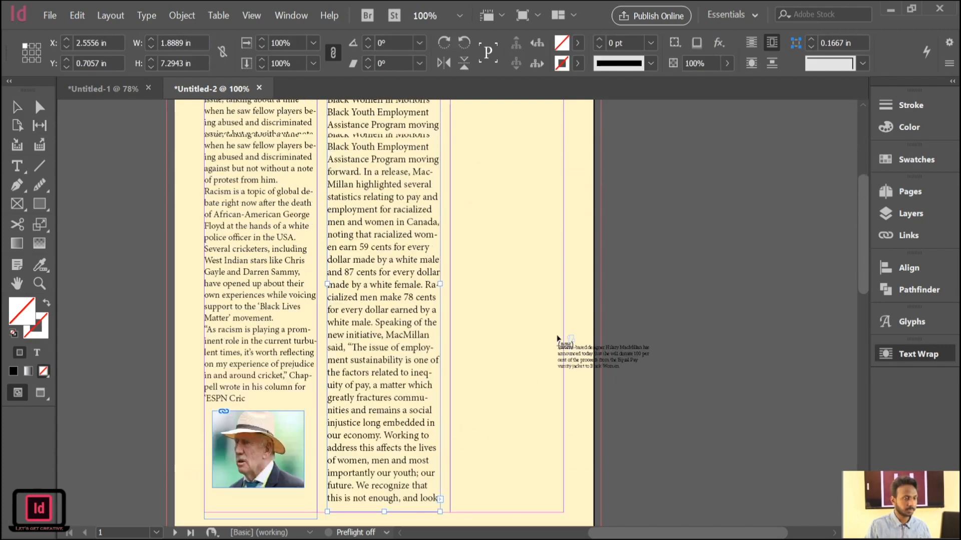
left_click_drag(449, 243, 563, 479)
scroll(534, 413, "up", 3)
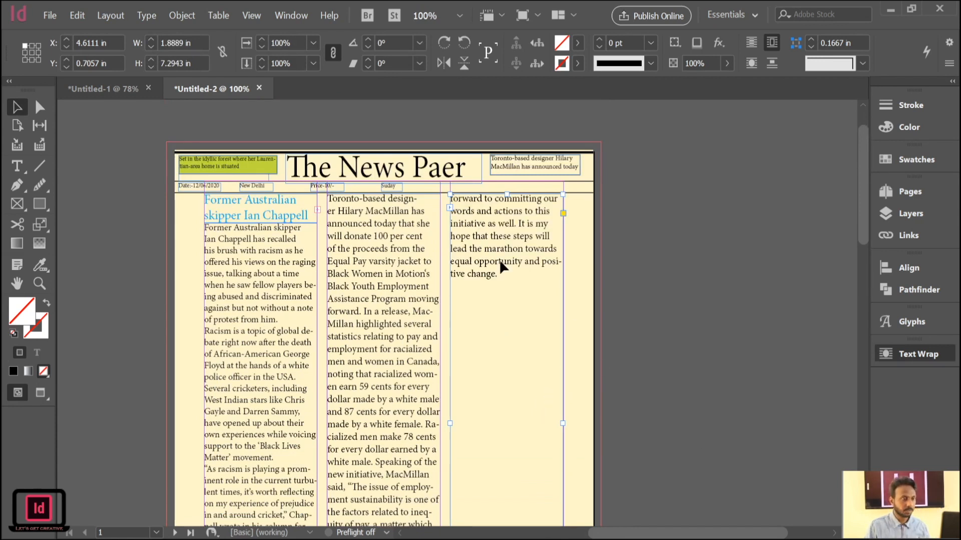
scroll(505, 285, "down", 5)
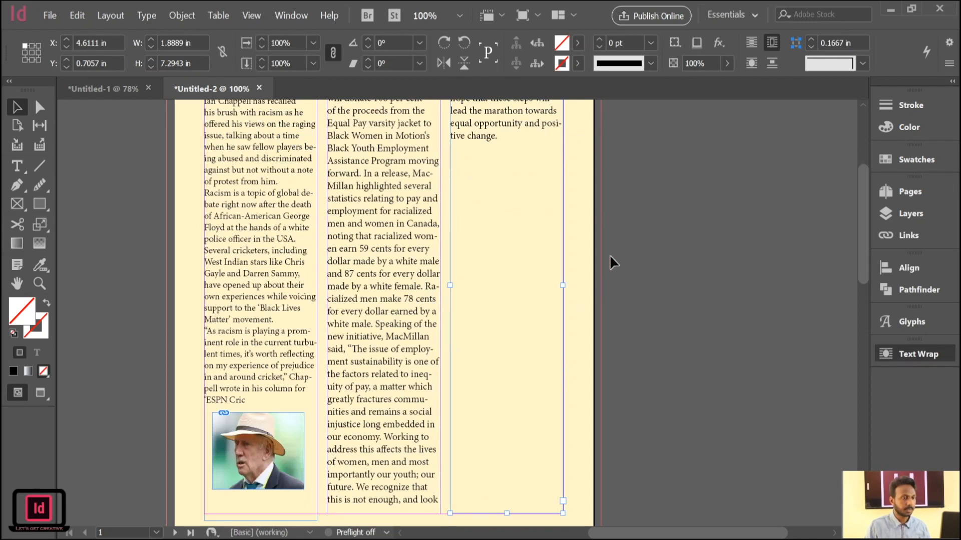
left_click(610, 255)
left_click_drag(476, 331, 478, 490)
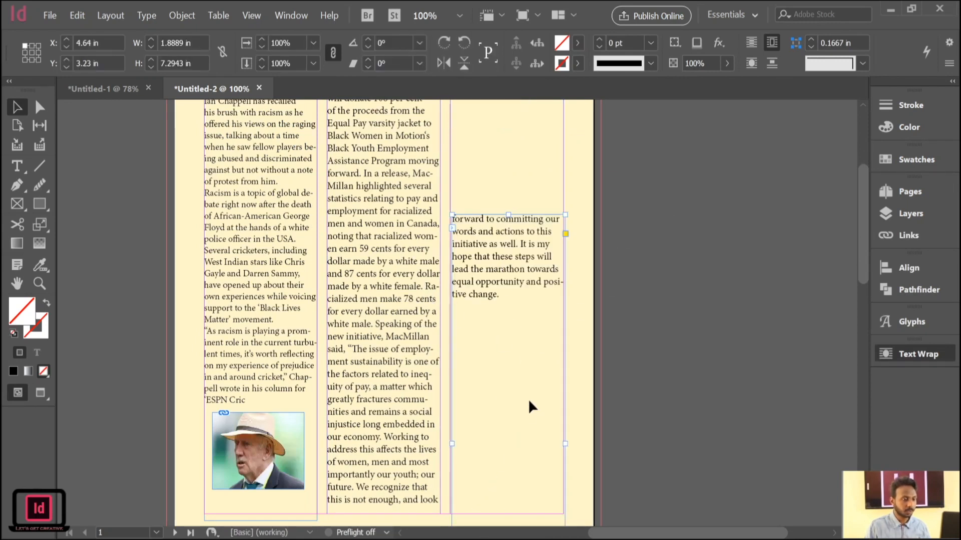
scroll(592, 387, "down", 2)
scroll(593, 386, "up", 3)
key("ctrl+z")
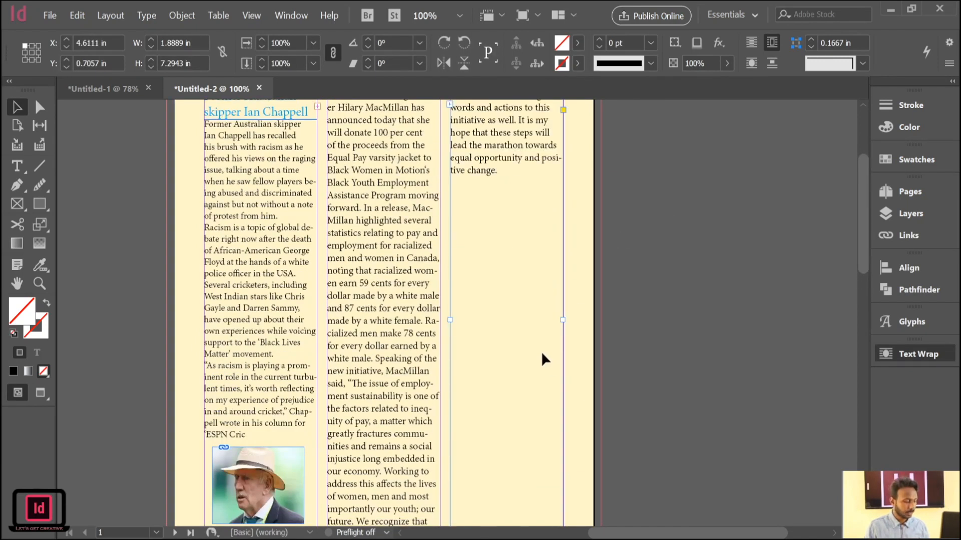
Shorten the third-column text frame from its lower edge so it ends just below the last line of the article.
scroll(609, 290, "up", 4)
scroll(614, 286, "down", 8)
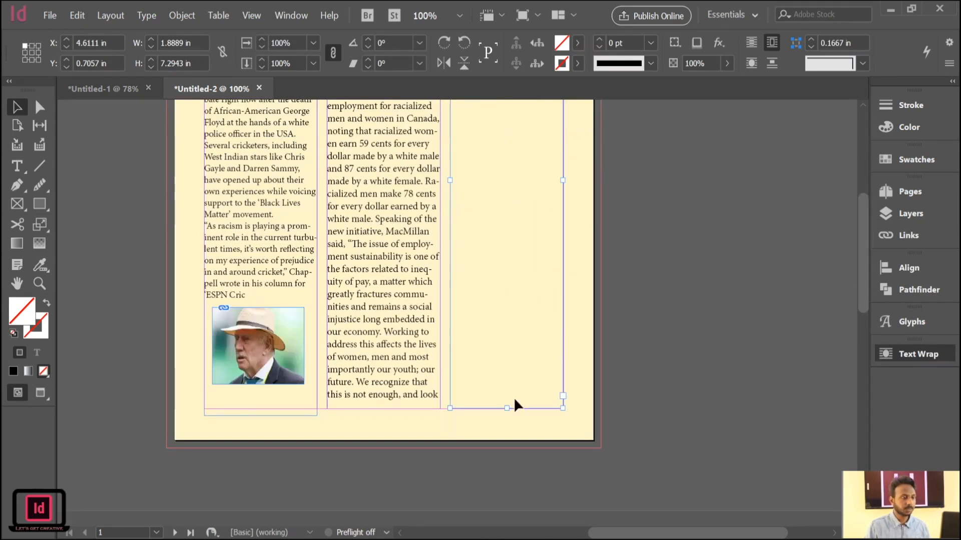
left_click_drag(506, 408, 517, 210)
scroll(624, 225, "up", 3)
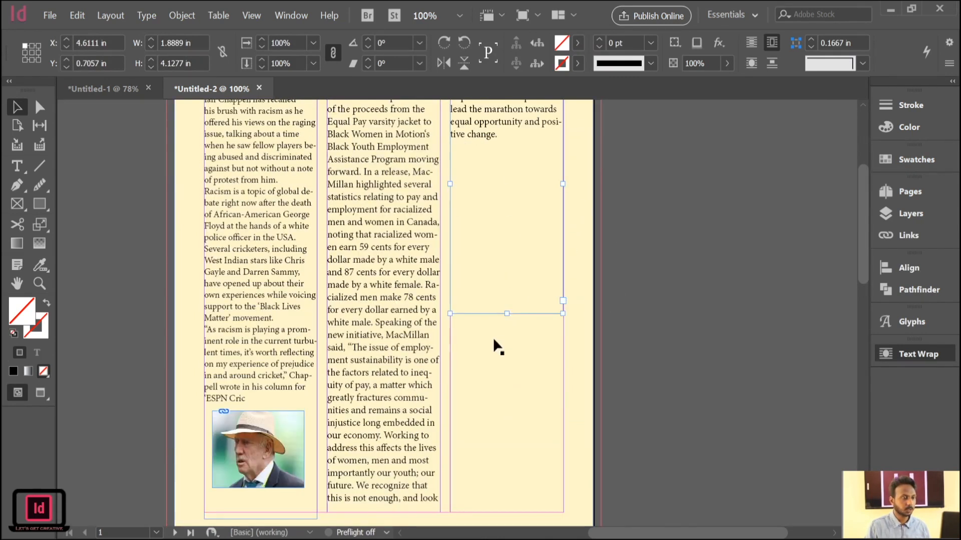
left_click_drag(507, 314, 502, 141)
left_click(683, 160)
scroll(680, 257, "up", 3)
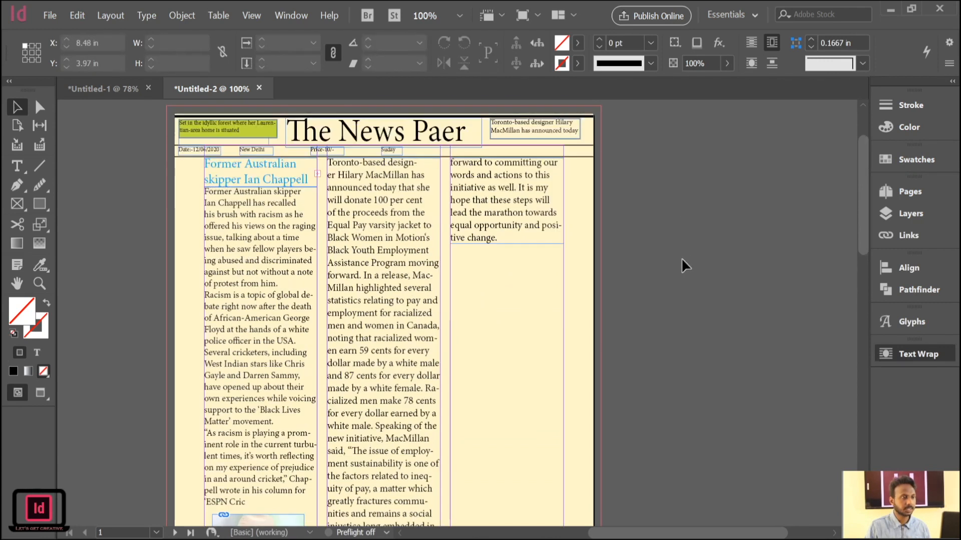
scroll(631, 316, "down", 3)
scroll(629, 314, "up", 3)
scroll(628, 312, "up", 1)
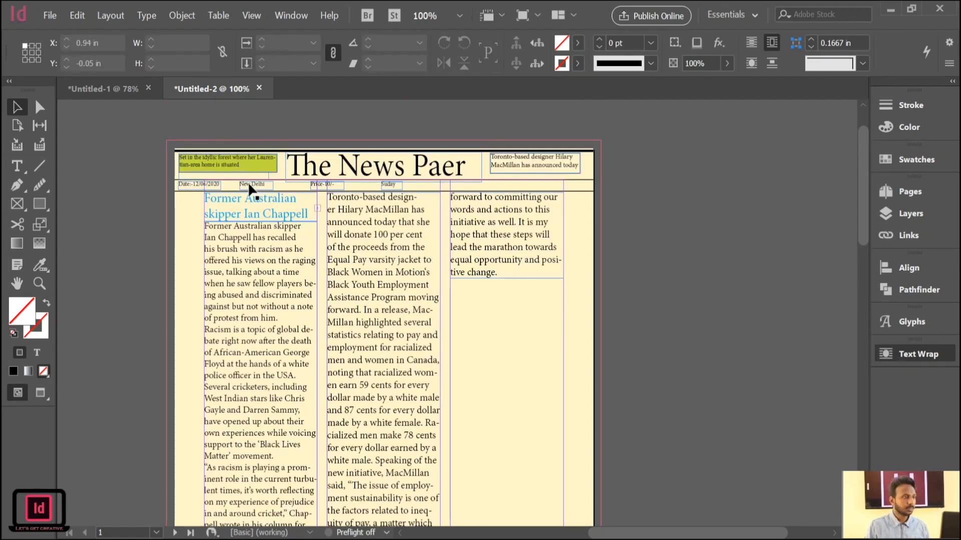
key("ctrl+d")
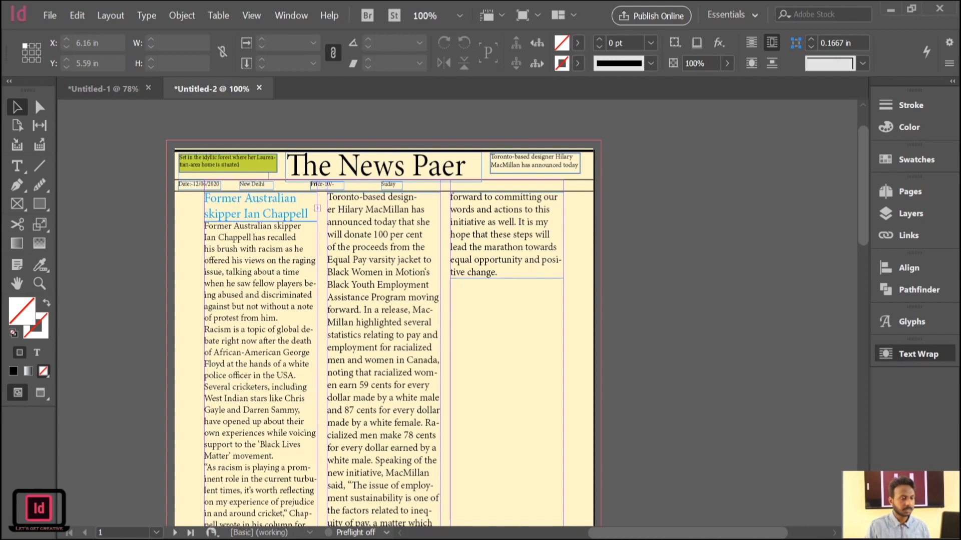
key("ctrl+d")
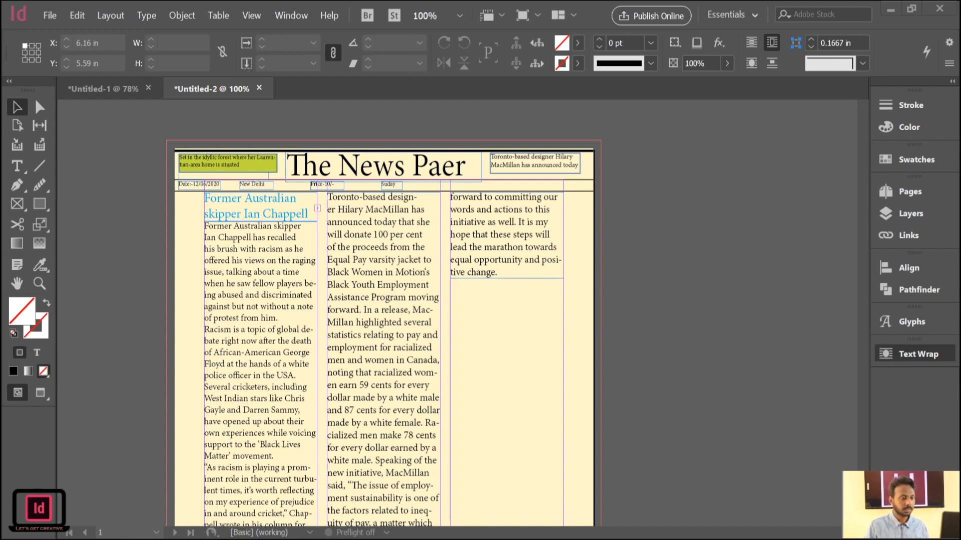
Draw a column-wide text frame below the article in the third column and paste the headline "DISAPPOINT AND REINVIGORATE”" into it.
left_click(17, 170)
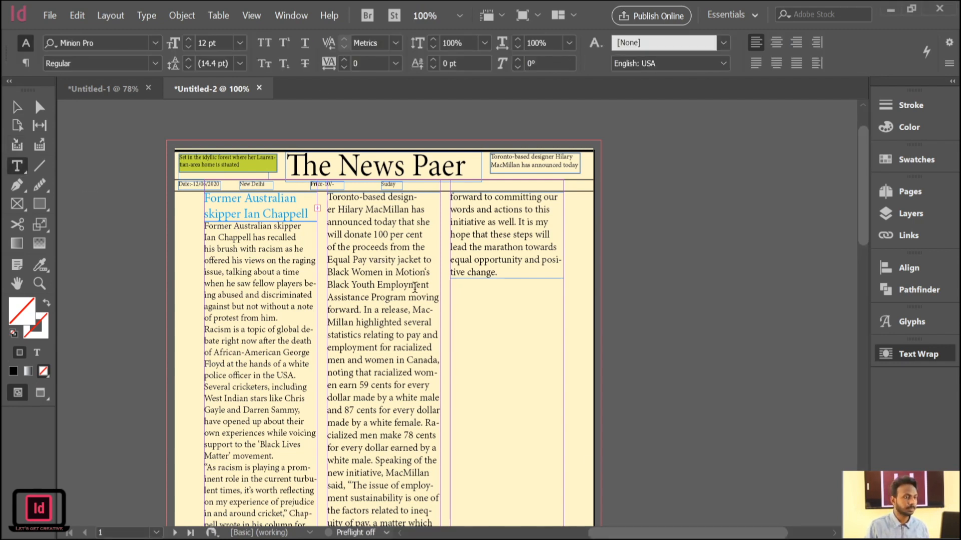
left_click_drag(450, 285, 560, 331)
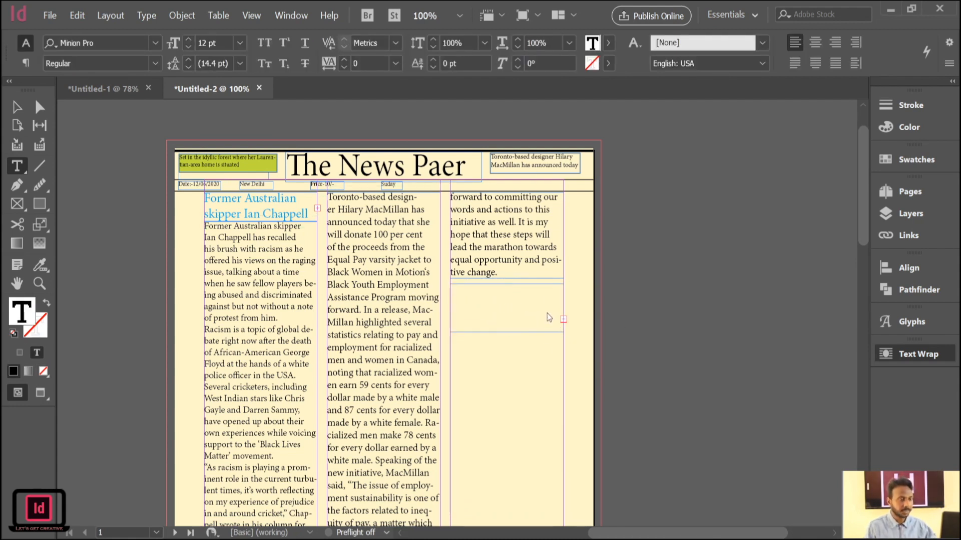
key("ctrl+v")
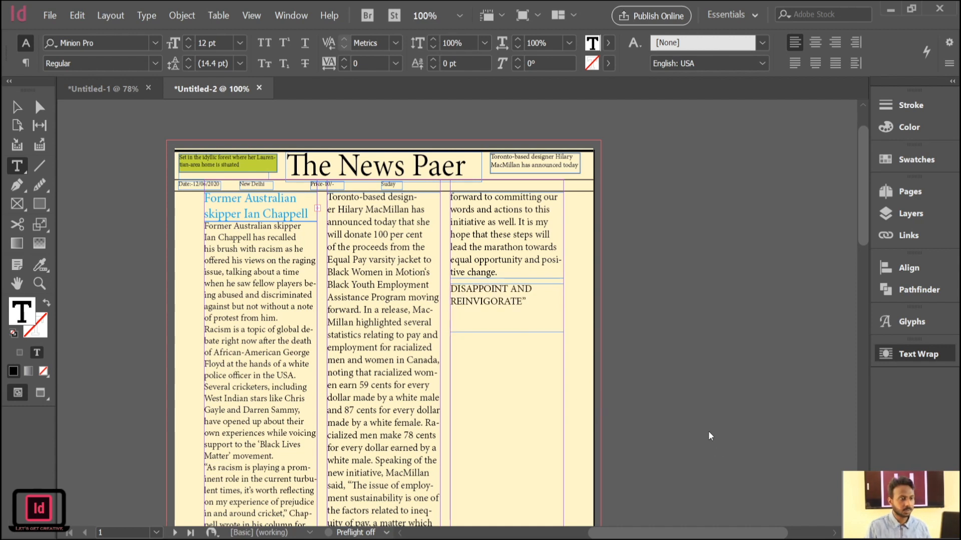
Scale the third-column headline text up slightly and fit its frame to the column, 1.8889 in wide and 0.5833 in high.
left_click(17, 107)
left_click(478, 290)
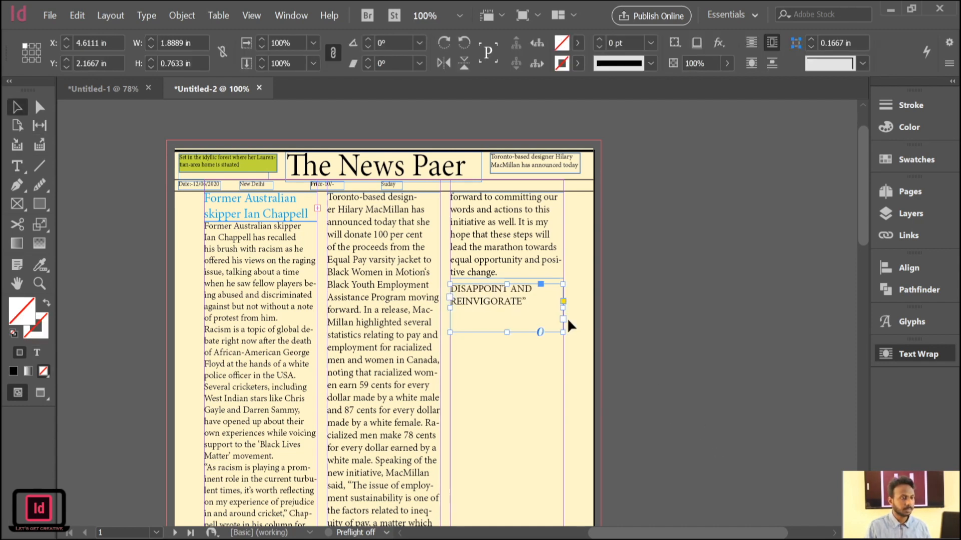
left_click_drag(564, 332, 597, 347)
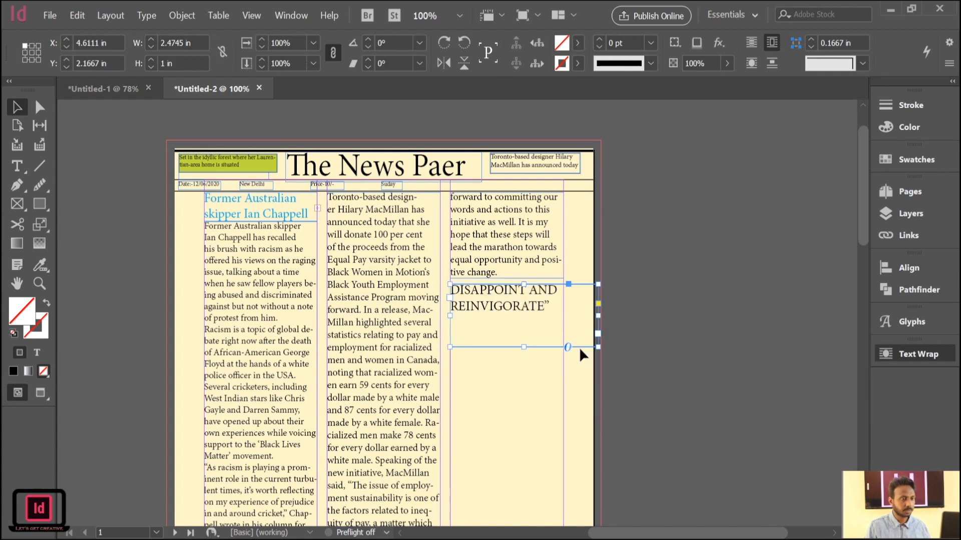
left_click_drag(524, 347, 524, 321)
left_click_drag(599, 303, 563, 303)
left_click(633, 259)
left_click(503, 286)
key("Up")
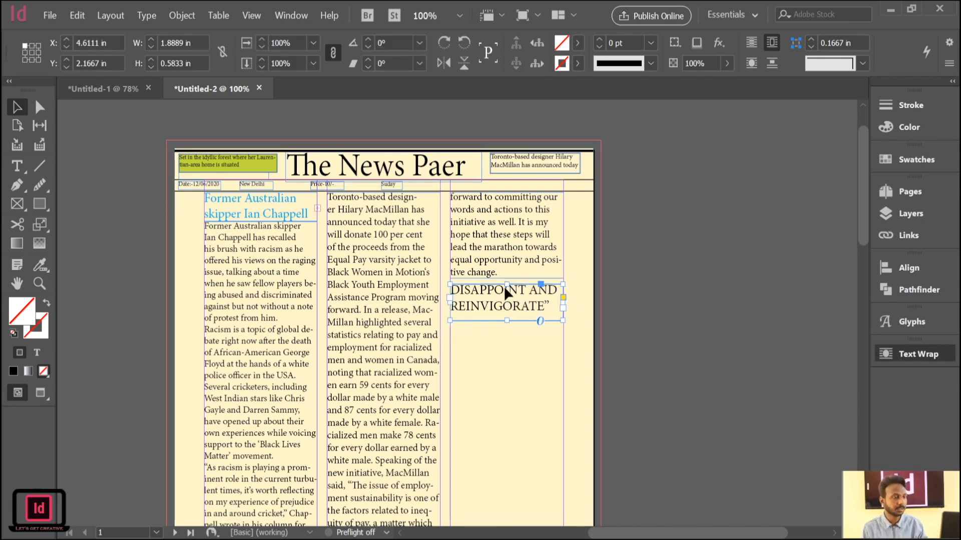
Fill the third-column headline frame with magenta.
left_click(579, 44)
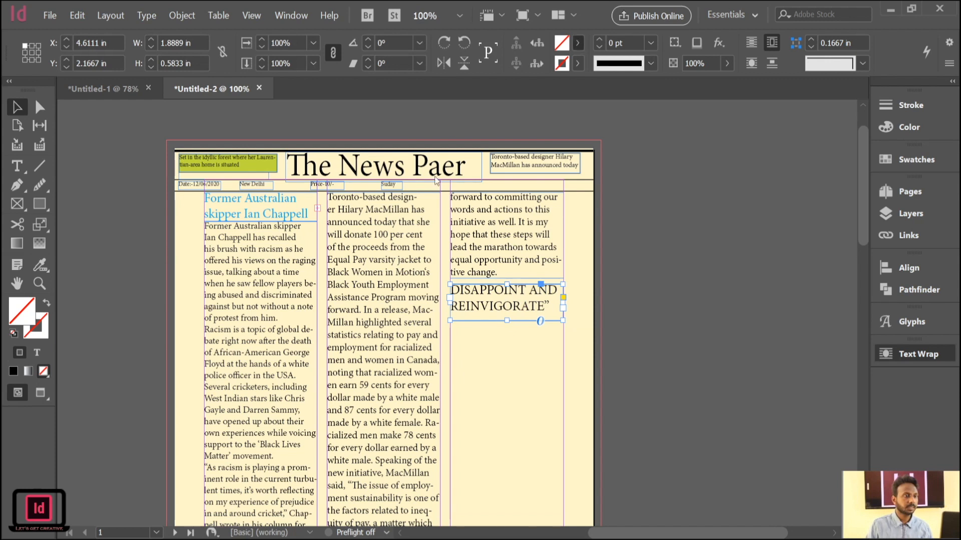
left_click(436, 175)
left_click(629, 277)
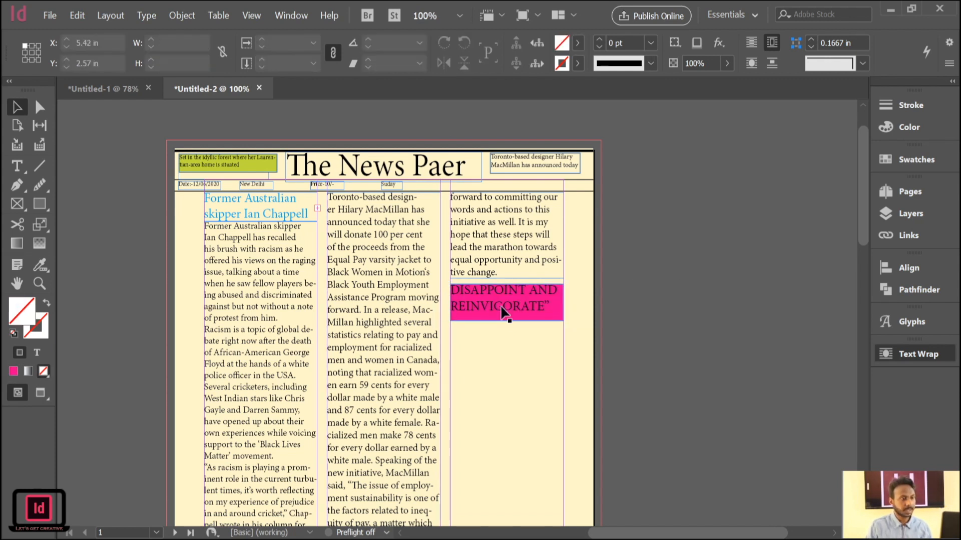
Change the fill of the third-column headline frame to green.
left_click(581, 42)
left_click(470, 185)
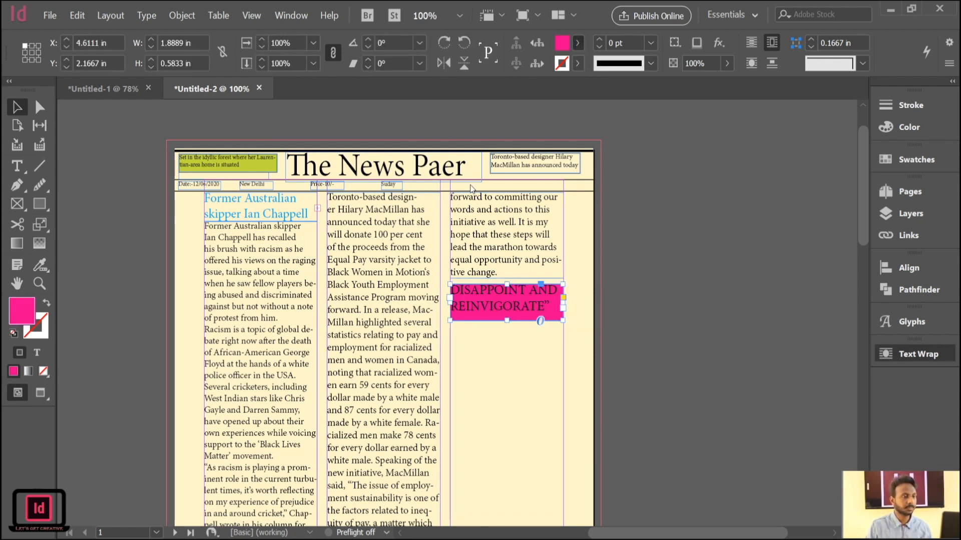
left_click(448, 207)
left_click(453, 224)
left_click(641, 284)
left_click(481, 316)
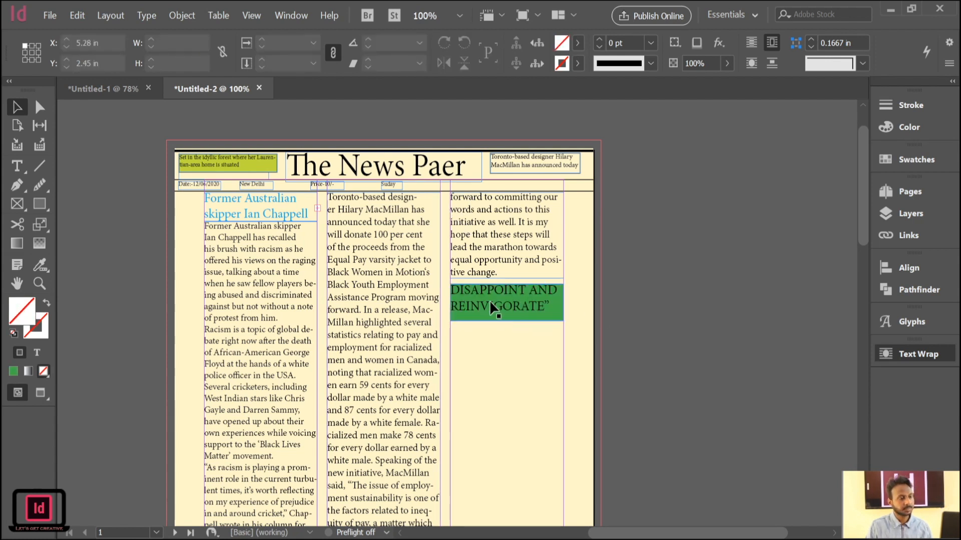
Deselect the green headline frame and activate the Type tool for the empty area below it.
scroll(661, 224, "down", 3)
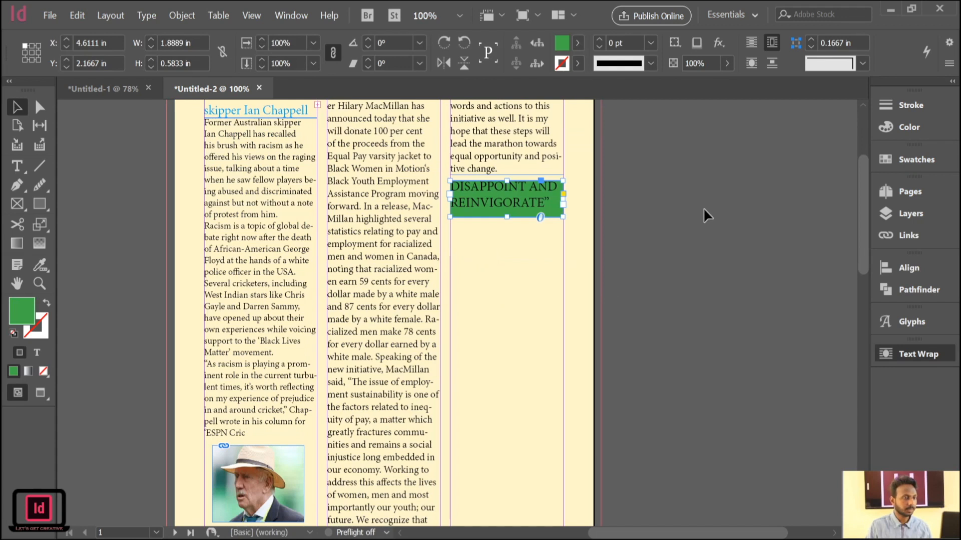
left_click(703, 208)
left_click(25, 164)
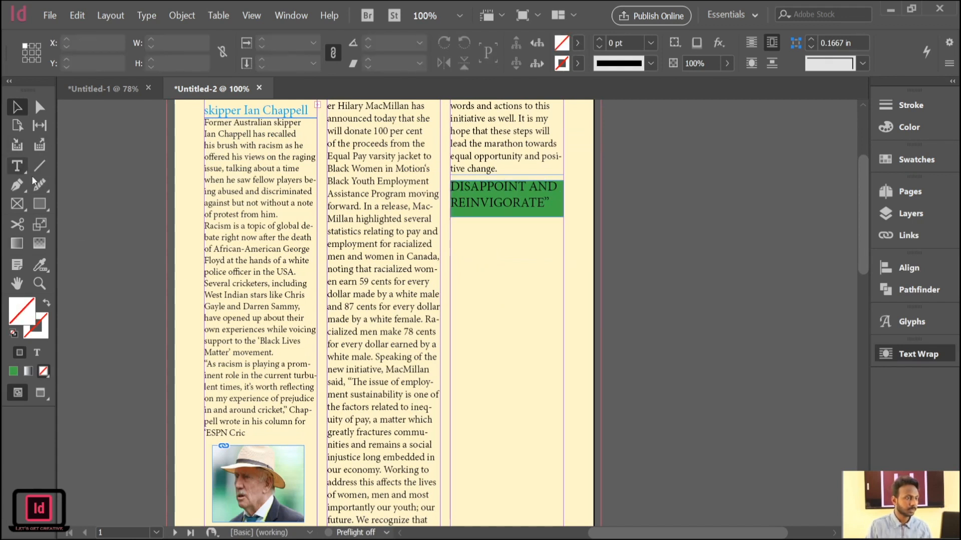
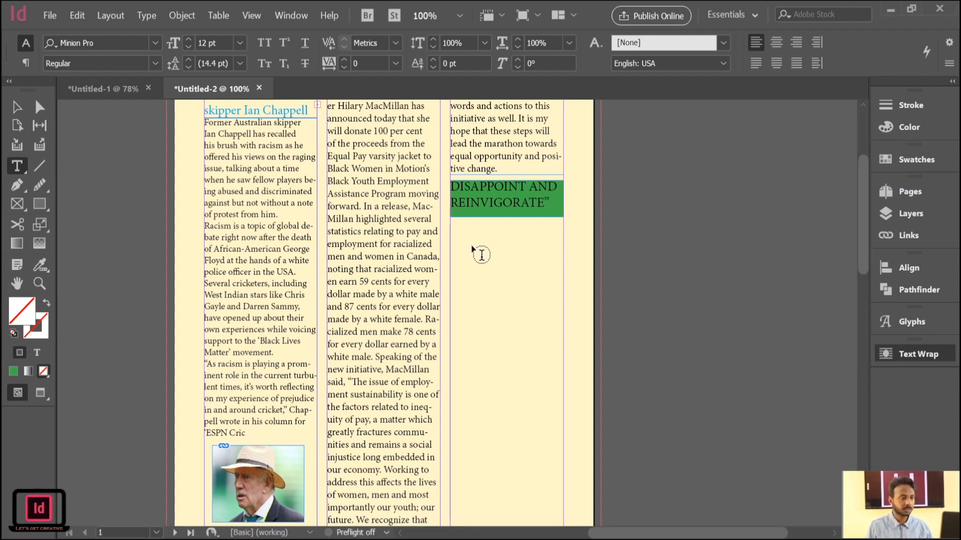
Create a text frame filling the third column below the green headline and paste the sustainability article into it.
left_click_drag(451, 223, 564, 499)
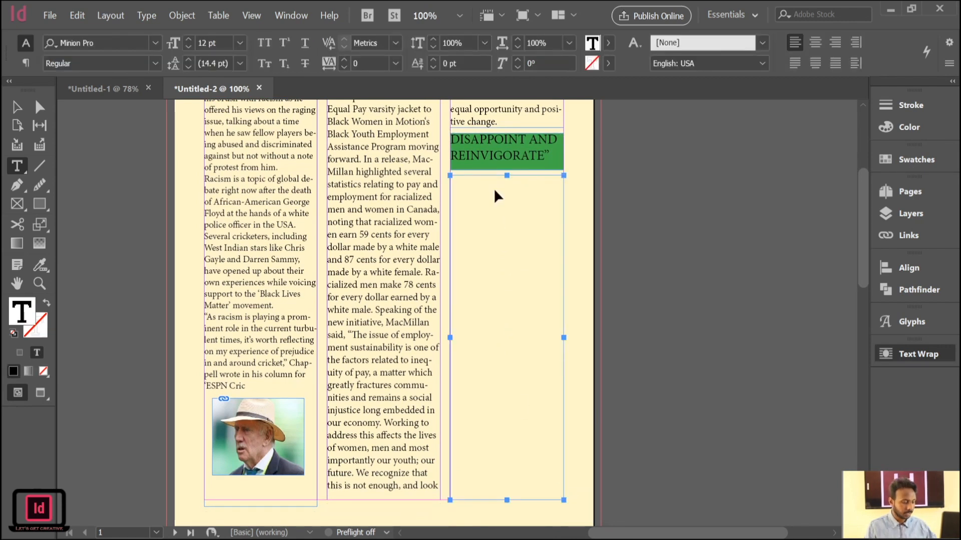
key("ctrl+d")
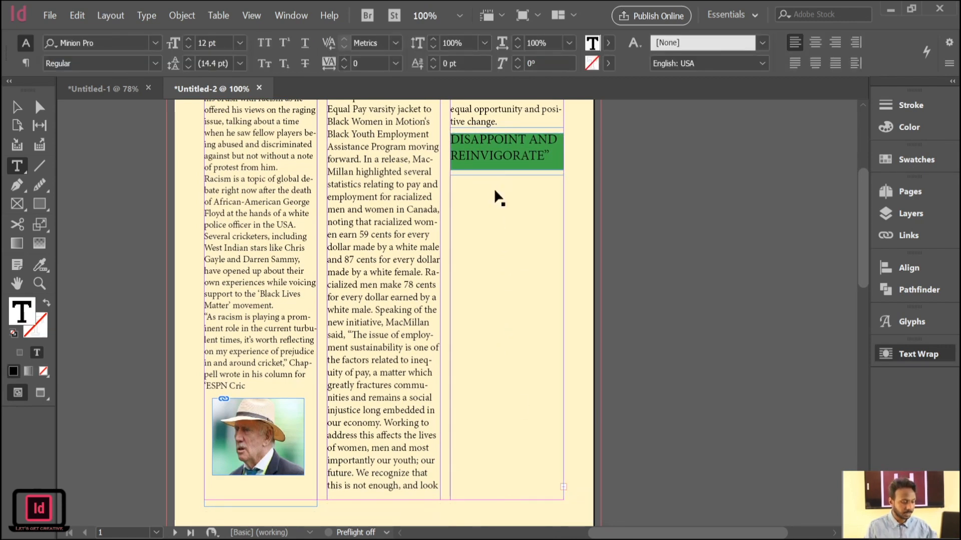
type("Thomas Berry, the director of sustainable business at Farfetch told WWD, \"A lot of consumers have said they want to buy into brands doing the right things, and that they would want to stop buying from brands that are not doing the basics in terms of sustainability.\" He added that the tool is designed to help customers choose from \"a range of great fashion that we have on Farfetch, a large amount of which just happens to be conscious.\"")
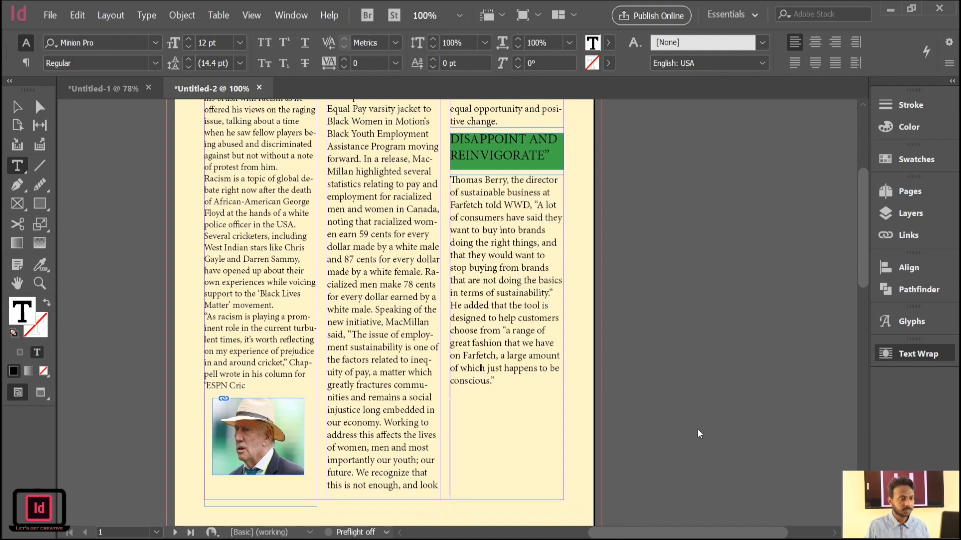
Nudge the new article frame up to Y 2.75 in against the green headline and shorten it to end just below its text.
left_click(18, 108)
left_click(488, 263)
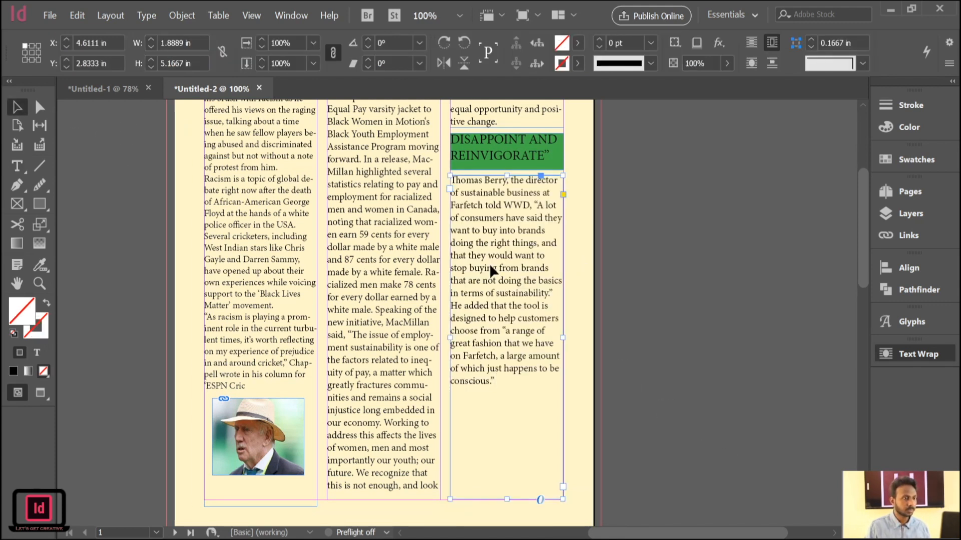
key("Up")
key("Up")
key("Up")
key("Up")
key("Up")
key("Up")
key("Up")
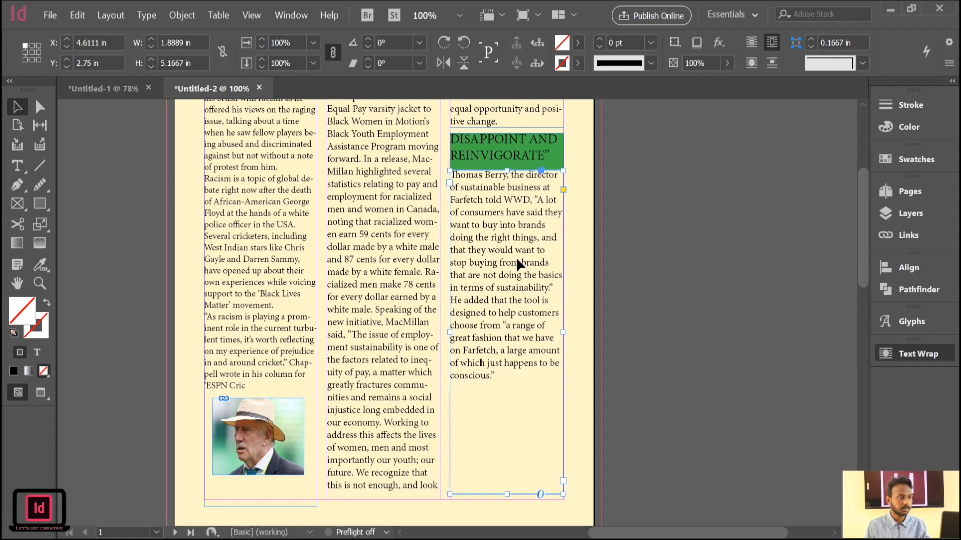
left_click(666, 225)
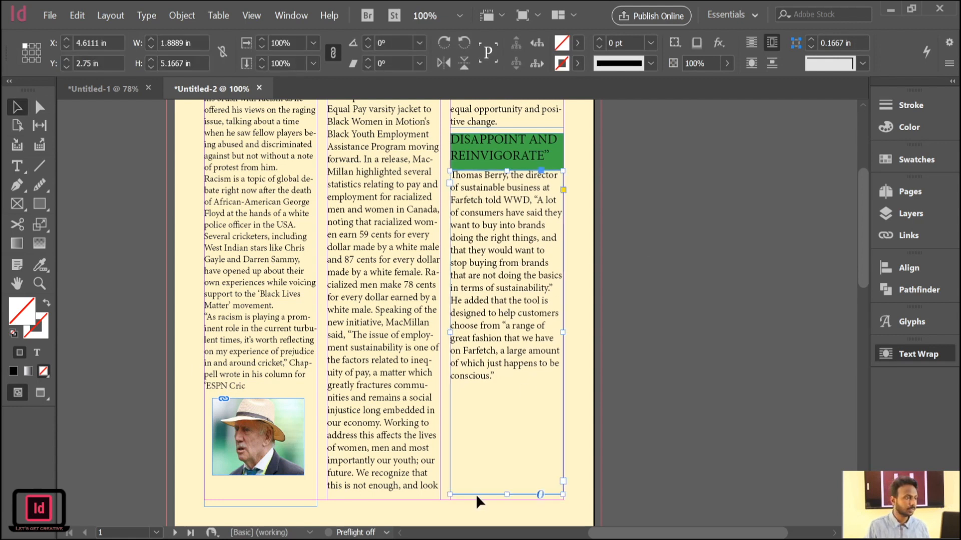
left_click_drag(507, 494, 495, 384)
left_click(626, 314)
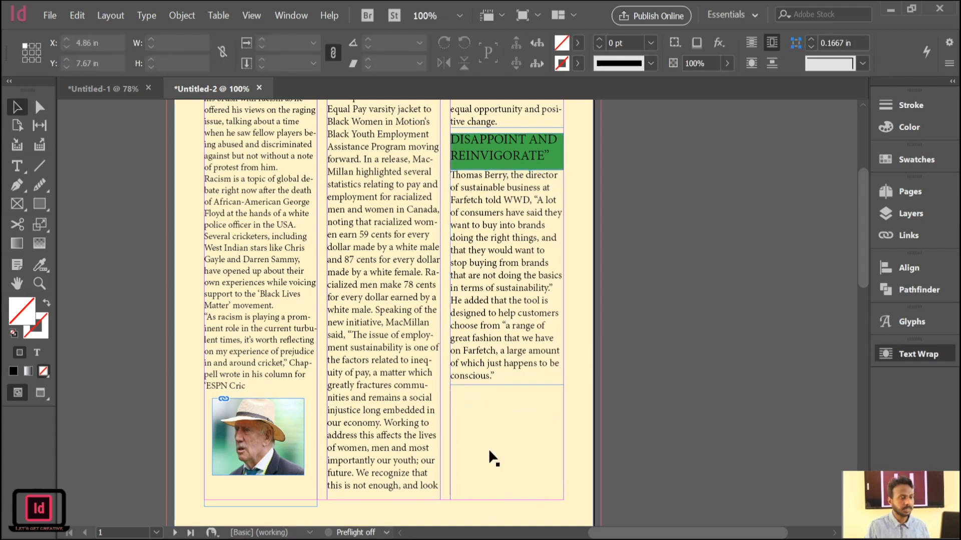
Draw a rectangle about 1.84 in wide and 1.83 in high in the empty space below the third-column article.
left_click(486, 414)
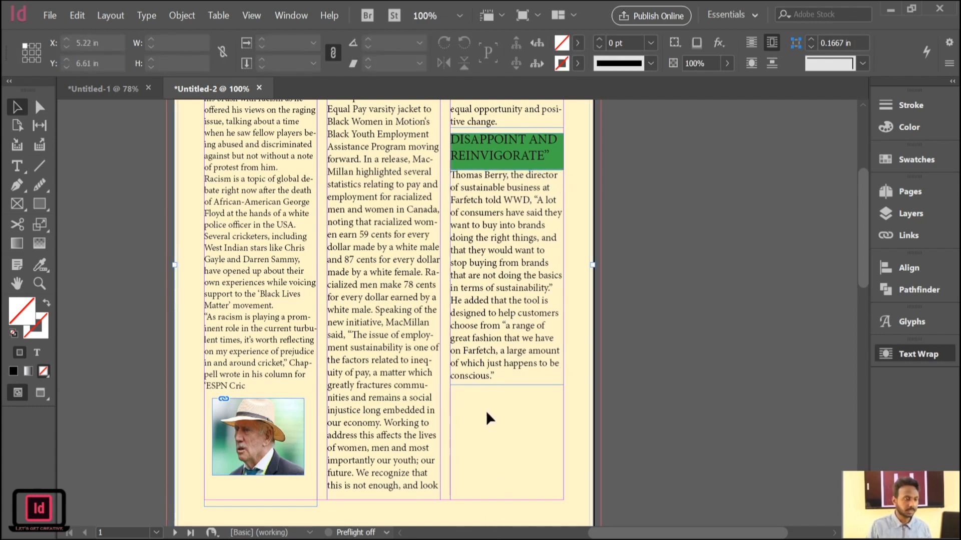
key("m")
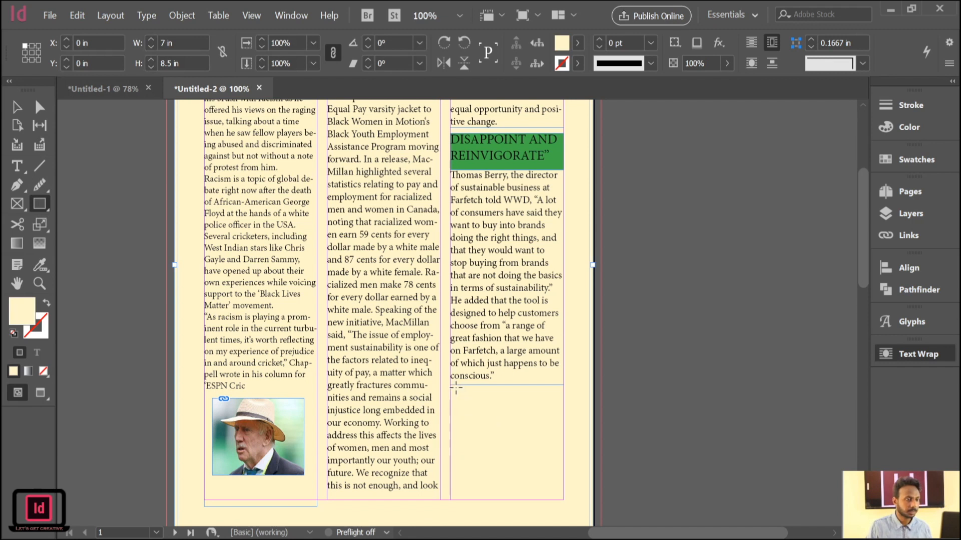
left_click_drag(453, 385, 561, 496)
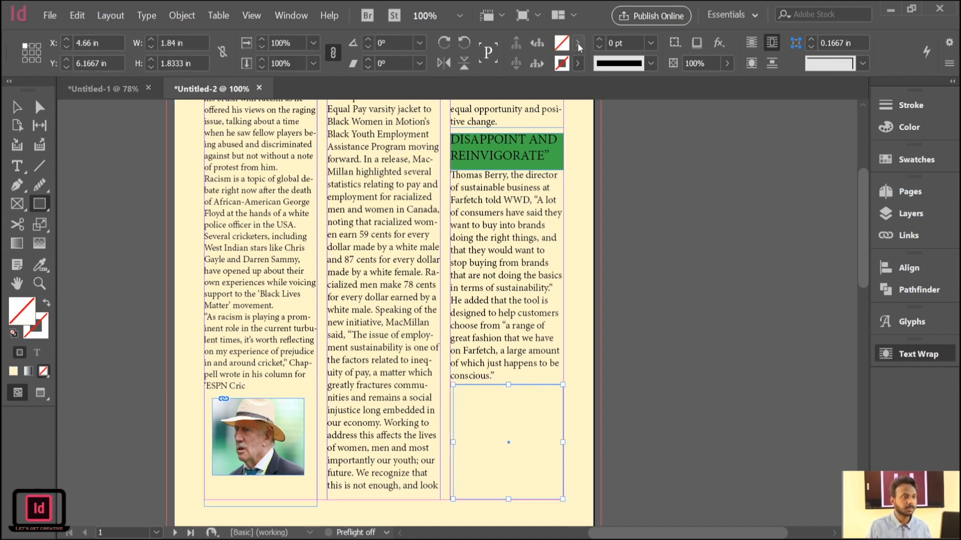
Fill the rectangle below the third-column article with yellow and set its opacity to 55%.
left_click(449, 189)
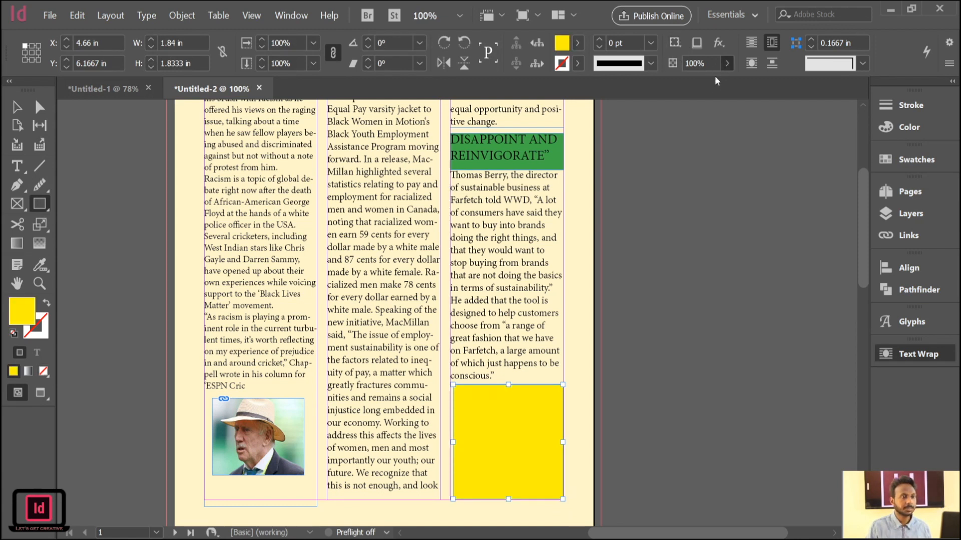
left_click(701, 85)
left_click(17, 107)
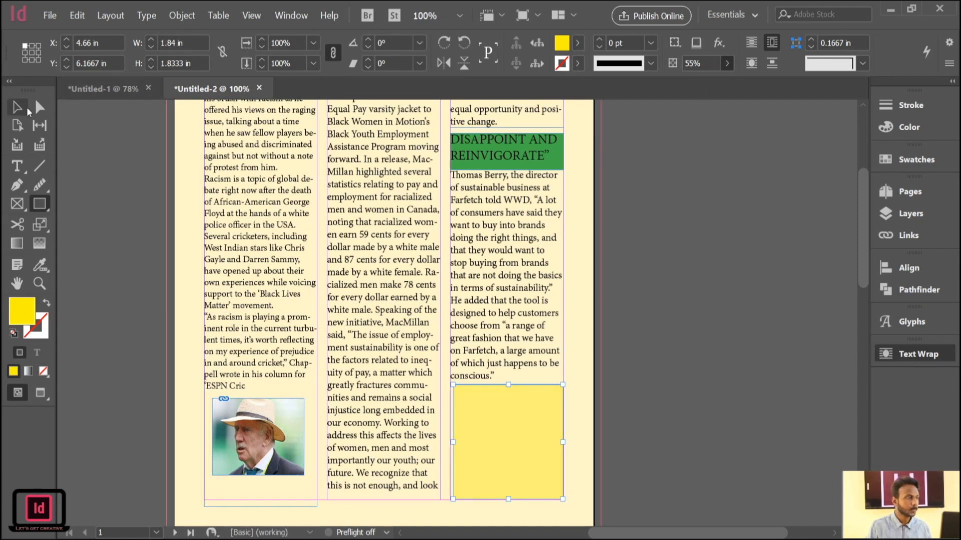
Create a text frame on the pasteboard beside the page and enter "Add Space".
left_click(75, 205)
left_click(470, 450)
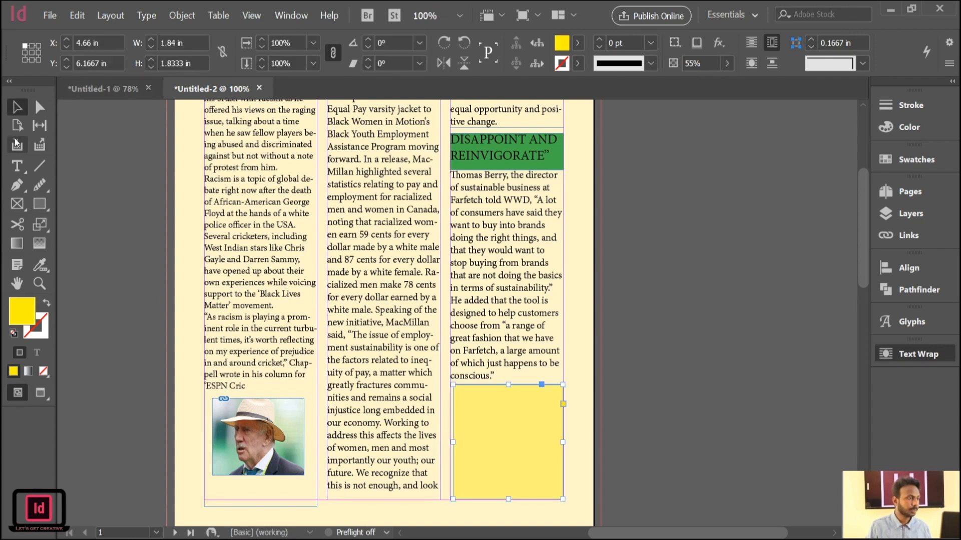
key("t")
left_click(491, 445)
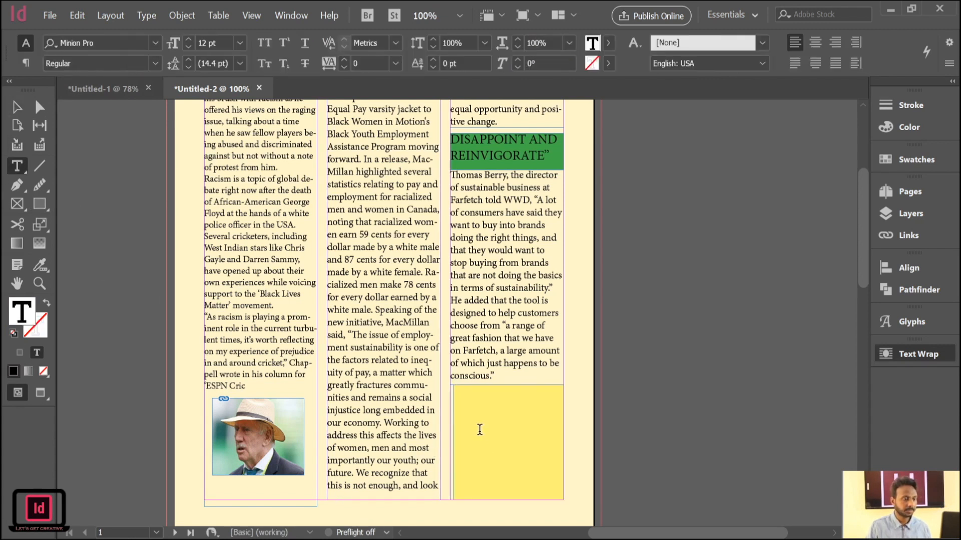
left_click_drag(642, 183, 747, 234)
type("Add Space")
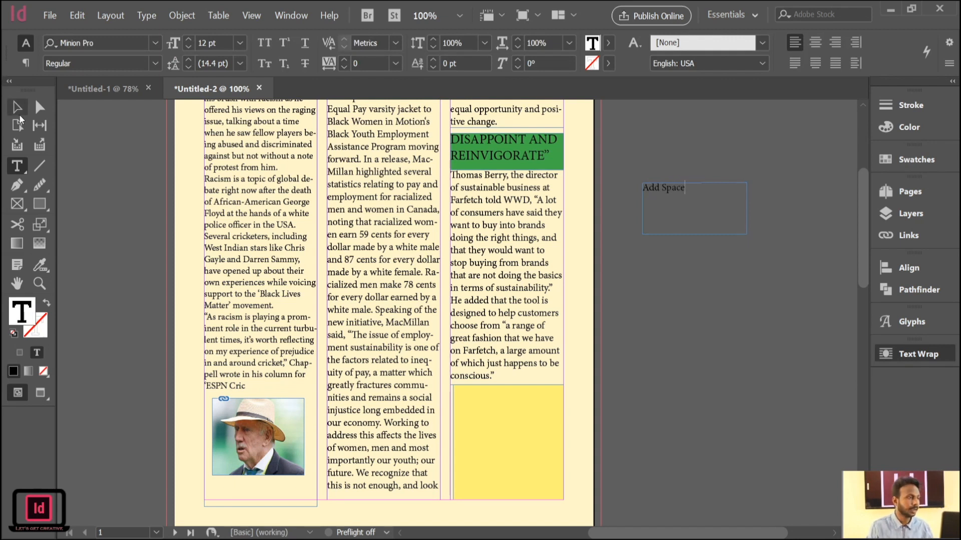
Shrink the "Add Space" frame to about 1.08 by 0.22 in, move it onto the yellow rectangle and make its text ignore the text wrap.
left_click(18, 107)
left_click_drag(749, 208, 670, 206)
scroll(737, 194, "down", 2)
left_click(671, 148)
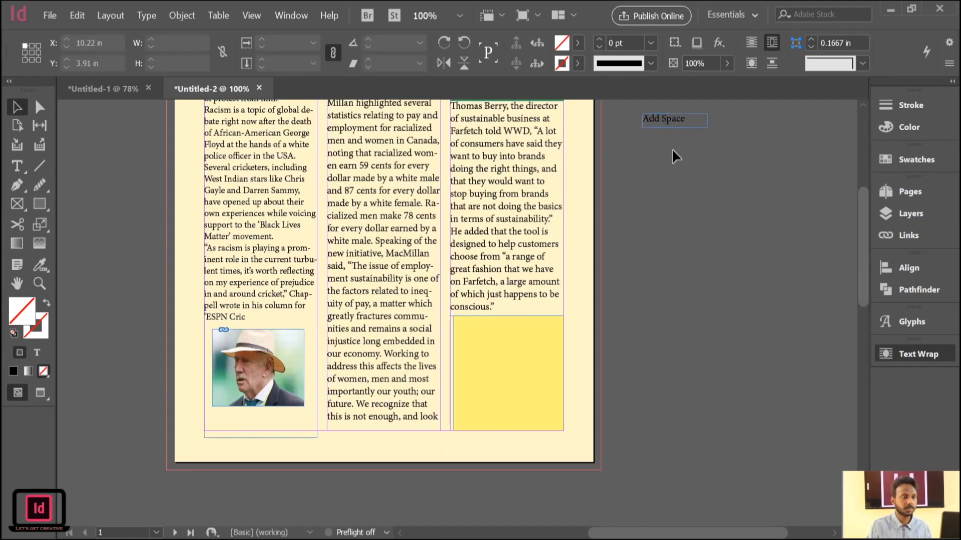
left_click_drag(661, 121, 493, 382)
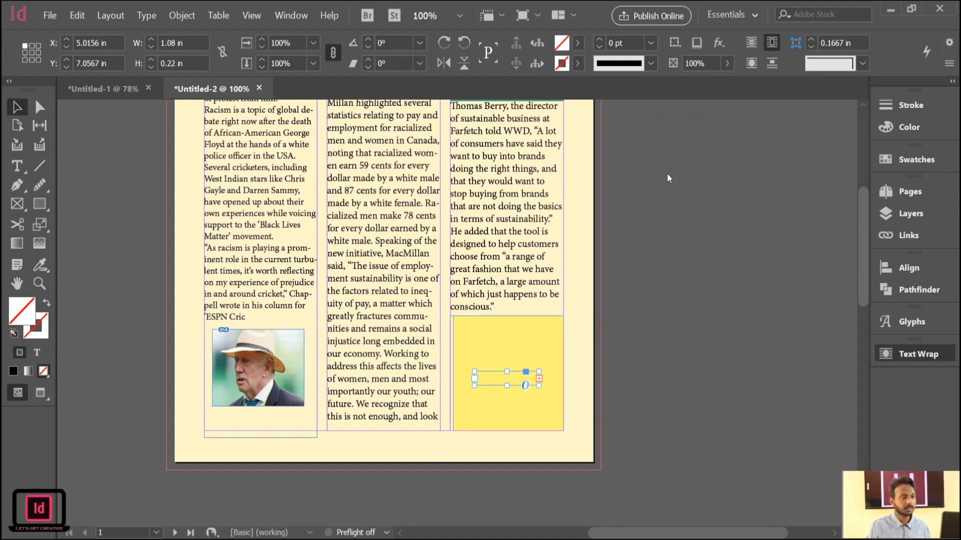
left_click(750, 249)
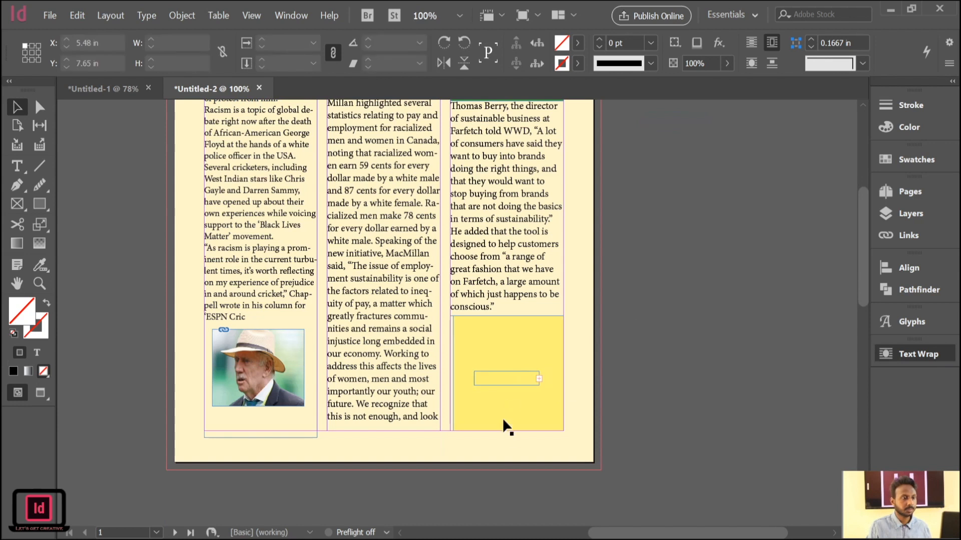
left_click(511, 376)
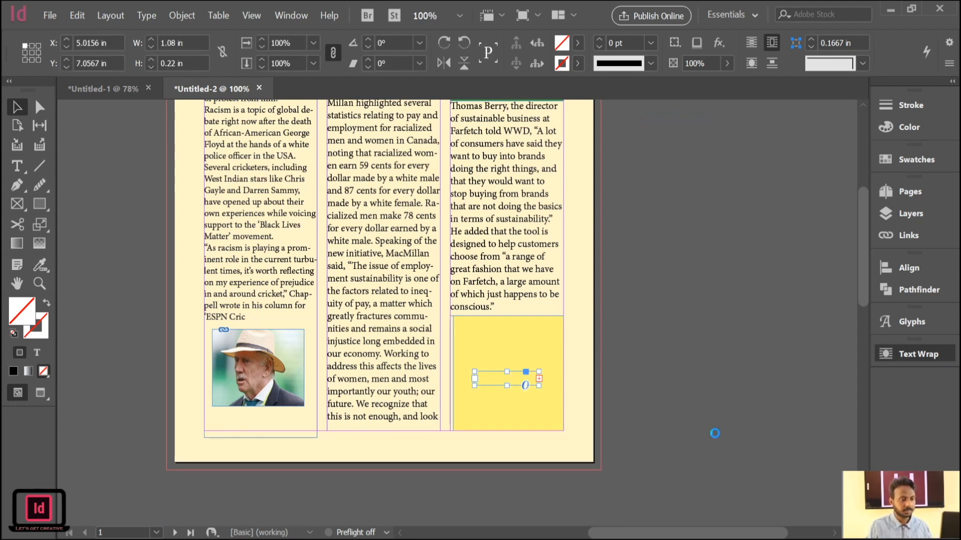
left_click(138, 200)
left_click(504, 379)
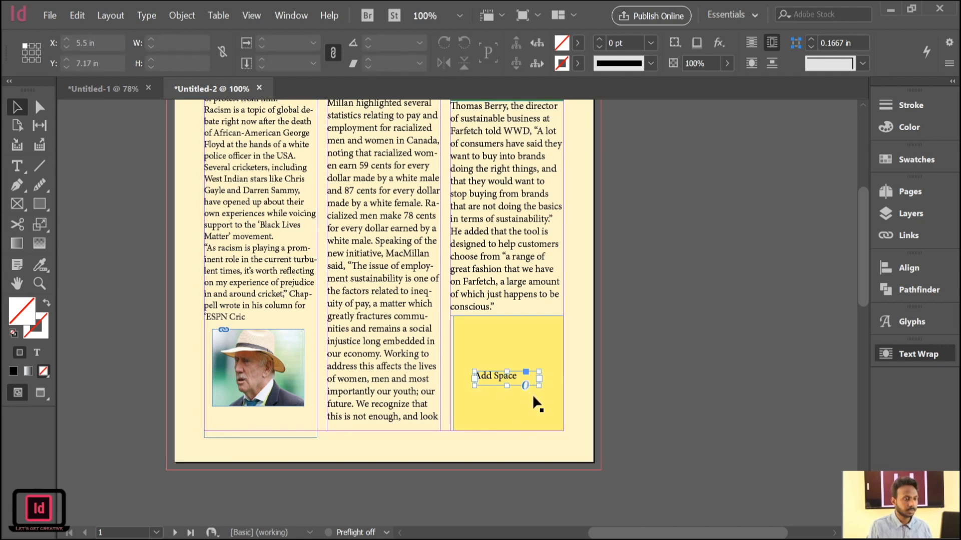
Scale up the "Add Space" text together with its frame inside the yellow rectangle and deselect everything.
left_click_drag(539, 385, 509, 370)
left_click(662, 276)
left_click(494, 386)
scroll(689, 264, "up", 3)
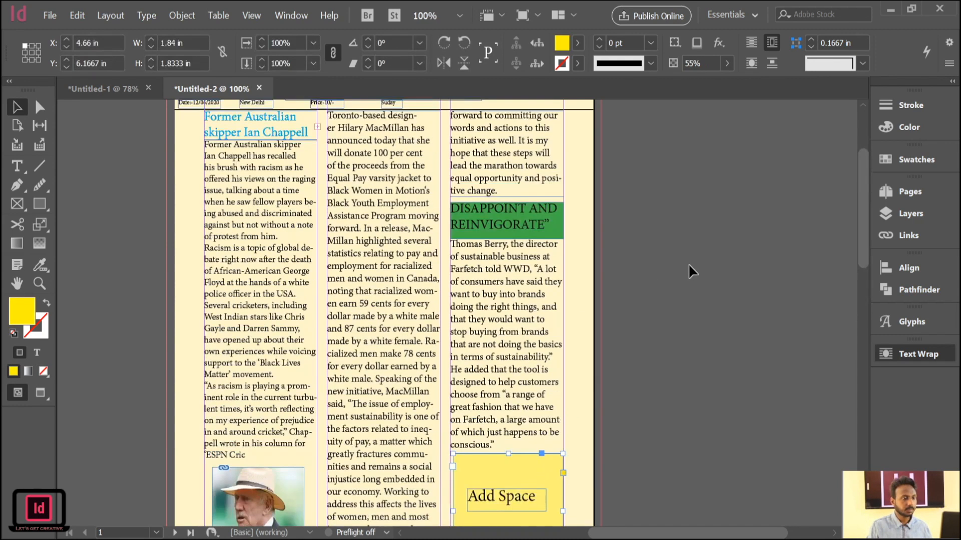
left_click(690, 262)
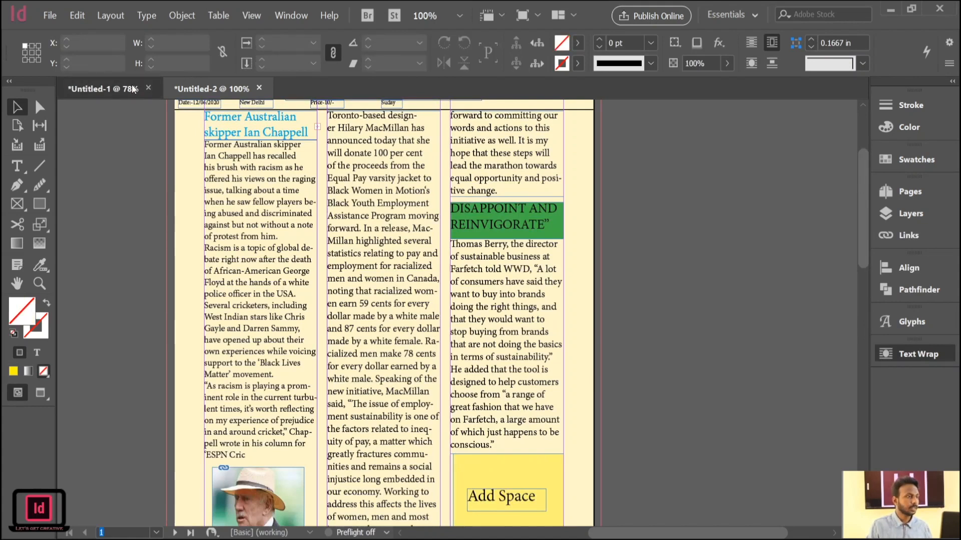
Switch to the Untitled-1 document and delete everything on its page.
left_click(134, 89)
left_click_drag(668, 164, 347, 451)
key("Delete")
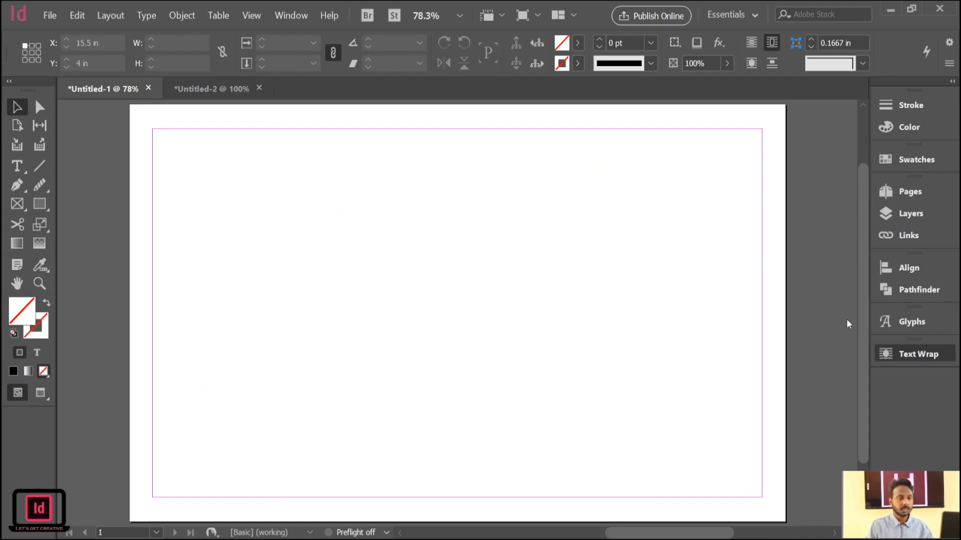
Draw a hexagon about 3.63 in wide and 3.06 in high with the Polygon tool near the middle of the page.
left_click(46, 208)
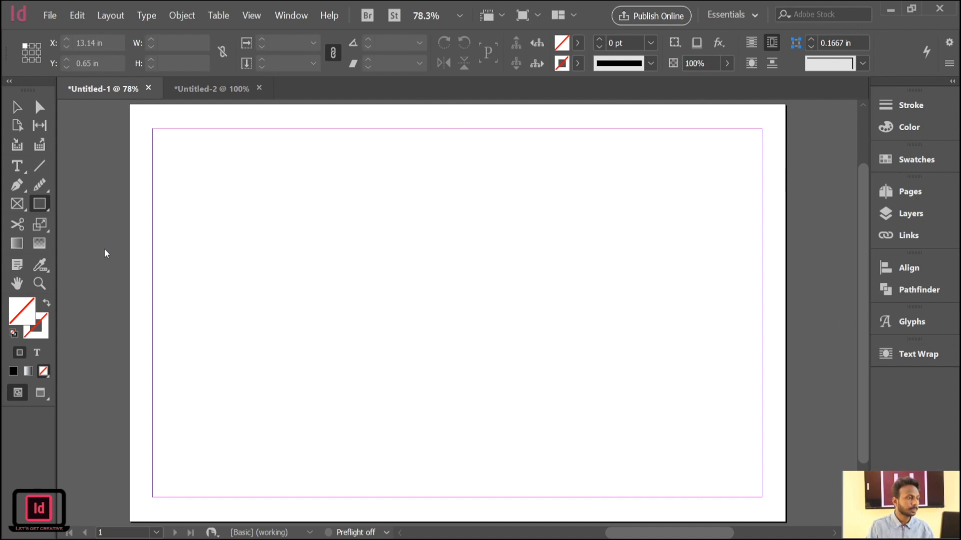
left_click_drag(311, 218, 480, 369)
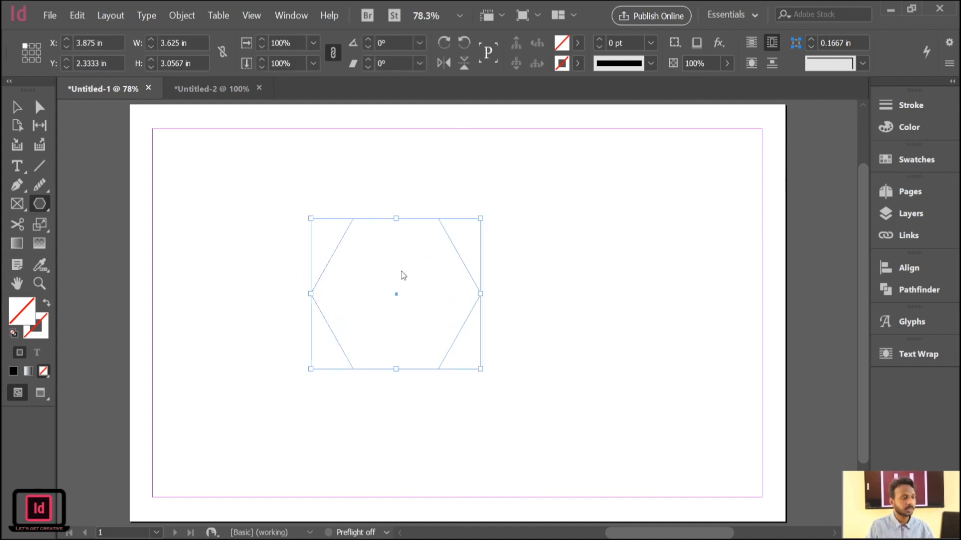
left_click(397, 294, "ctrl")
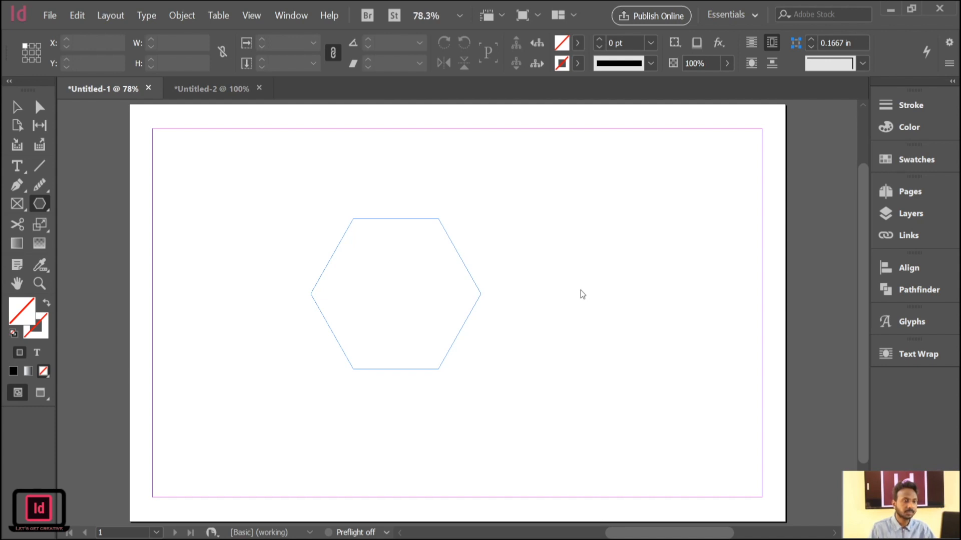
Add a triangle with the Polygon tool, move it beside the hexagon and enlarge it to about 3.84 by 3.3 in.
key("ctrl+v")
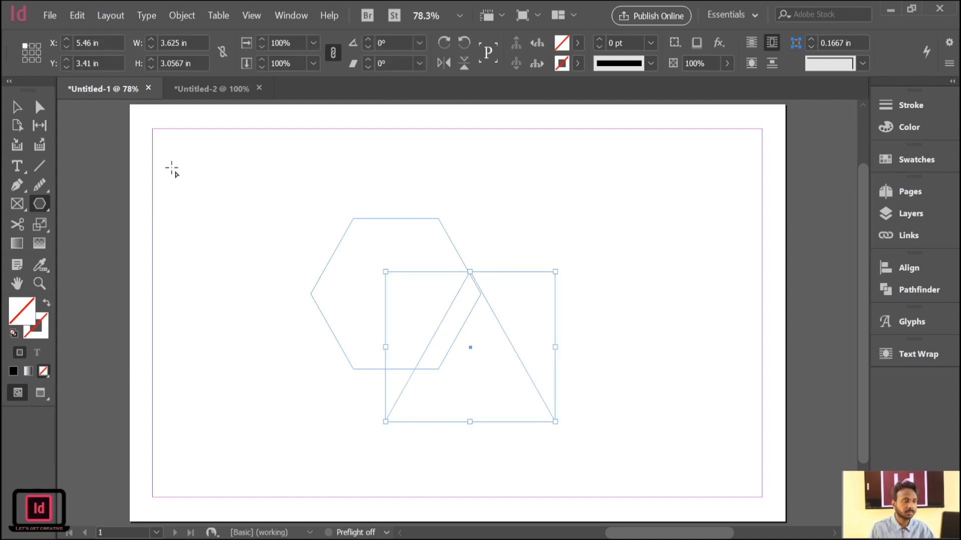
left_click(22, 111)
left_click_drag(499, 346, 650, 290)
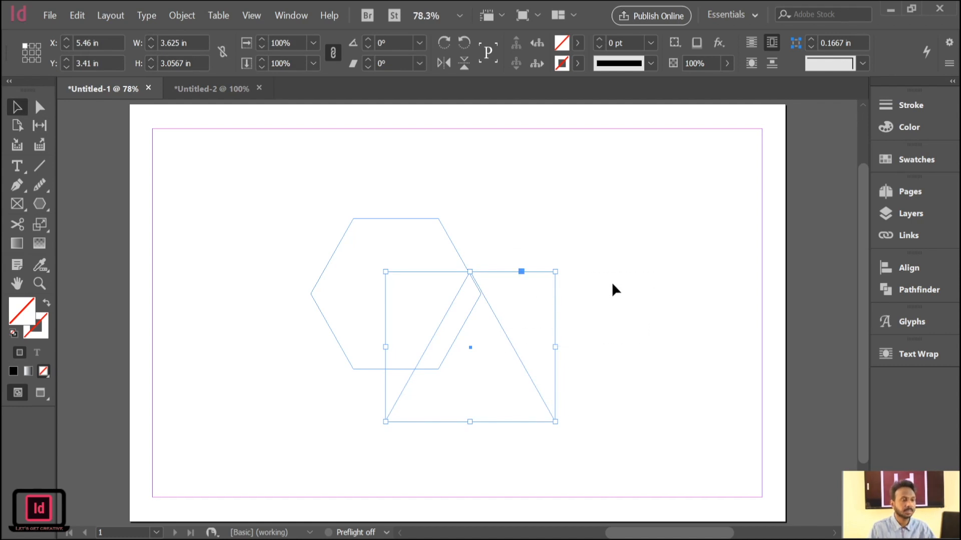
left_click_drag(557, 272, 629, 266)
left_click(618, 248)
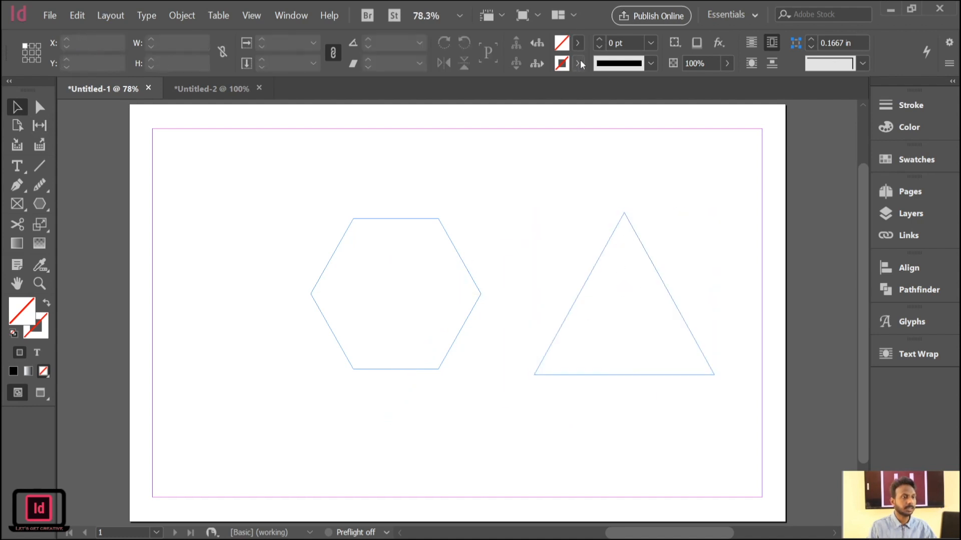
Set the default stroke to blue with nothing selected, and give the triangle a magenta stroke.
left_click(528, 125)
left_click(450, 191)
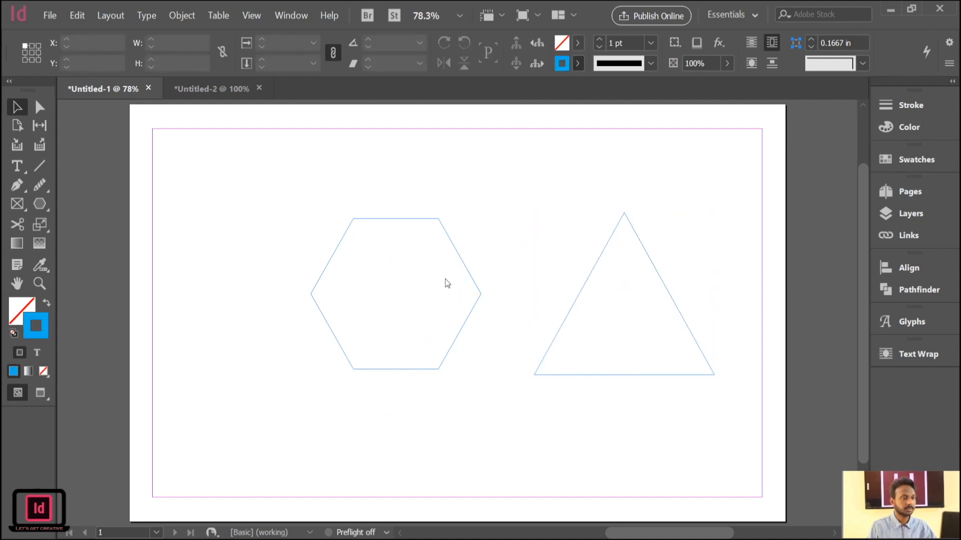
left_click(607, 330)
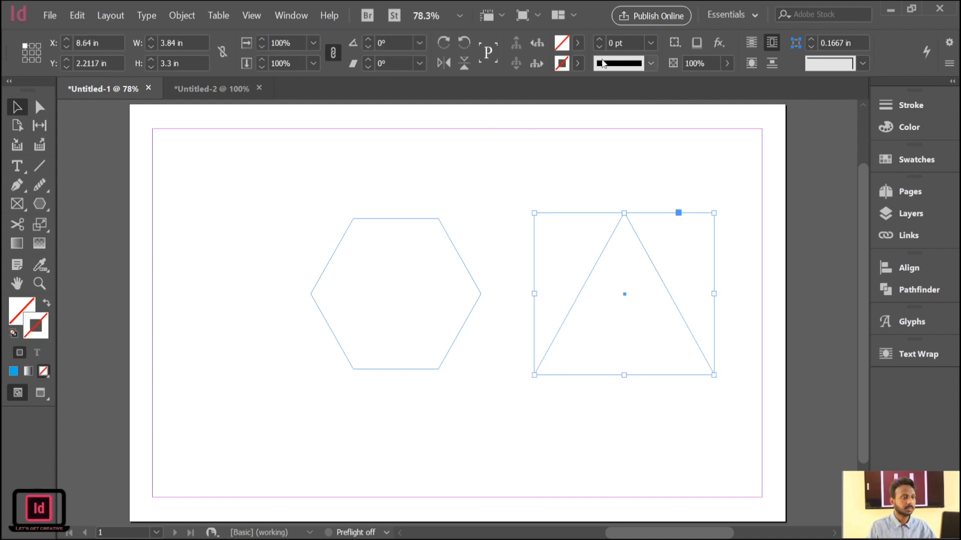
left_click(454, 200)
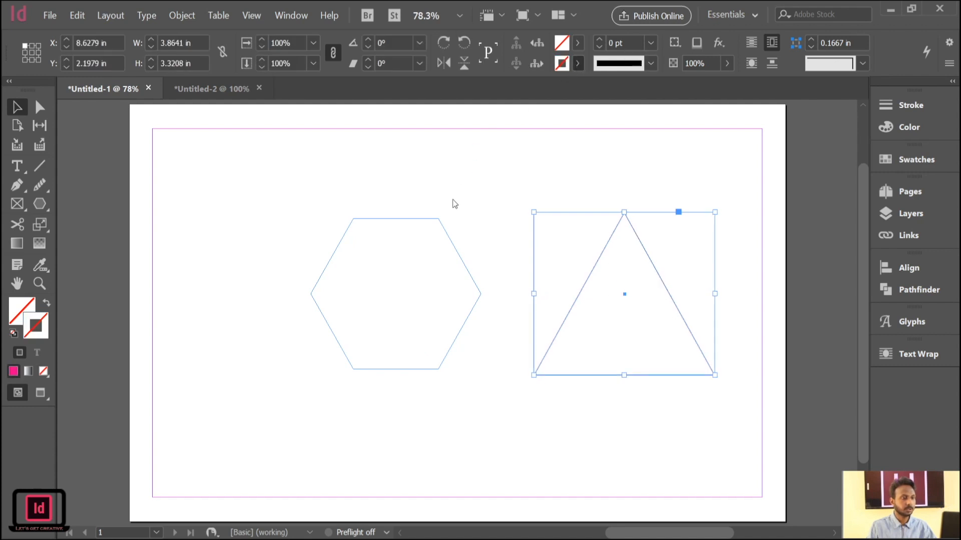
Fill the triangle with magenta and the hexagon with yellow.
left_click(577, 45)
left_click(434, 179)
left_click_drag(403, 197, 427, 335)
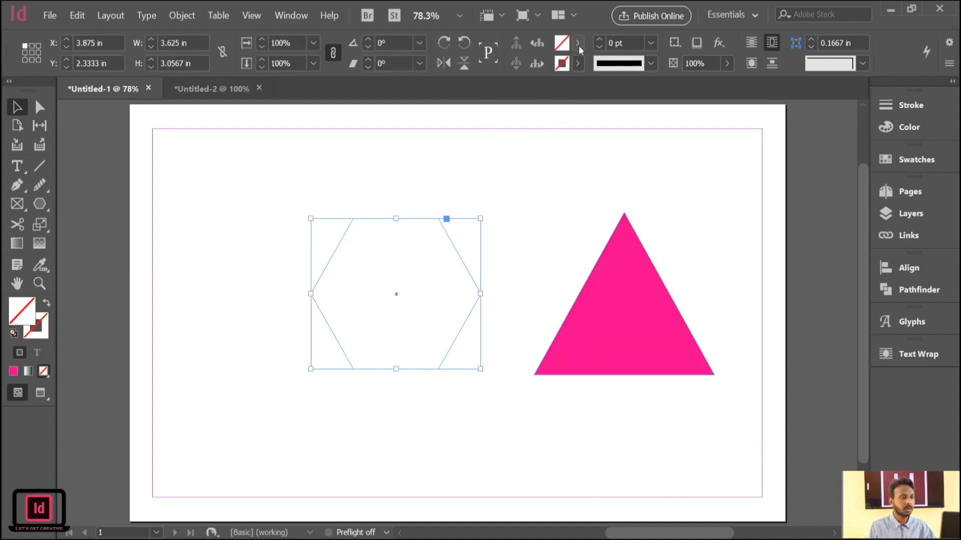
left_click(444, 193)
Shrink the yellow hexagon and the magenta triangle and place them side by side in the page's upper-left area.
left_click_drag(403, 295, 264, 220)
left_click_drag(341, 296, 301, 259)
left_click_drag(628, 296, 449, 227)
left_click_drag(540, 307, 493, 268)
left_click_drag(466, 226, 442, 220)
Draw a blue-outlined triangle about 2.48 in wide beyond the magenta one, and add a many-sided, nearly circular polygon of the same width.
left_click(39, 203)
mouse_move(564, 219)
left_mouse_down()
mouse_move(656, 334)
mouse_move(680, 346)
left_mouse_up()
key("ctrl+shift+a")
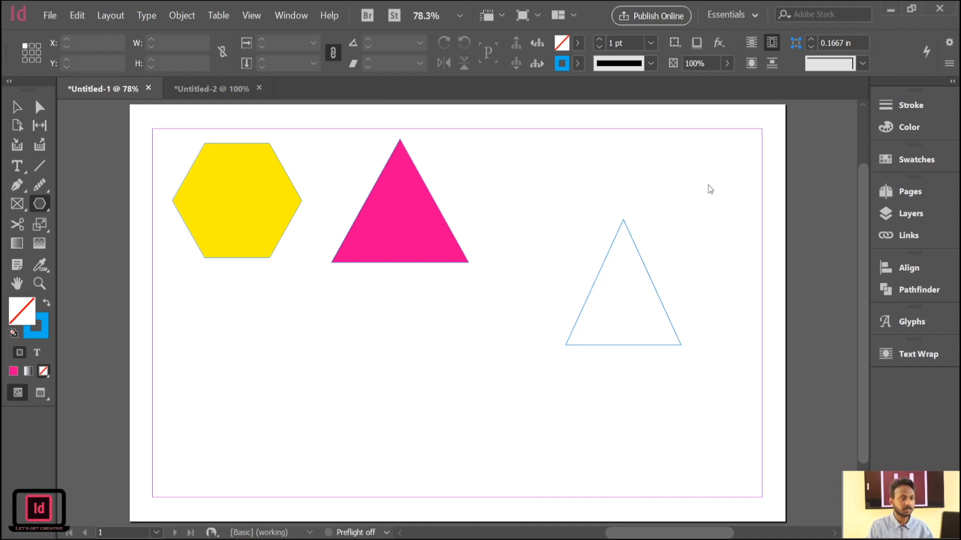
left_click(17, 108)
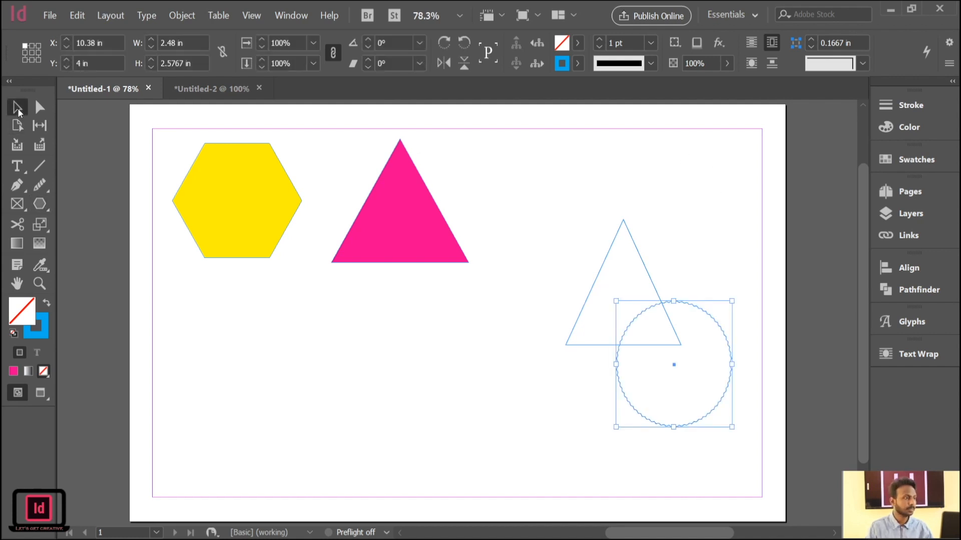
Move the nearly circular polygon below the magenta triangle and give it a yellow 9 pt stroke.
left_click_drag(688, 388, 473, 457)
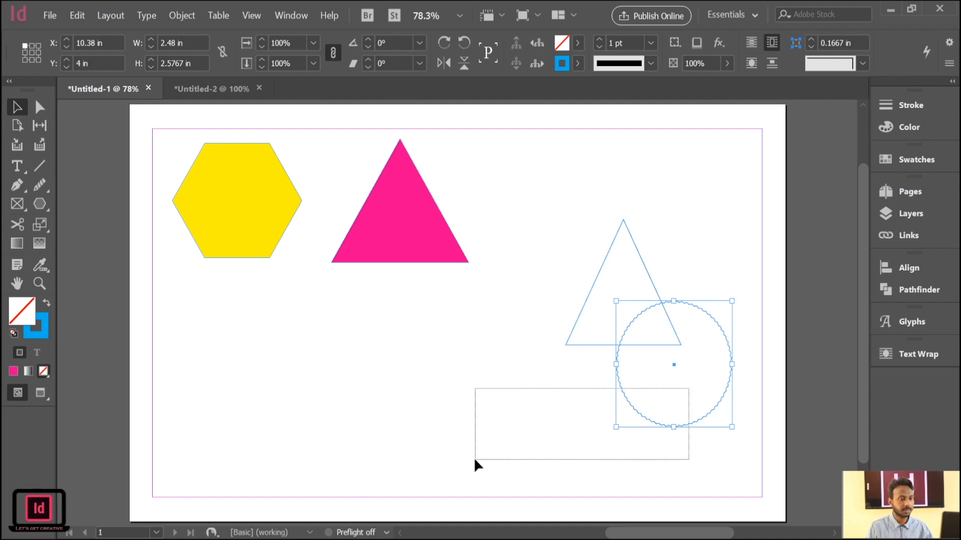
left_click_drag(673, 427, 414, 434)
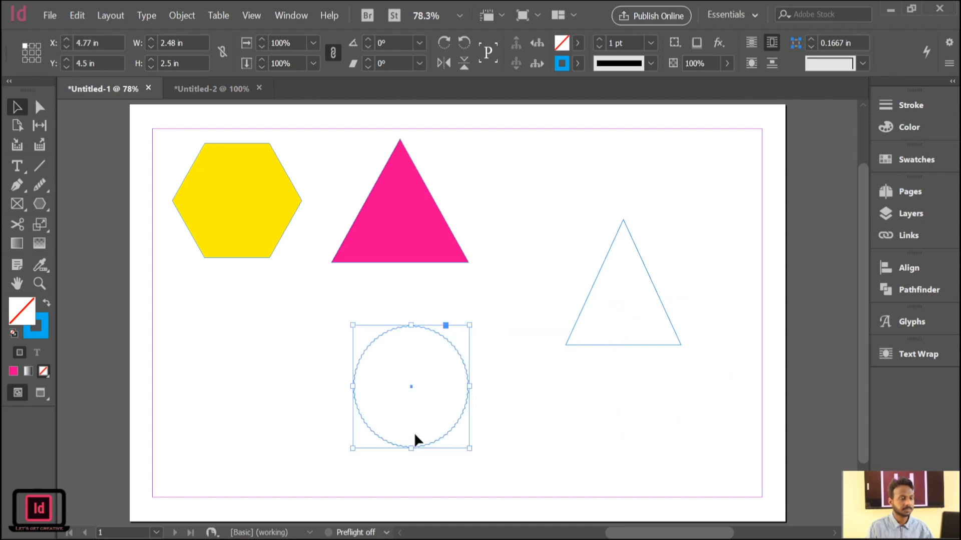
left_click(574, 65)
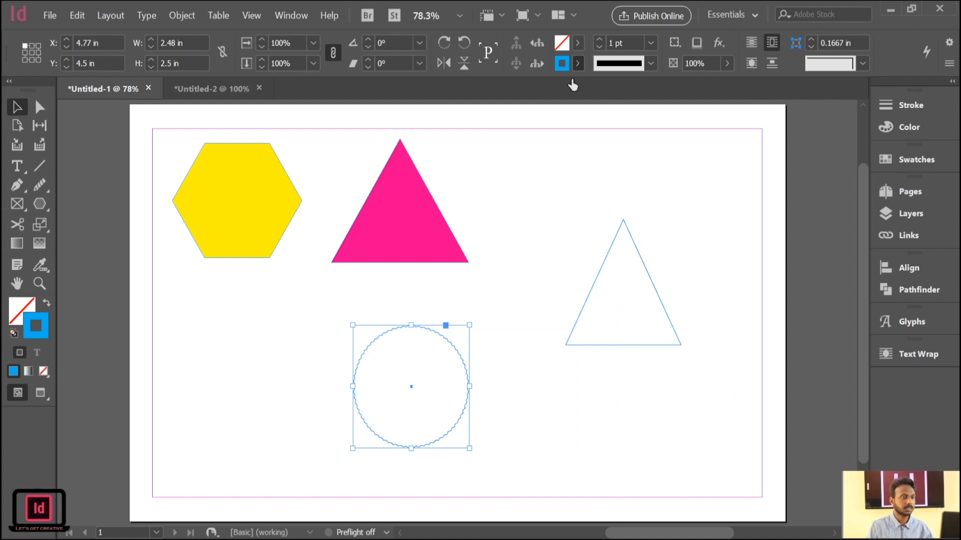
left_click(450, 242)
left_click(600, 39)
left_click(600, 39)
left_click(599, 39)
left_click(599, 39)
left_click(599, 39)
left_click(599, 39)
left_click(599, 39)
left_click(599, 39)
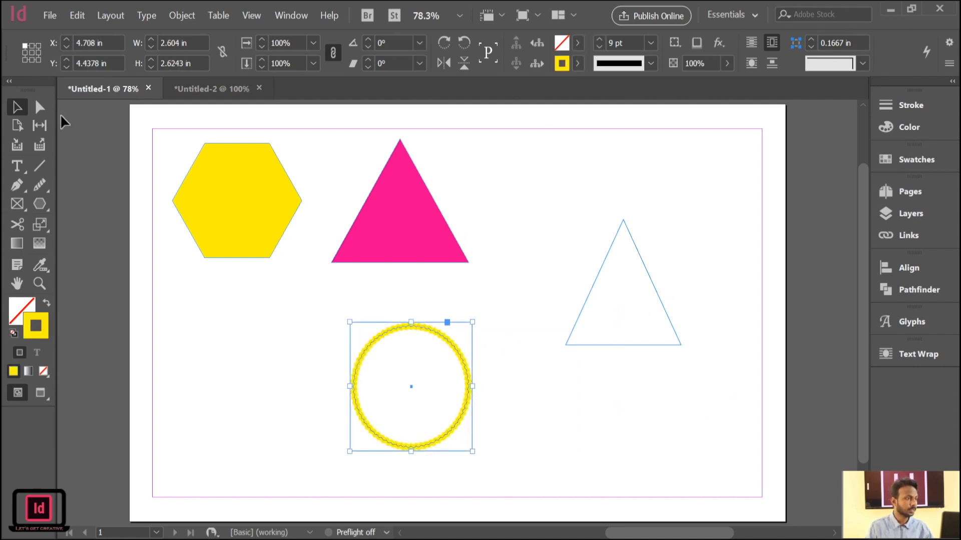
Shift the yellow-stroked ring below and between the two filled shapes, and delete the blue-outlined triangle.
left_click(60, 114)
left_click_drag(488, 375, 416, 371)
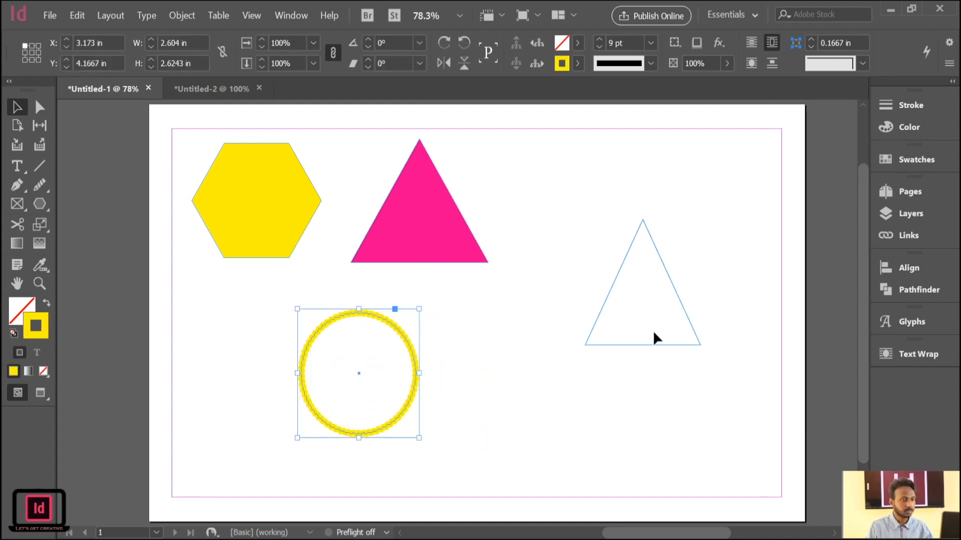
left_click_drag(673, 216, 608, 353)
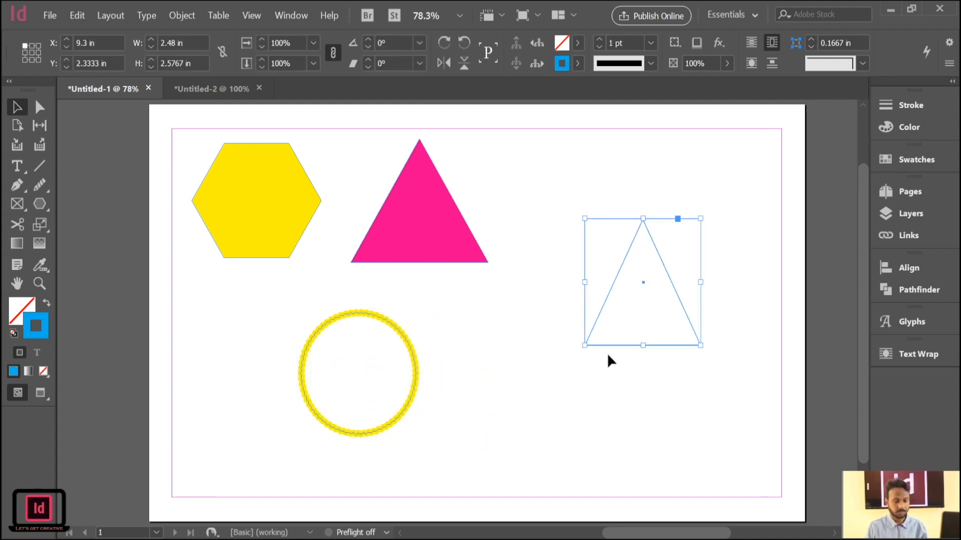
key("Delete")
Draw a blue-outlined rectangle about 3.66 in wide and 1.73 in high beyond the magenta triangle.
left_click(47, 208)
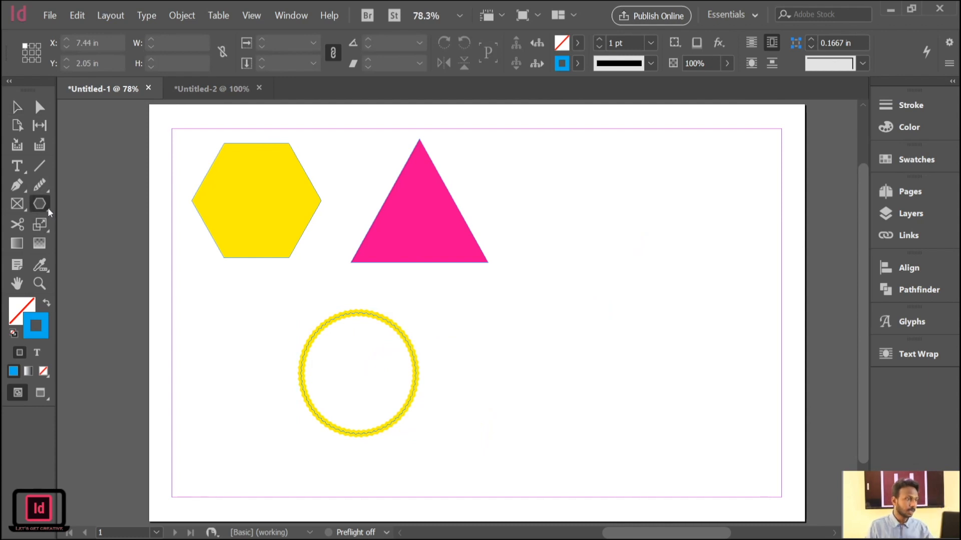
key("m")
left_click_drag(536, 177, 708, 262)
Add a second rectangle of the same size overlapping the first one, and delete it.
left_click(594, 226)
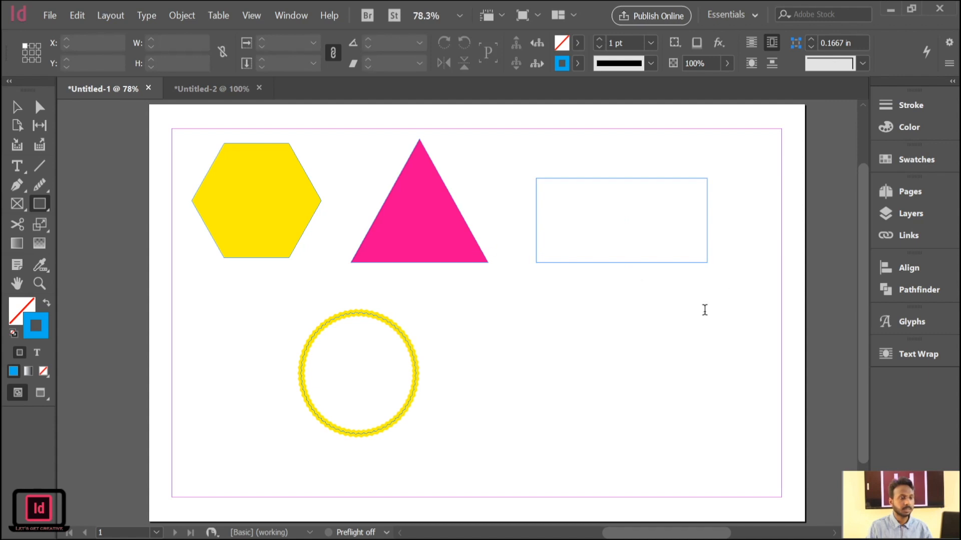
left_click(793, 295)
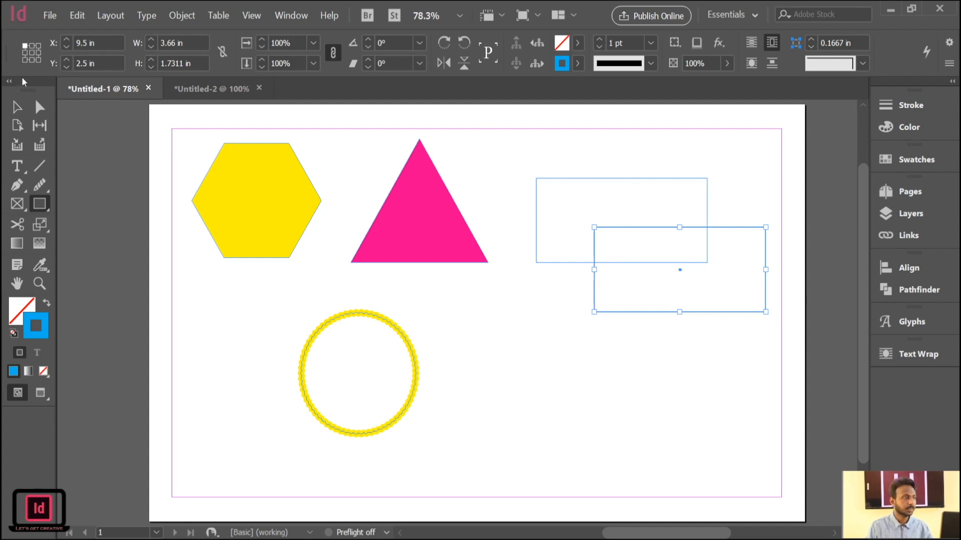
left_click(17, 107)
key("Delete")
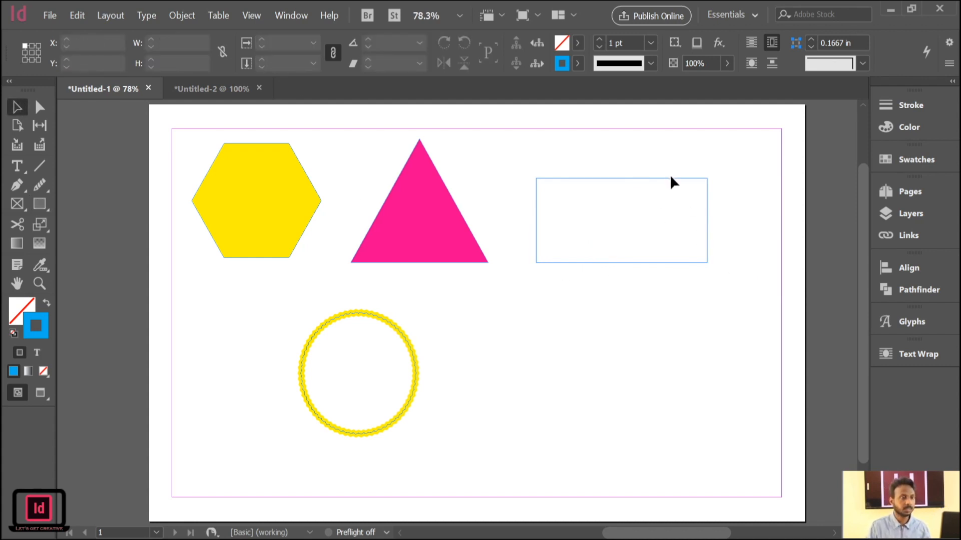
Clear the page by deleting the rectangle, the magenta triangle, the yellow hexagon and the yellow ring.
left_click_drag(670, 178, 679, 204)
left_click(578, 42)
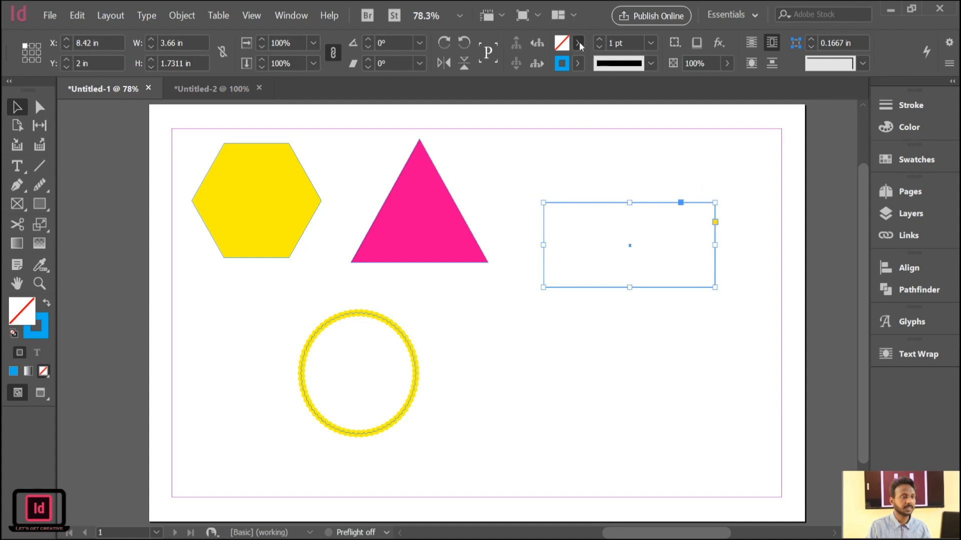
left_click(462, 174)
left_click_drag(635, 233, 627, 189)
key("Delete")
left_click(466, 225)
key("Delete")
left_click(234, 196)
key("Delete")
left_click_drag(446, 318, 510, 412)
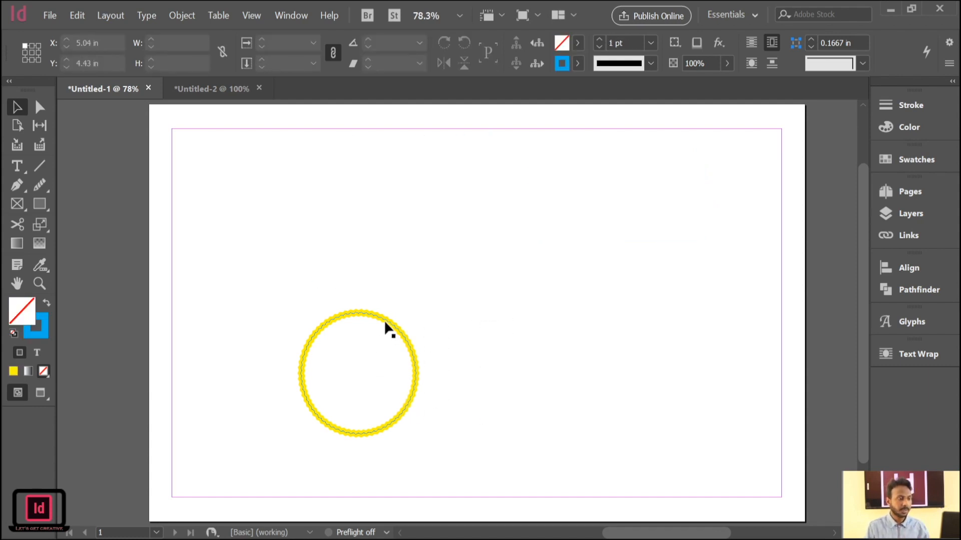
left_click_drag(388, 322, 408, 218)
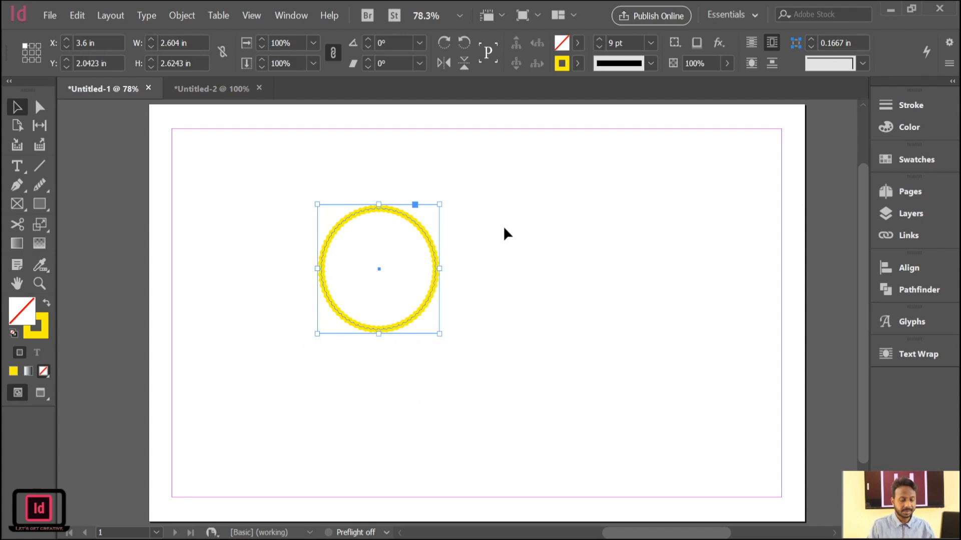
key("Delete")
Draw a closed, irregular five-point shape about 7.77 in wide and 5.43 in high with the Pen tool.
left_click(23, 190)
left_click(434, 170)
left_click(300, 432)
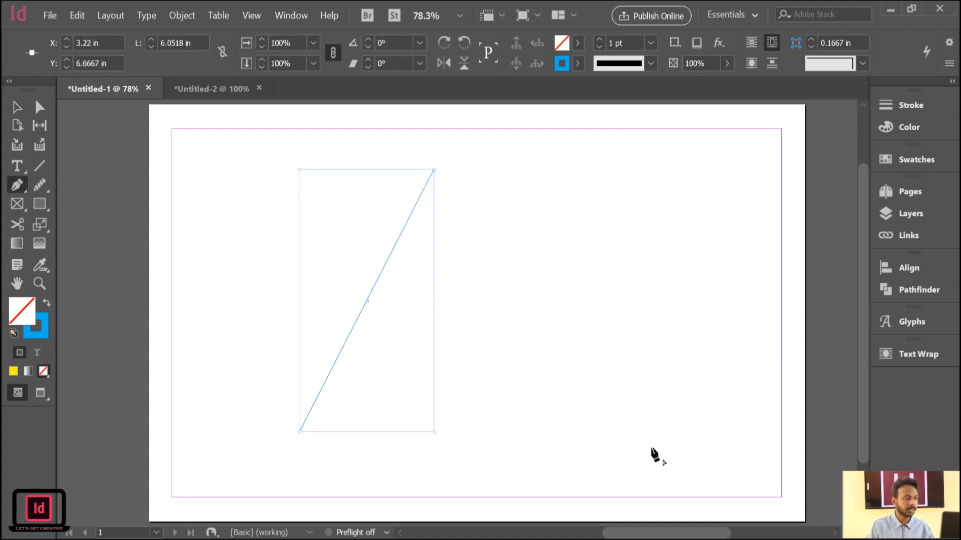
left_click(662, 435)
left_click(533, 314)
left_click(529, 203)
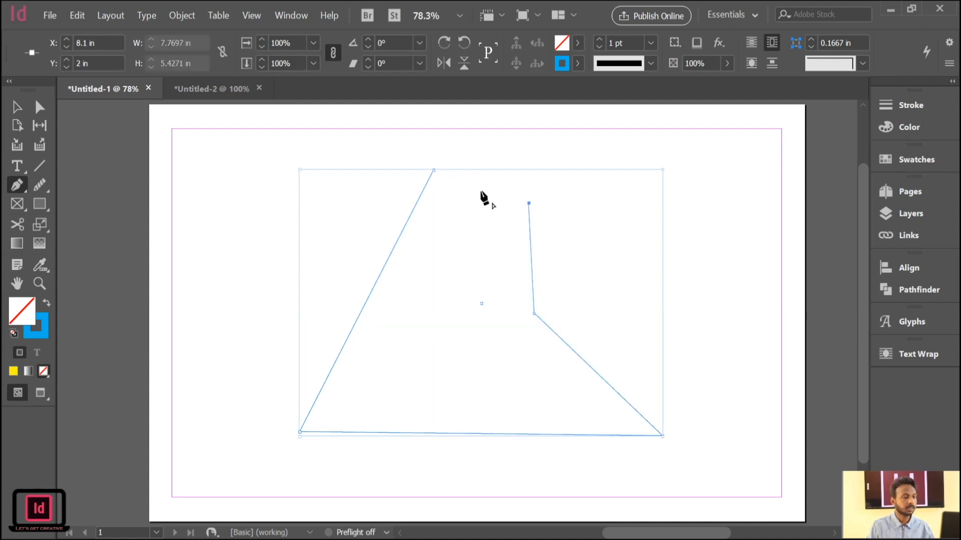
left_click(434, 170)
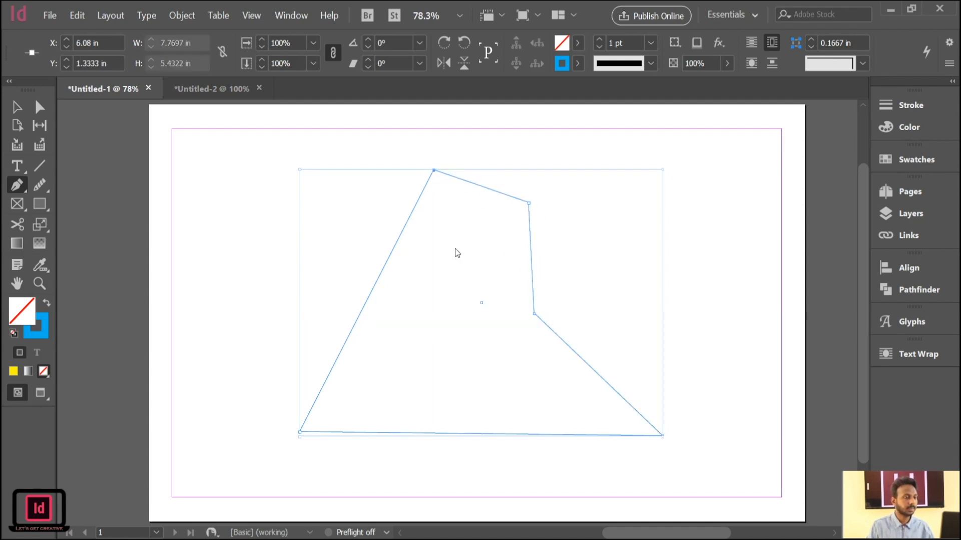
left_click(16, 106)
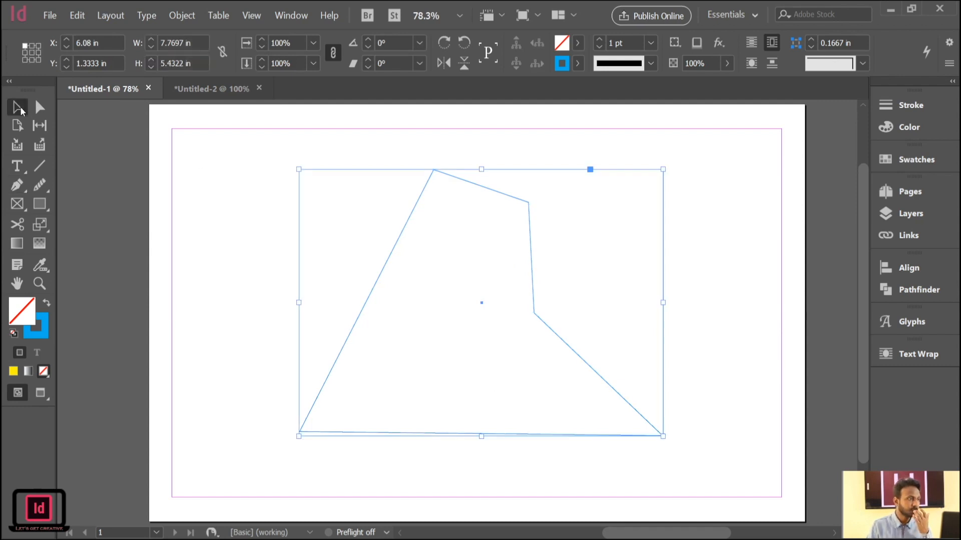
Place the teal-green bubbles image as a loose 6 × 4 in picture over the pen-drawn shape, and delete it.
left_click(491, 263)
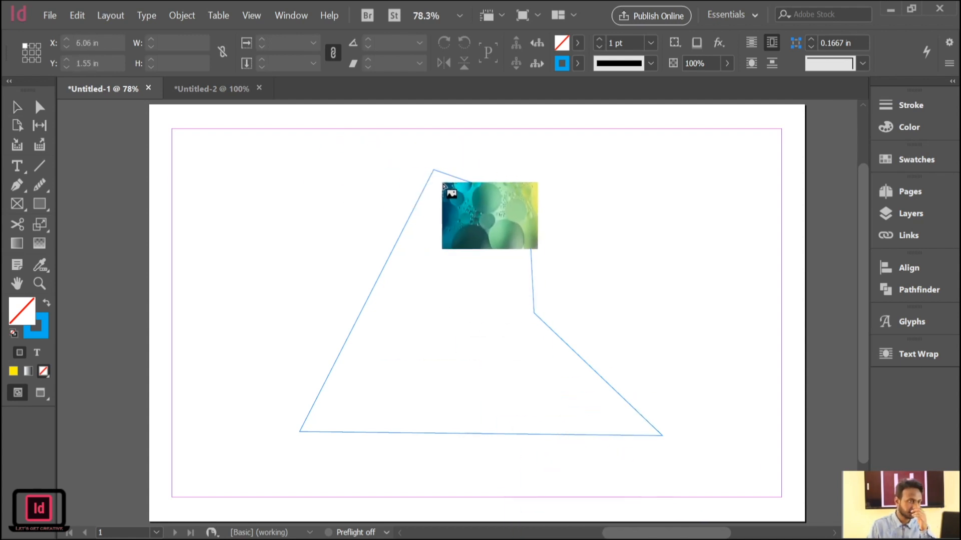
left_click_drag(425, 179, 495, 375)
left_click_drag(568, 279, 496, 300)
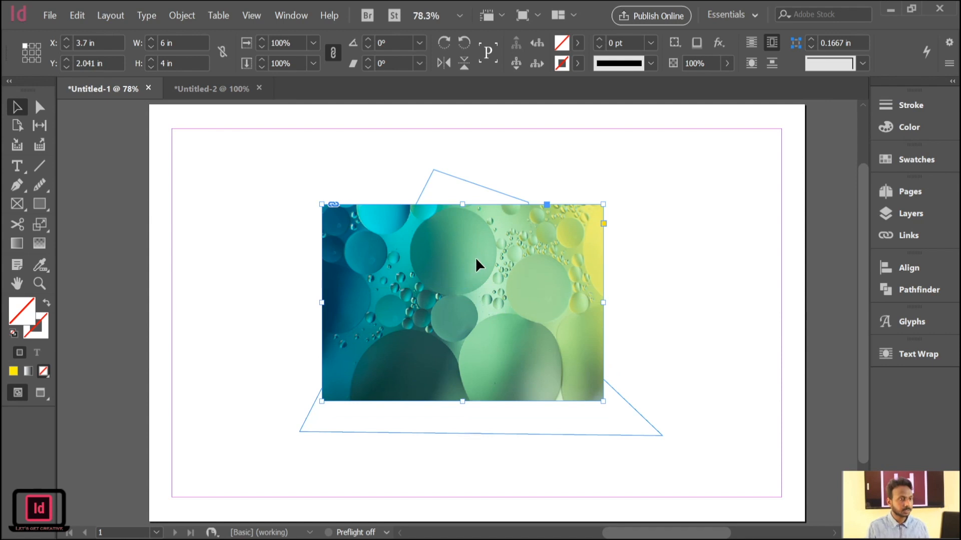
left_click_drag(458, 273, 458, 271)
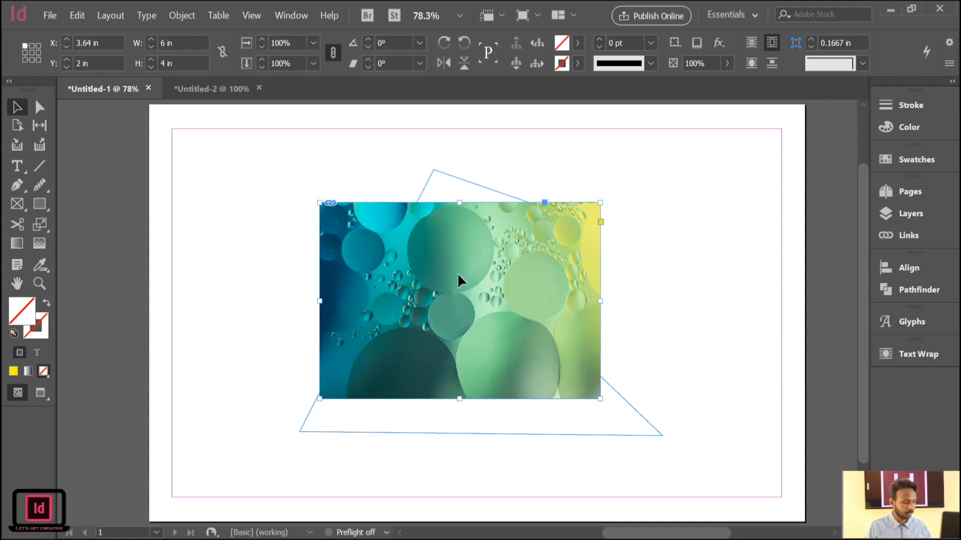
key("Delete")
Undo the image deletion, and remove the loose bubbles image from the page again.
left_click_drag(363, 193, 600, 413)
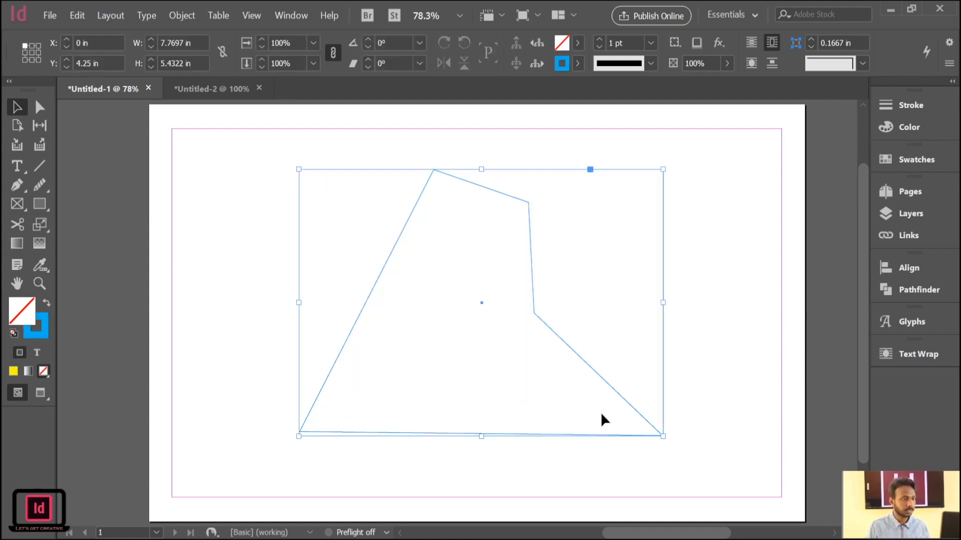
left_click(532, 279)
left_click(531, 280)
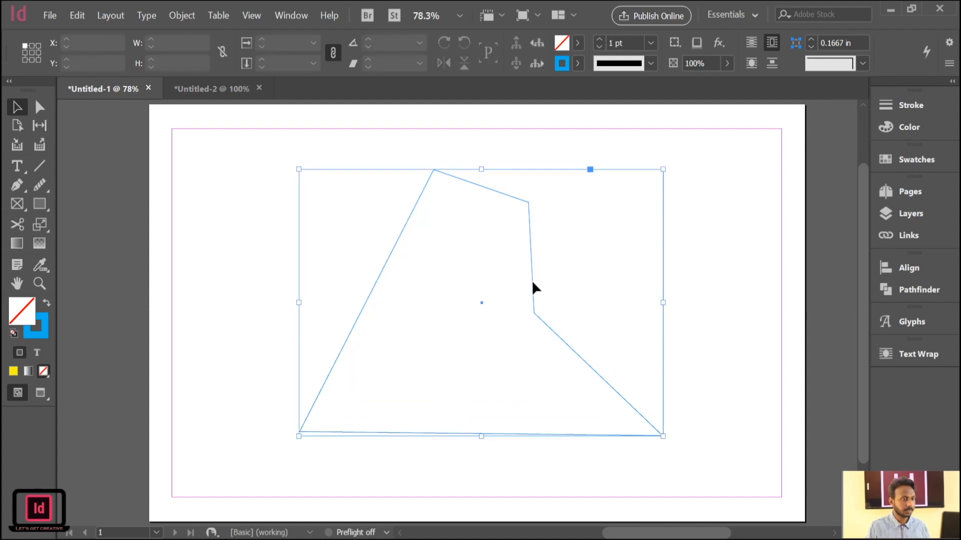
key("ctrl+z")
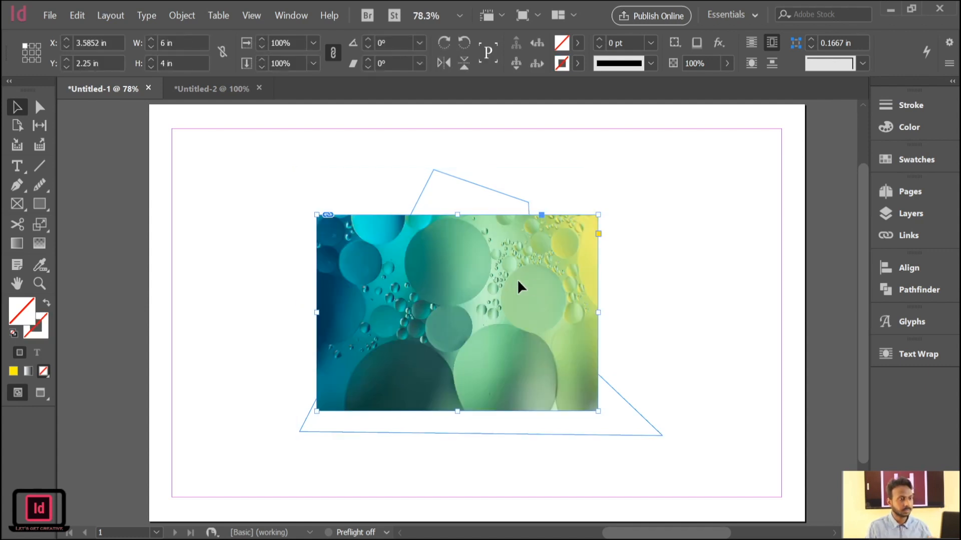
key("Delete")
Place the bubbles image inside the pen-drawn shape so that the shape acts as its frame.
left_click_drag(404, 175, 521, 375)
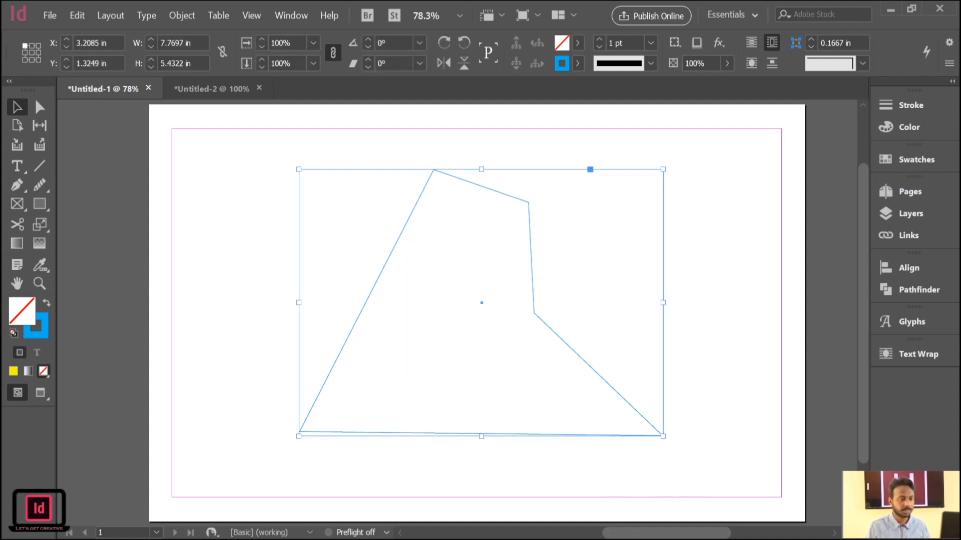
left_click(556, 236)
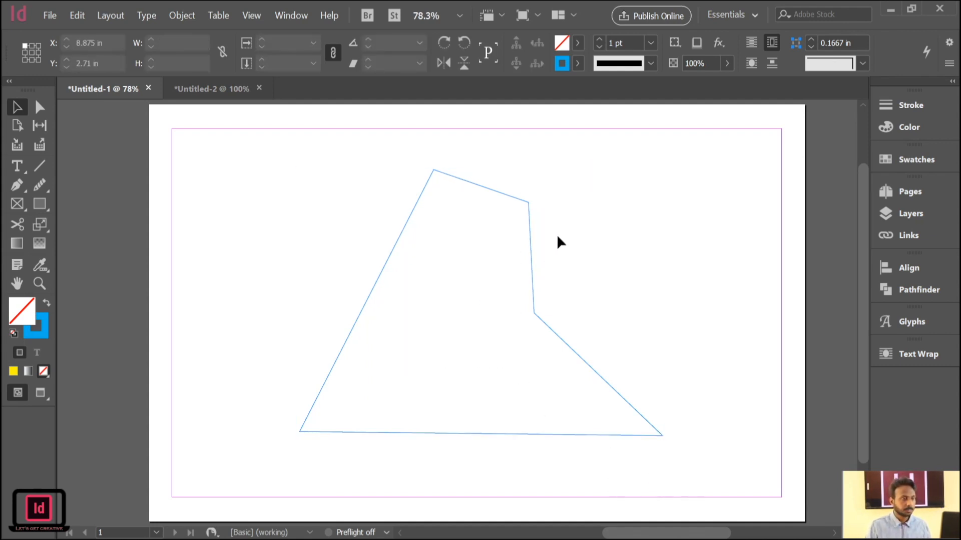
left_click(511, 195)
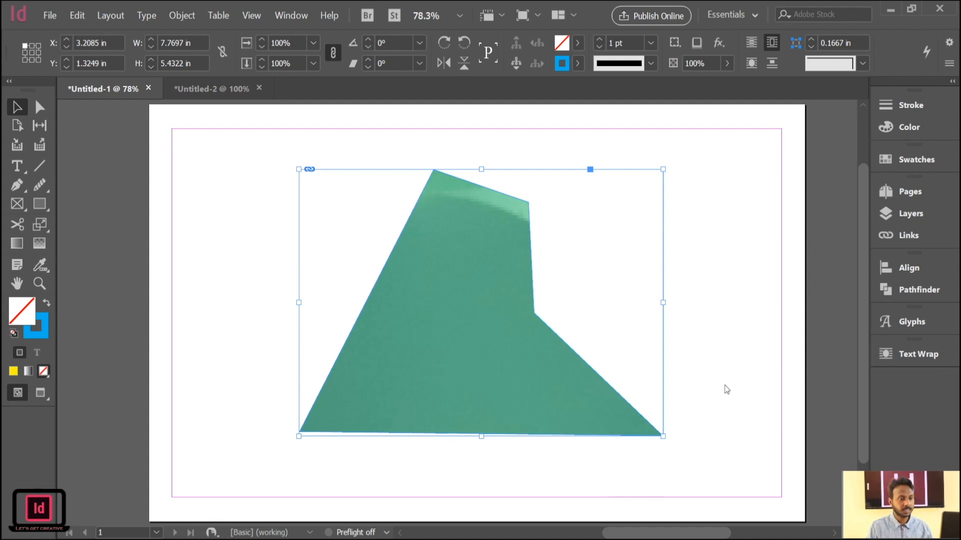
Try fitting the frame to the image, undo it, and fill the shape proportionally with the bubbles image.
key("ctrl+alt+c")
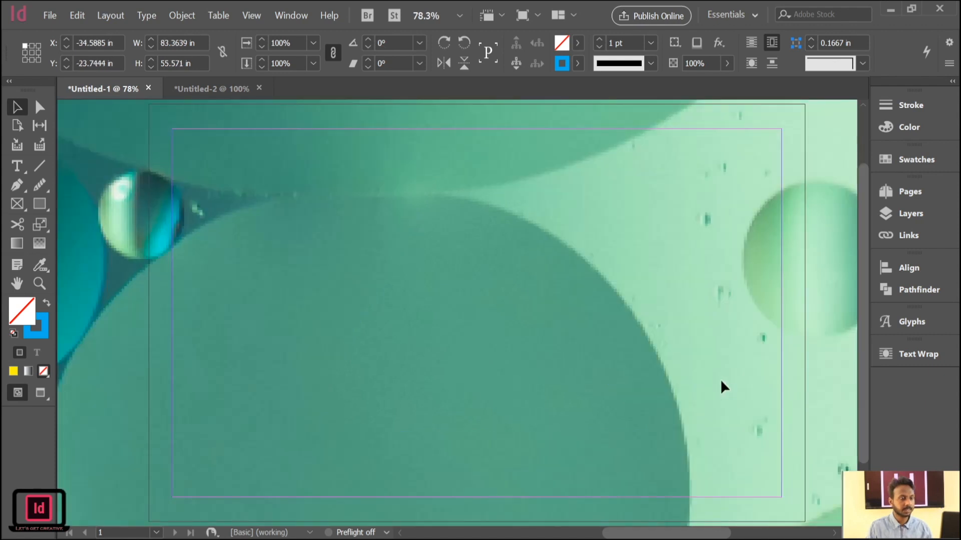
key("ctrl+z")
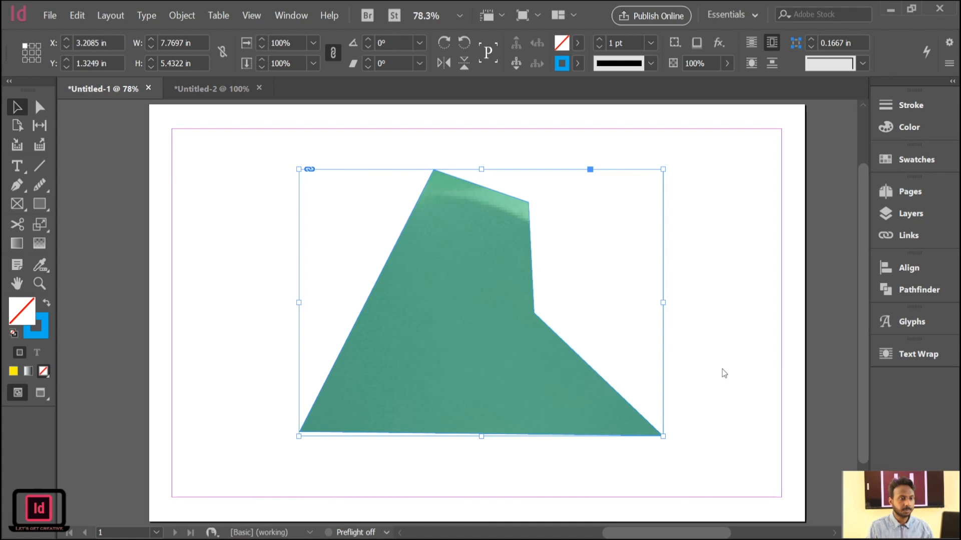
key("ctrl+alt+shift+c")
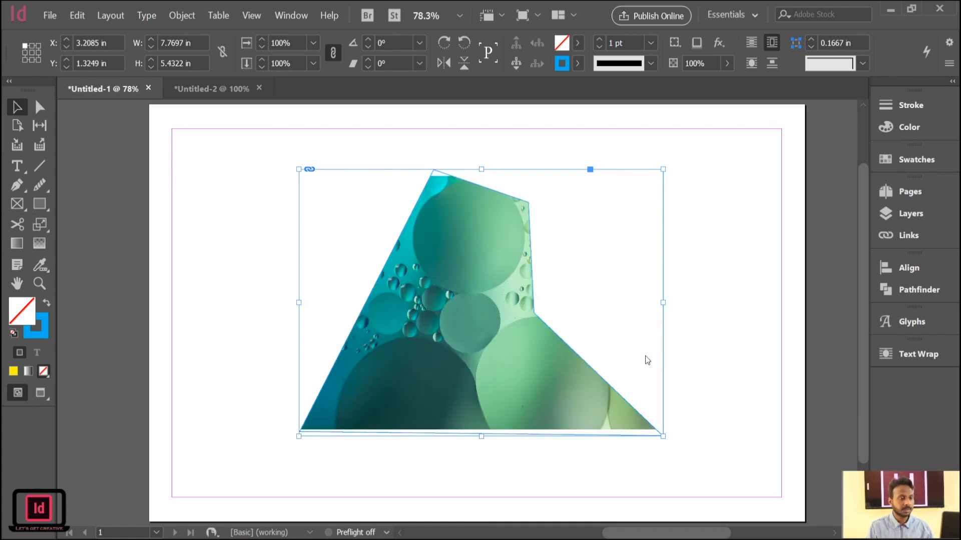
Move the image-filled shape to about X 1.66 in, Y 1.07 in, and delete it.
left_click_drag(483, 342, 411, 329)
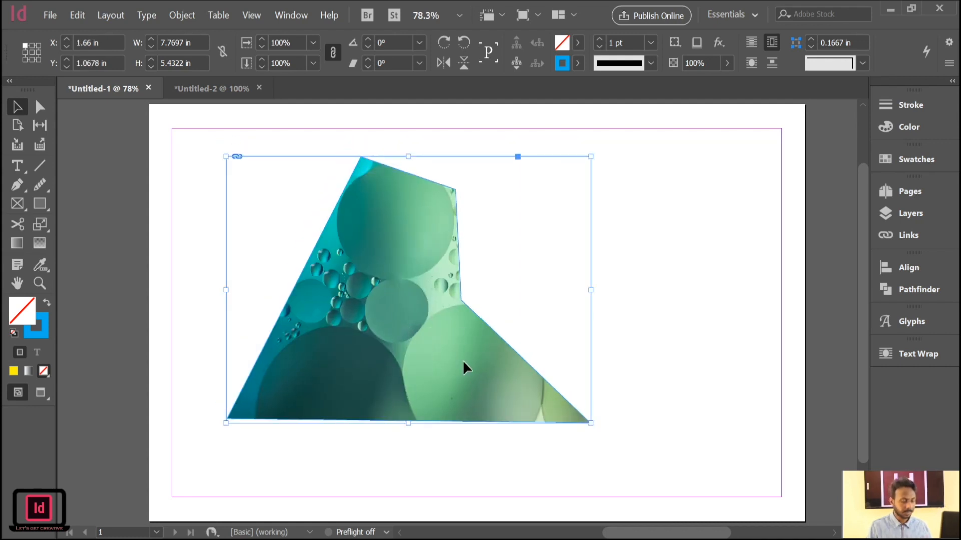
key("Delete")
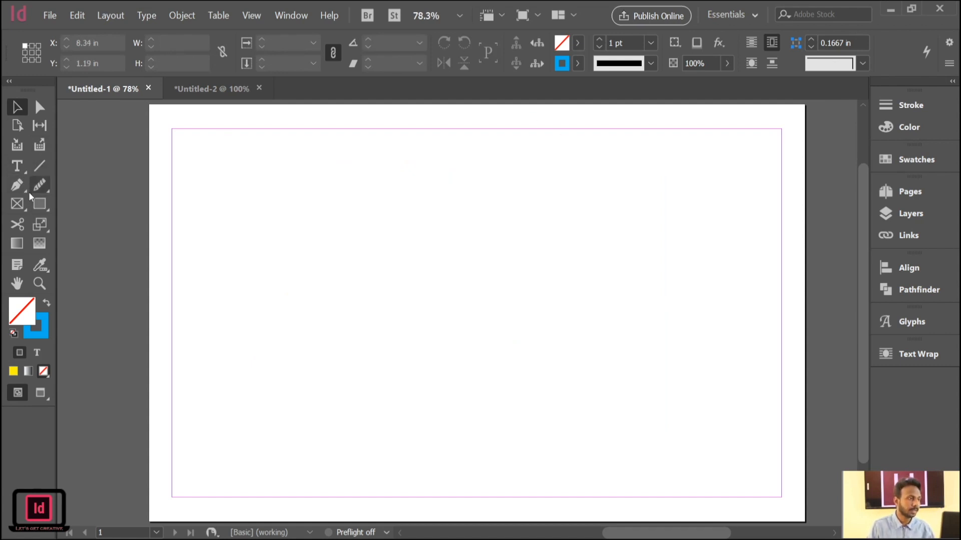
Draw another angular shape about 6.63 in wide and 4.51 in high with the Pen tool, and delete it.
left_click(17, 185)
left_click(355, 178)
left_click(275, 370)
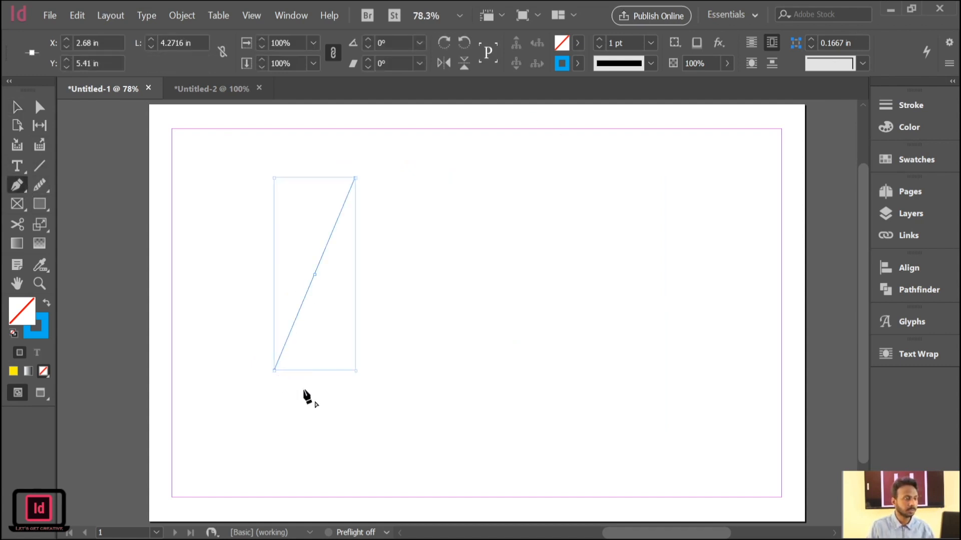
left_click(584, 398)
left_click(429, 289)
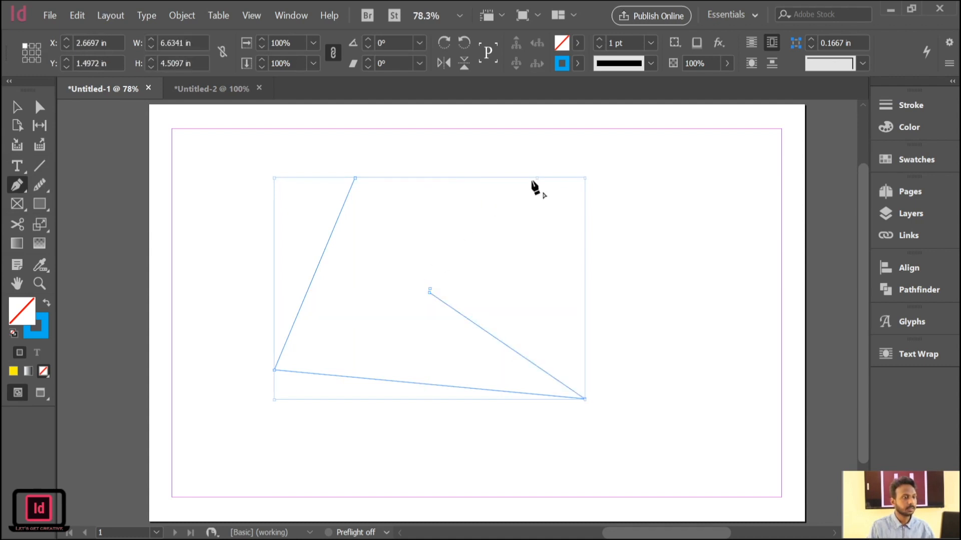
left_click(533, 178)
left_click(430, 291)
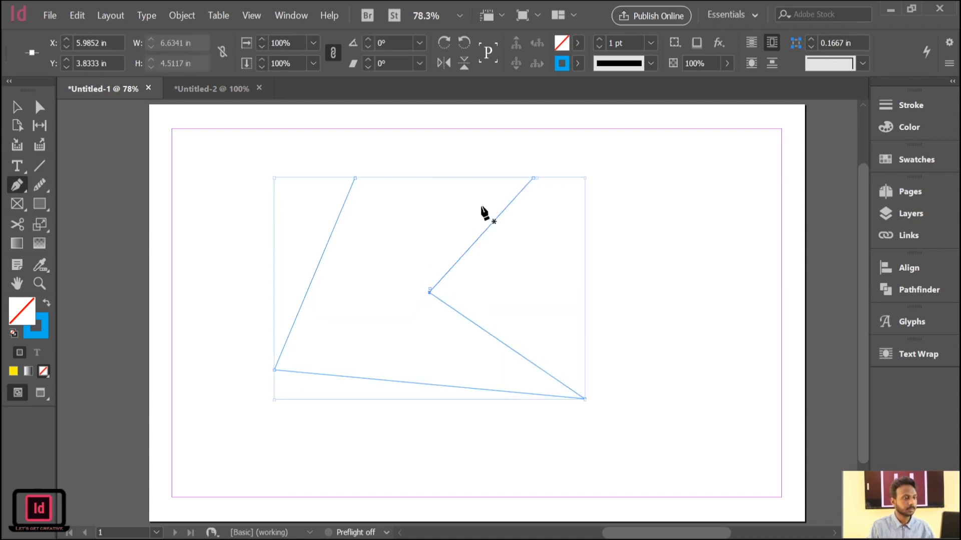
left_click(355, 179)
key("Delete")
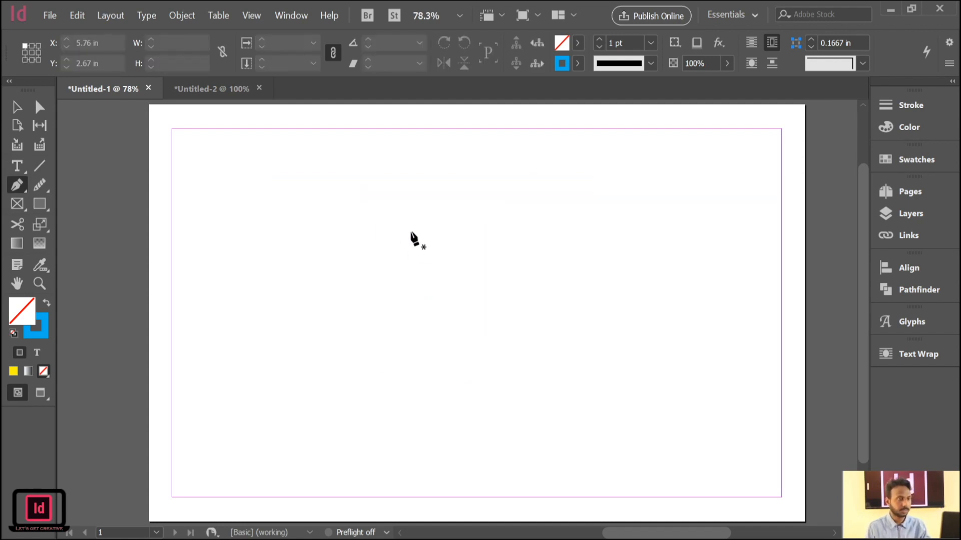
Draw a closed five-point angular shape about 7.19 in wide and 4.35 in high with the Pen tool.
left_click(396, 186)
left_click(299, 399)
left_click(549, 398)
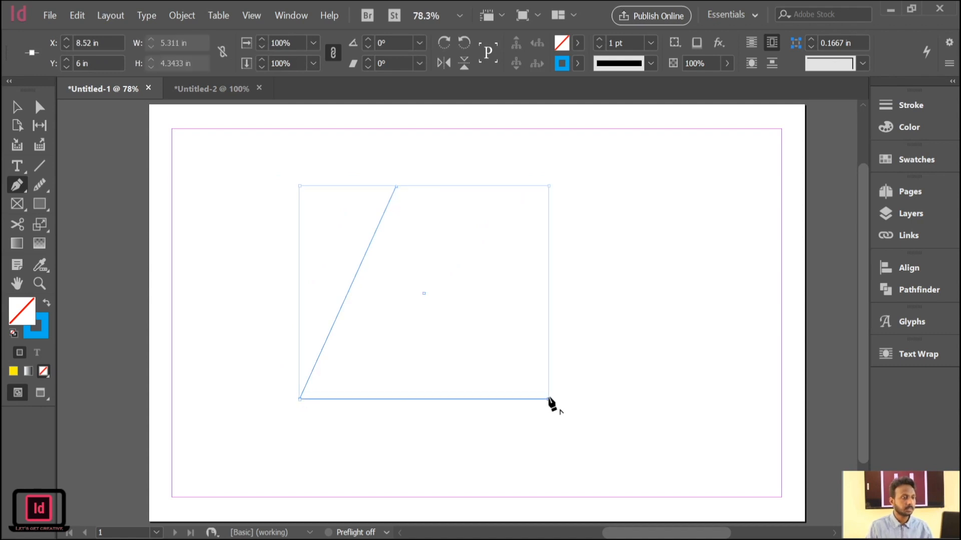
left_click(458, 304)
left_click(634, 228)
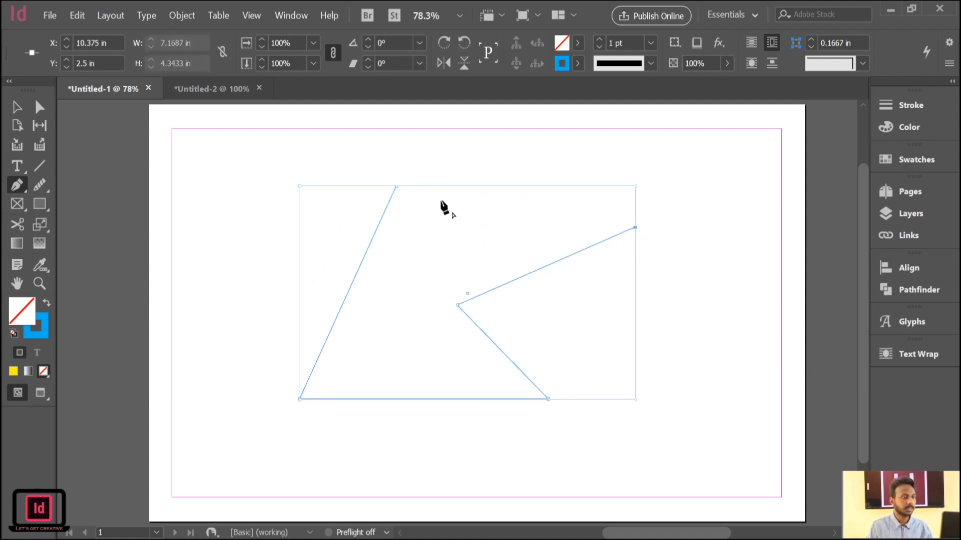
left_click(396, 186)
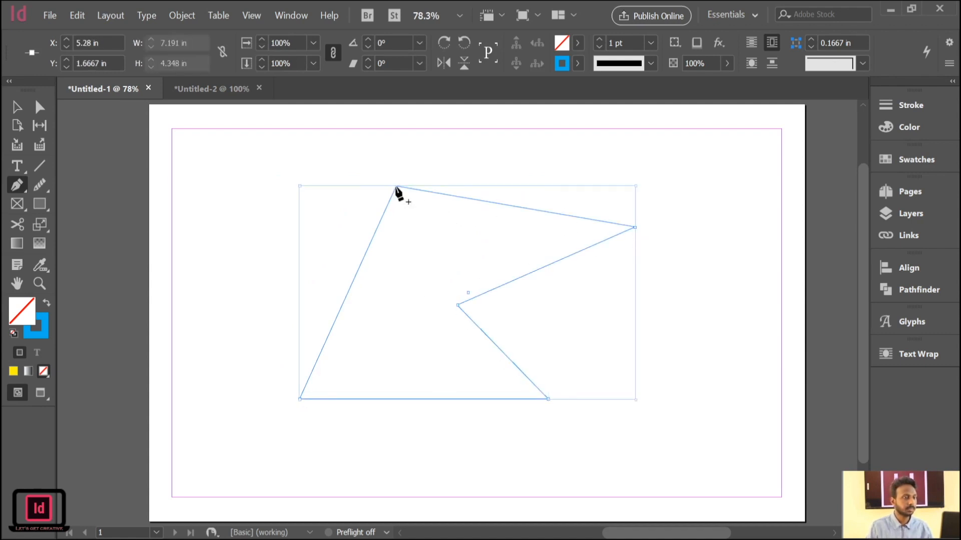
Place the café image inside the pen-drawn shape and fill the shape proportionally with it.
left_click(420, 227)
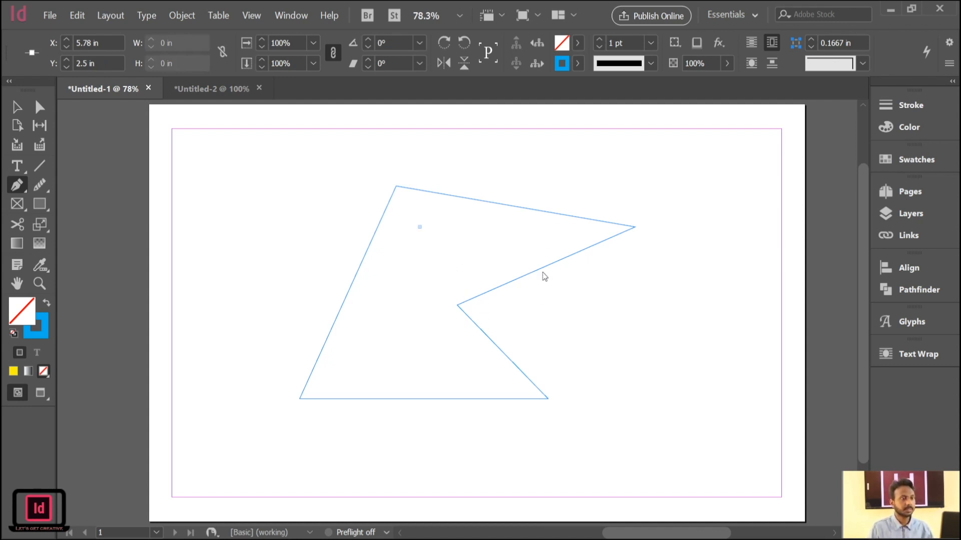
left_click(673, 496)
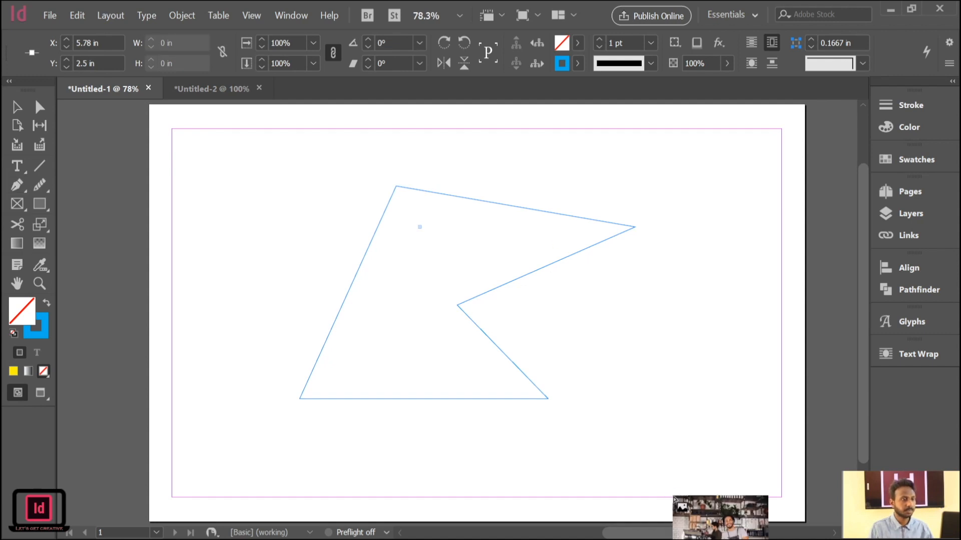
left_click(502, 376)
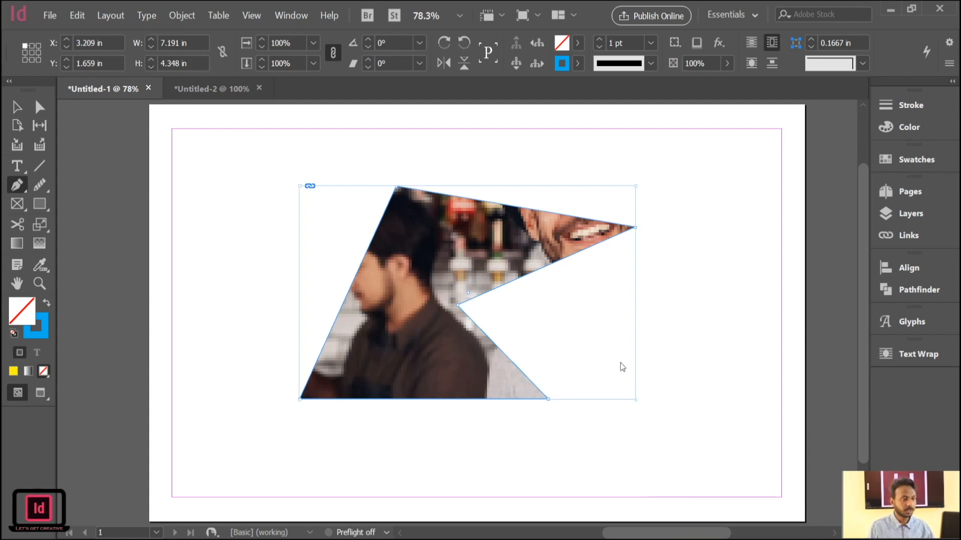
key("ctrl+alt+shift+c")
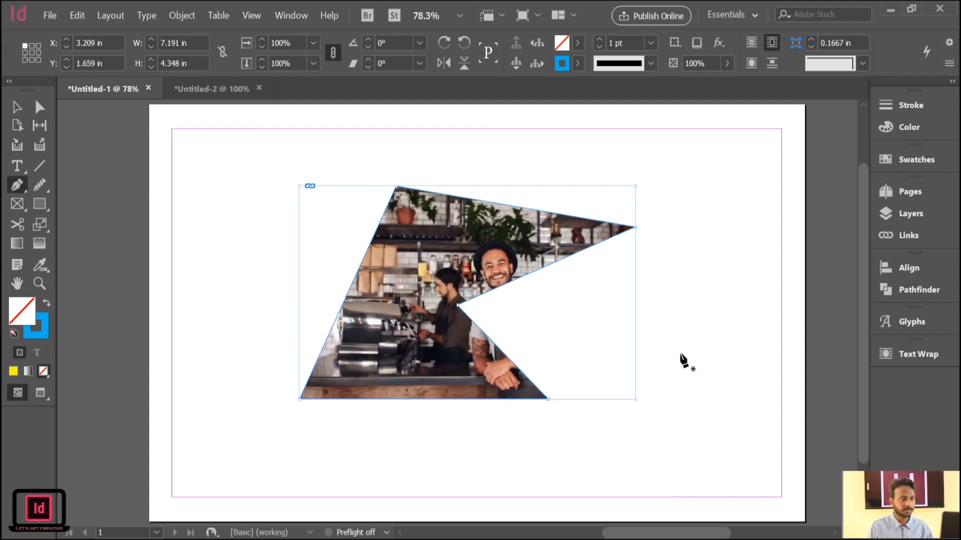
Delete the stray pen path and the café image-filled shape to clear the page.
left_click(423, 321)
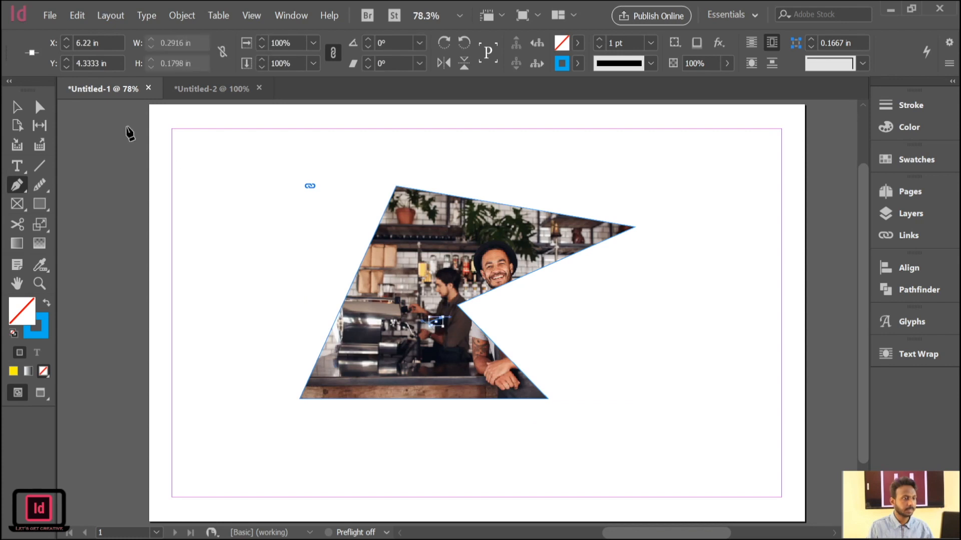
left_click(13, 112)
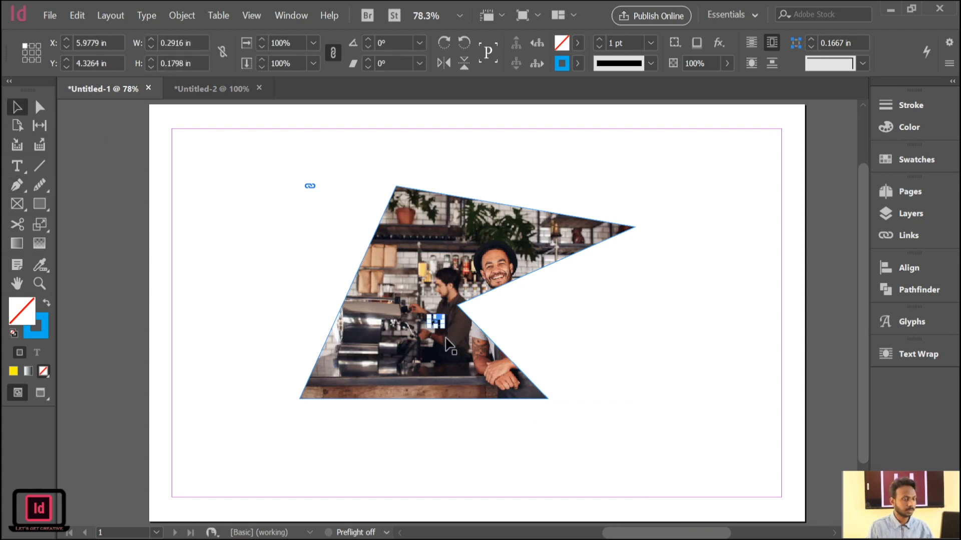
key("Delete")
left_click_drag(420, 297, 404, 344)
left_click(690, 300)
left_click_drag(333, 348, 403, 329)
left_click_drag(665, 221, 323, 506)
key("Delete")
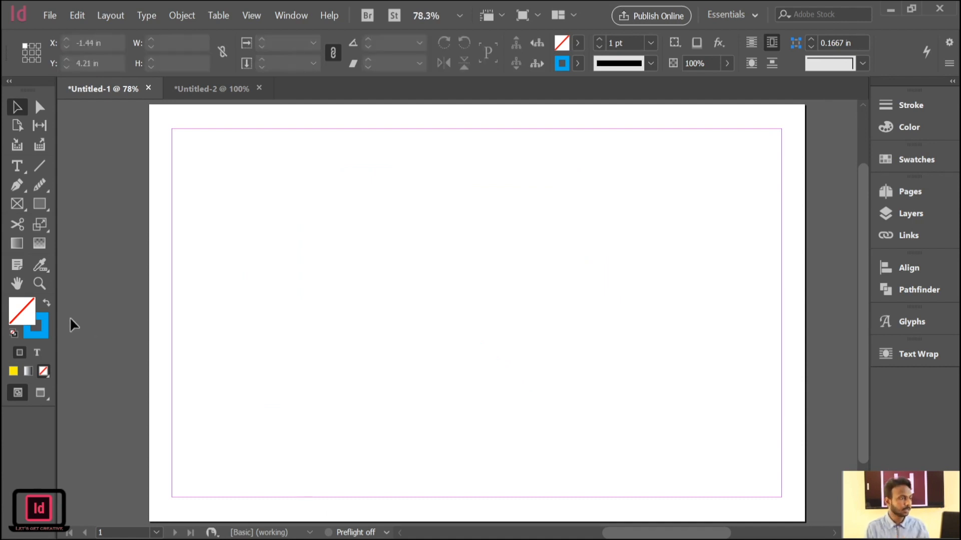
Draw a circle about 3.67 in across with the Ellipse tool and move it to about X 2.7 in, Y 1.5 in.
left_click(43, 209)
key("l")
left_click_drag(337, 275, 455, 378)
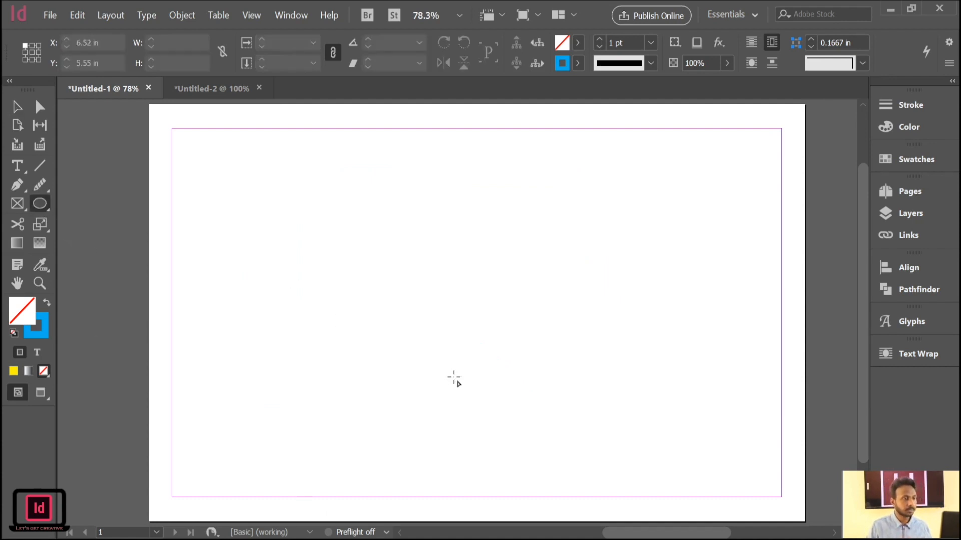
left_click_drag(263, 214, 369, 302)
left_click(19, 108)
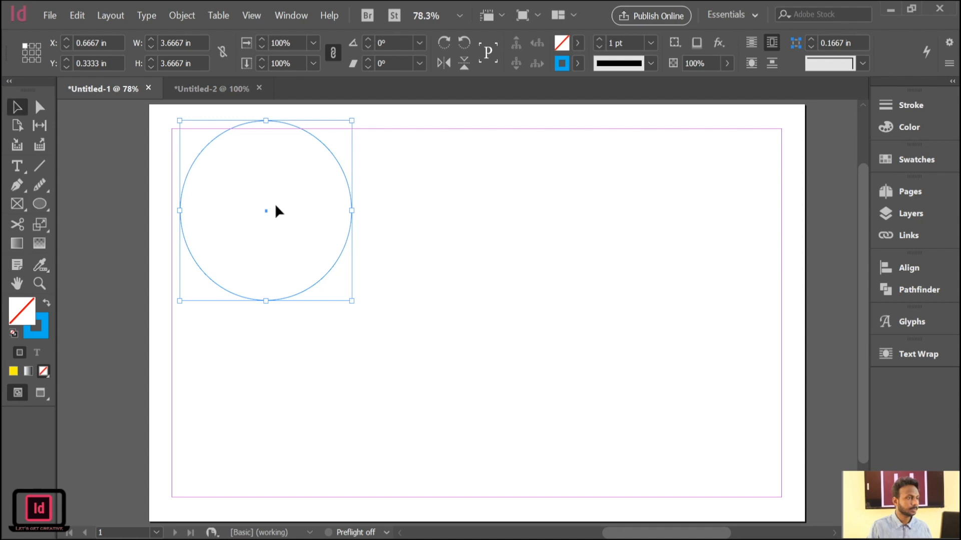
left_click_drag(349, 218, 445, 275)
Give the circle a yellow stroke with a weight of 3 pt.
left_click(578, 66)
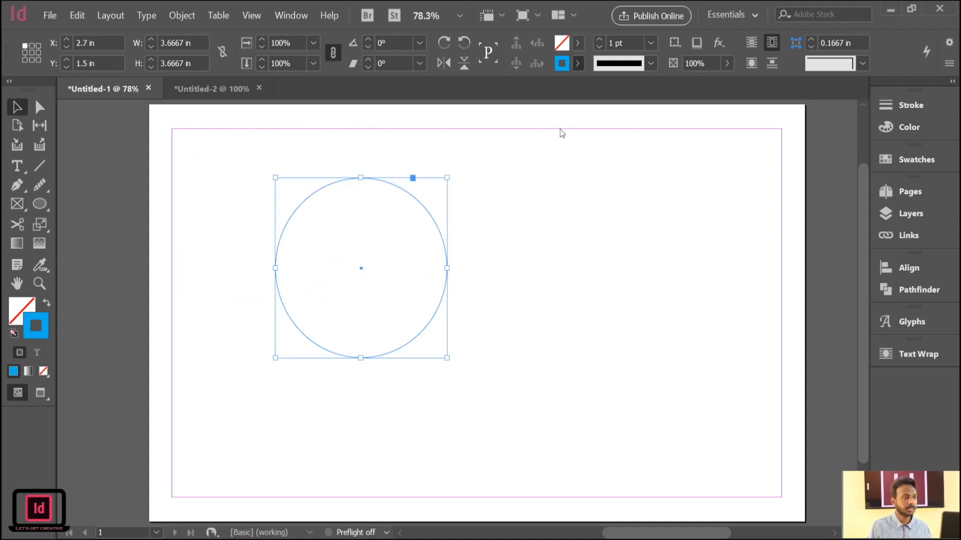
left_click(436, 210)
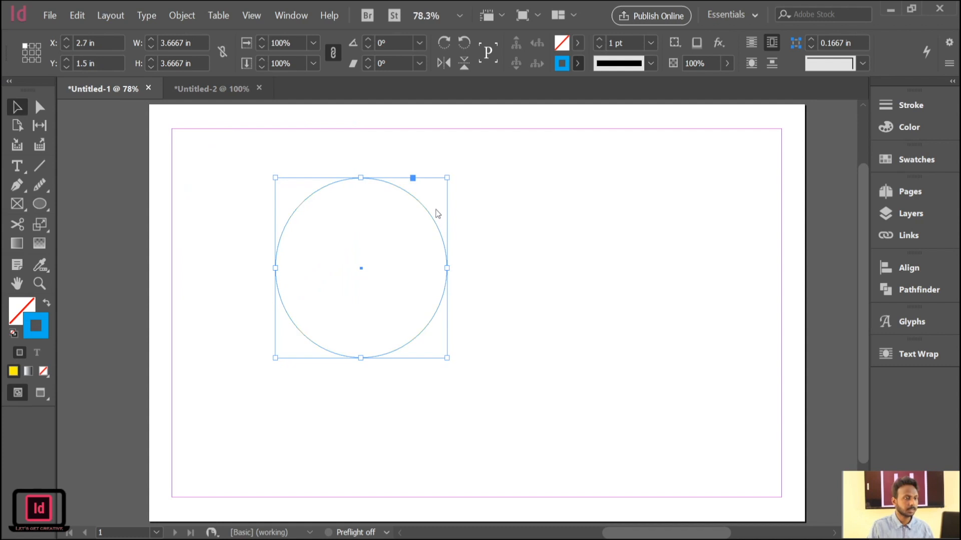
left_click(599, 40)
left_click(599, 39)
left_click(226, 193)
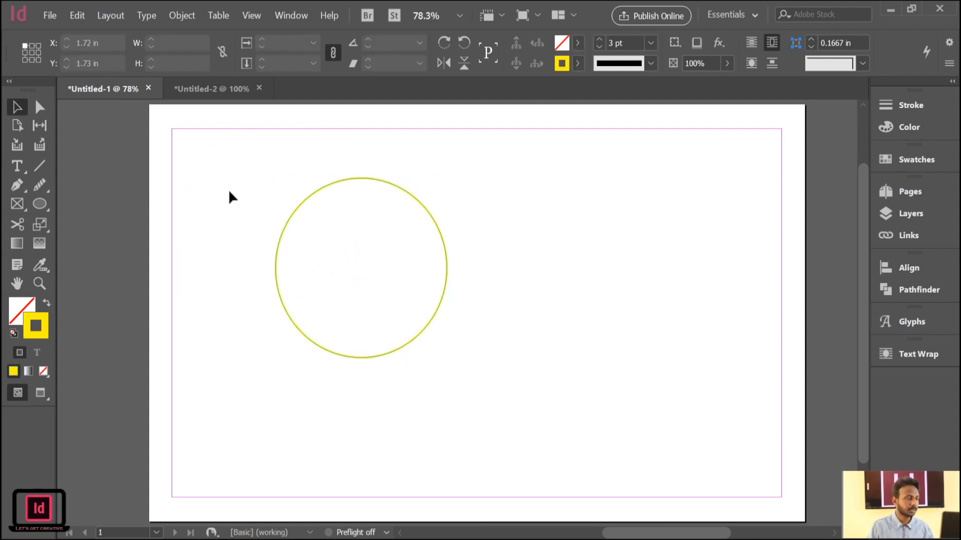
Place the blue floral image inside the circle and fill the circle proportionally with it.
left_click_drag(480, 190, 376, 425)
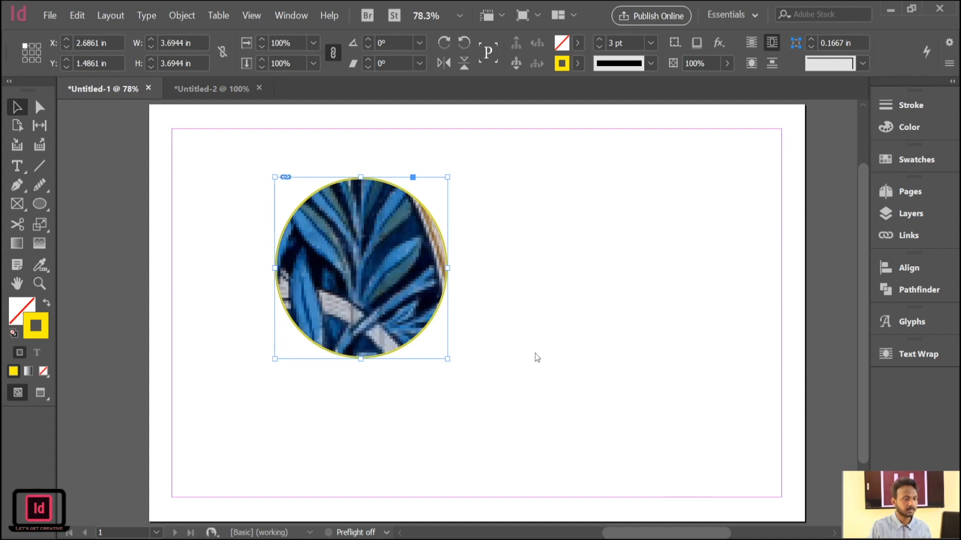
key("ctrl+alt+shift+c")
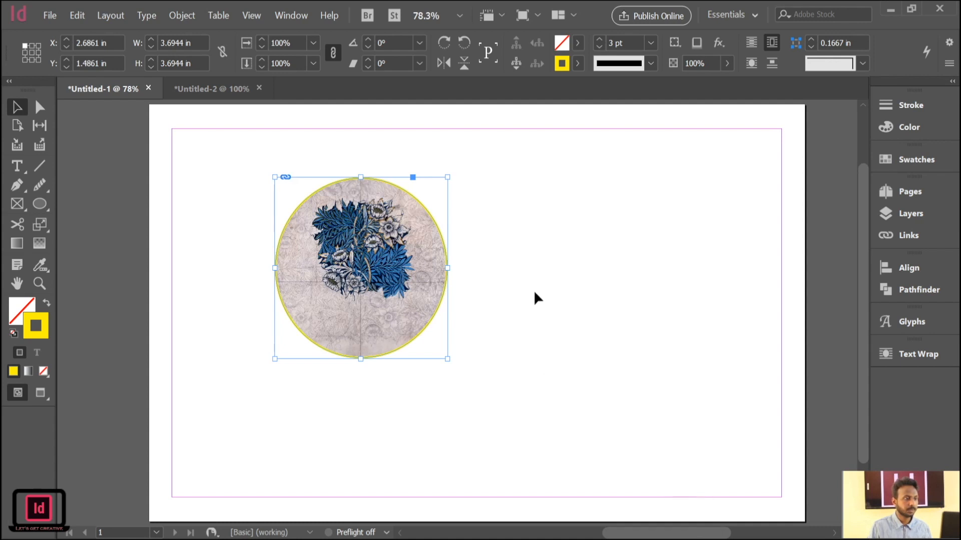
left_click(534, 290)
left_click_drag(494, 198, 349, 390)
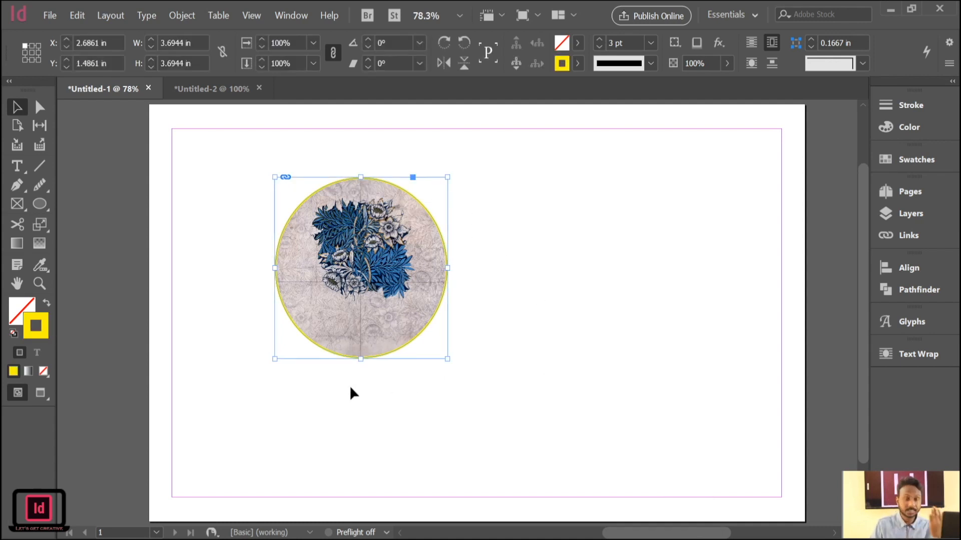
left_click(508, 236)
left_click_drag(510, 186, 349, 456)
left_click(575, 320)
left_click(358, 237)
left_click(539, 283)
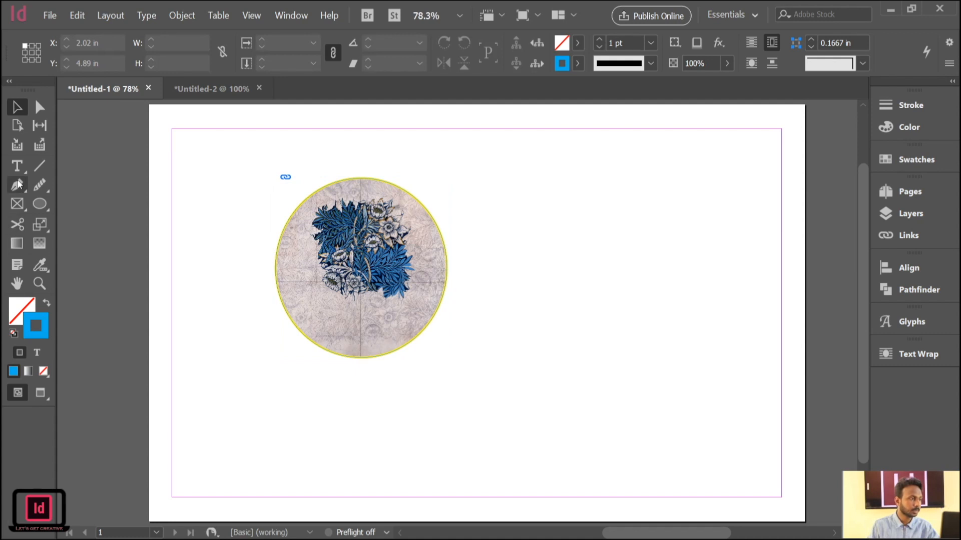
Draw a text frame about 5.3 in wide below the circle and paste the copied article text about sustainable fashion into it.
left_click(17, 165)
left_click_drag(366, 360, 613, 416)
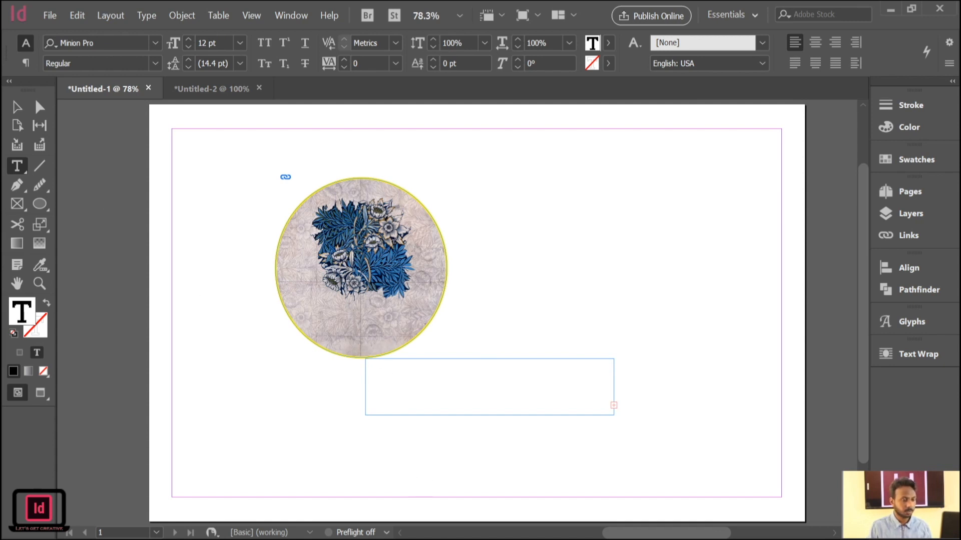
key("ctrl+d")
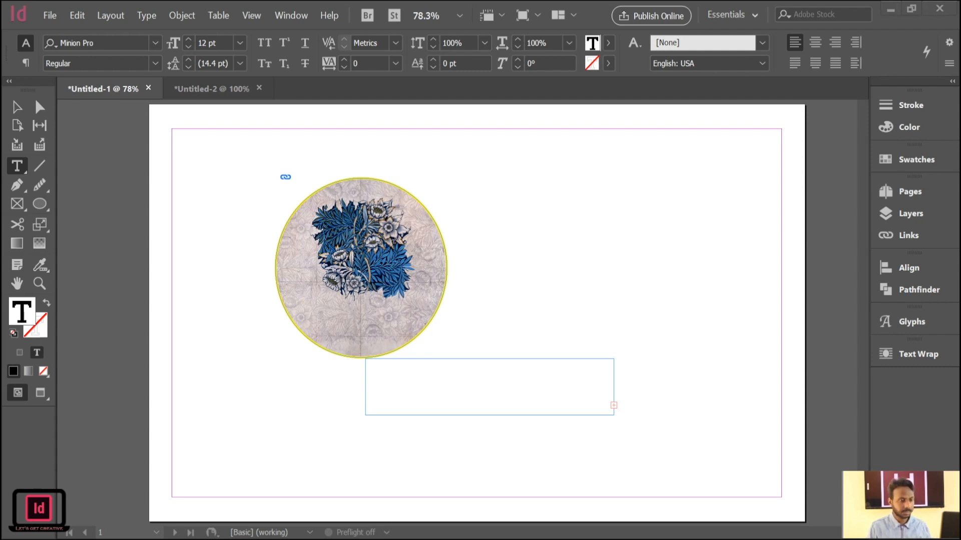
left_click(473, 398)
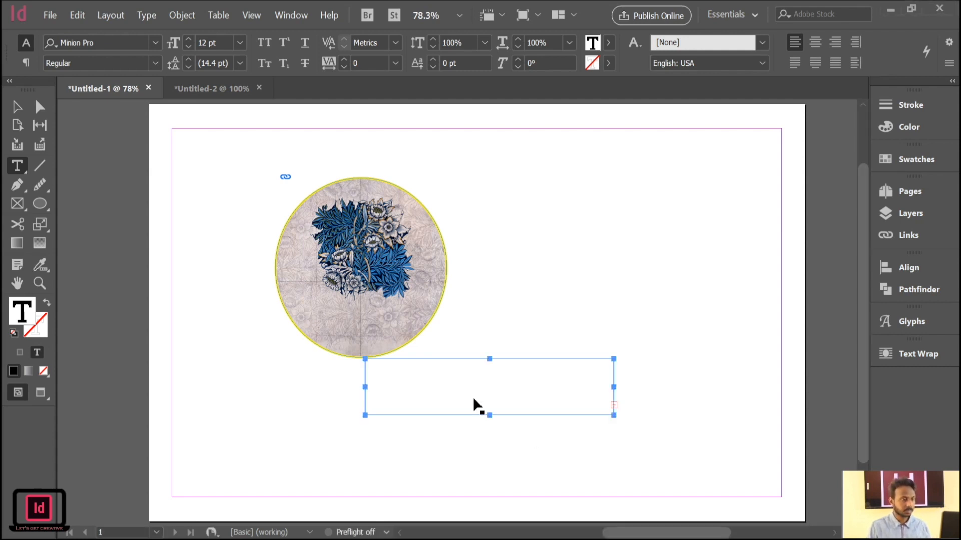
key("ctrl+v")
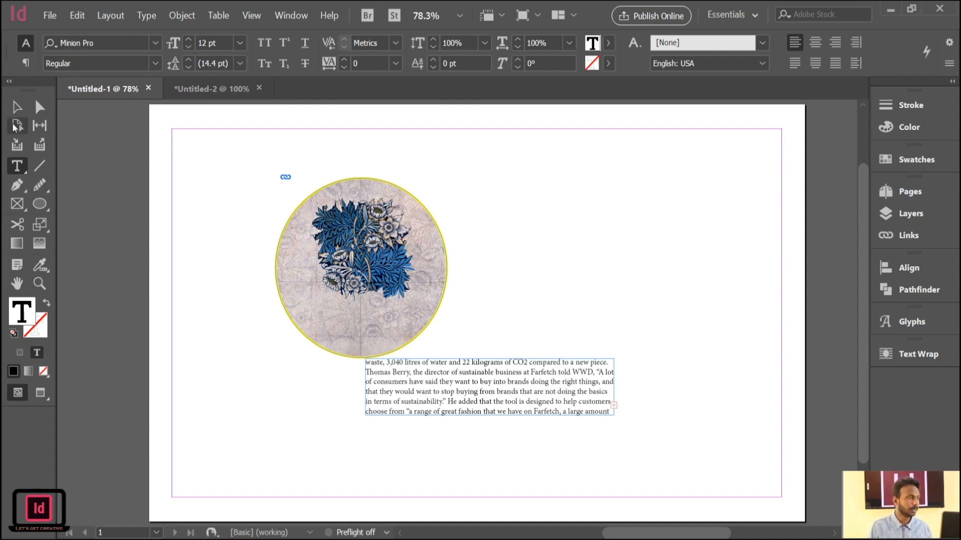
Enlarge the text frame to about 4.06 in high and move it beside the circle at about X 6.38 in, Y 2.67 in.
left_click(17, 107)
left_click_drag(500, 411, 614, 427)
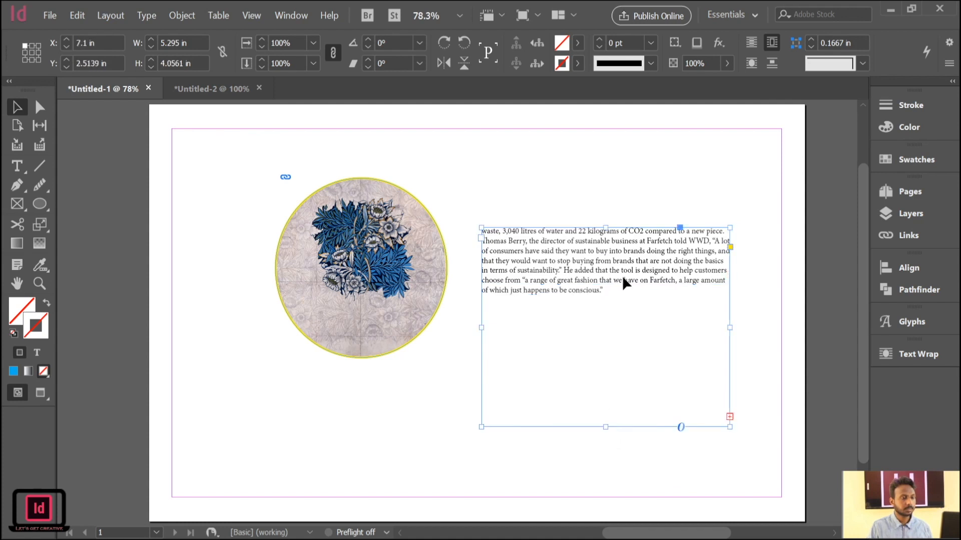
left_click_drag(569, 262, 536, 270)
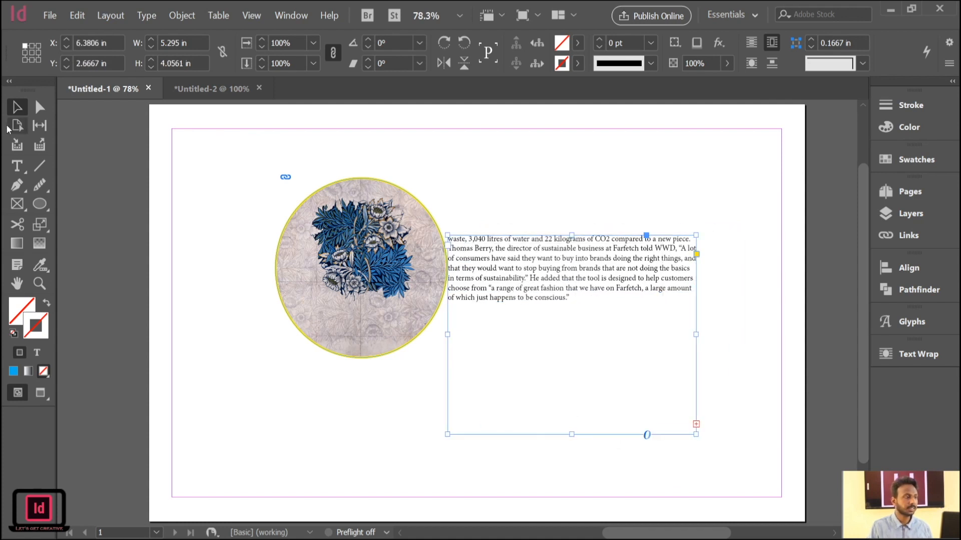
Set all the article text to 19 pt and colour it yellow.
left_click(16, 165)
left_click_drag(579, 311, 450, 229)
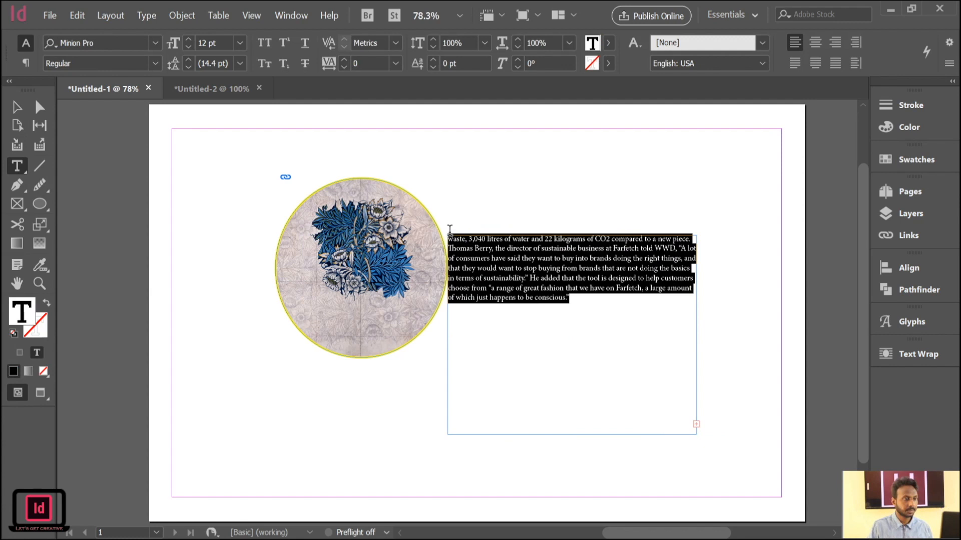
left_click(189, 40)
left_click(188, 40)
left_click(189, 40)
left_click(188, 40)
left_click(188, 40)
left_click(189, 40)
left_click(189, 40)
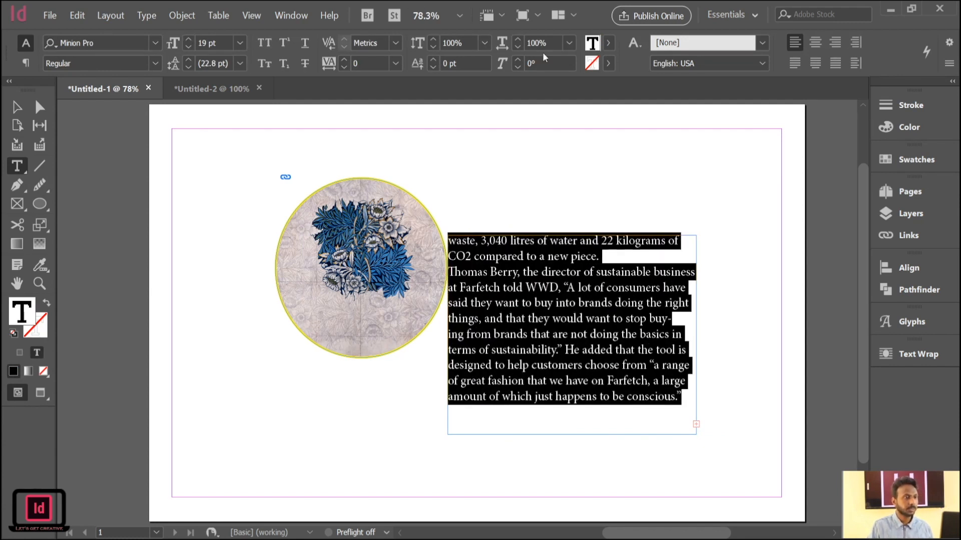
left_click(608, 44)
left_click(509, 186)
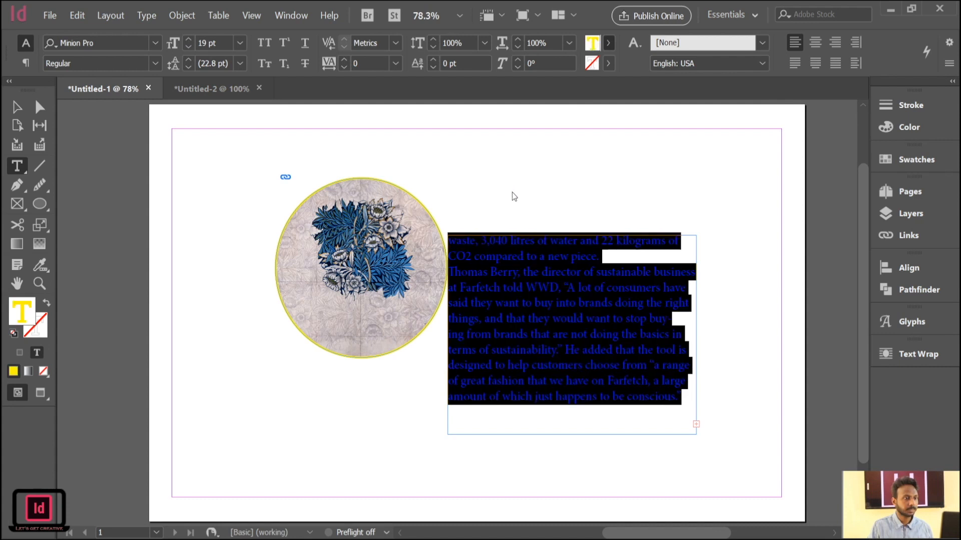
Move the image-filled circle away from the text to about X 1.4 in, Y 1.33 in, and select the text frame.
left_click(28, 105)
left_click_drag(363, 250, 320, 243)
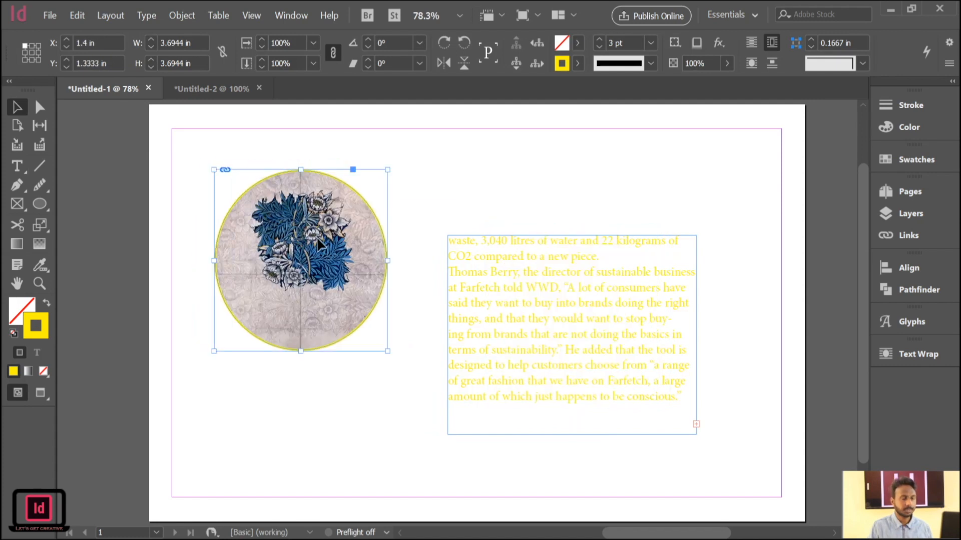
left_click(554, 316)
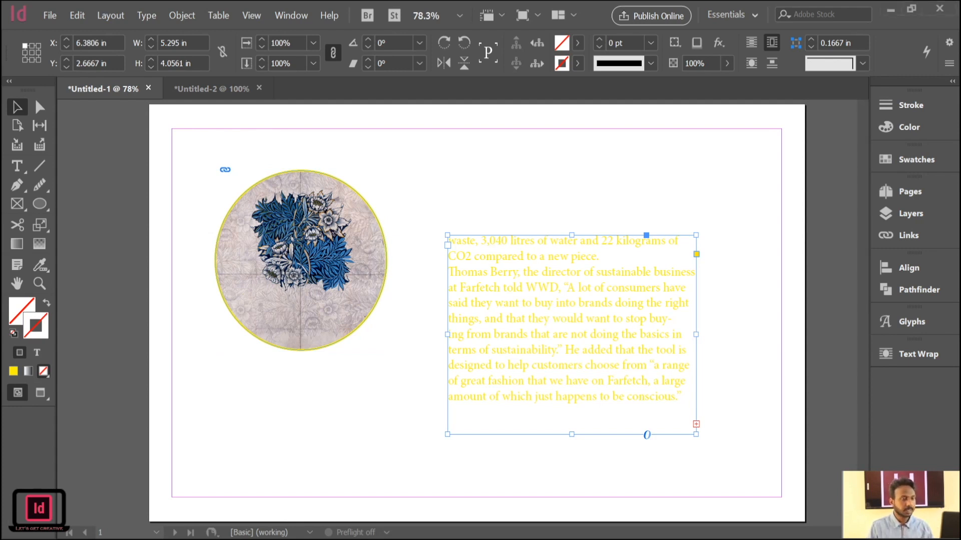
Switch to the Untitled-2 newspaper document and go to its blank three-column second page.
left_click(238, 103)
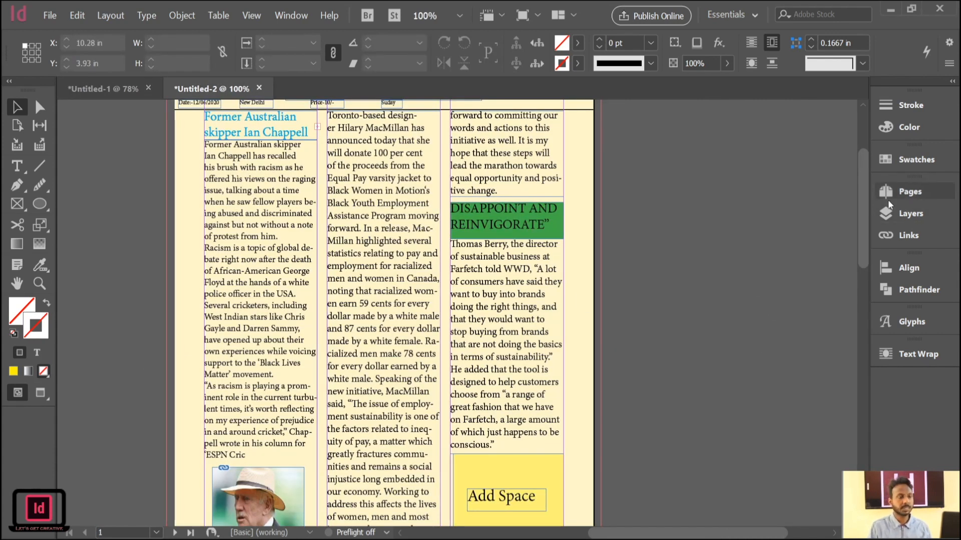
left_click(905, 212)
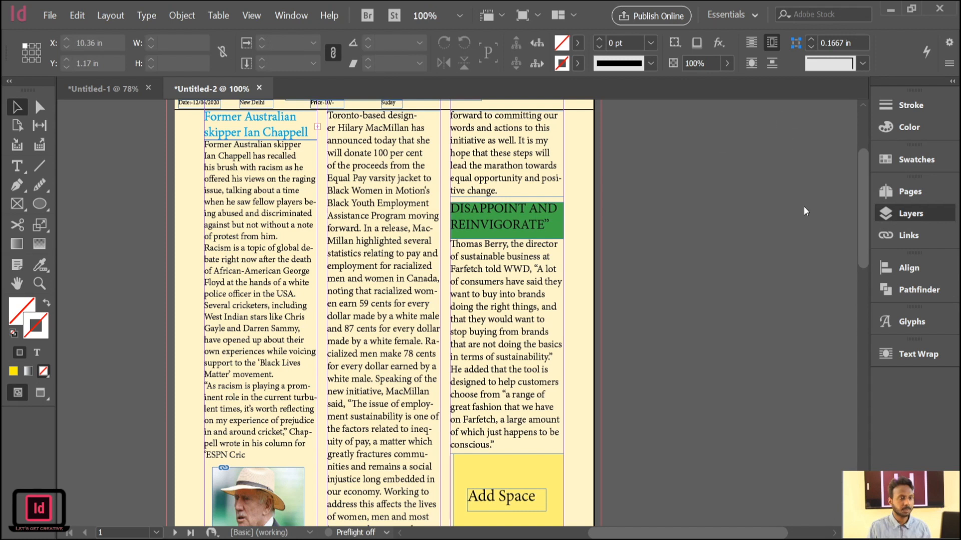
scroll(634, 300, "down", 15)
left_click_drag(152, 329, 569, 360)
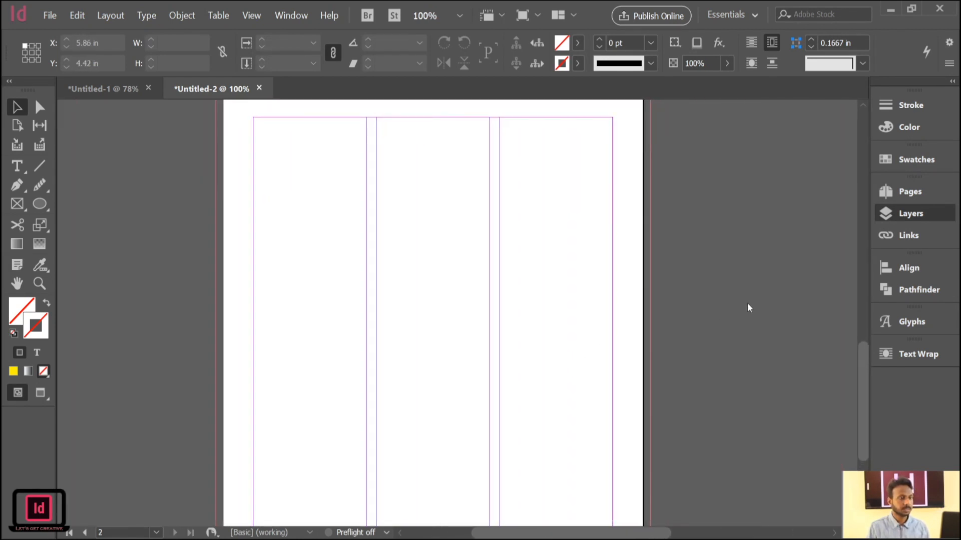
left_click_drag(528, 195, 533, 218)
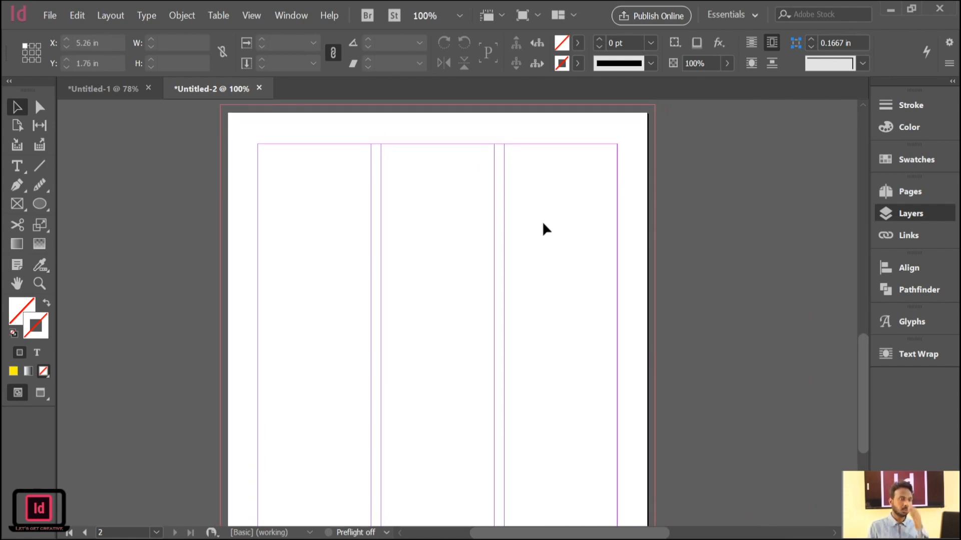
Draw a rectangle about 1.89 × 2.67 in at the first column's upper edge and place the food photo in it.
left_click(39, 206)
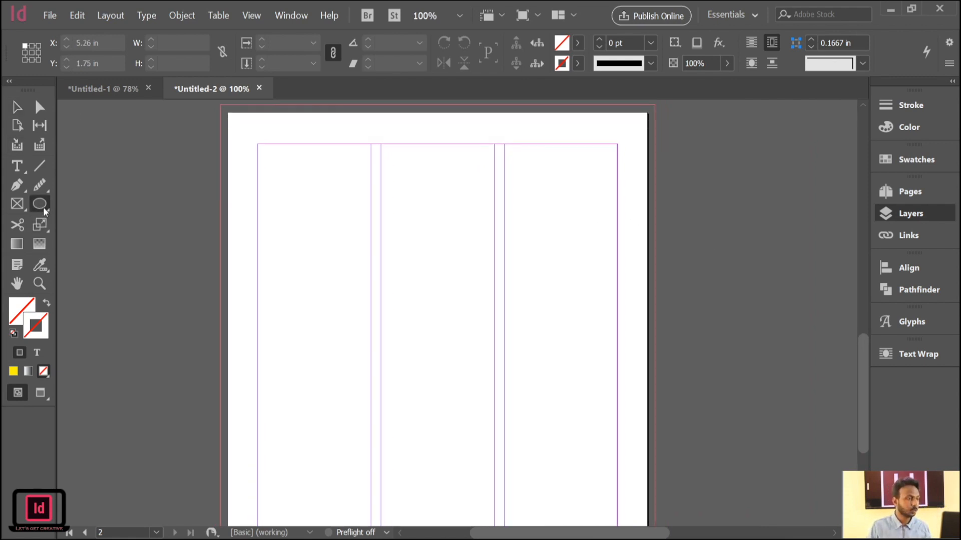
key("m")
left_click_drag(260, 145, 371, 311)
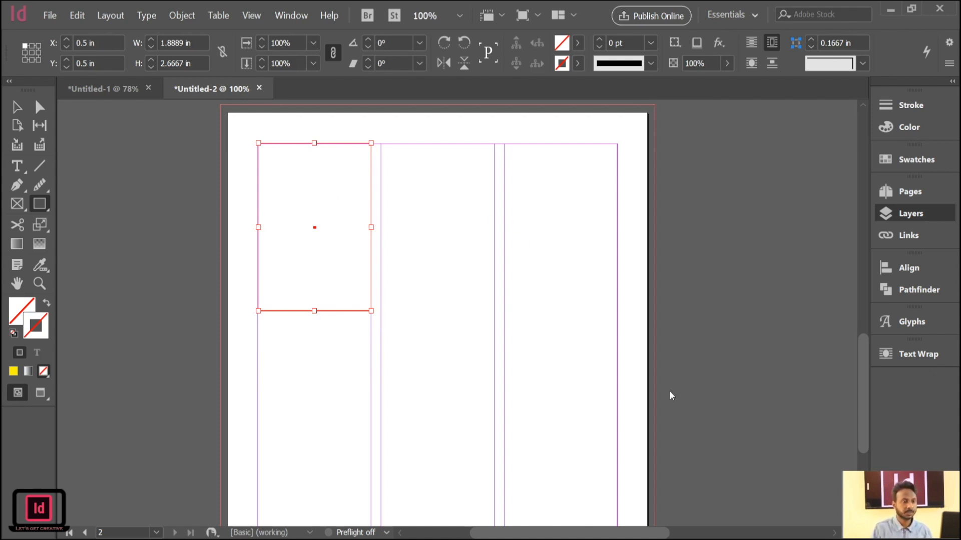
left_click(670, 495)
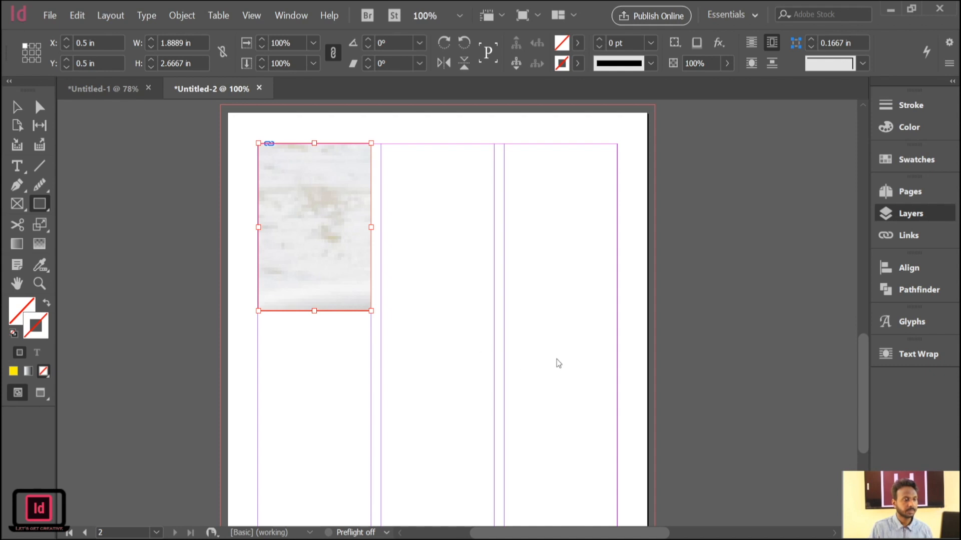
left_click(16, 107)
Check the Untitled-1 layout and return to the first page of the Untitled-2 newspaper.
left_click(122, 88)
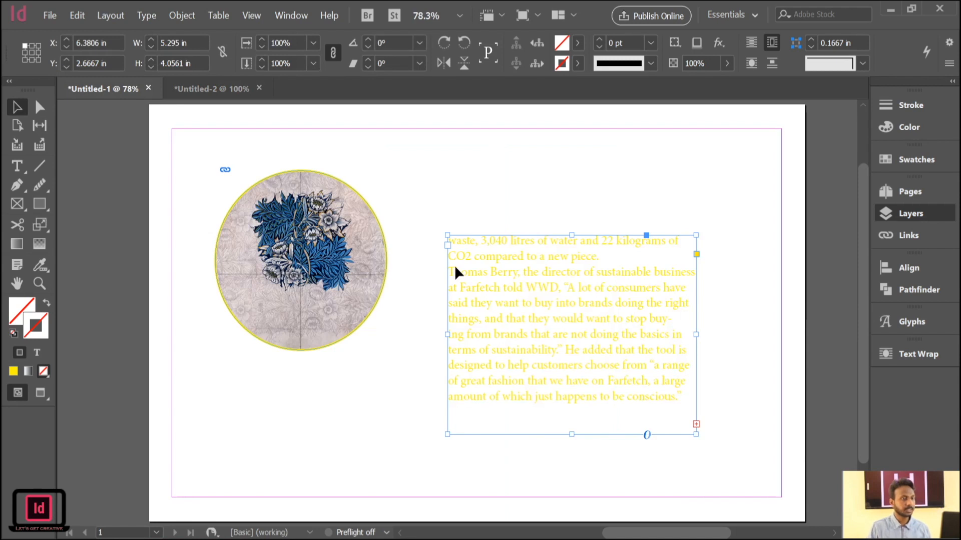
left_click(226, 88)
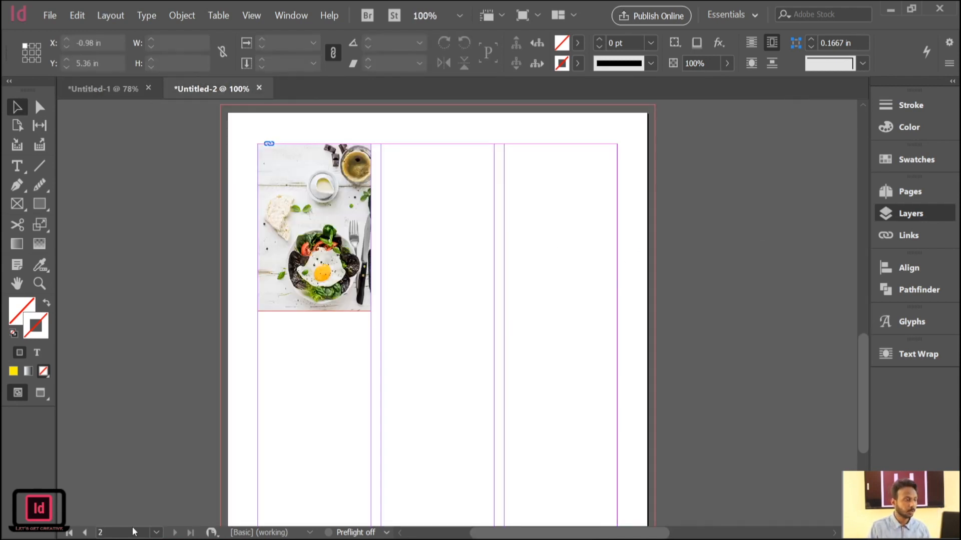
key("shift+Page_Up")
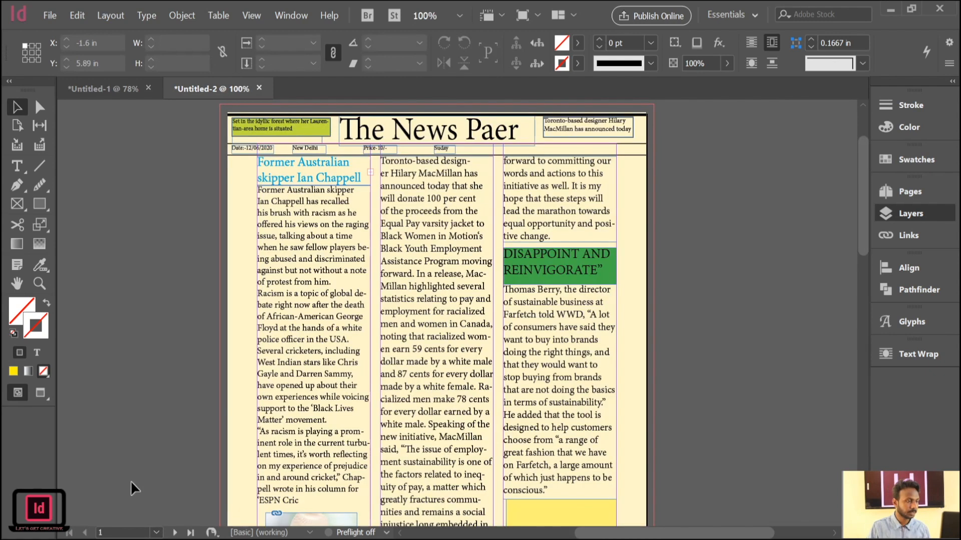
Select all the body text of the first-column article below its blue headline.
left_click(16, 166)
double_click(295, 247)
left_click(291, 244)
left_click(291, 244)
left_click(291, 244)
left_click(291, 243)
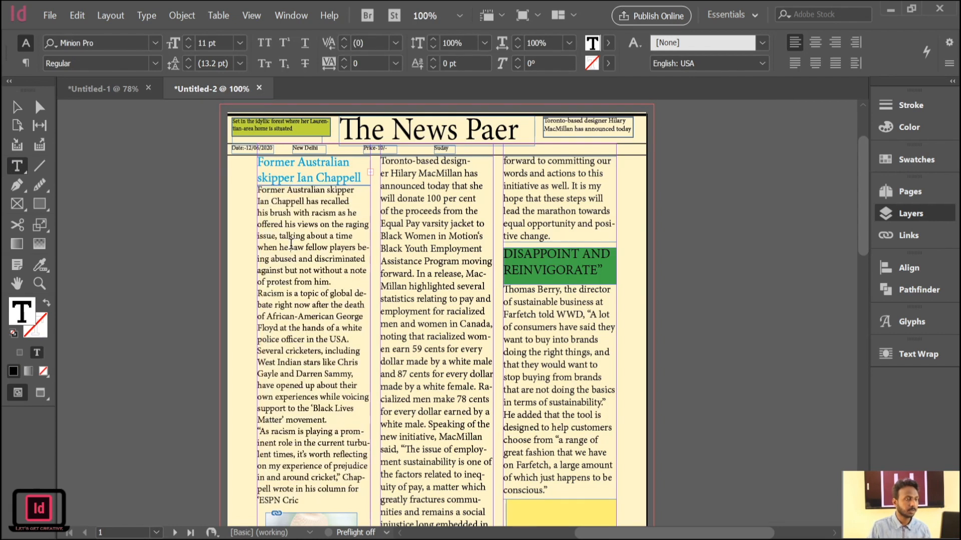
triple_click(459, 266)
left_click(459, 267)
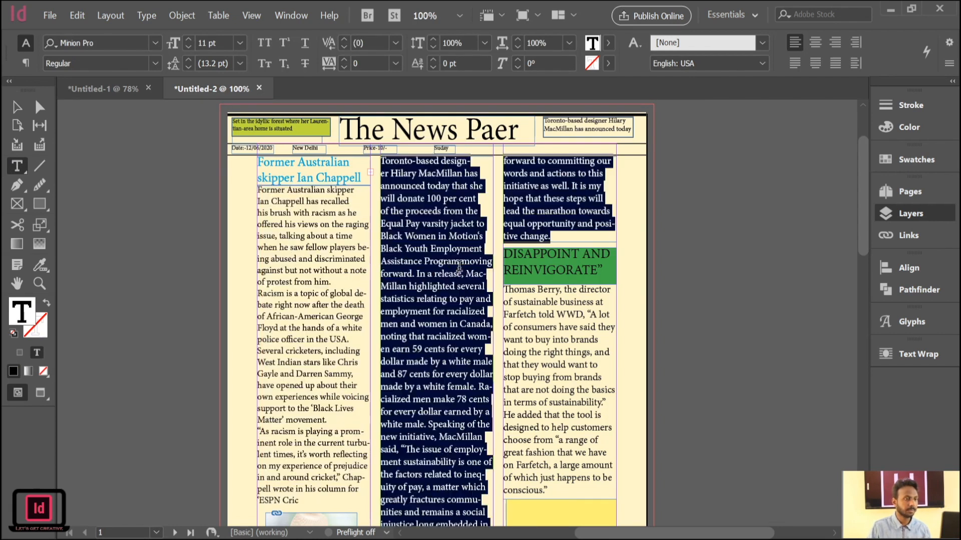
double_click(304, 272)
left_click(304, 273)
left_click(304, 273)
left_click(304, 273)
left_click(304, 272)
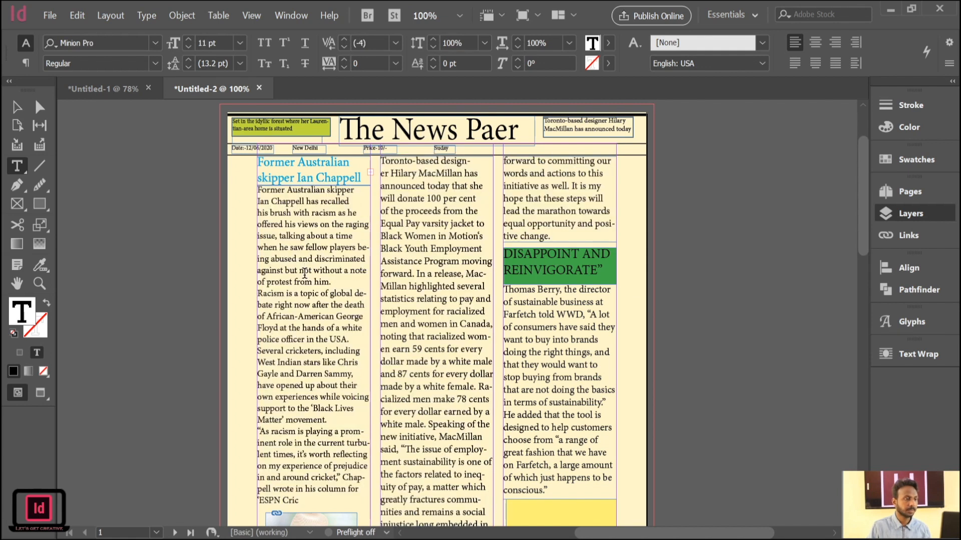
double_click(328, 265)
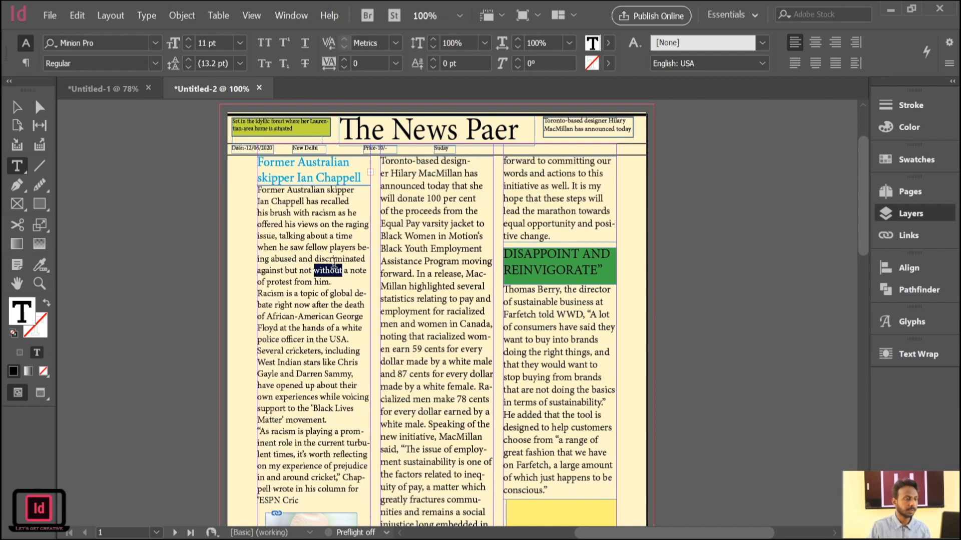
left_click(329, 265)
left_click(329, 266)
left_click(330, 263)
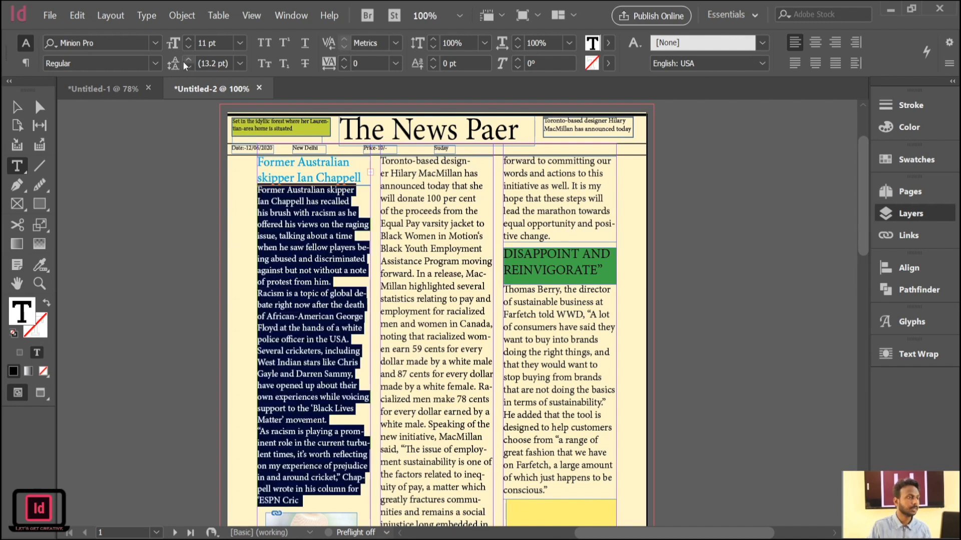
Try the centre, right, spine-based and justified alignments on the selected article, ending with justified text whose last lines align left.
left_click(25, 63)
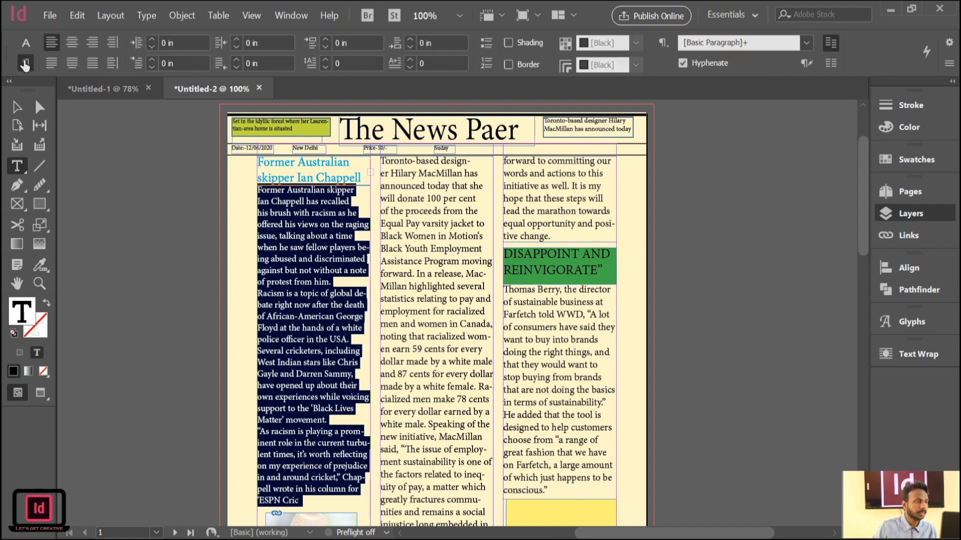
left_click(73, 43)
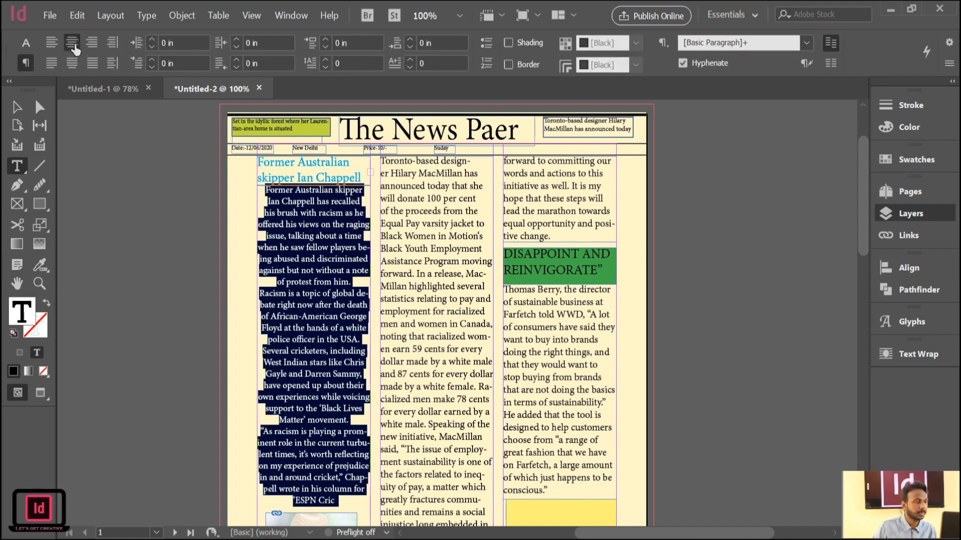
left_click(91, 43)
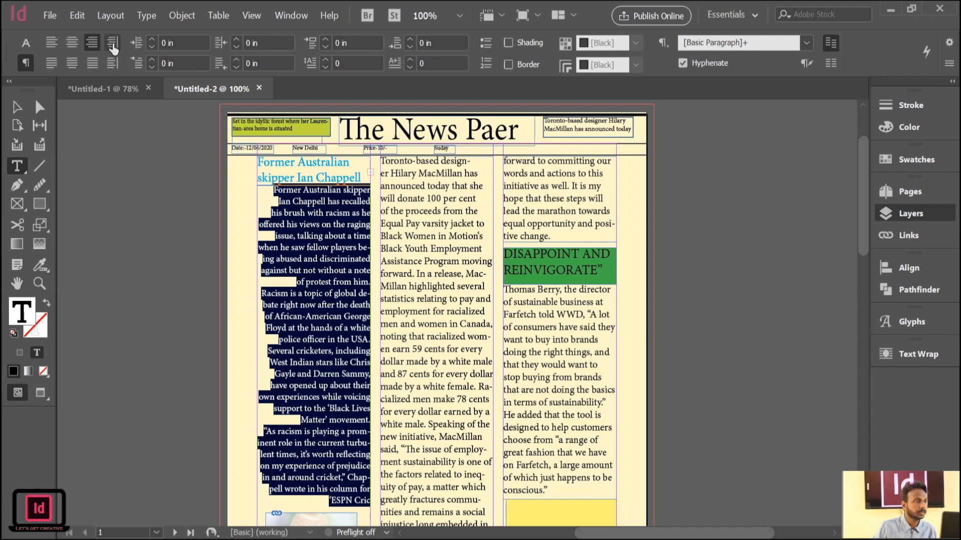
left_click(112, 46)
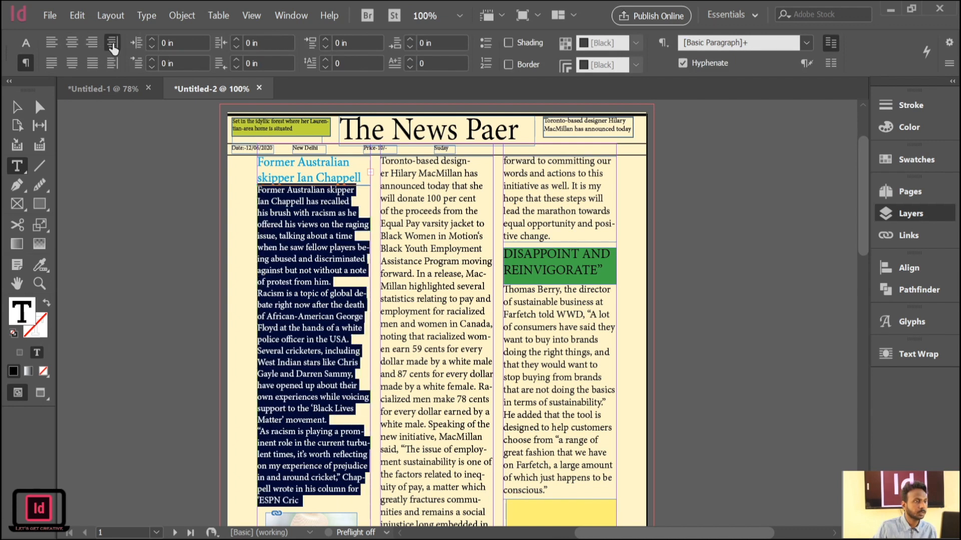
left_click(52, 63)
left_click(72, 63)
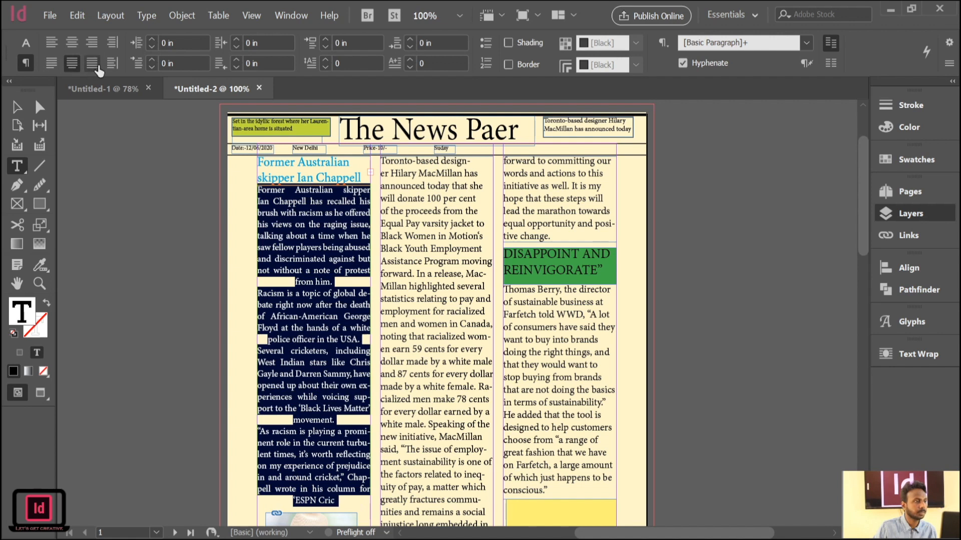
left_click(93, 64)
left_click(111, 64)
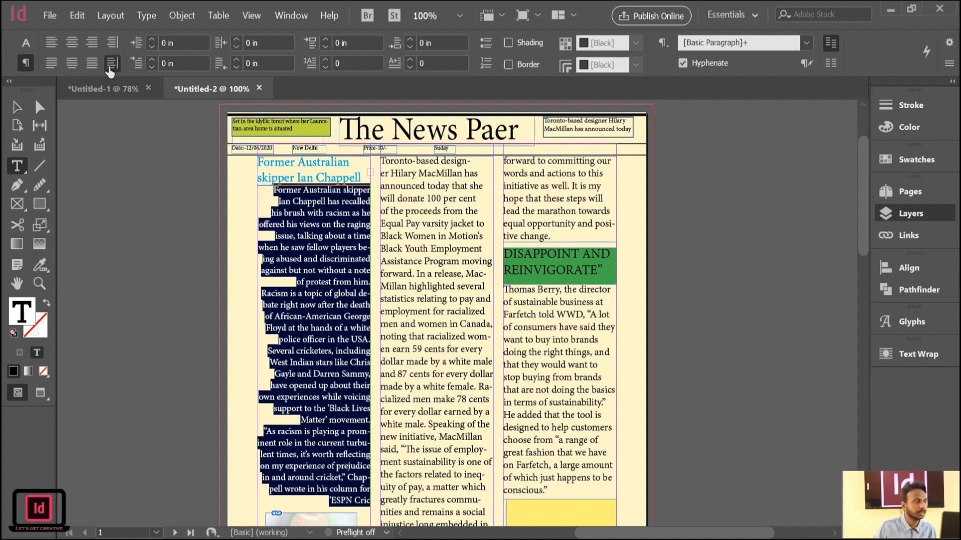
left_click(73, 63)
left_click(52, 63)
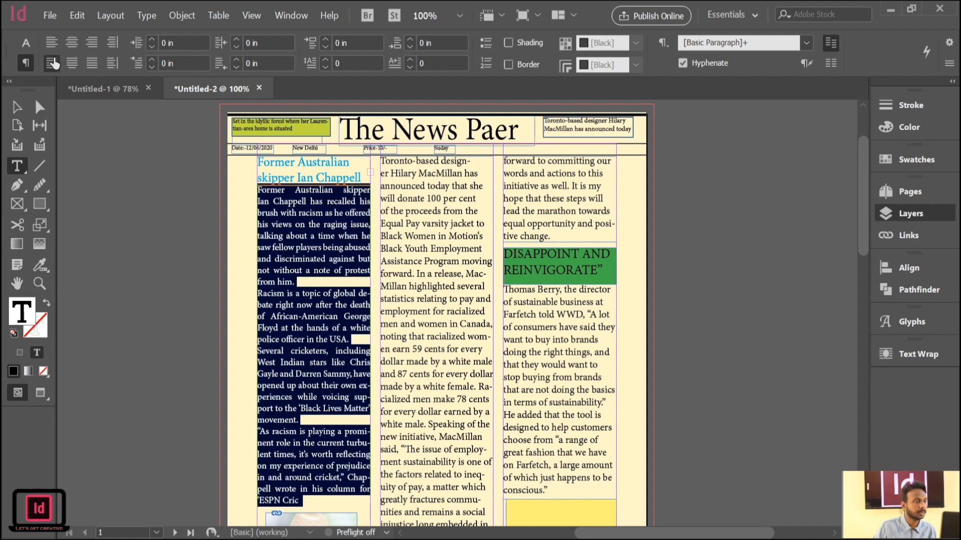
Set the left indent of the article's first paragraph to 0.8125 in.
left_click(288, 277)
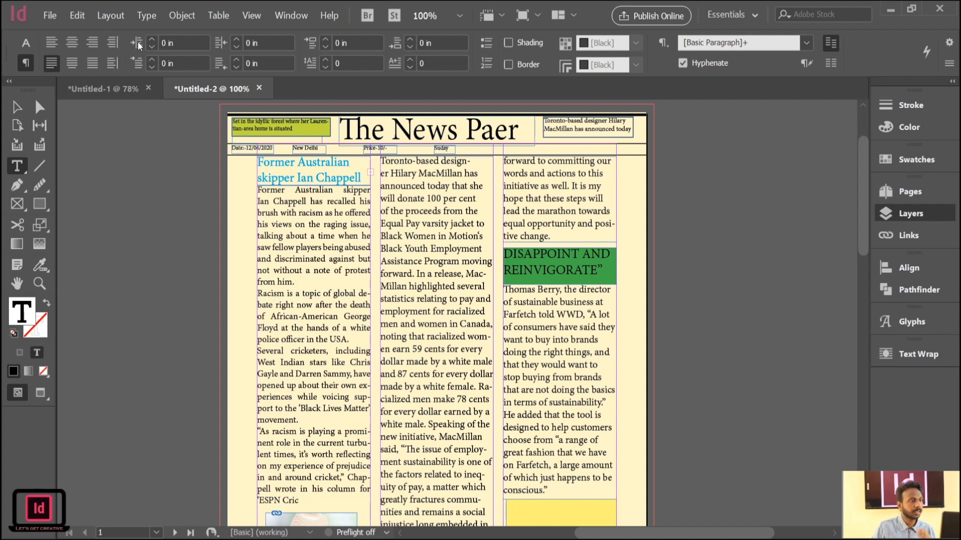
left_click(152, 41)
left_click(151, 41)
left_click(152, 40)
left_click(152, 41)
left_click(151, 41)
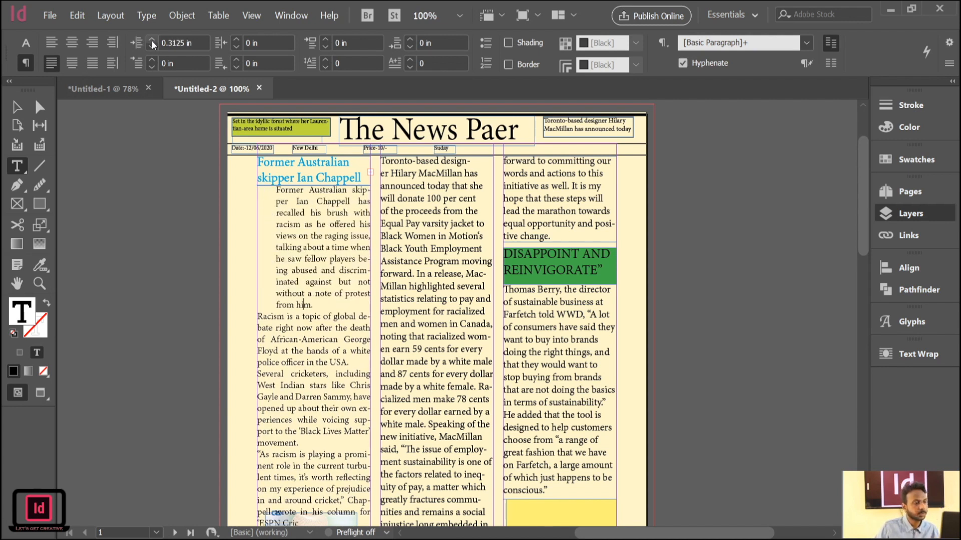
left_click(152, 40)
left_click(151, 41)
left_click(152, 40)
left_click(152, 41)
left_click(152, 40)
left_click(151, 40)
left_click(151, 40)
left_click(152, 40)
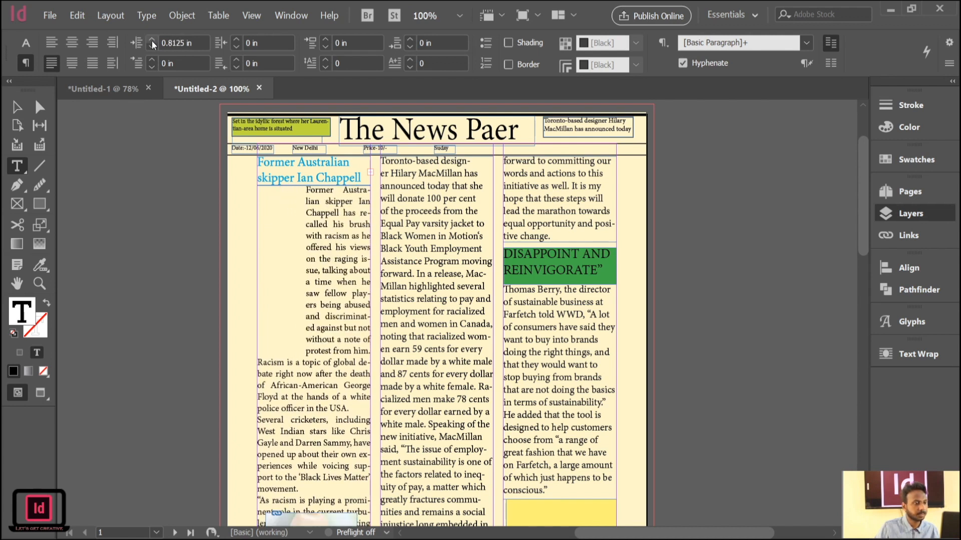
Reset the first paragraph's left indent to 0 in.
left_click(151, 49)
left_click(152, 49)
left_click(152, 49)
left_click(151, 49)
left_click(152, 49)
left_click(151, 49)
left_click(152, 49)
left_click(151, 49)
left_click(152, 49)
left_click(152, 49)
left_click(152, 49)
left_click(152, 49)
left_click(152, 49)
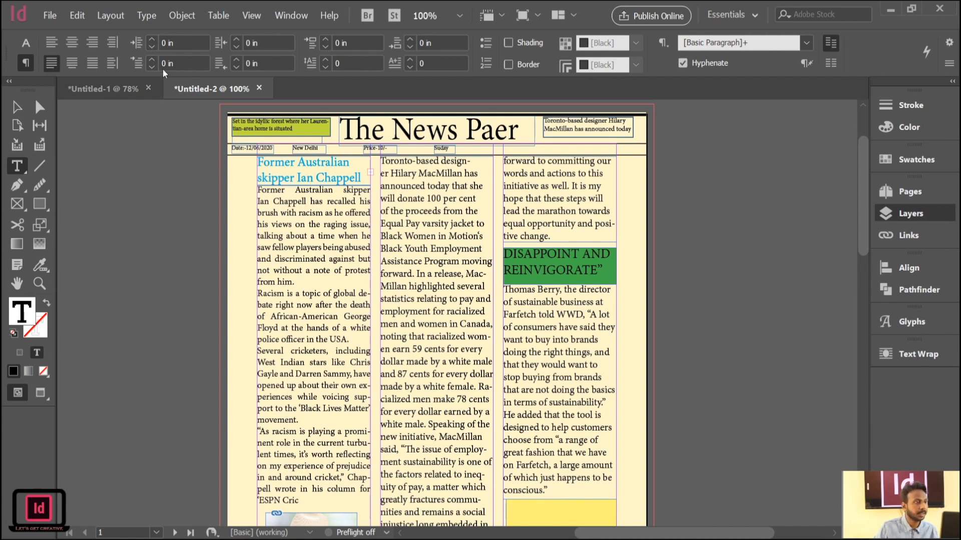
Set the first-line indent of the article's first paragraph to 0.375 in.
left_click(153, 61)
left_click(153, 61)
left_click(153, 61)
left_click(153, 61)
left_click(153, 61)
left_click(153, 61)
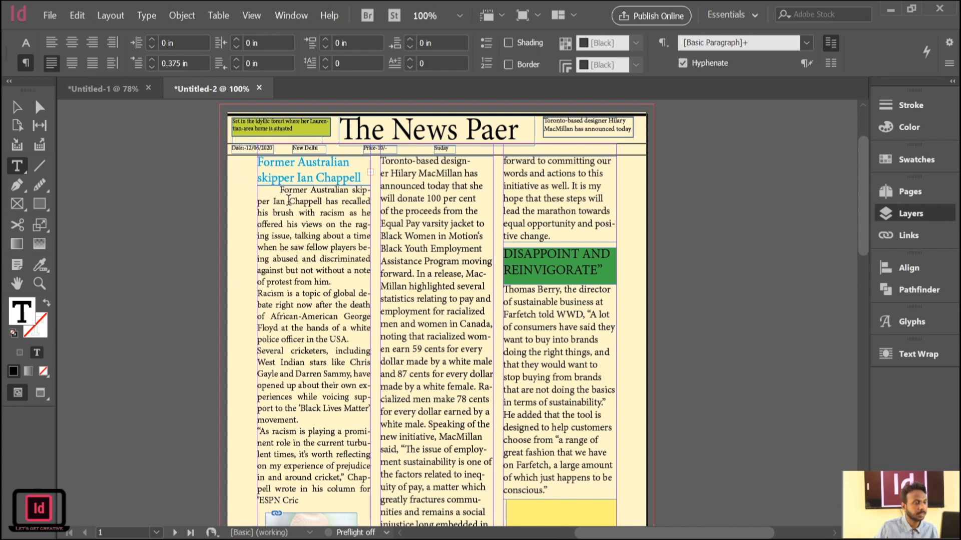
Return the first paragraph's first-line indent to 0 in.
left_click(154, 65)
left_click(154, 65)
left_click(154, 64)
left_click(154, 65)
left_click(154, 65)
left_click(154, 65)
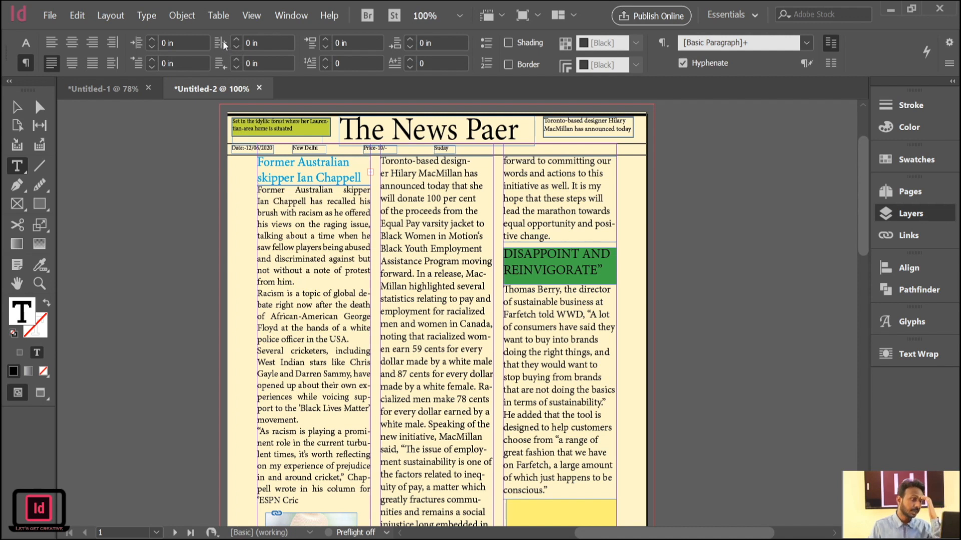
Set the right indent of the article's first paragraph to 0.4375 in.
left_click(237, 41)
left_click(237, 41)
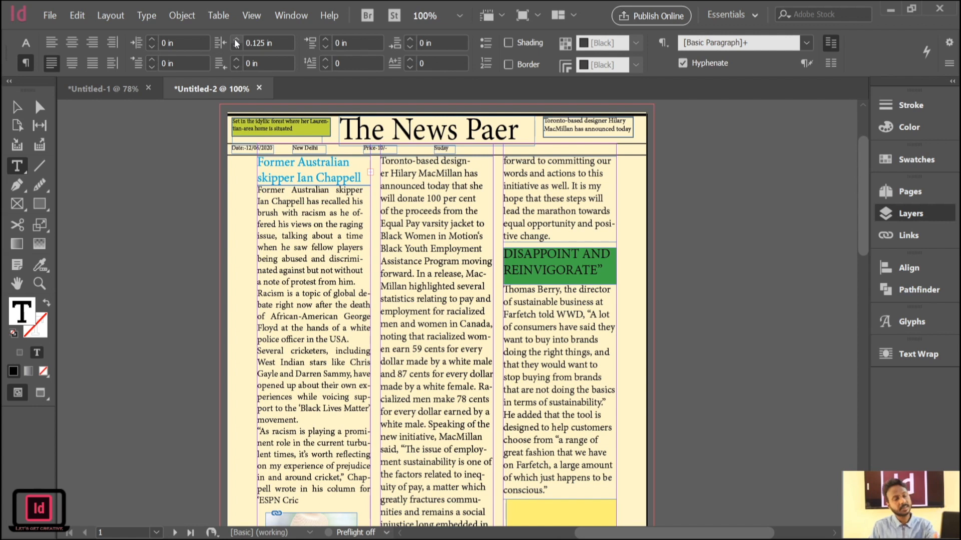
left_click(237, 41)
left_click(237, 41)
left_click(237, 41)
left_click(237, 41)
left_click(238, 41)
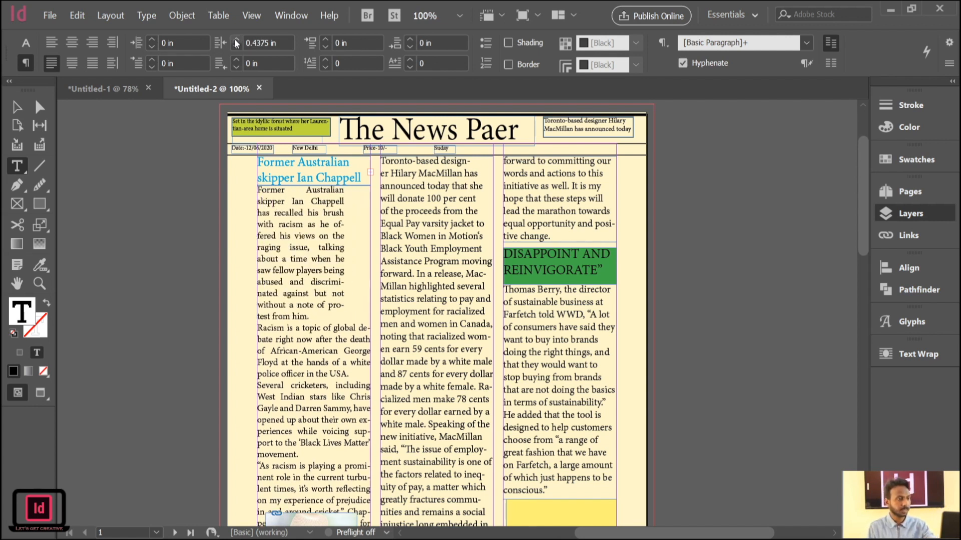
Reduce the first paragraph's right indent to 0.125 in.
left_click(235, 48)
left_click(236, 48)
left_click(236, 48)
left_click(235, 48)
left_click(236, 48)
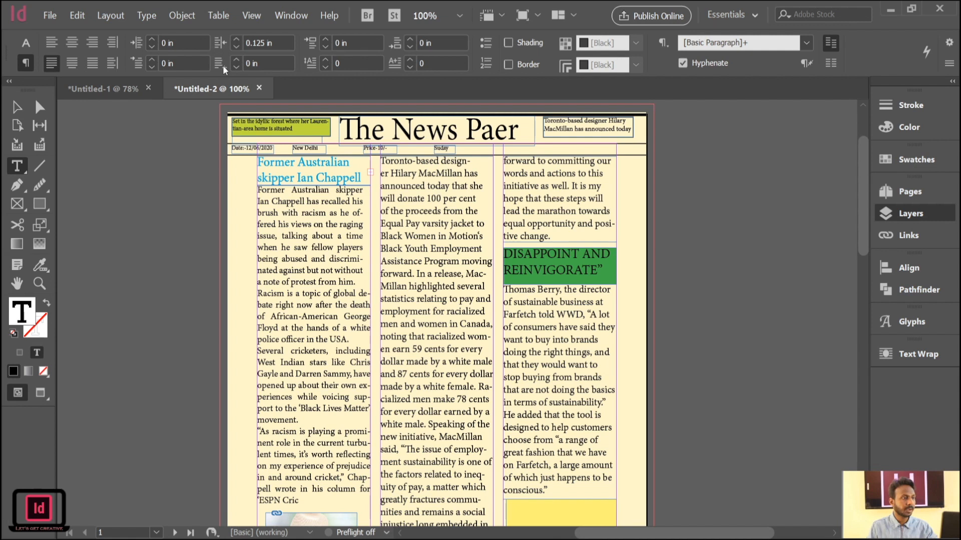
Try a last-line right indent on the first paragraph and reset it to 0 in.
left_click(238, 59)
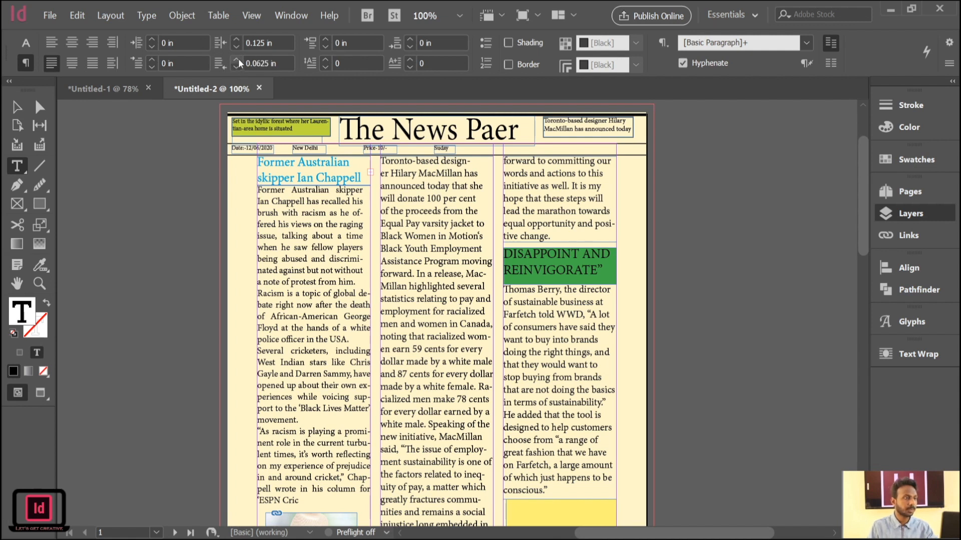
left_click(236, 61)
left_click(236, 61)
left_click(236, 65)
left_click(236, 65)
left_click(236, 66)
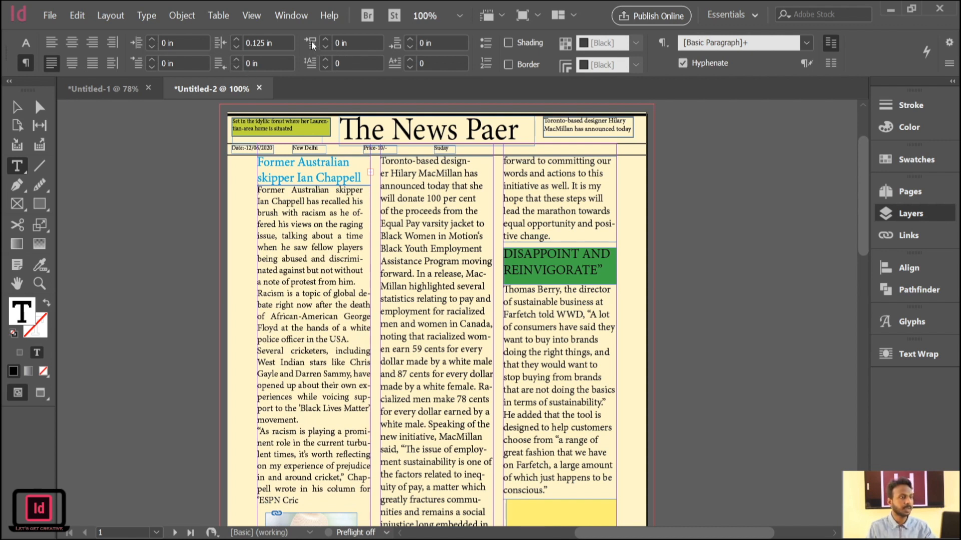
Select the article's whole first paragraph and set its space before to 1.0625 in.
left_click(325, 40)
left_click(325, 40)
left_click(326, 41)
left_click(326, 41)
left_click(326, 41)
left_click(326, 41)
left_click(326, 41)
left_click(325, 41)
left_click(326, 41)
left_click(326, 41)
left_click(326, 41)
left_click(325, 41)
left_click(325, 41)
double_click(298, 197)
double_click(297, 196)
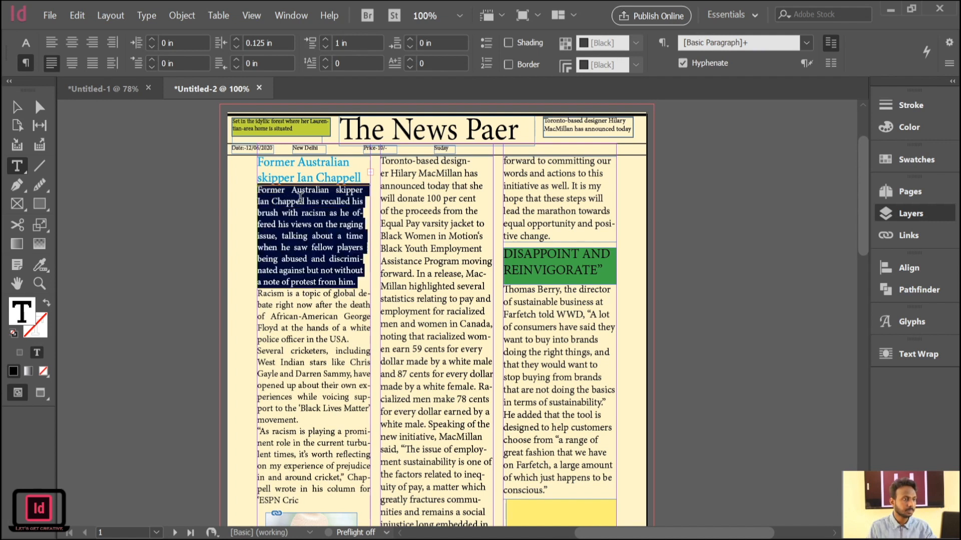
left_click(327, 39)
left_click(327, 39)
left_click(328, 39)
left_click(328, 39)
left_click(326, 49)
left_click(325, 48)
left_click(325, 49)
Give the article's first paragraph a one-character drop cap, trying three lines and settling on two.
left_click(311, 62)
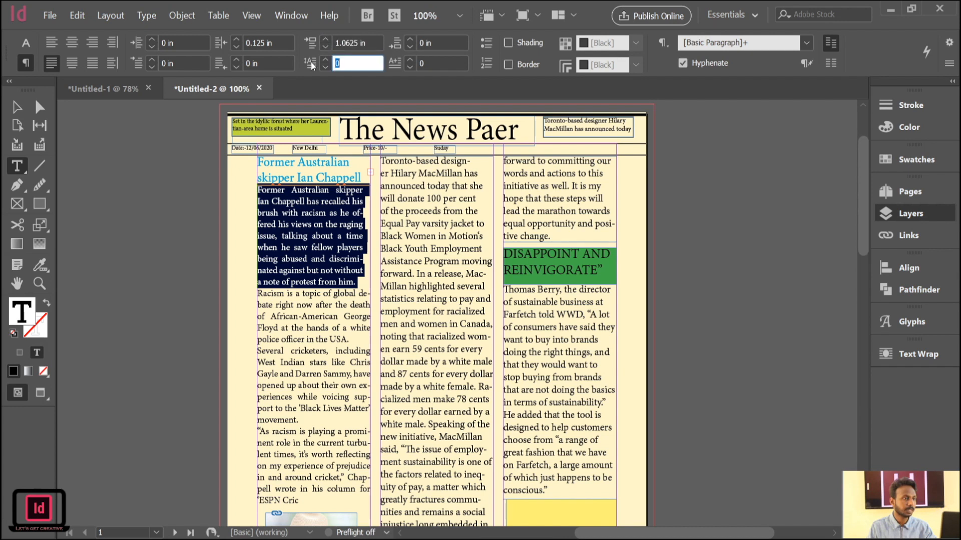
left_click(272, 223)
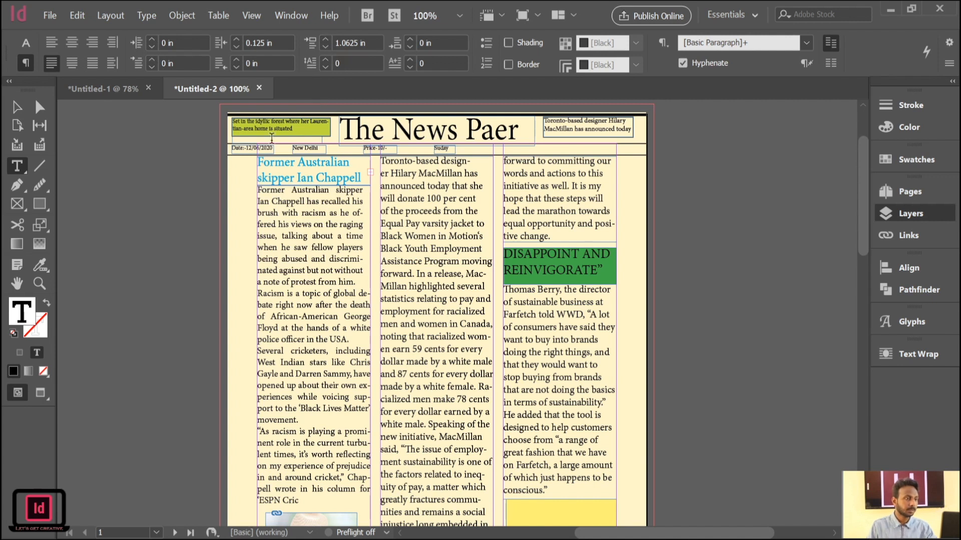
left_click(325, 60)
left_click(324, 60)
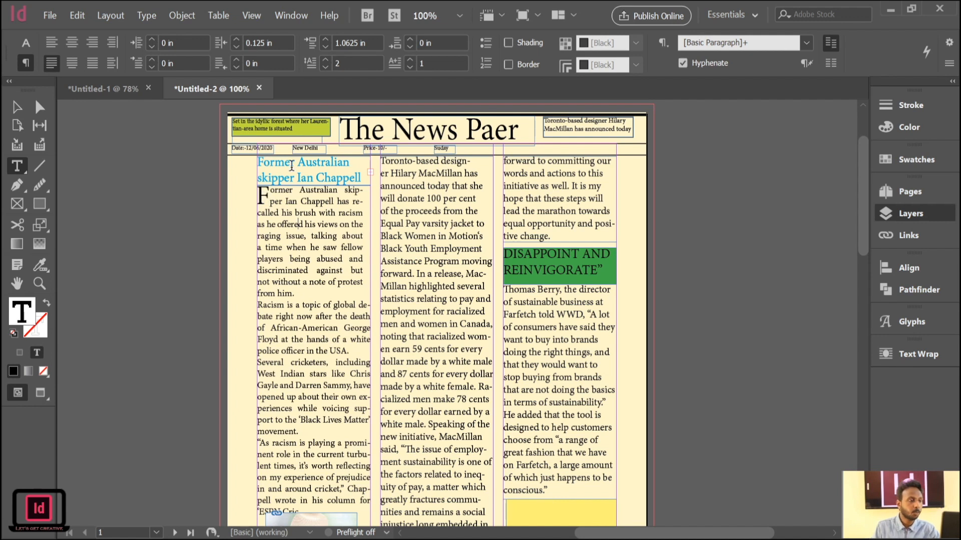
left_click(324, 62)
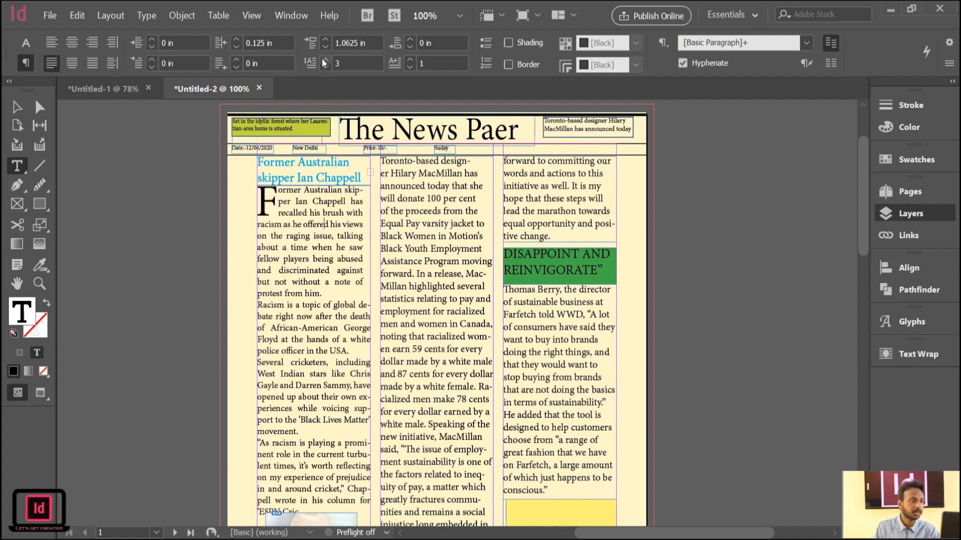
left_click(325, 66)
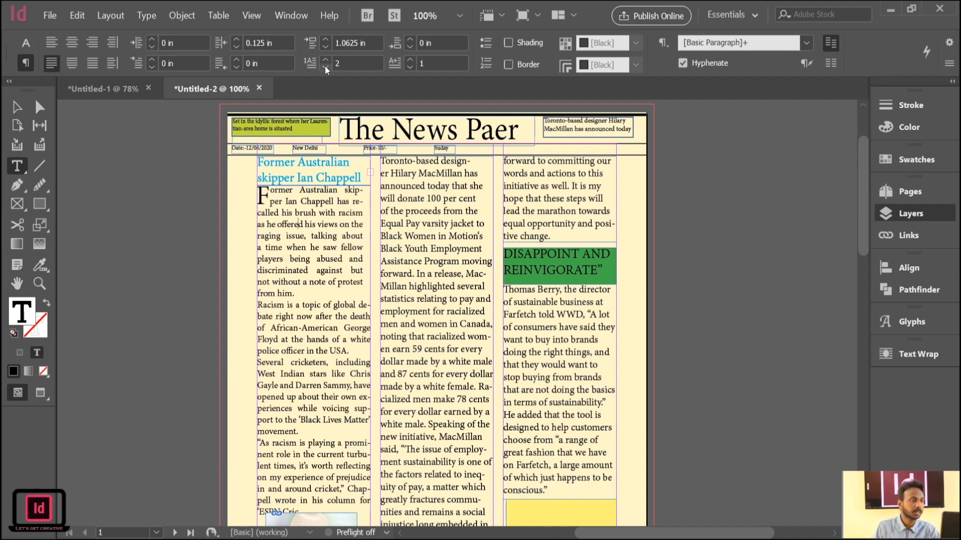
Try drop caps of two, three and six characters on the first article's opening paragraph and return it to one character.
left_click(410, 60)
left_click(410, 60)
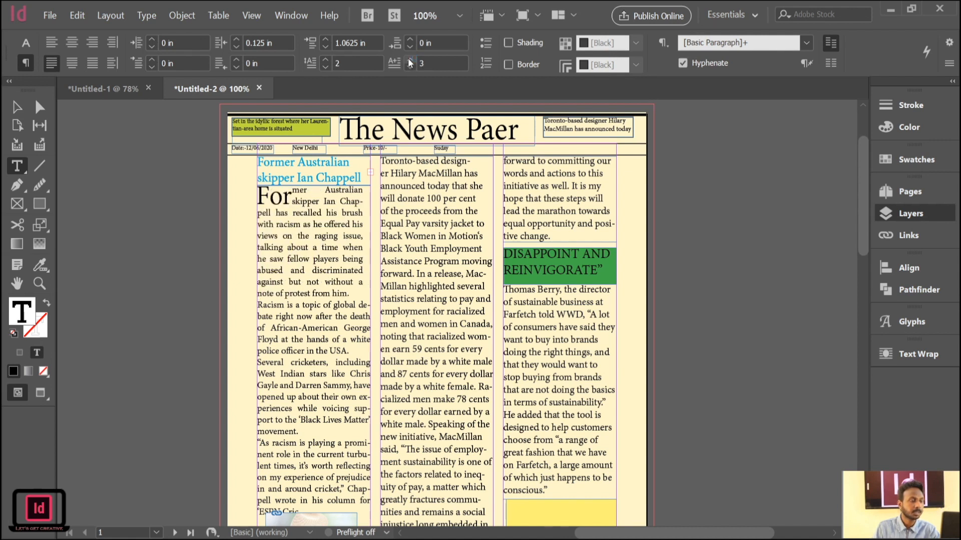
left_click(409, 66)
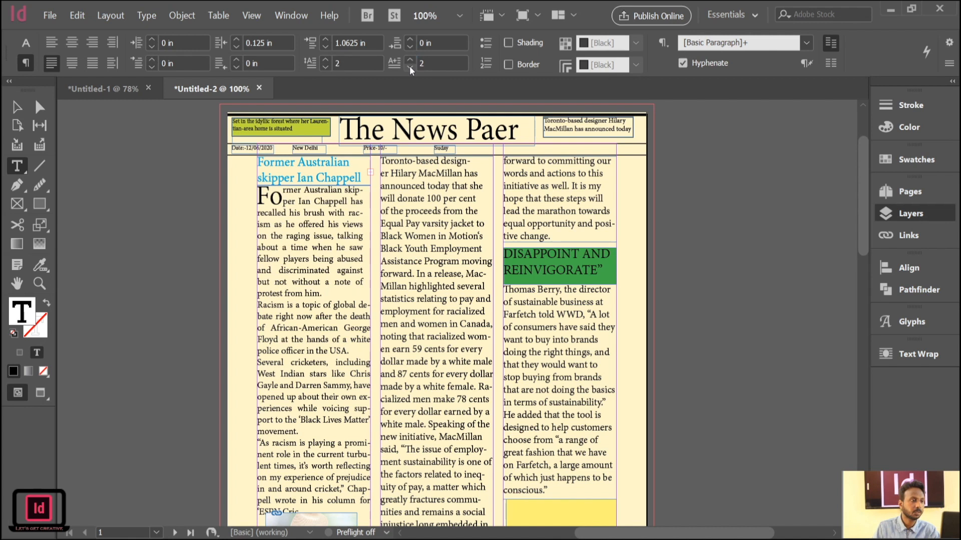
left_click(409, 66)
left_click(410, 60)
left_click(410, 60)
left_click(410, 60)
left_click(410, 61)
left_click(409, 60)
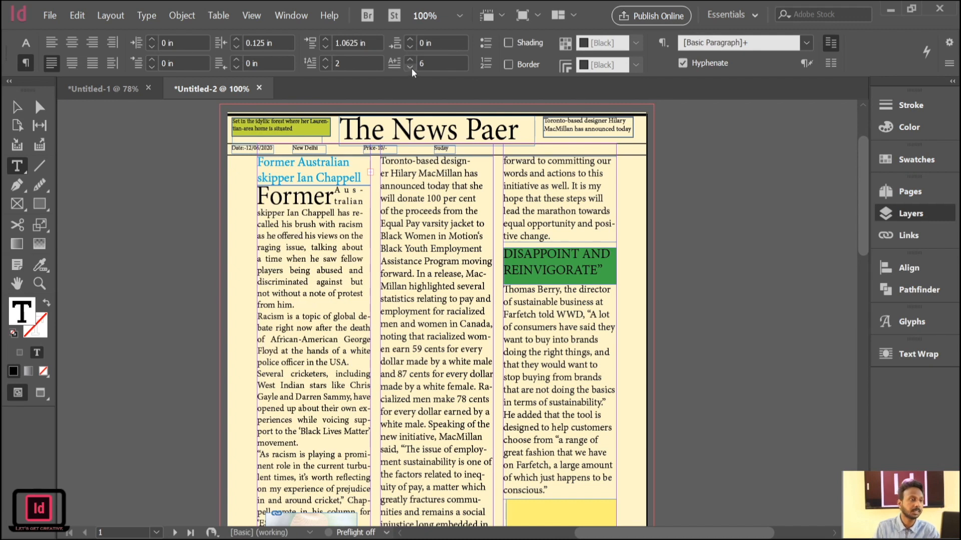
left_click(411, 68)
left_click(411, 68)
left_click(411, 69)
left_click(411, 68)
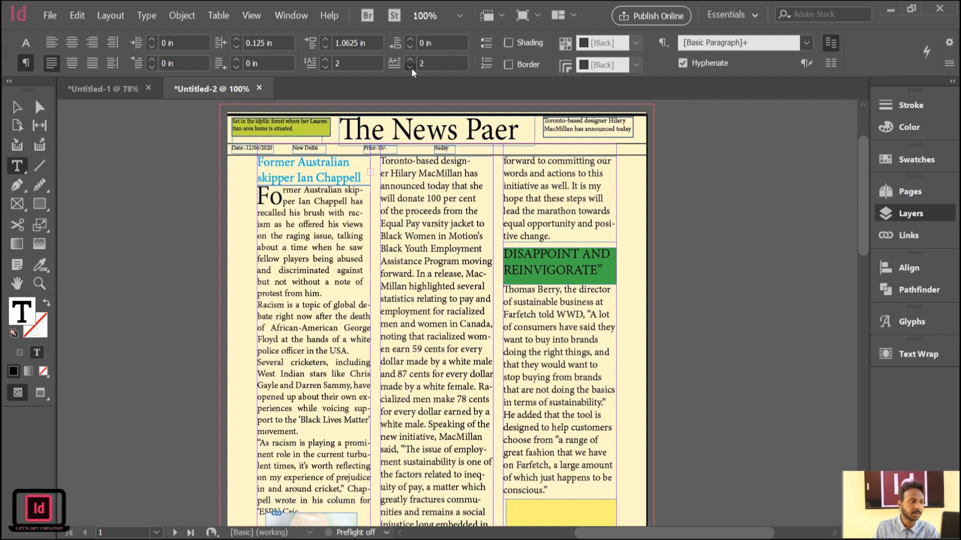
left_click(412, 68)
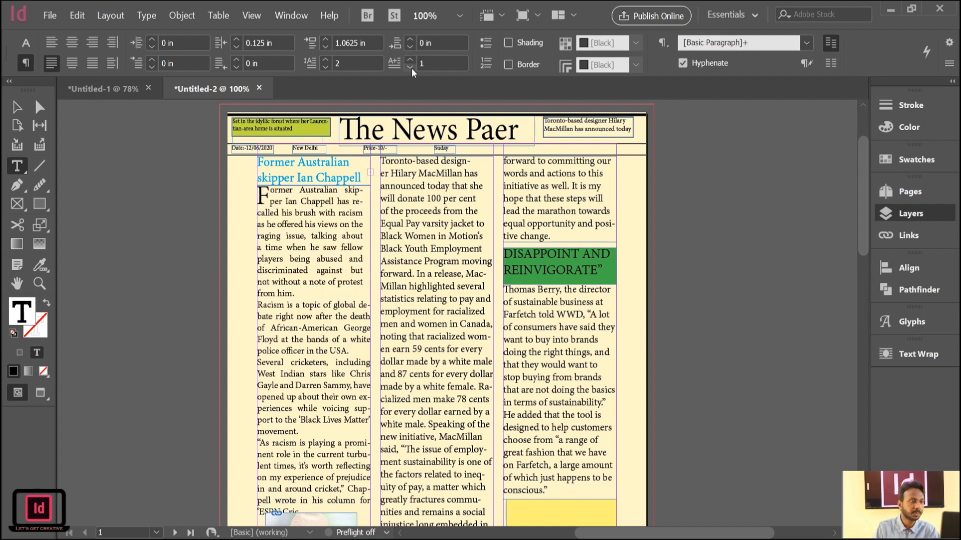
Set the first paragraph's space after to 0.0625 in, having tried 0.3125 in, and its space before to 1.1875 in.
left_click(410, 40)
left_click(409, 40)
left_click(409, 40)
left_click(410, 40)
left_click(409, 40)
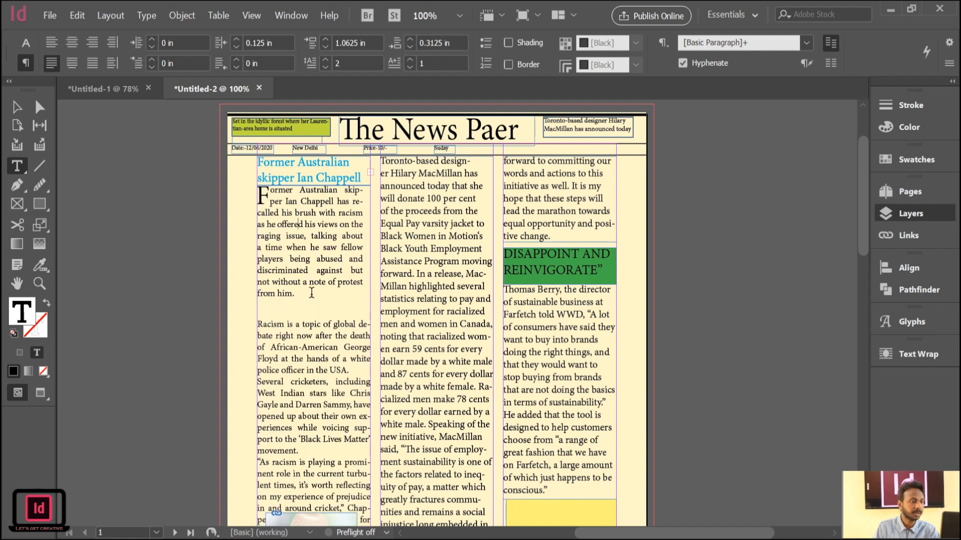
left_click(410, 48)
left_click(410, 49)
left_click(409, 48)
left_click(409, 48)
left_click(410, 48)
left_click(410, 39)
left_click(410, 39)
left_click(410, 39)
left_click(411, 40)
left_click(410, 48)
left_click(411, 48)
left_click(410, 48)
left_click(326, 39)
left_click(326, 39)
Select the first article's entire text, try left indents of 0.125 in and 0.1875 in, and reset the indent to 0 in.
triple_click(330, 475)
left_click(329, 475)
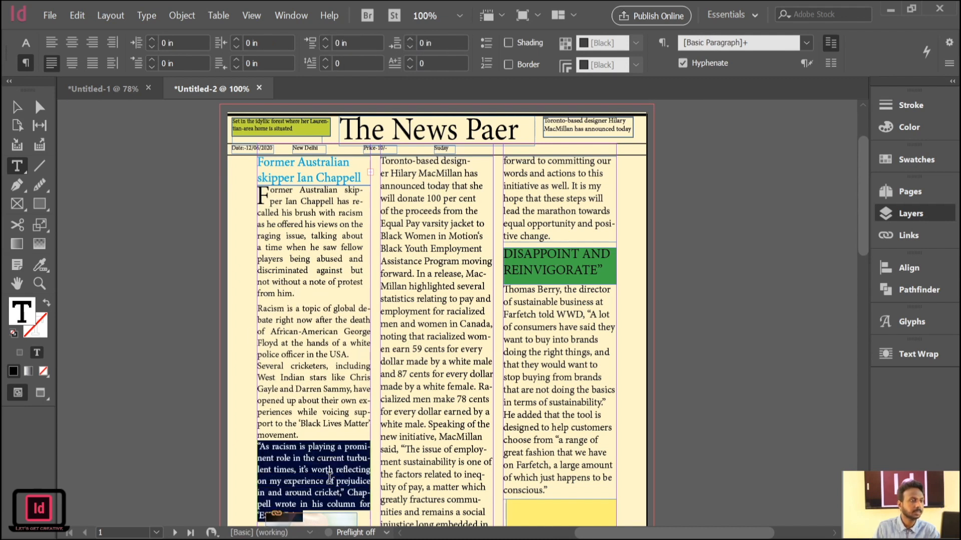
left_click(306, 353)
triple_click(306, 353)
key("ctrl+a")
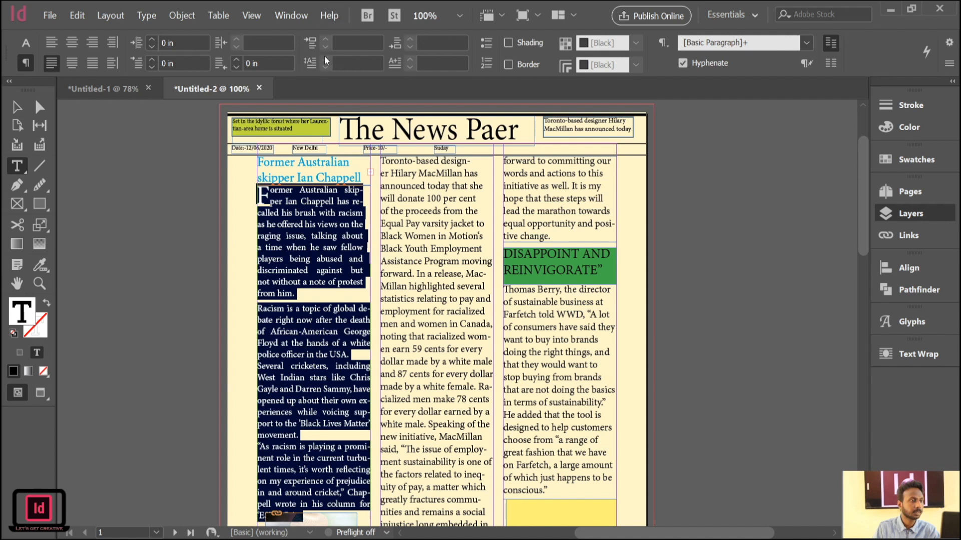
left_click(151, 40)
left_click(150, 40)
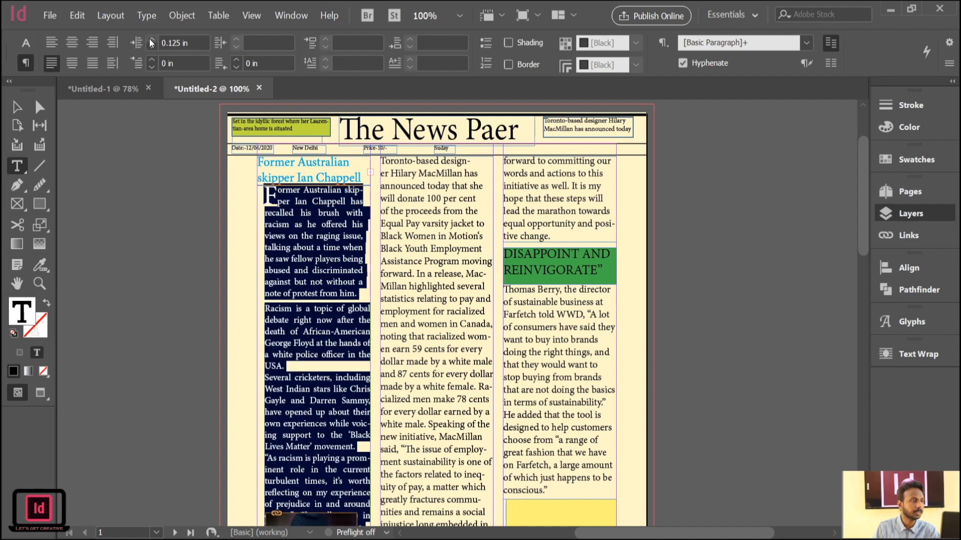
left_click(151, 40)
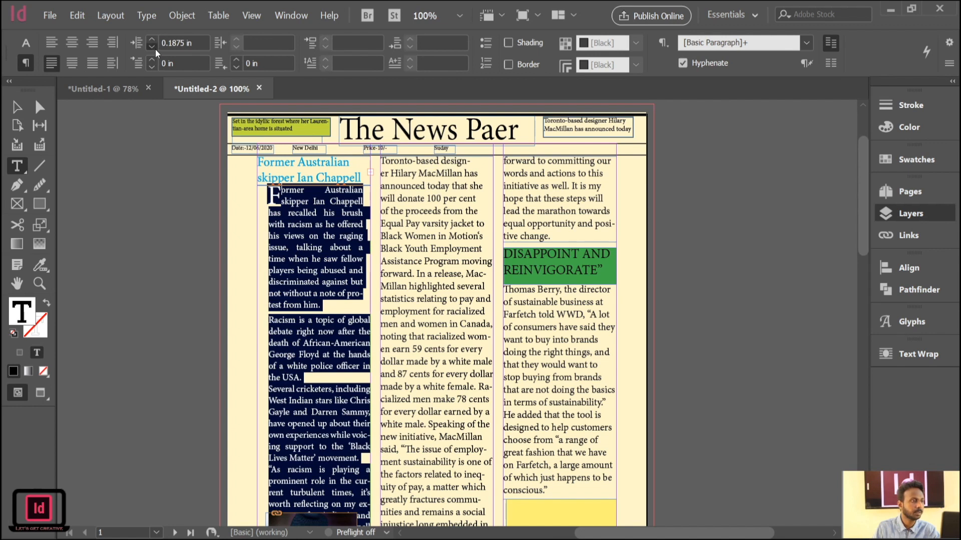
left_click(155, 49)
left_click(156, 49)
left_click(155, 49)
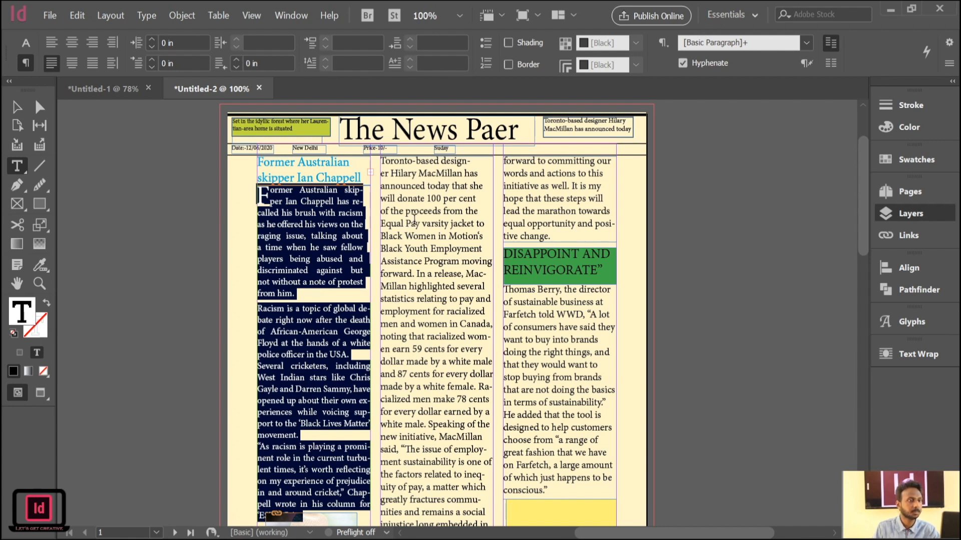
Give the second-column article and the article below the green heading two-line, one-character drop caps.
left_click(419, 160)
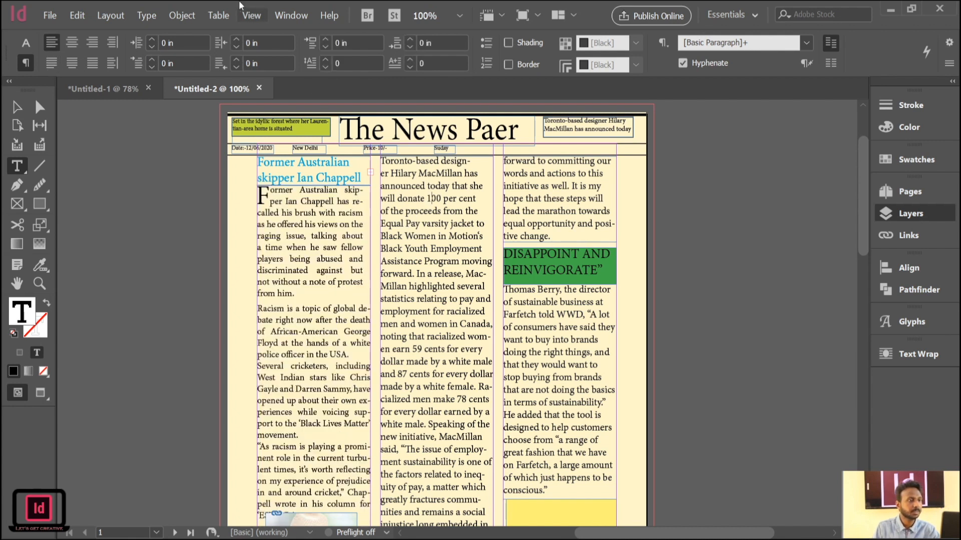
left_click(325, 60)
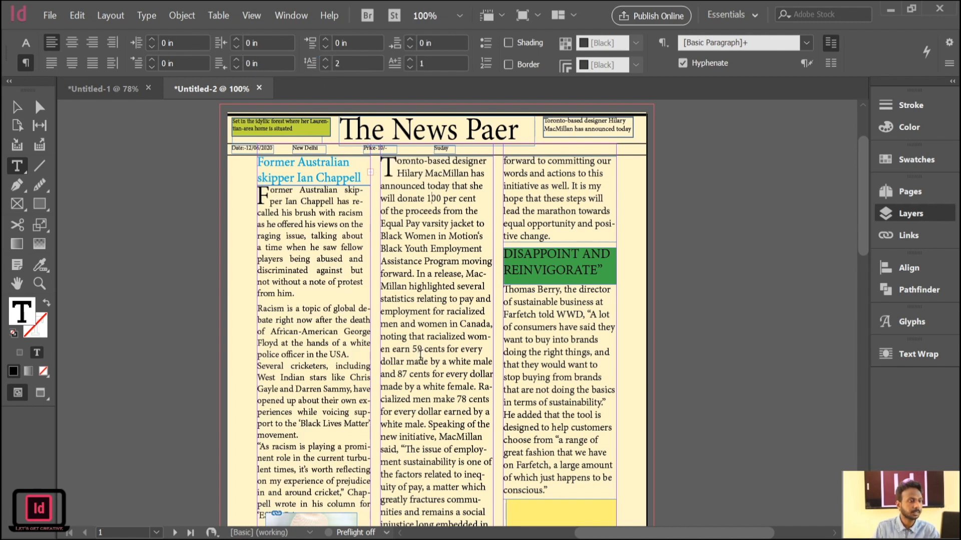
scroll(419, 355, "down", 3)
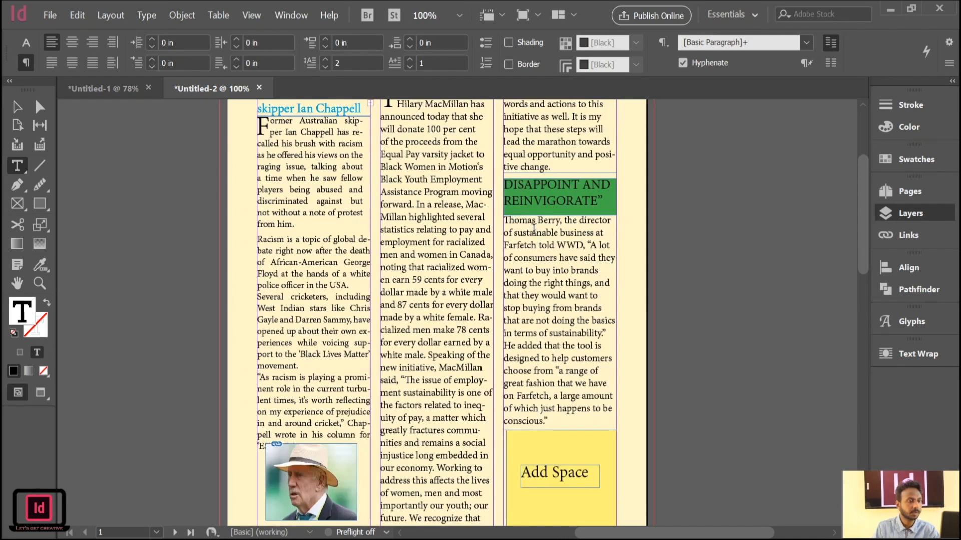
left_click(326, 65)
left_click(325, 60)
scroll(472, 162, "up", 3)
scroll(523, 215, "down", 5)
scroll(453, 244, "up", 3)
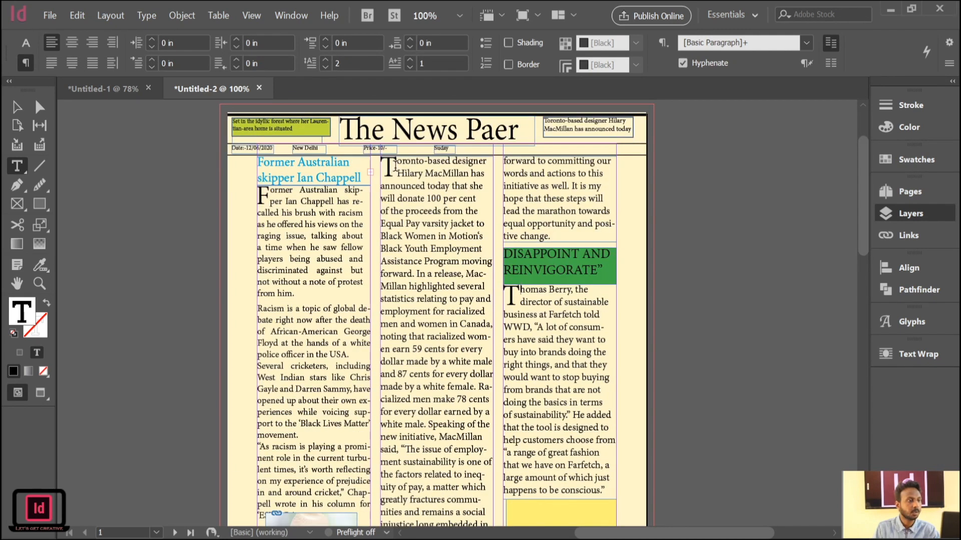
Select the drop cap F of the first article and color it green.
left_click_drag(269, 194, 255, 193)
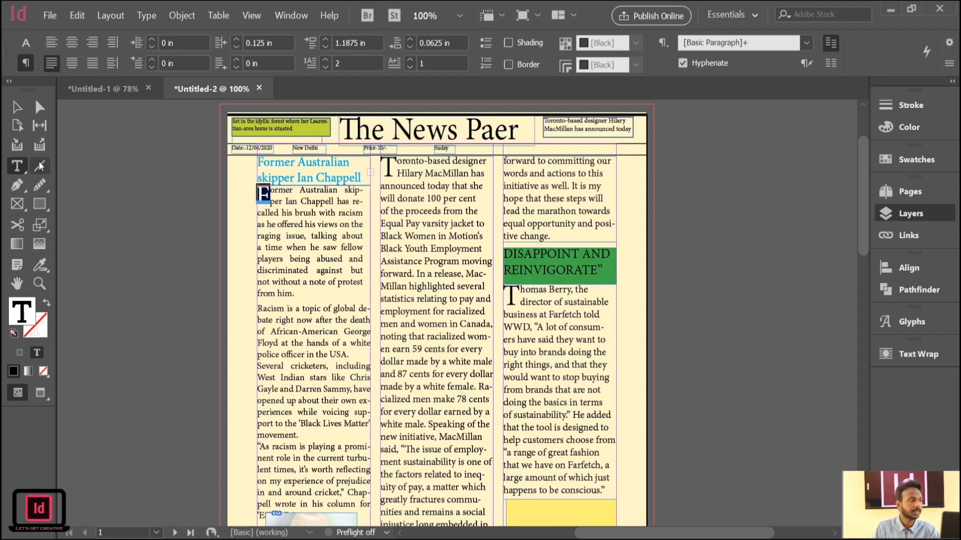
left_click(922, 128)
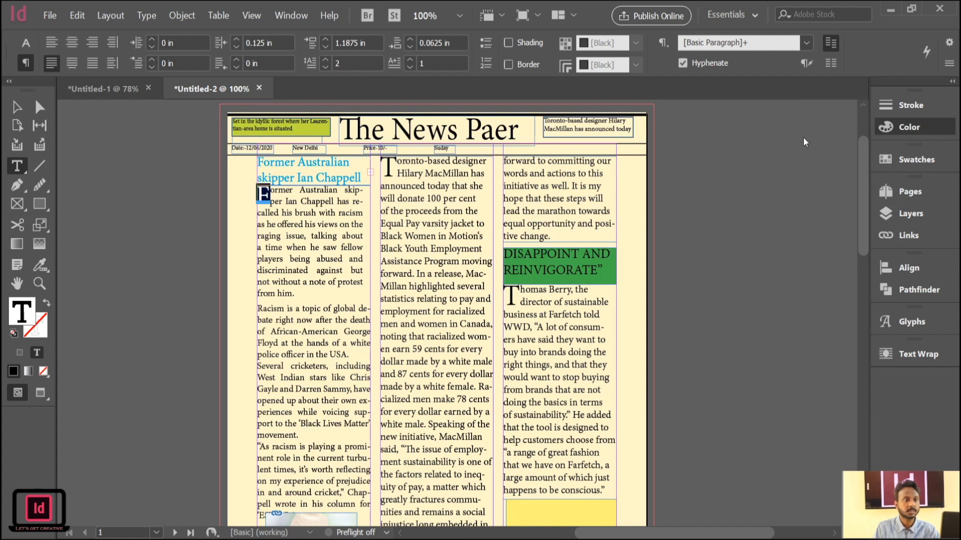
left_click(731, 210)
left_click(731, 204)
left_click(792, 196)
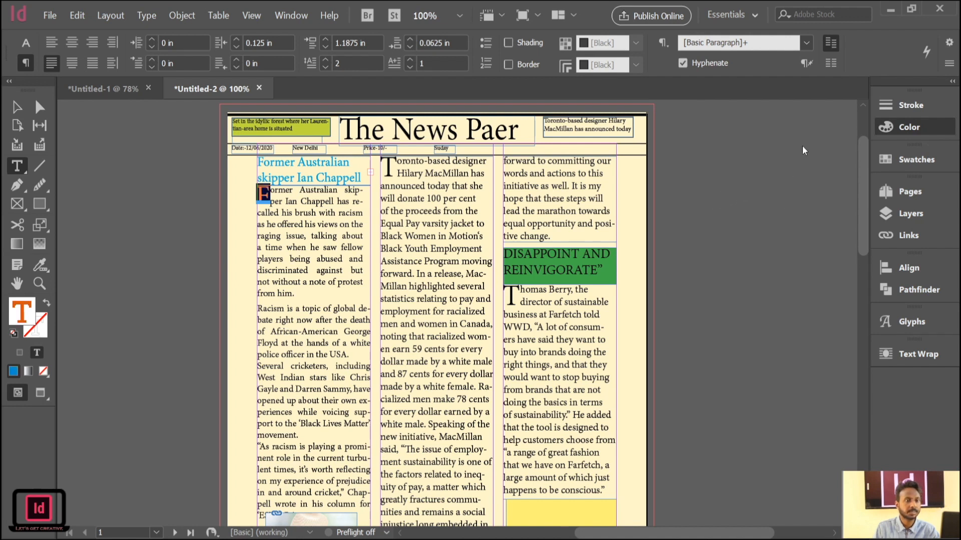
left_click(278, 200)
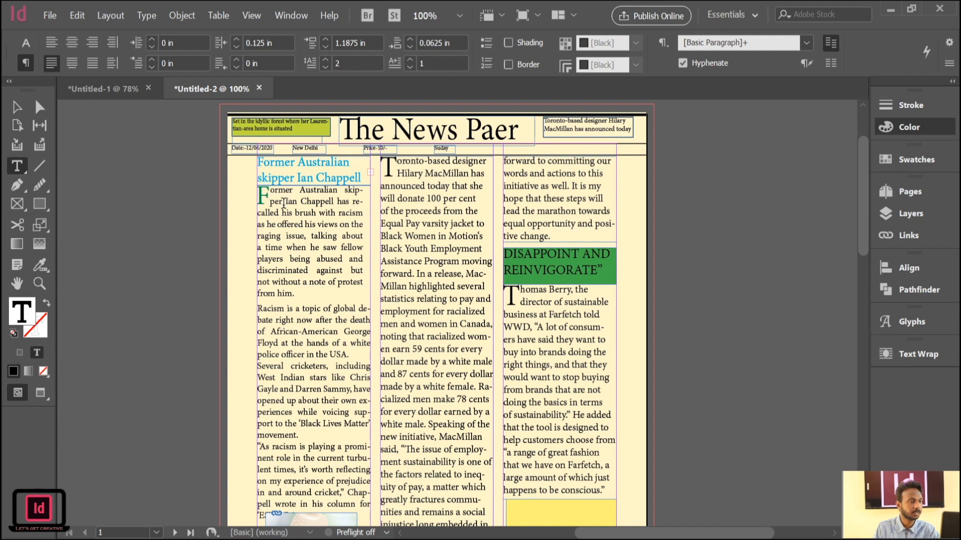
Select the drop cap T of the second-column article and color it pink.
left_click_drag(401, 164, 382, 166)
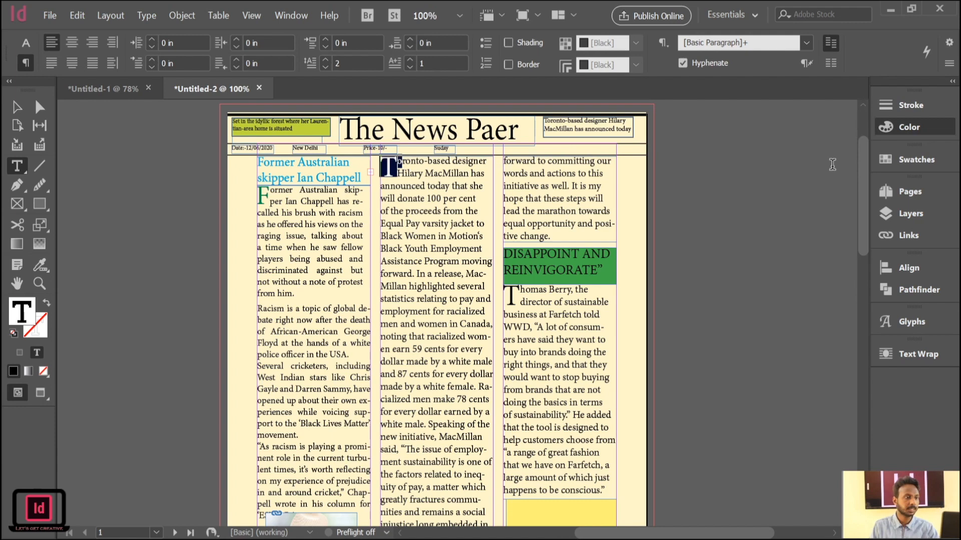
left_click(832, 206)
left_click(426, 173)
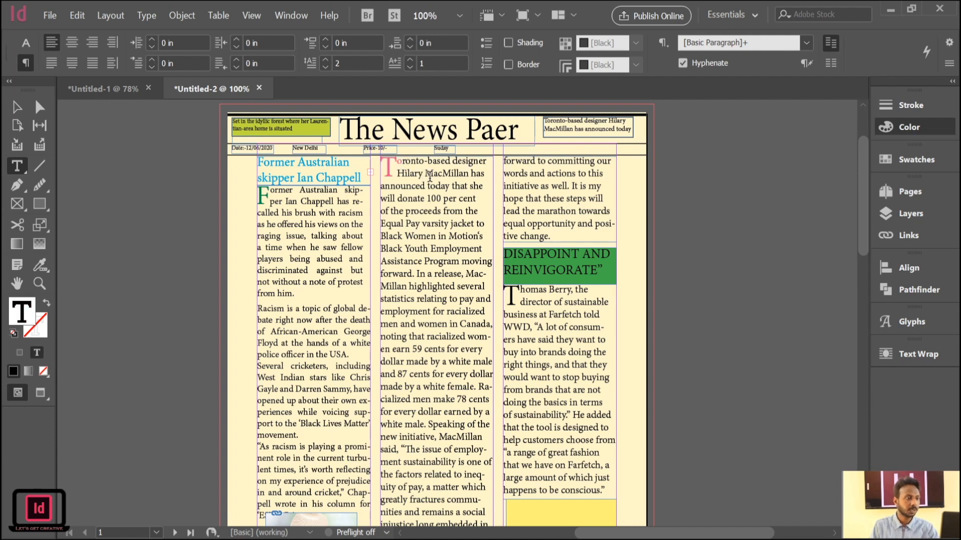
Select the drop cap T of the article below the green heading and color it dark blue.
scroll(509, 212, "down", 3)
scroll(511, 213, "up", 3)
scroll(511, 214, "up", 1)
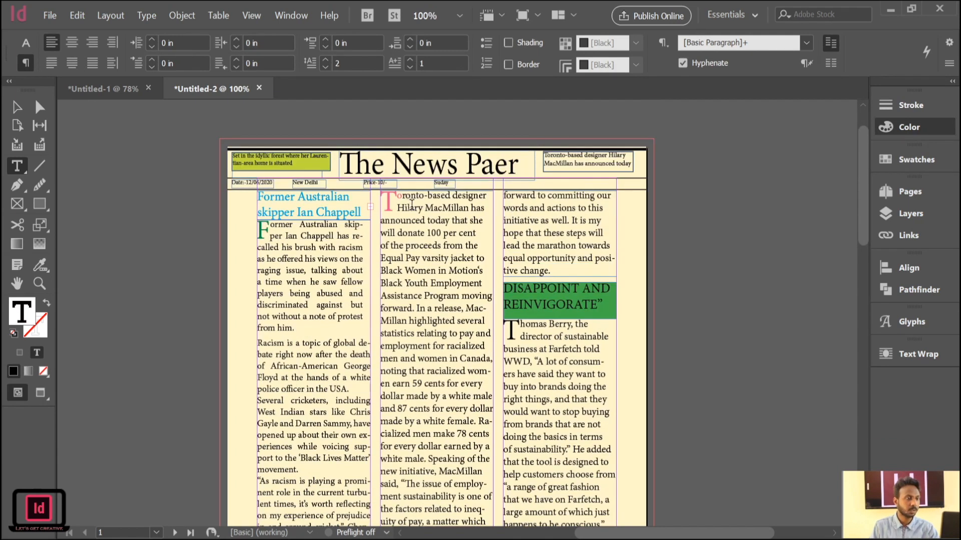
scroll(440, 208, "down", 5)
scroll(441, 208, "up", 5)
scroll(440, 208, "down", 3)
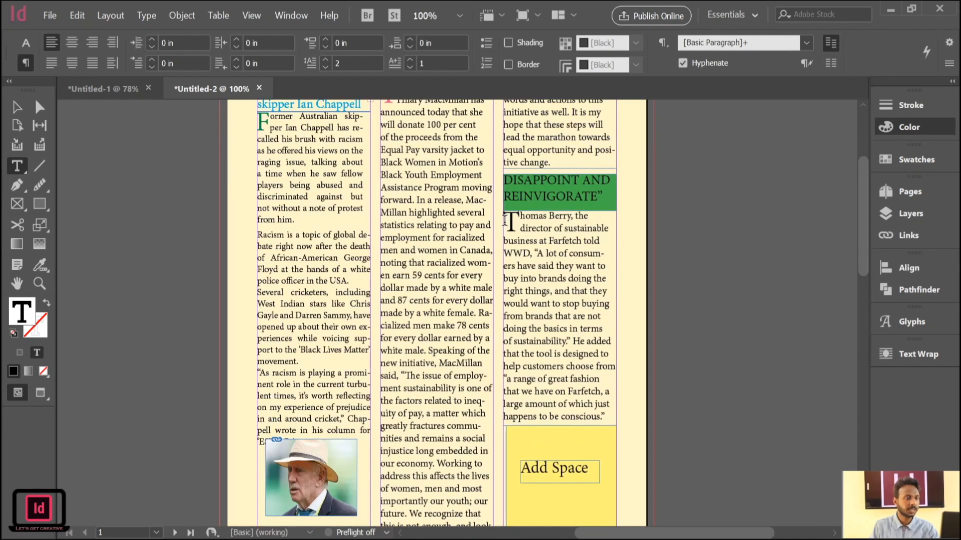
left_click_drag(520, 220, 506, 220)
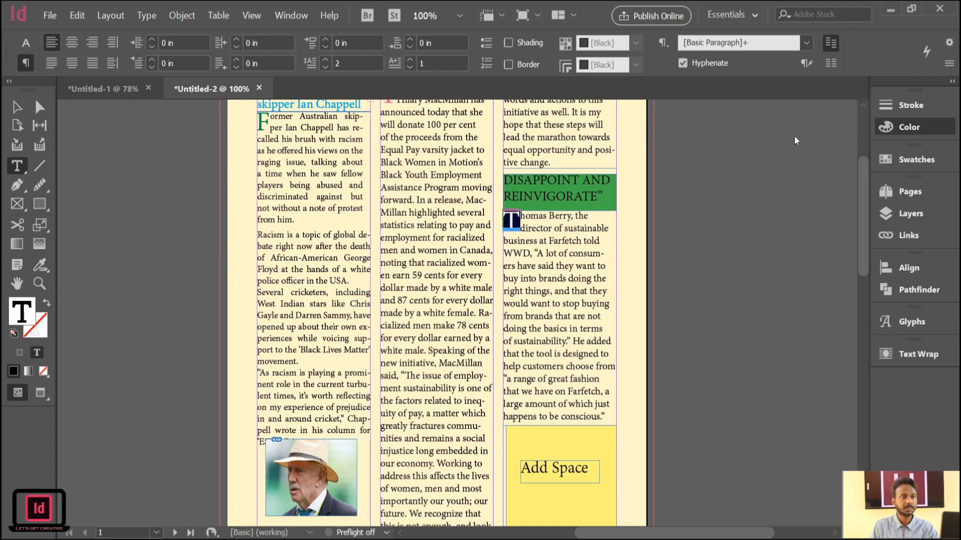
left_click(783, 211)
left_click(525, 232)
Leave text editing and widen the food photo's frame on the second page to 6 in, spanning all three columns.
scroll(526, 233, "up", 3)
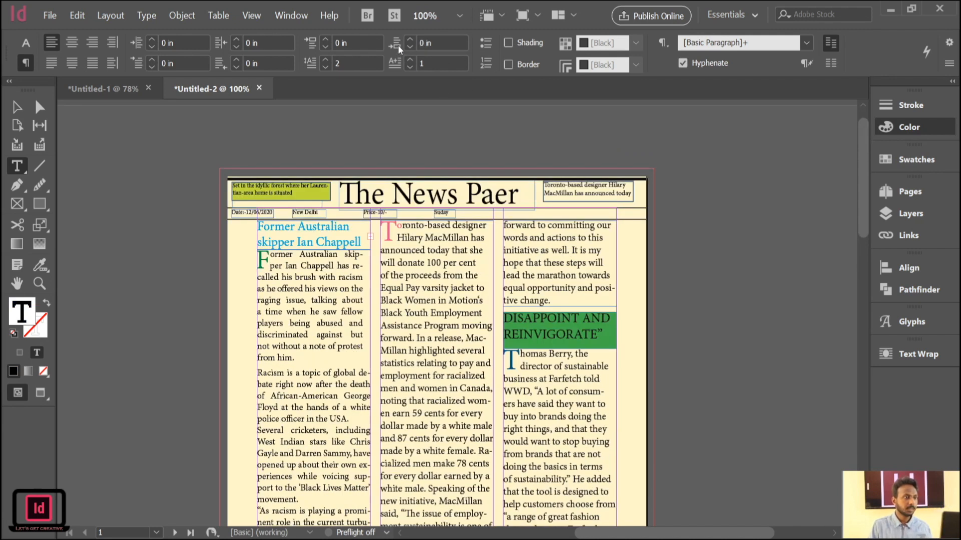
scroll(450, 165, "down", 1)
scroll(431, 183, "up", 2)
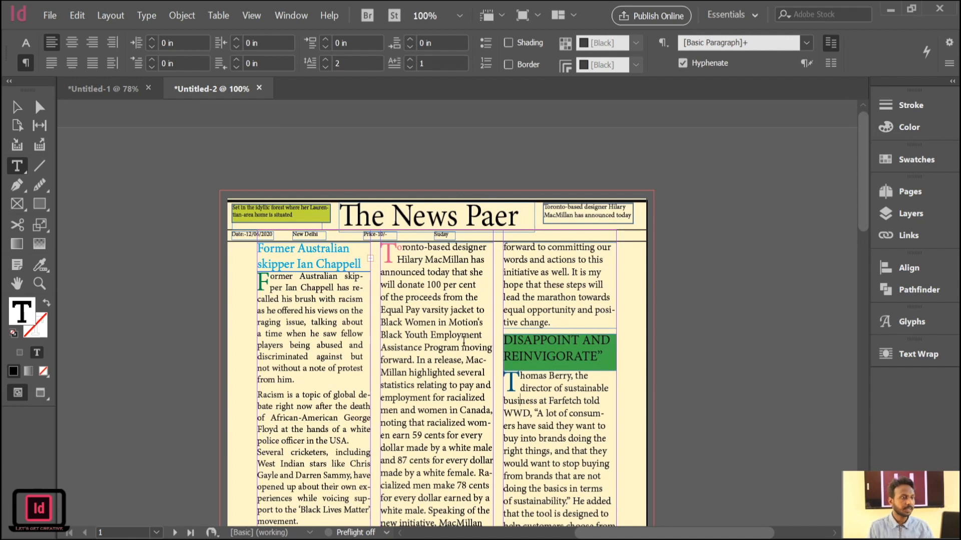
scroll(316, 441, "down", 10)
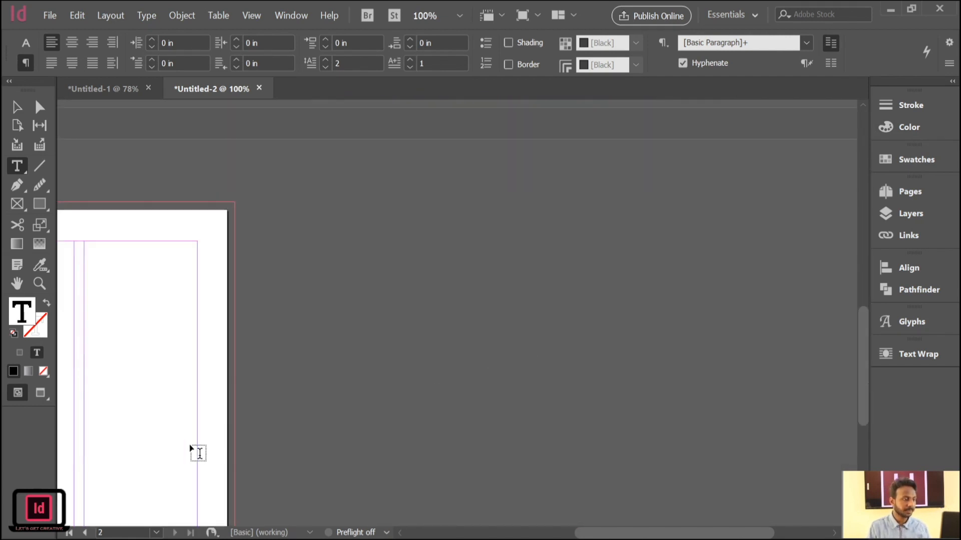
scroll(195, 440, "up", 10)
left_click(17, 107)
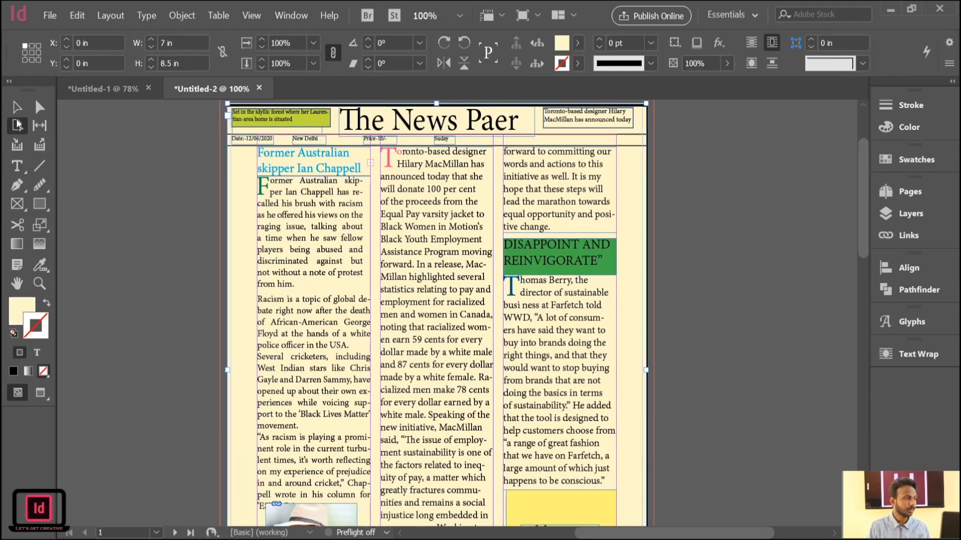
scroll(548, 357, "down", 4)
left_click(751, 314)
scroll(748, 322, "down", 10)
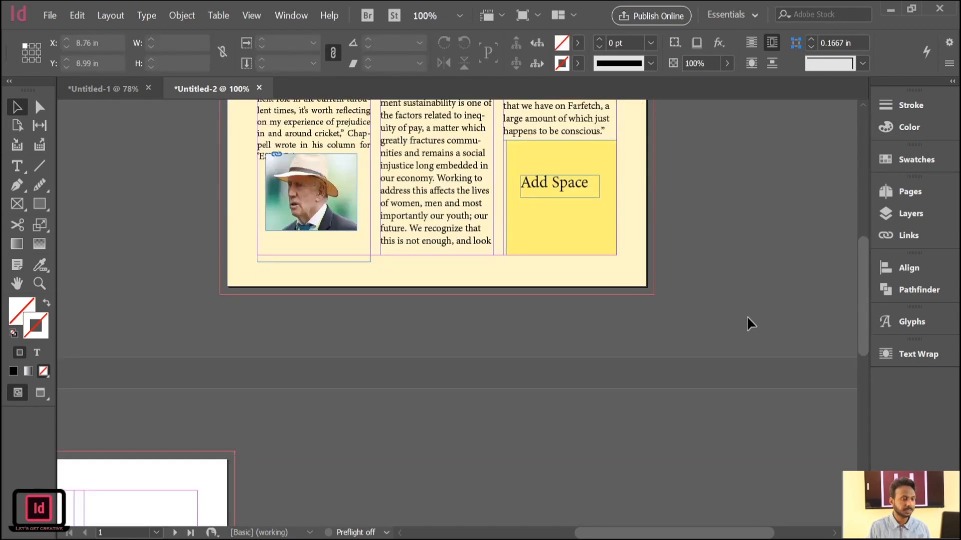
left_click_drag(148, 407, 551, 324)
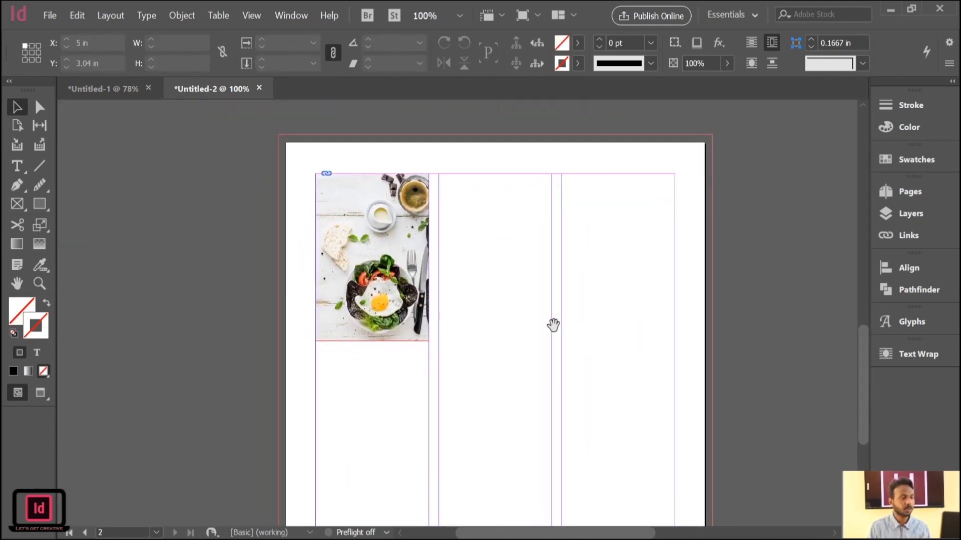
left_click(395, 259)
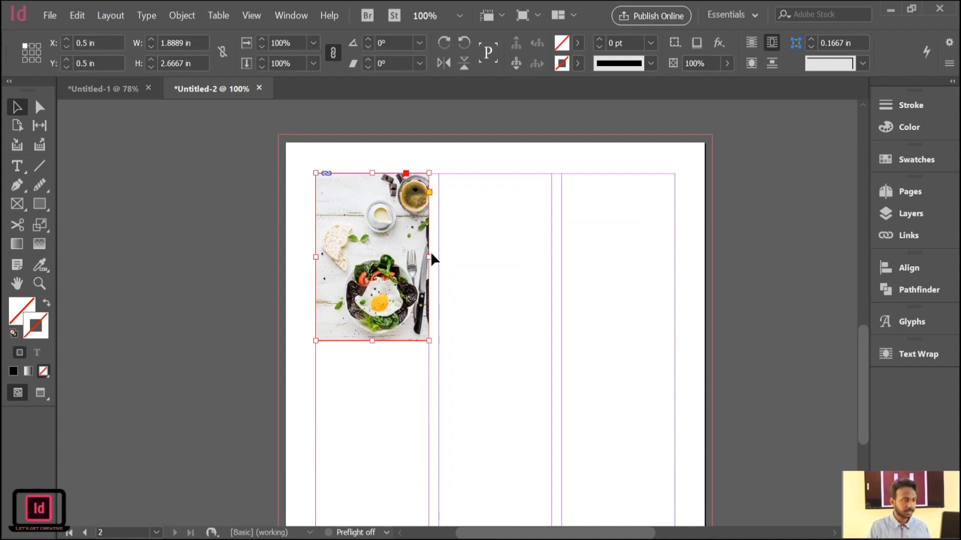
left_click_drag(428, 257, 673, 254)
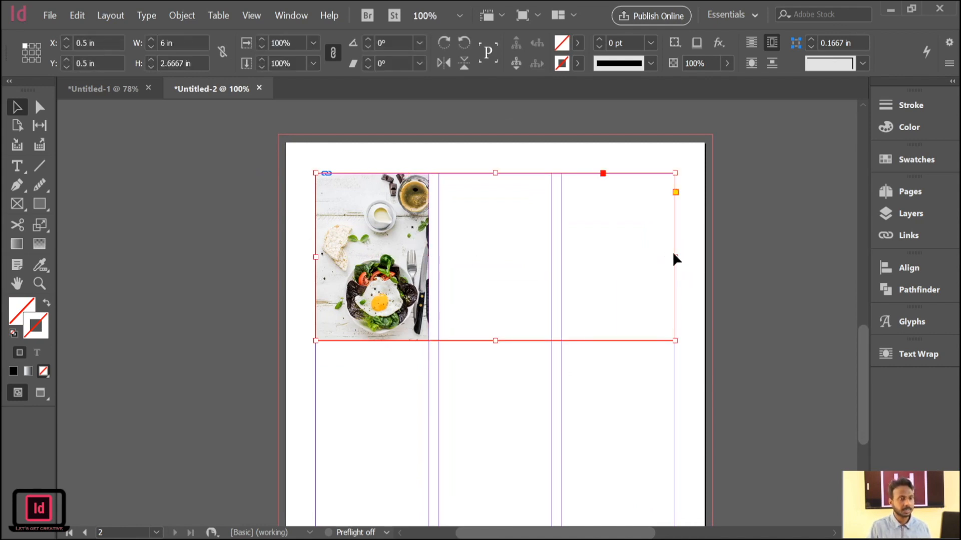
Try stretching the food photo inside its frame to 6 in wide across all three columns, undoing each attempt.
key("ctrl+z")
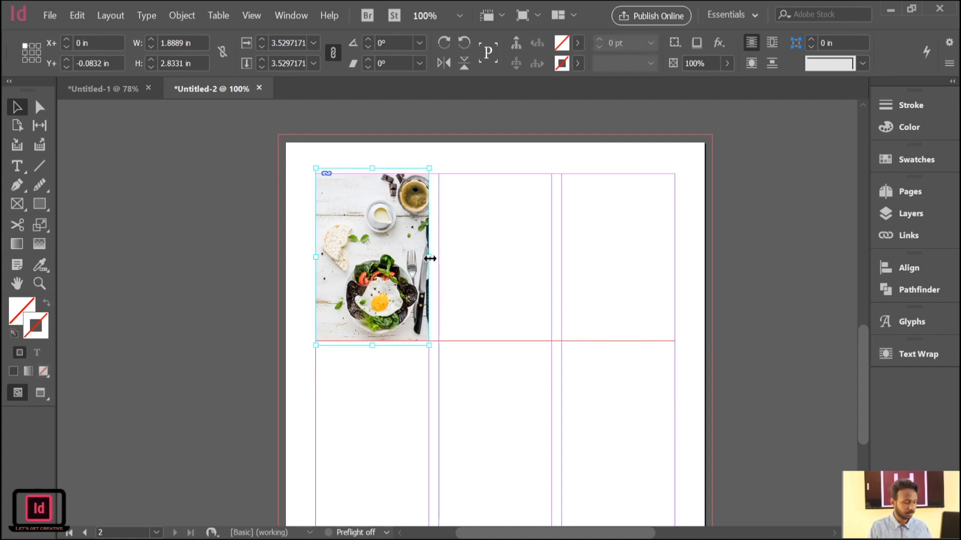
left_click_drag(430, 258, 477, 266)
key("ctrl+z")
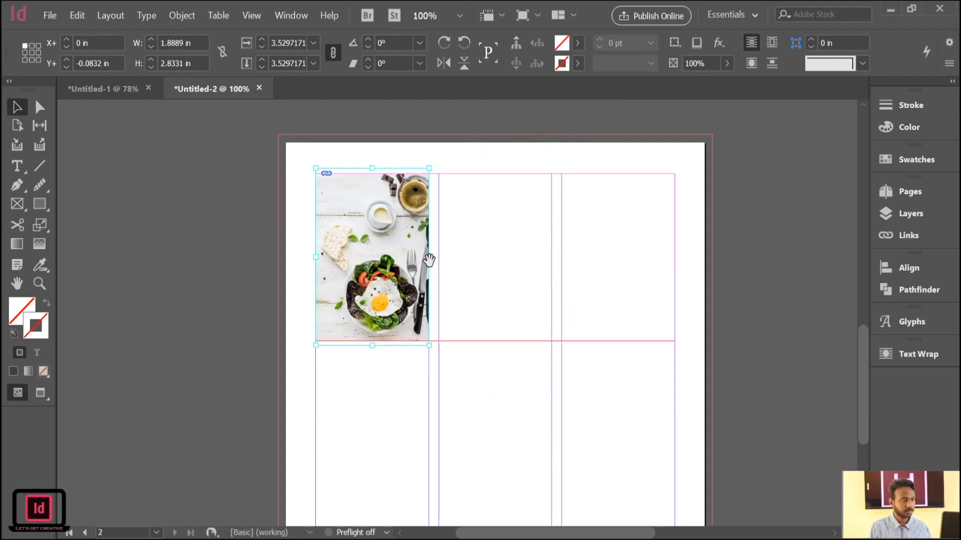
left_click(572, 242)
double_click(373, 266)
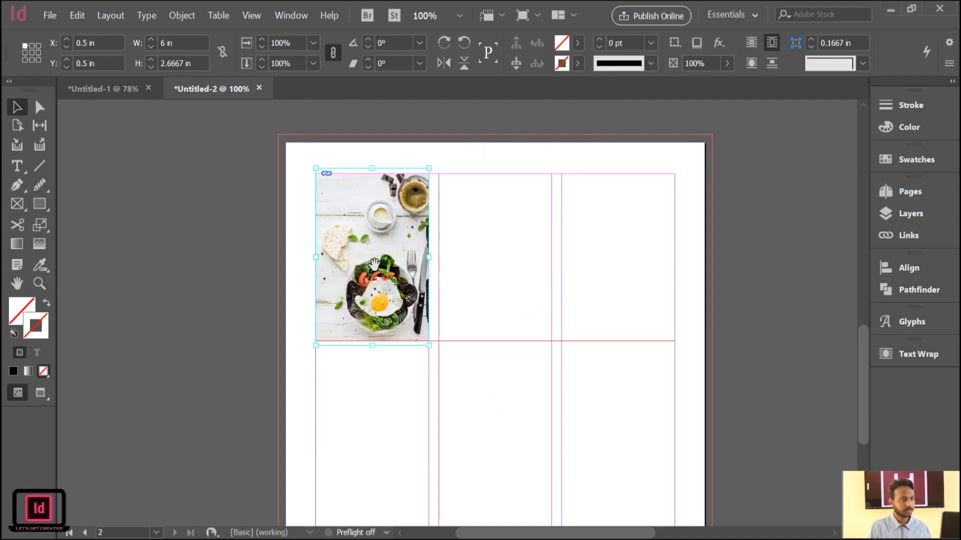
left_click_drag(429, 260, 674, 286)
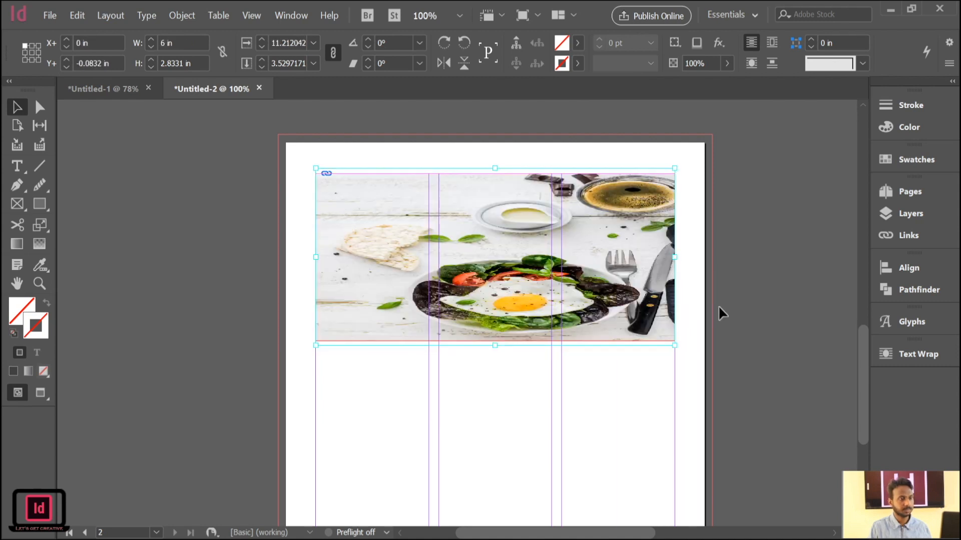
key("ctrl+z")
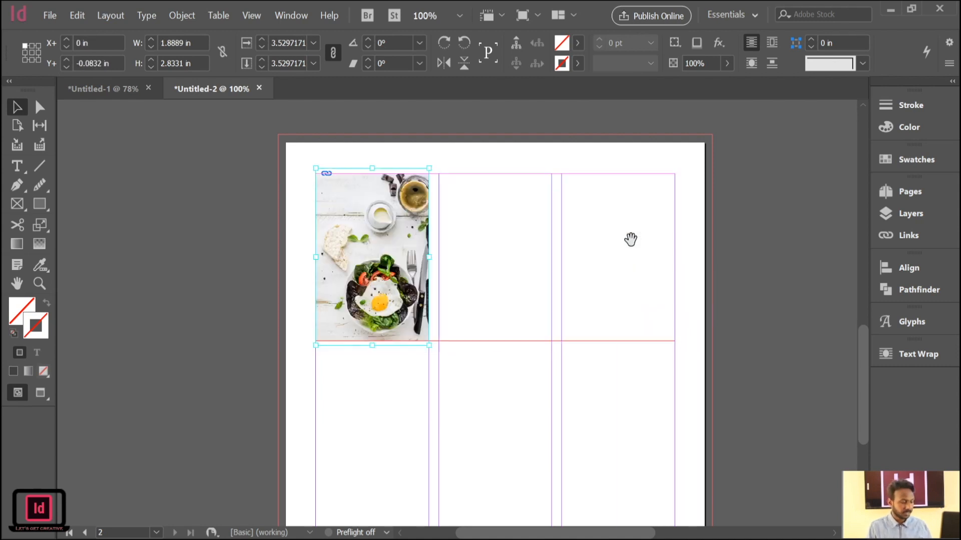
Try rotating the food photo inside its frame by about -90.5°, undo the rotation and deselect the photo.
left_click_drag(432, 163, 484, 345)
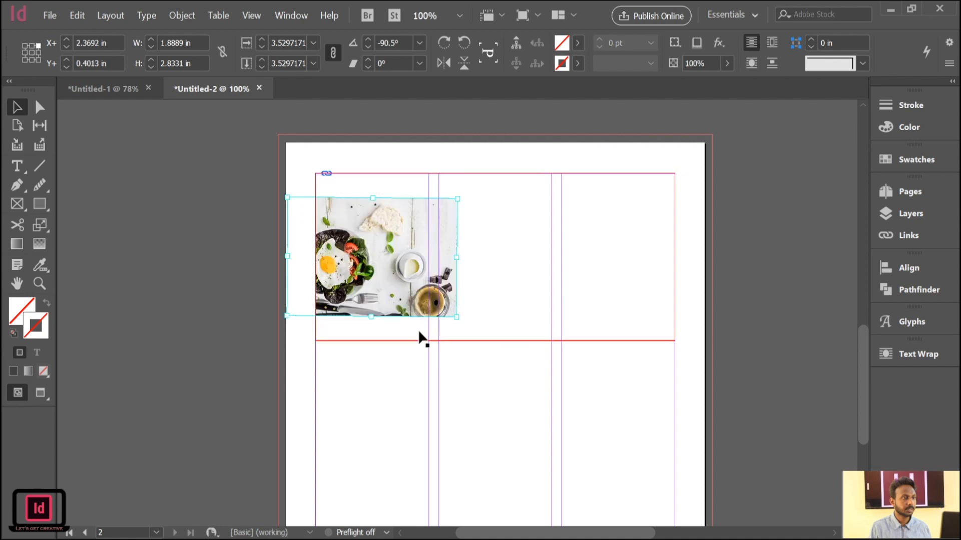
key("ctrl+z")
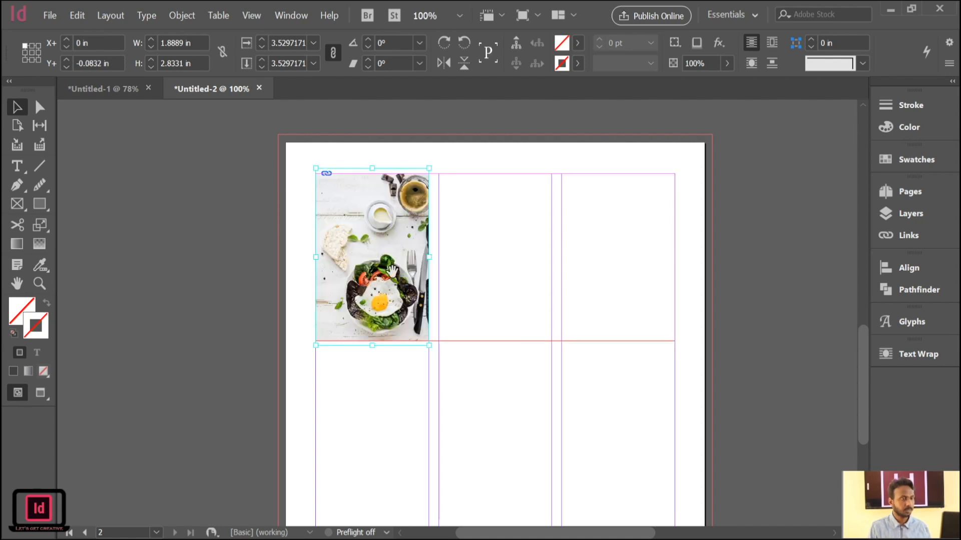
left_click(220, 244)
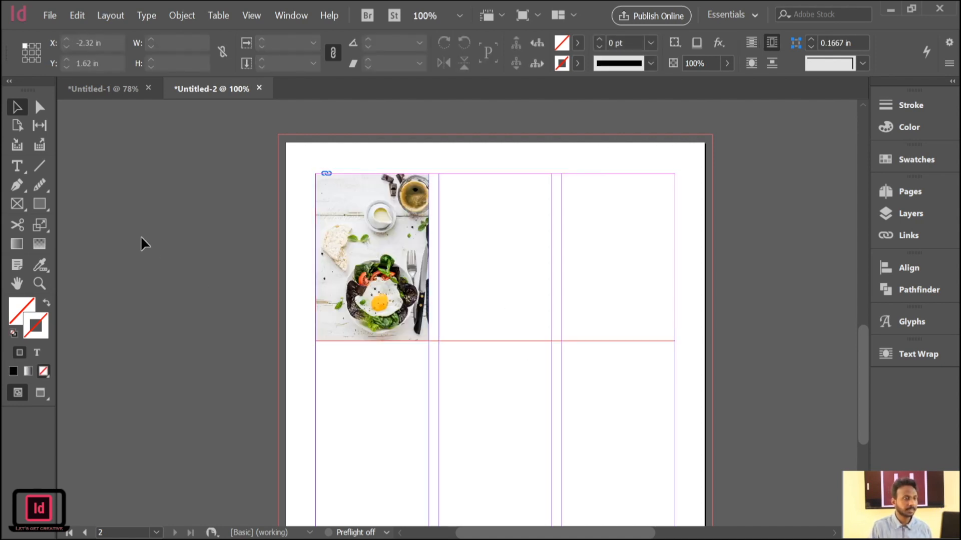
Narrow the food photo's frame on the second page to the width of the first column and deselect it.
left_click(521, 283)
left_click_drag(673, 257, 429, 304)
left_click(235, 262)
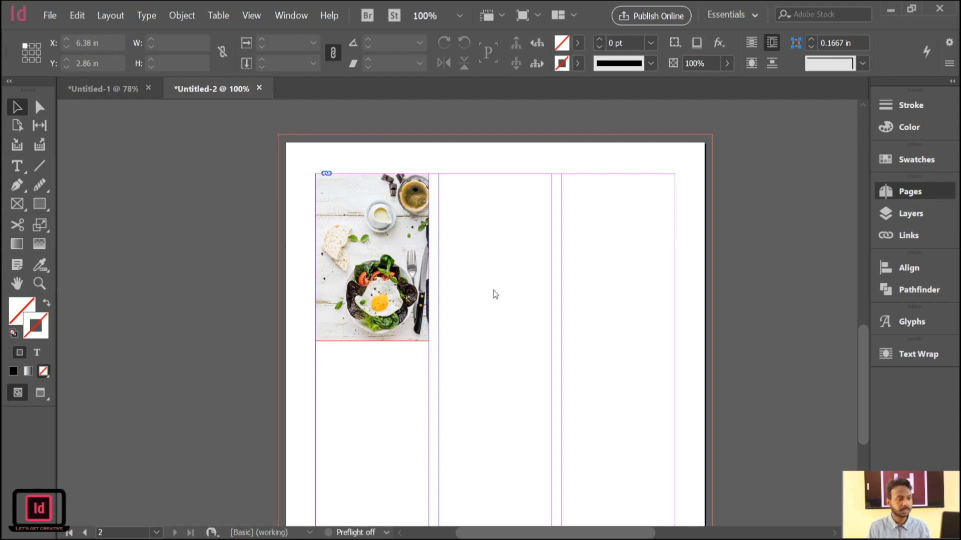
Look through the document's remaining pages and return to the masthead on the newspaper's first page.
scroll(530, 320, "up", 5)
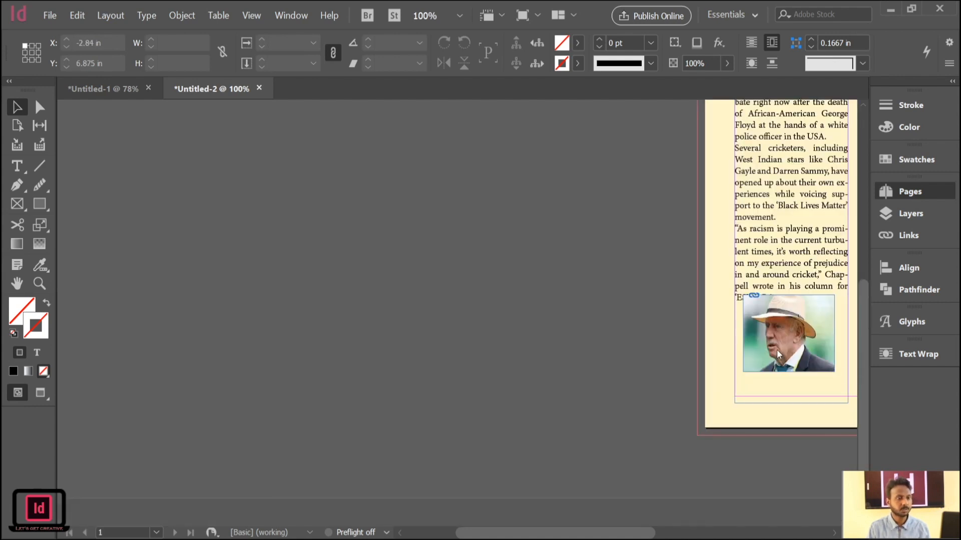
left_click(828, 514)
left_click(828, 514)
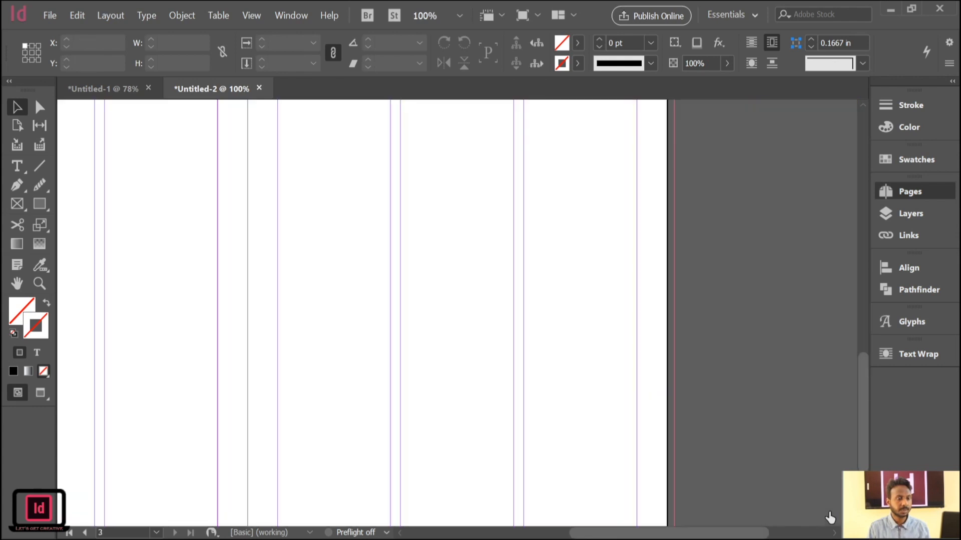
left_click(829, 515)
left_click(828, 515)
left_click(829, 514)
left_click(828, 514)
left_click(829, 515)
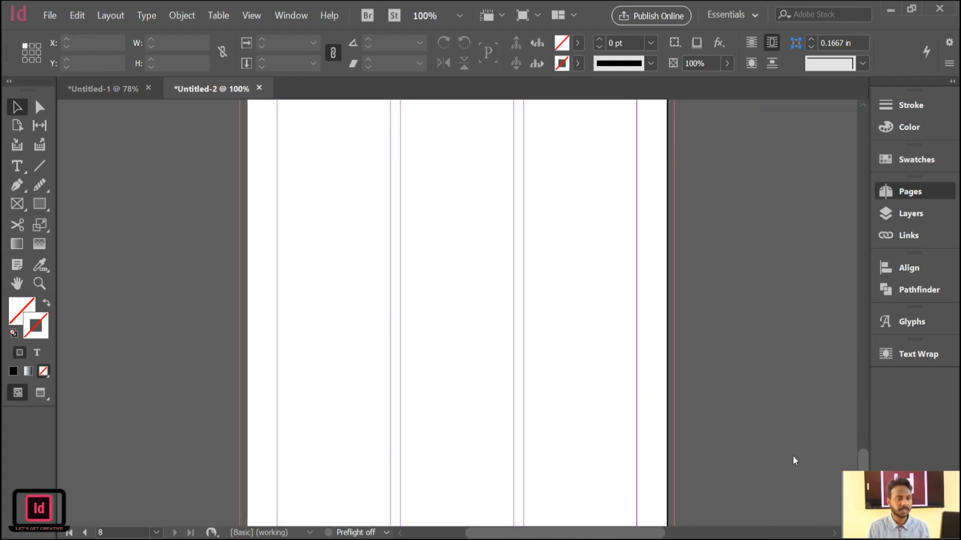
scroll(765, 326, "up", 5)
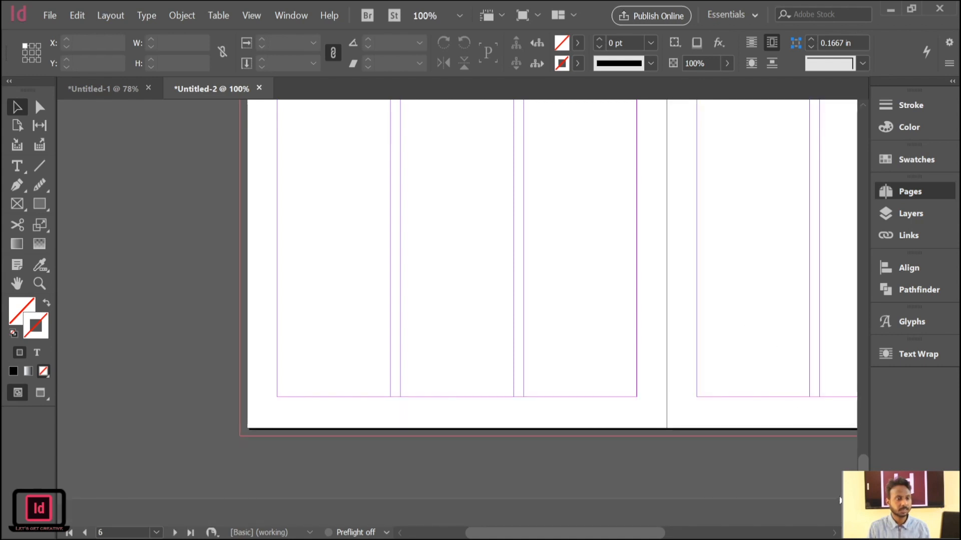
left_click(849, 514)
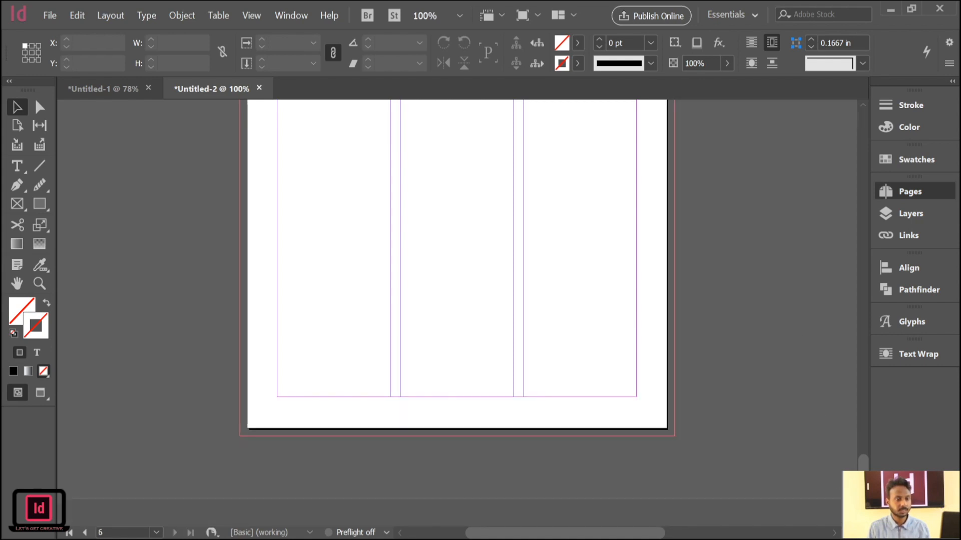
left_click(850, 514)
left_click(849, 514)
left_click(849, 514)
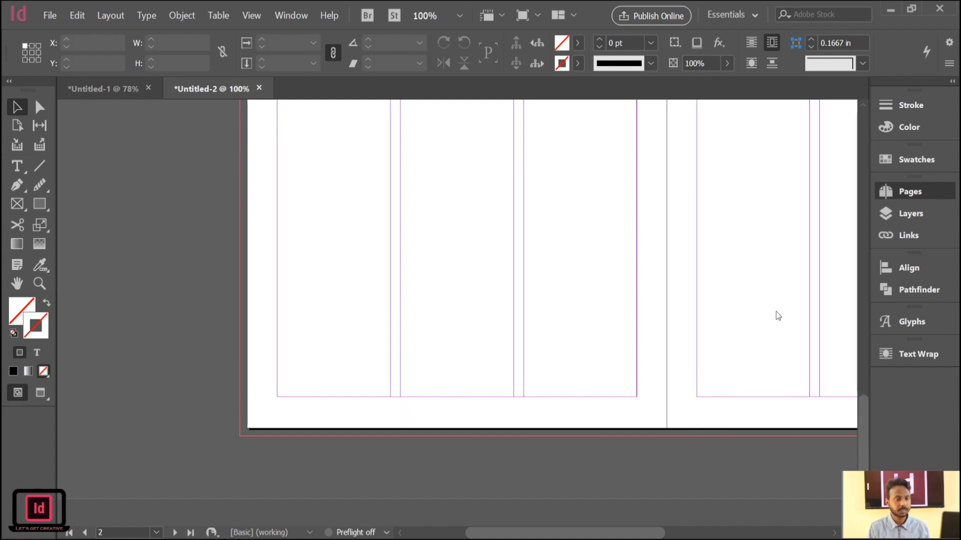
left_click(850, 515)
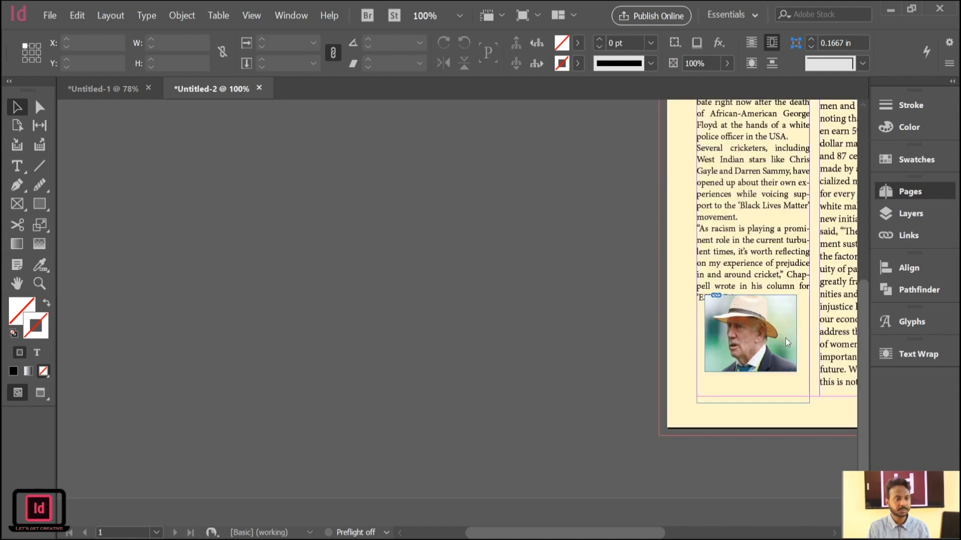
left_click_drag(575, 274, 91, 365)
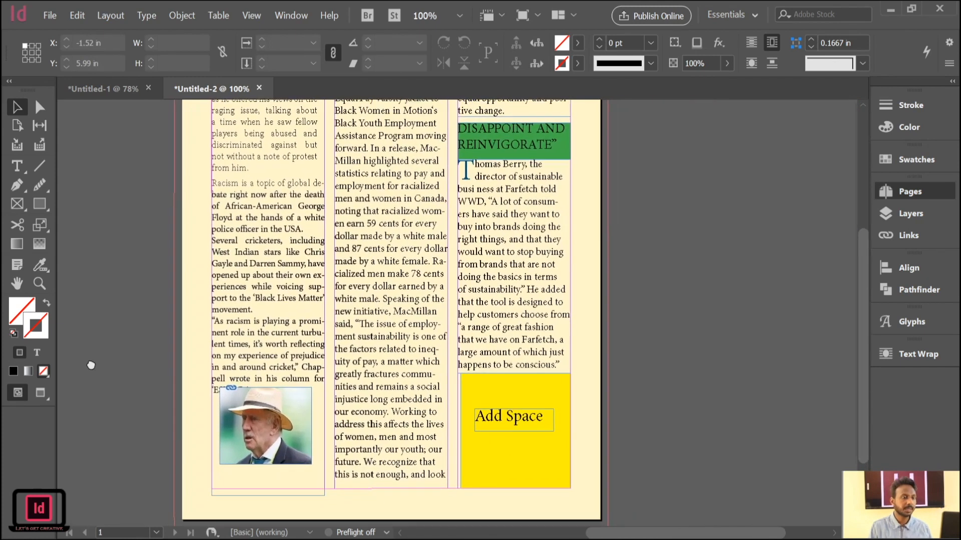
left_click_drag(615, 228, 648, 383)
left_click_drag(642, 312, 640, 297)
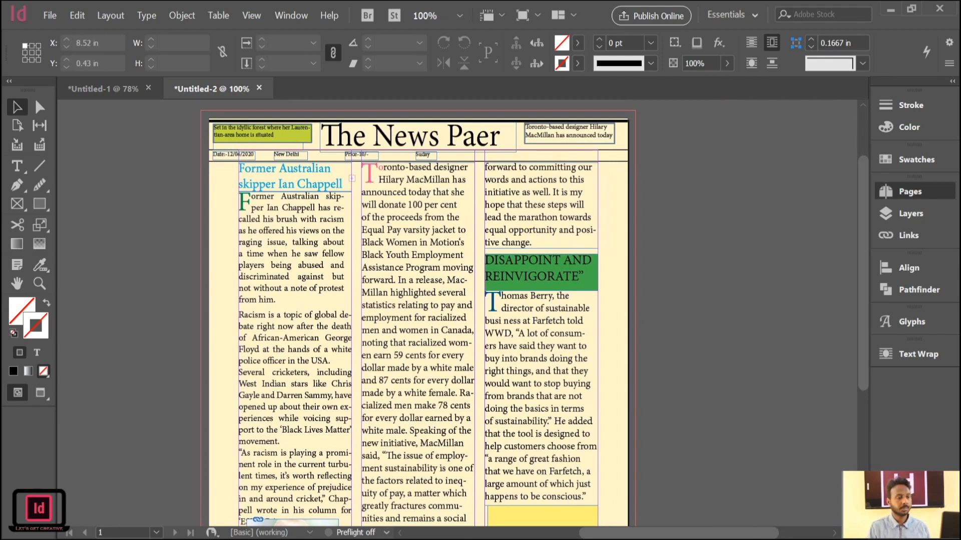
key("ctrl+s")
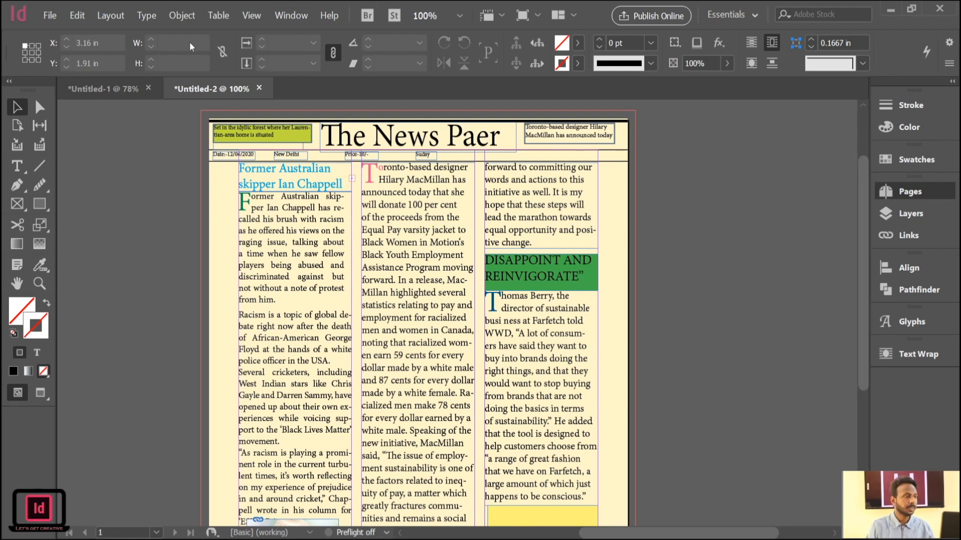
left_click(10, 172)
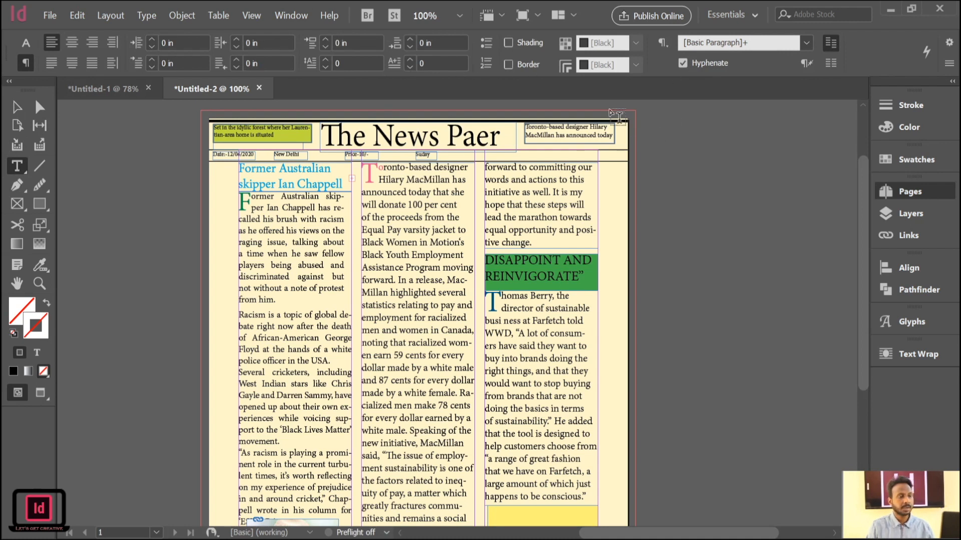
double_click(539, 217)
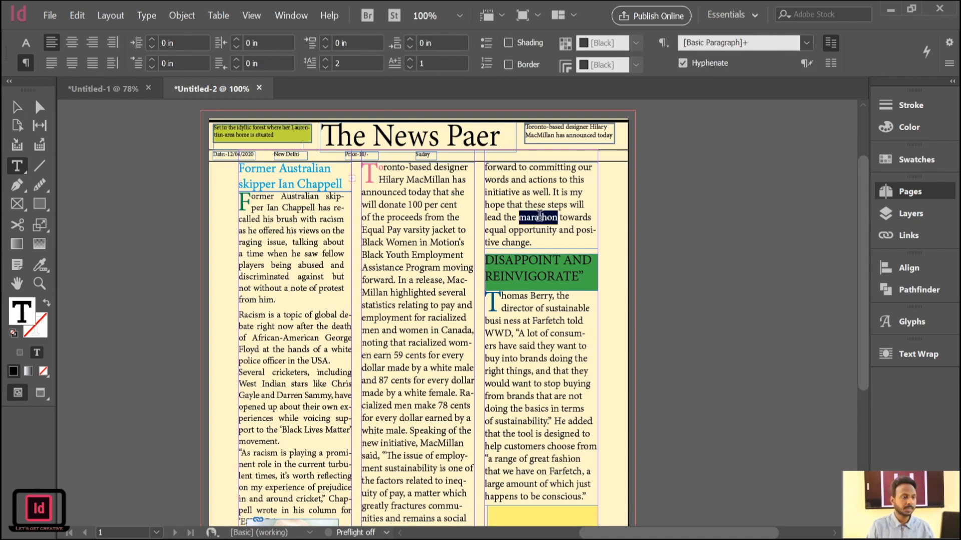
double_click(438, 264)
left_click(403, 230)
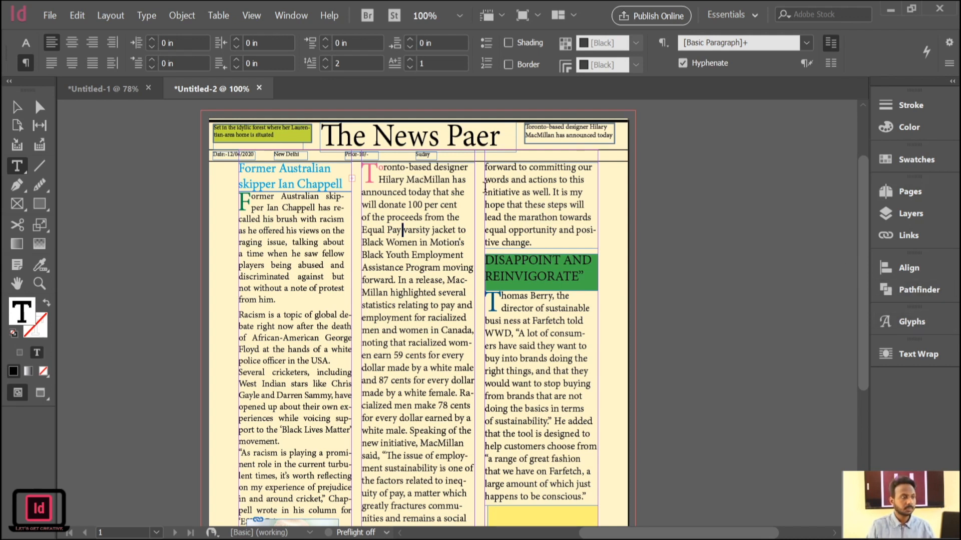
Switch to the Untitled-1 document and delete the yellow text's frame and the circular floral image from its page.
left_click(96, 86)
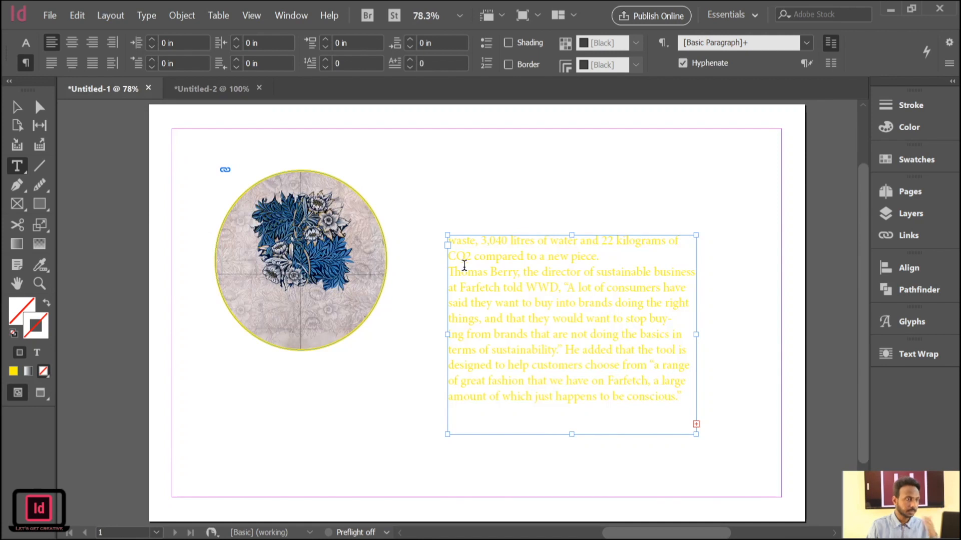
left_click(577, 266)
key("BackSpace")
left_click(16, 107)
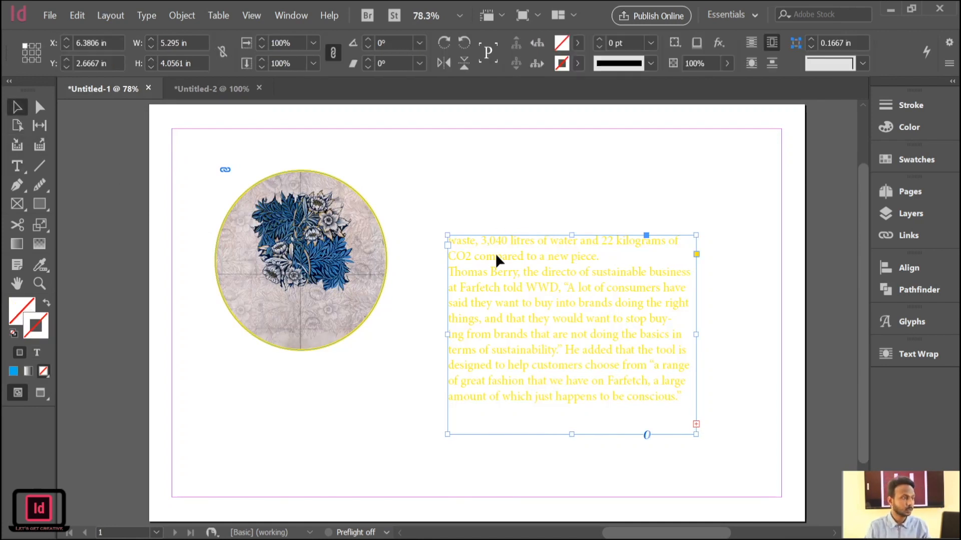
key("Delete")
left_click(352, 248)
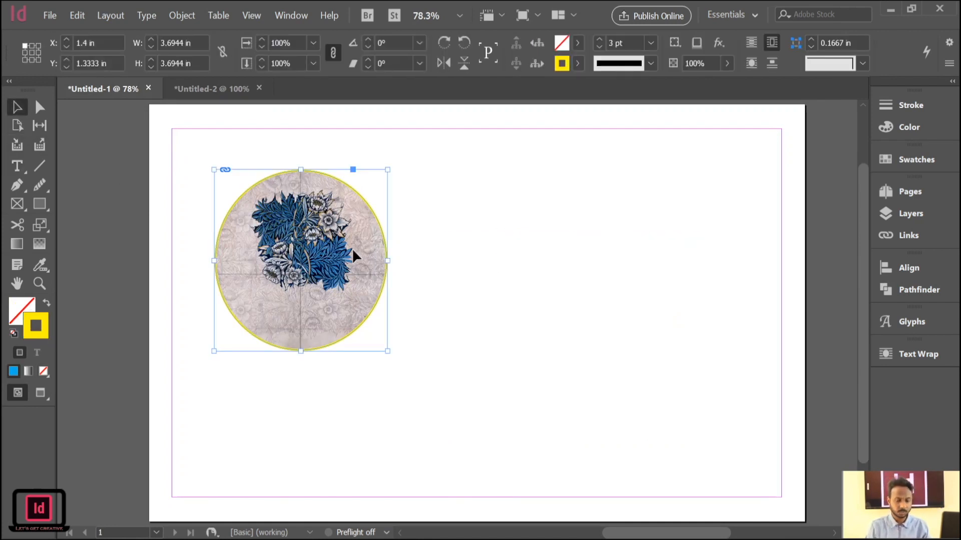
key("Delete")
Draw a rectangular frame on the empty page, filled blue and resized to about 3.86 in by 2.41 in.
left_click(17, 204)
left_click_drag(262, 182, 487, 330)
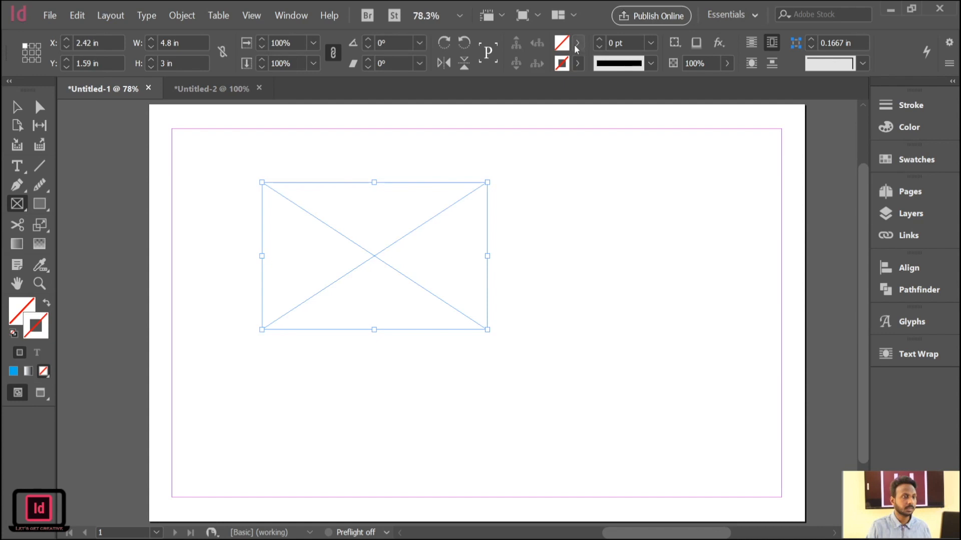
key("comma")
key("v")
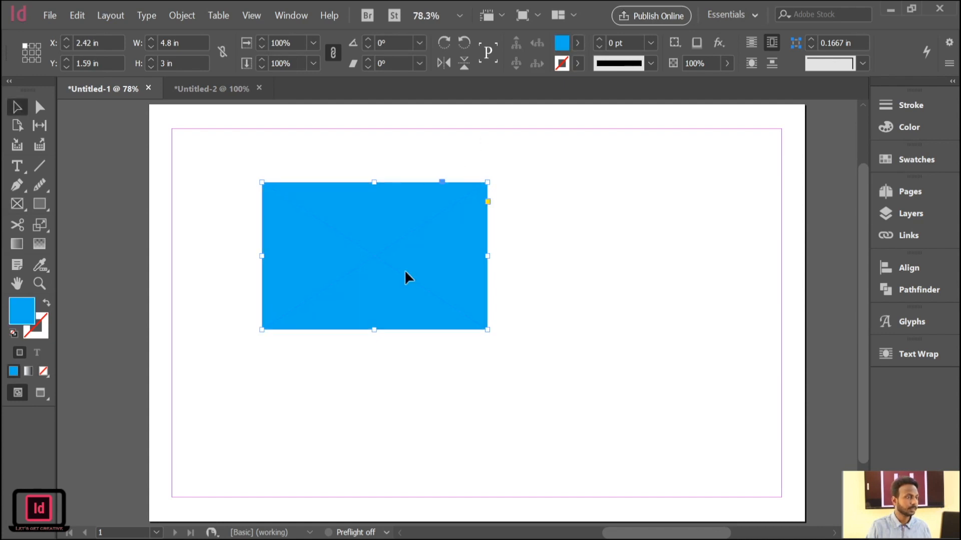
left_click_drag(488, 330, 443, 301)
Duplicate the blue frame so the copy overlaps its lower-right corner, and fill the copy yellow.
left_click_drag(398, 247, 516, 301)
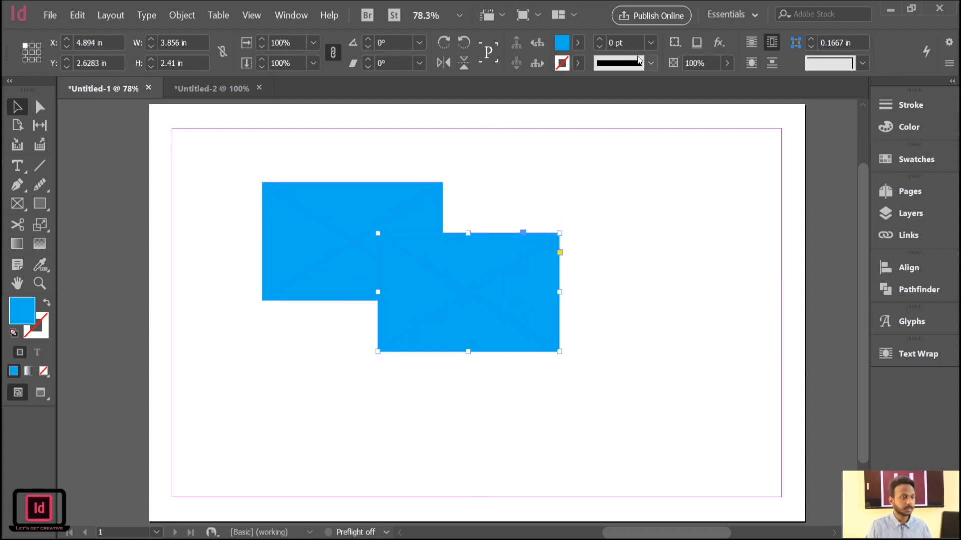
left_click(471, 190)
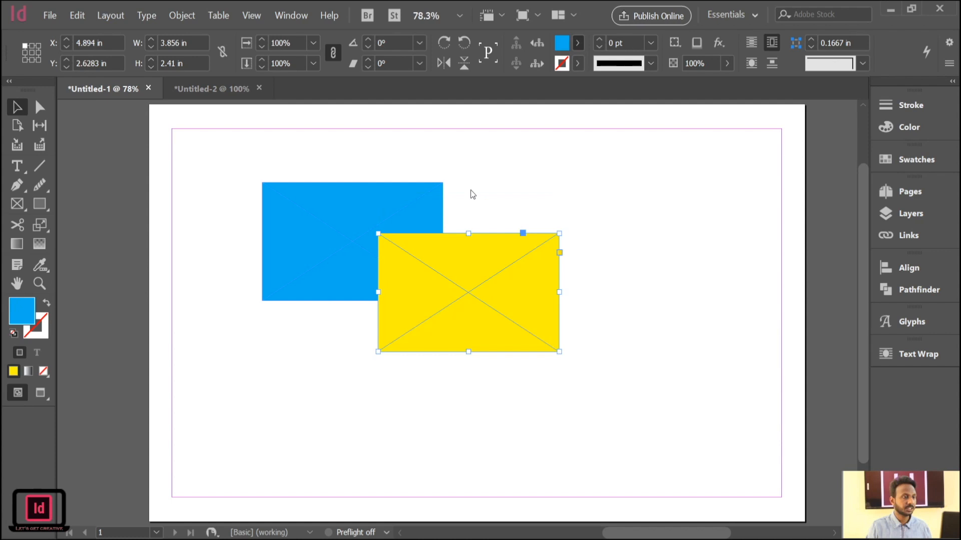
left_click(75, 126)
Rotate the yellow frame to about -48° and position it over the right part of the blue frame.
left_click_drag(415, 281, 436, 281)
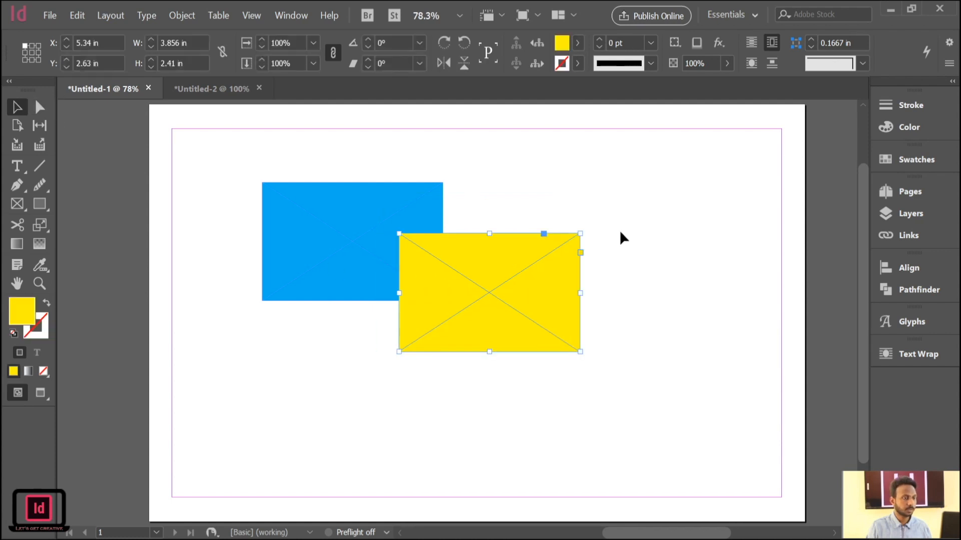
left_click_drag(585, 229, 615, 334)
left_click_drag(512, 302, 481, 299)
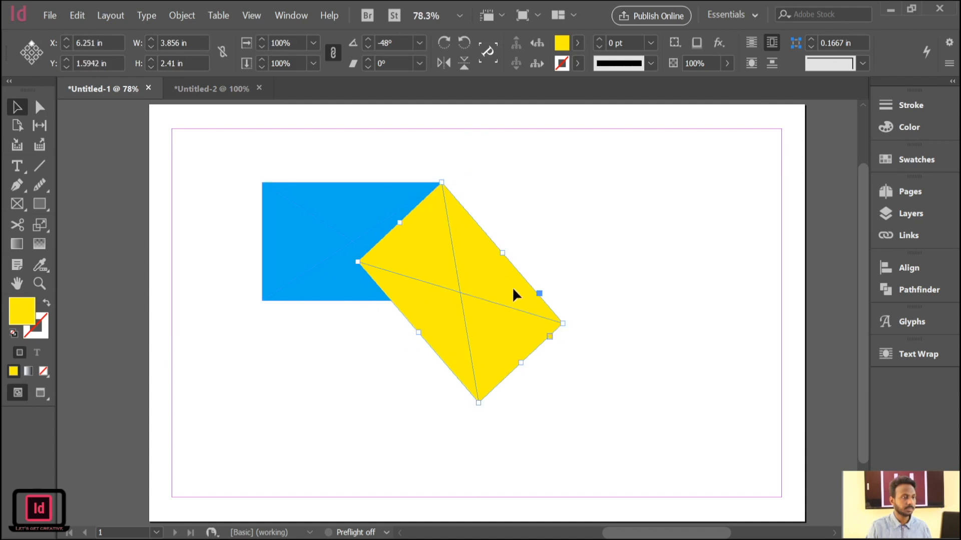
left_click(631, 250)
Select both frames and try Pathfinder operations on them, including subtracting the yellow shape from the blue one, undoing each attempt.
left_click_drag(212, 150, 607, 458)
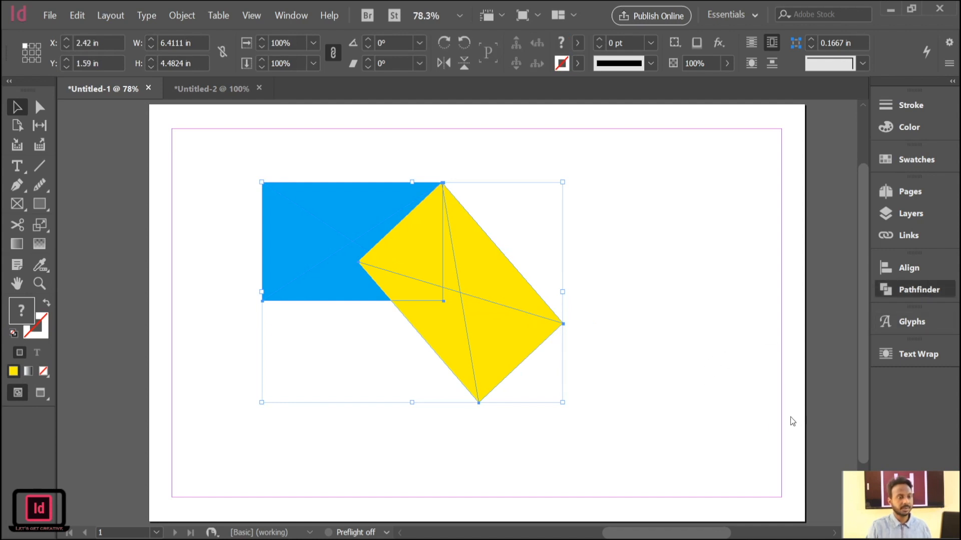
left_click(733, 362)
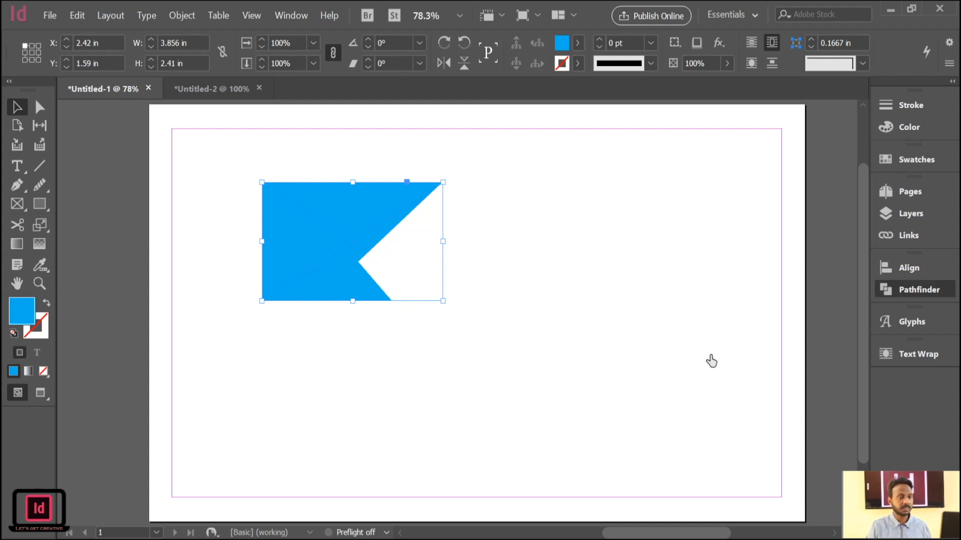
key("ctrl+z")
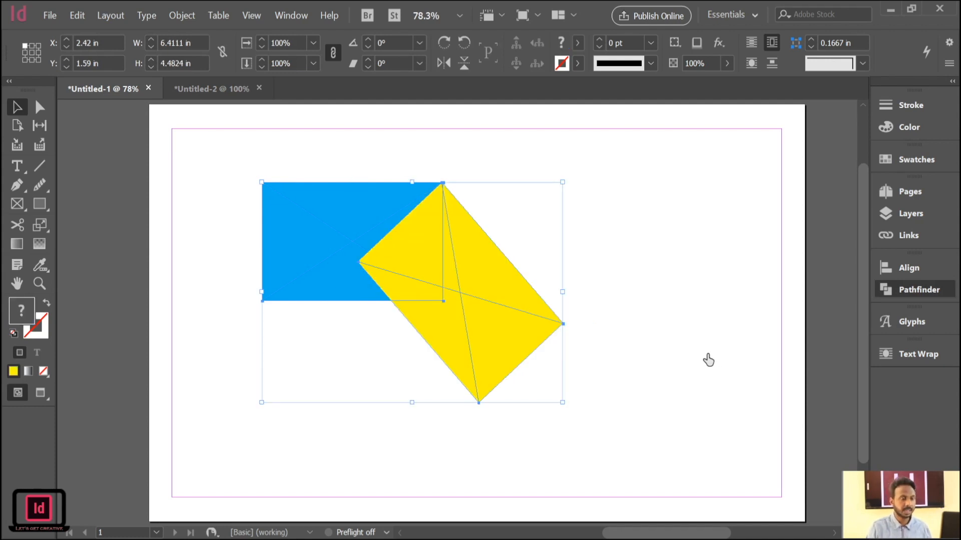
left_click(707, 356)
key("ctrl+z")
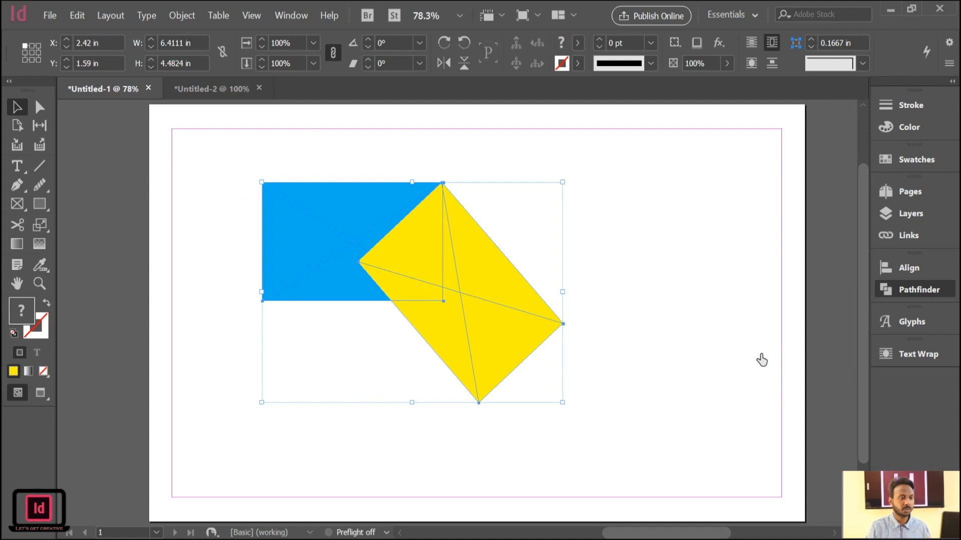
Try the Pathfinder Intersect operation on the blue and yellow frames, and undo it.
left_click(761, 356)
left_click(551, 316)
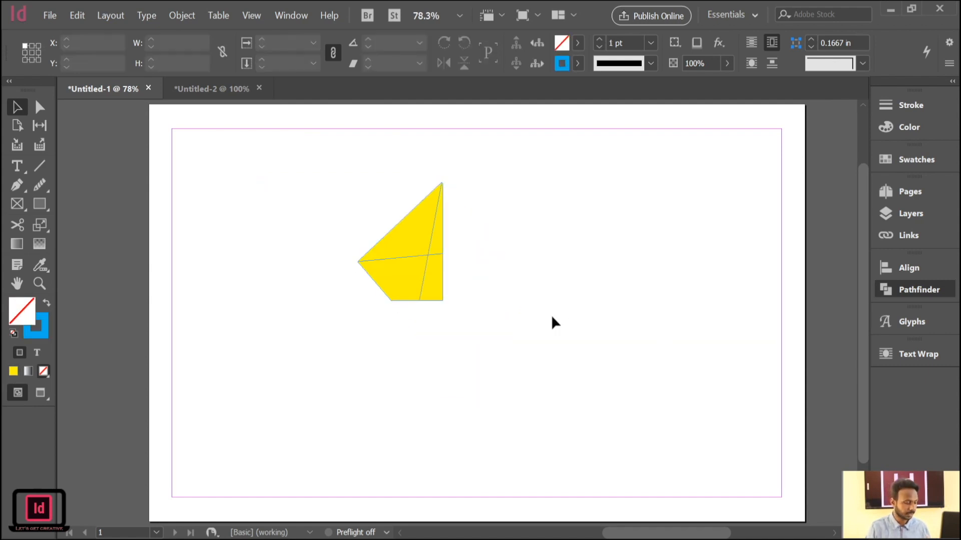
key("ctrl+z")
Try the Pathfinder Exclude Overlap operation on the blue and yellow frames, and undo it.
left_click(781, 355)
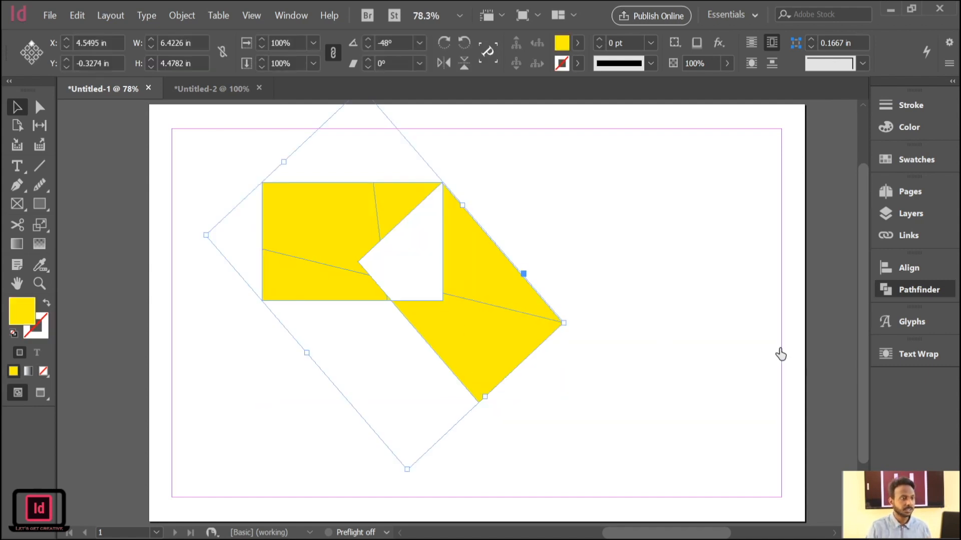
left_click(559, 236)
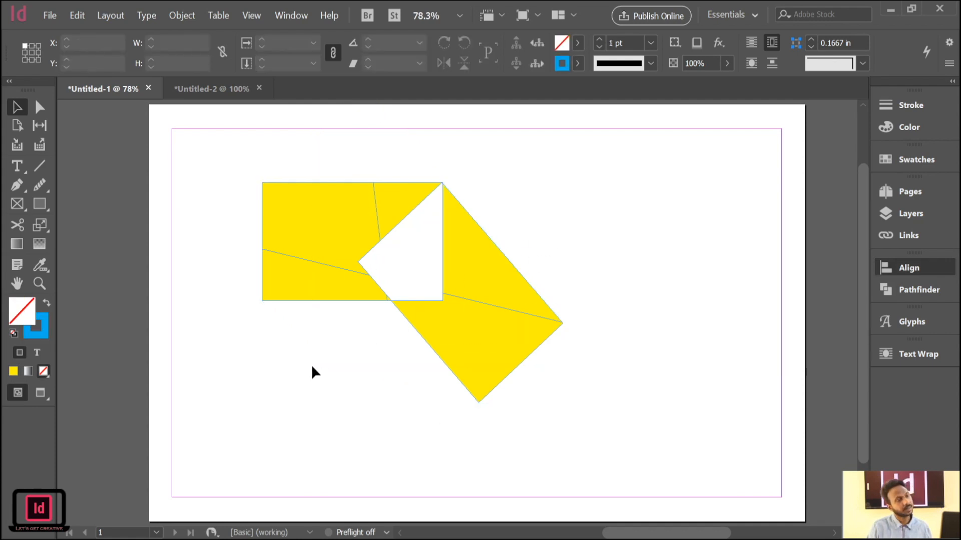
left_click(479, 326)
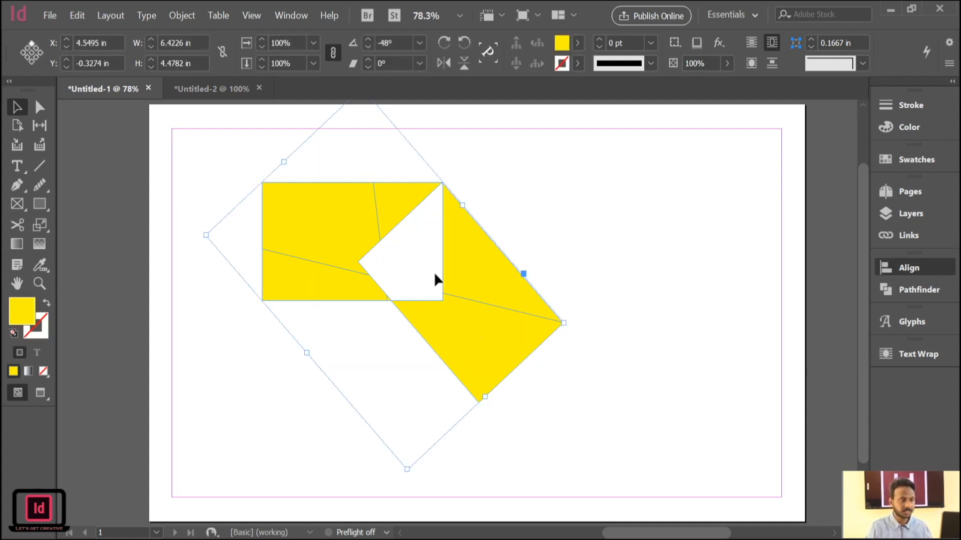
left_click(414, 251)
left_click(449, 205)
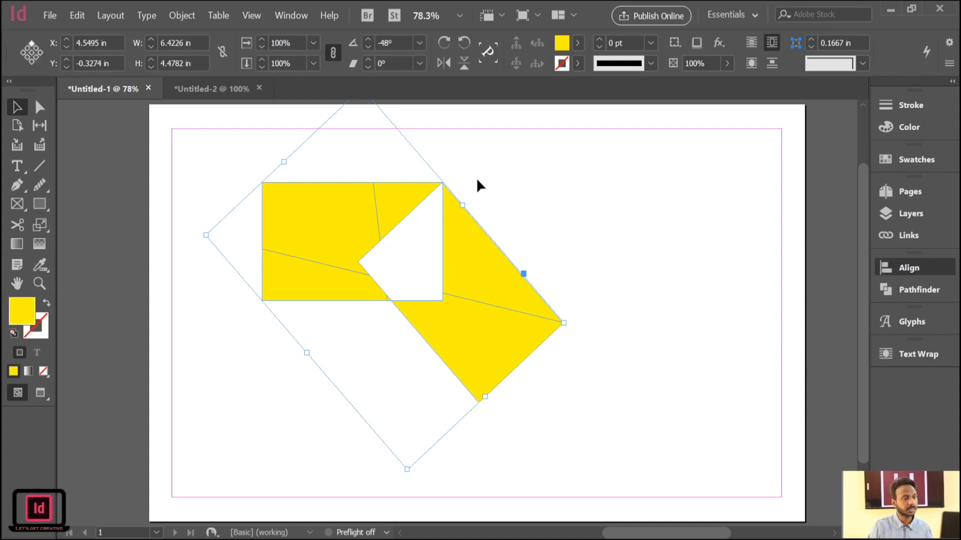
key("ctrl+z")
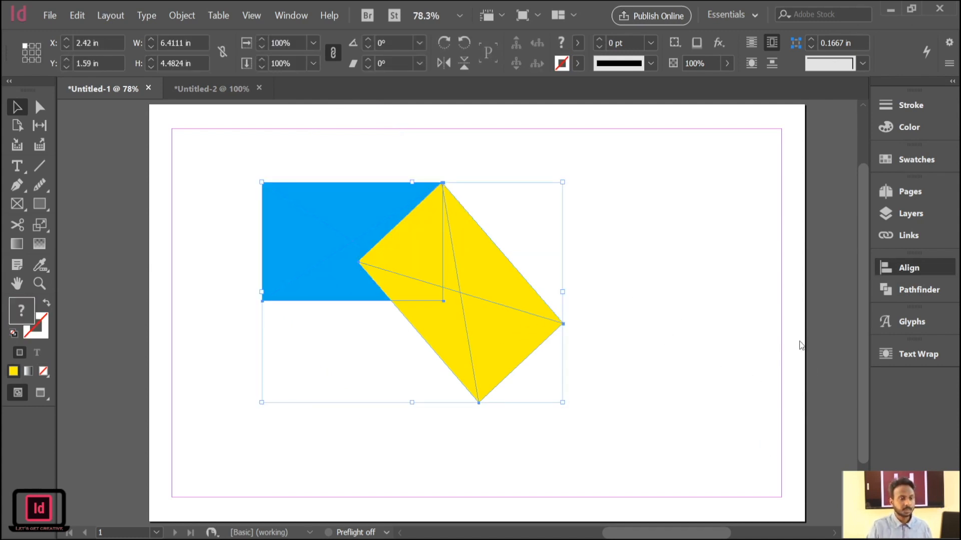
Subtract the blue frame from the yellow one with the Pathfinder Minus Back operation, and delete the remaining shape.
left_click(918, 290)
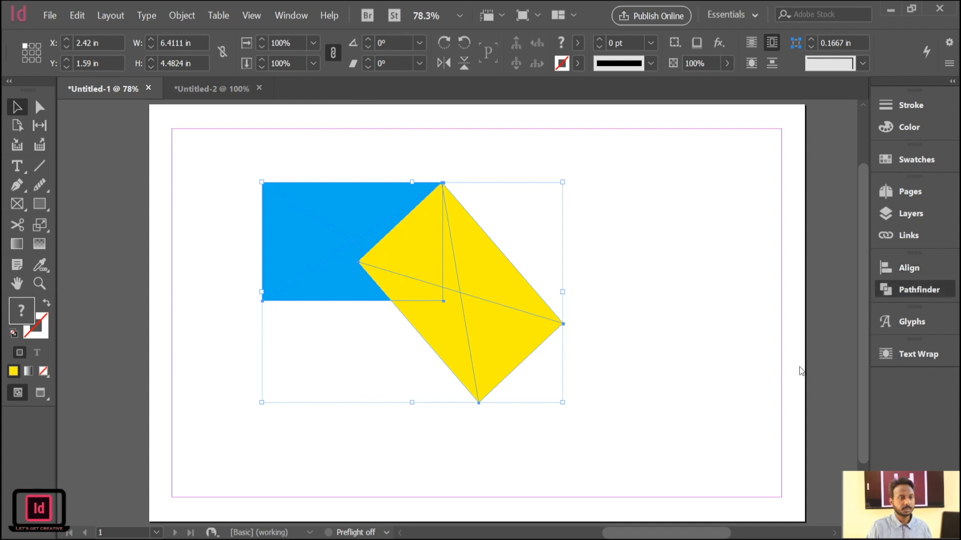
left_click(813, 356)
left_click_drag(600, 223, 456, 425)
left_click(248, 214)
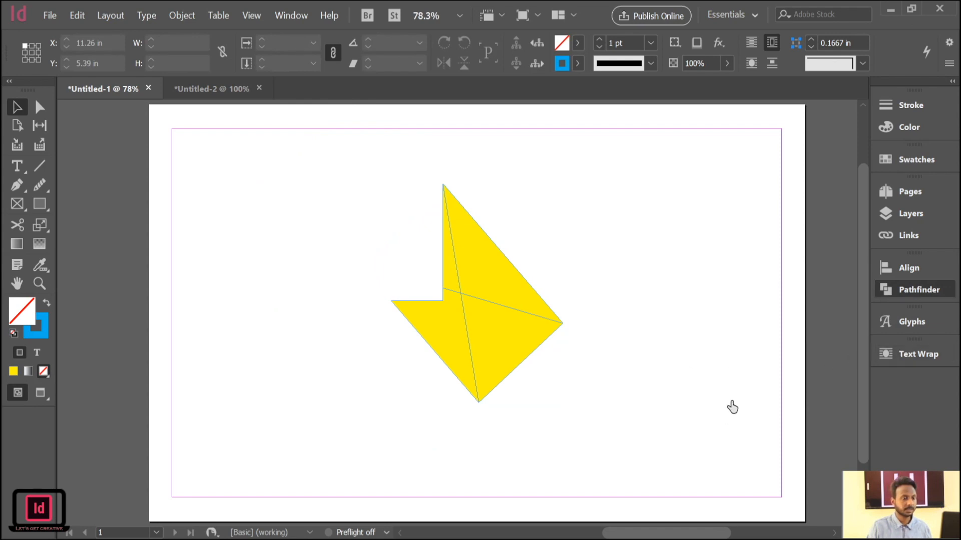
left_click_drag(558, 220, 299, 495)
key("Delete")
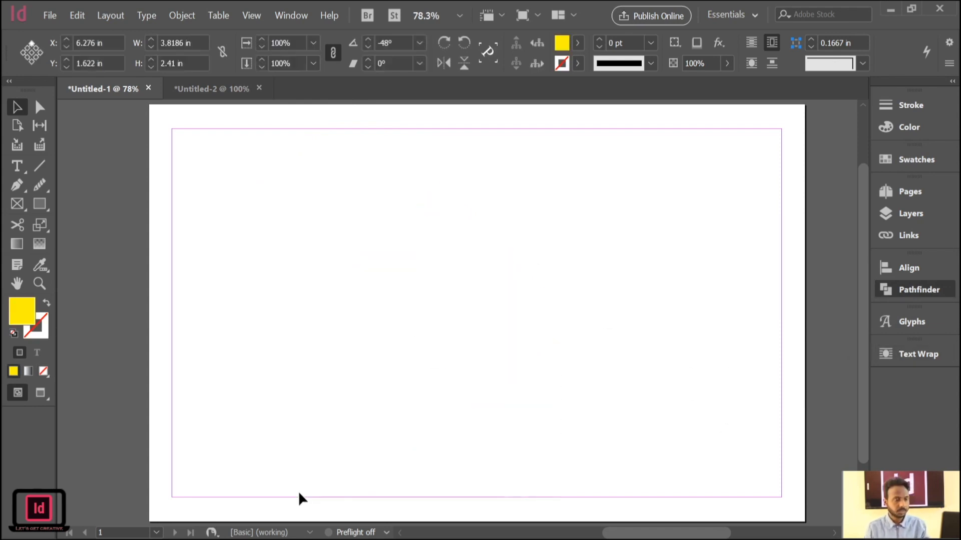
Draw a circle about 2.64 in across in the upper-left part of the page and fill it blue.
left_click(40, 205)
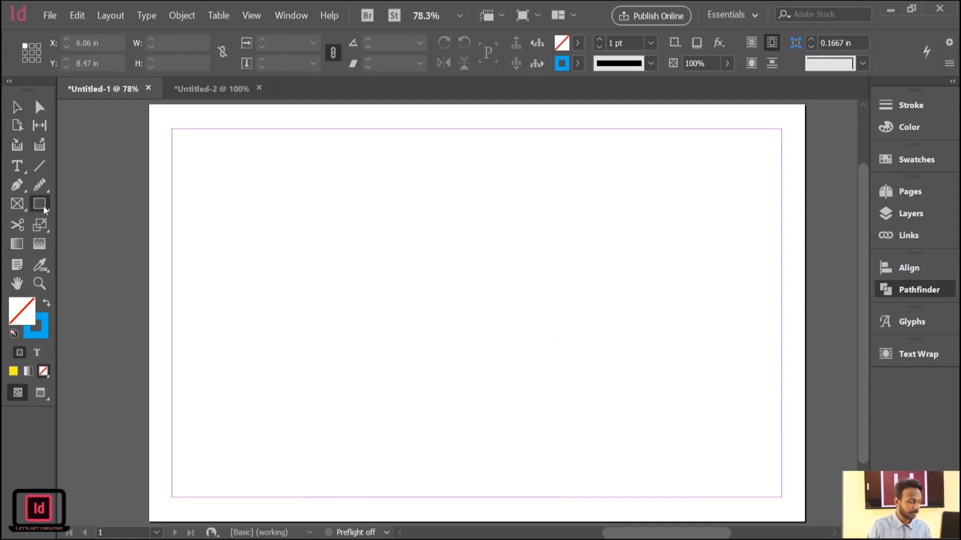
key("l")
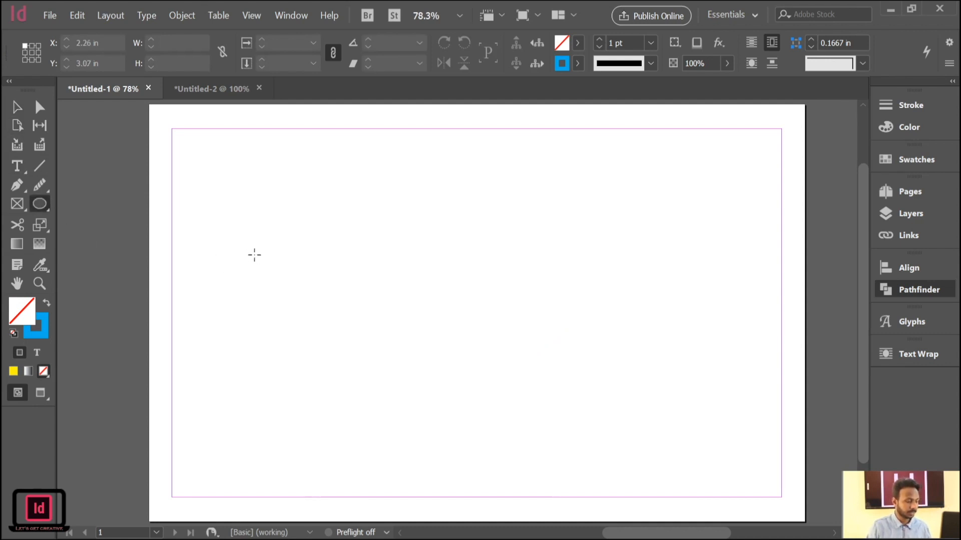
left_click_drag(269, 260, 332, 332)
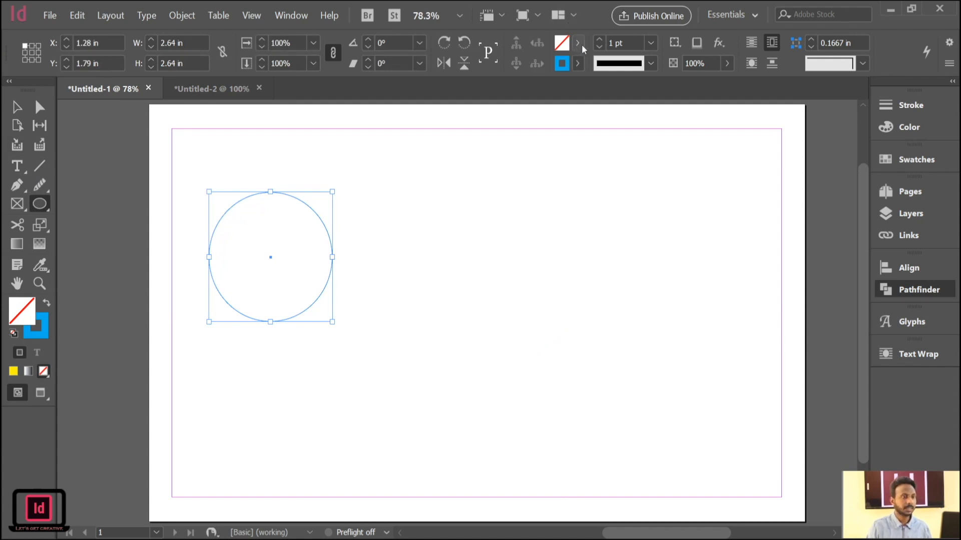
key("comma")
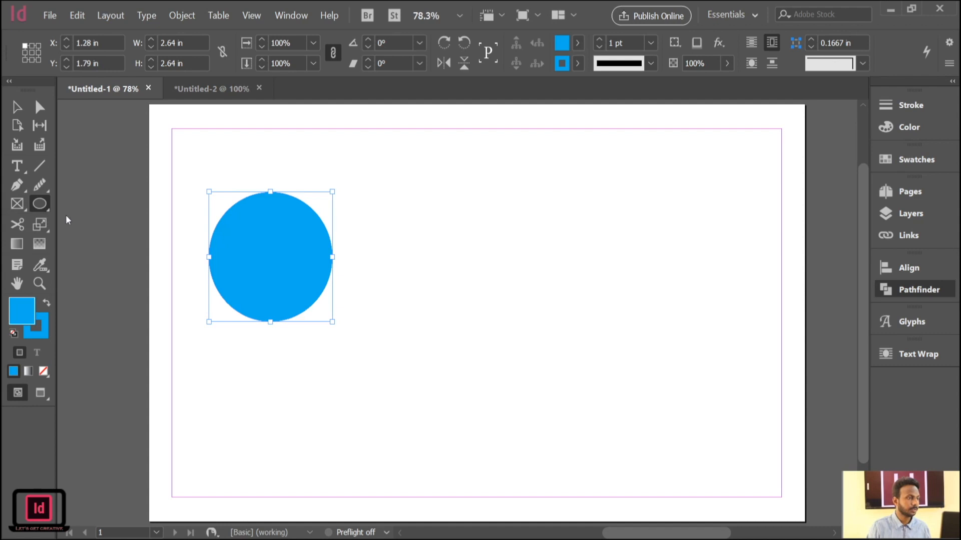
Draw a magenta-filled rectangle about 3.72 in by 2.64 in, level with the circle, and shift it right so it overlaps only the circle's right edge.
key("m")
left_click_drag(271, 192, 445, 323)
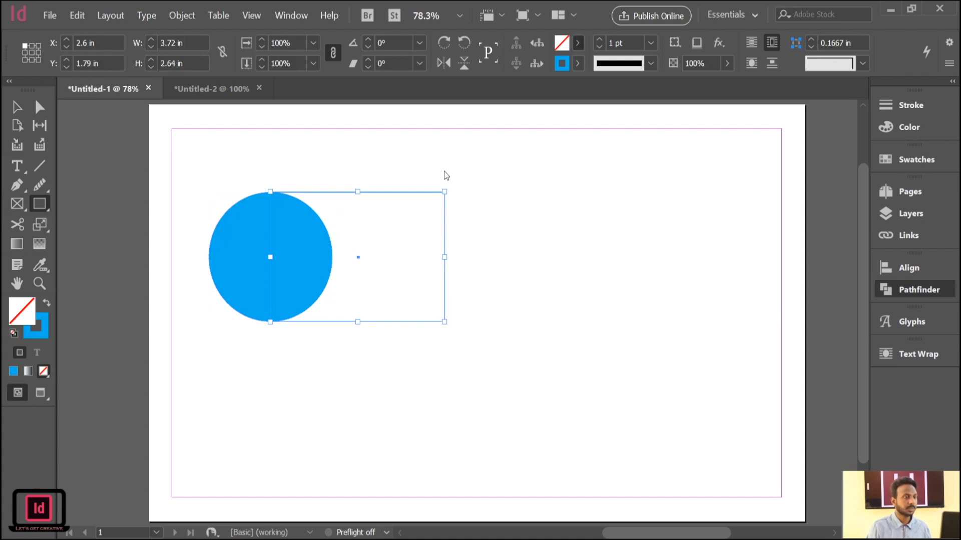
key("comma")
left_click(24, 111)
left_click_drag(344, 253, 382, 252)
Select the circle and rectangle, and try the Pathfinder Add and Subtract operations on them, undoing each one.
left_click_drag(532, 178, 254, 328)
left_click(705, 356)
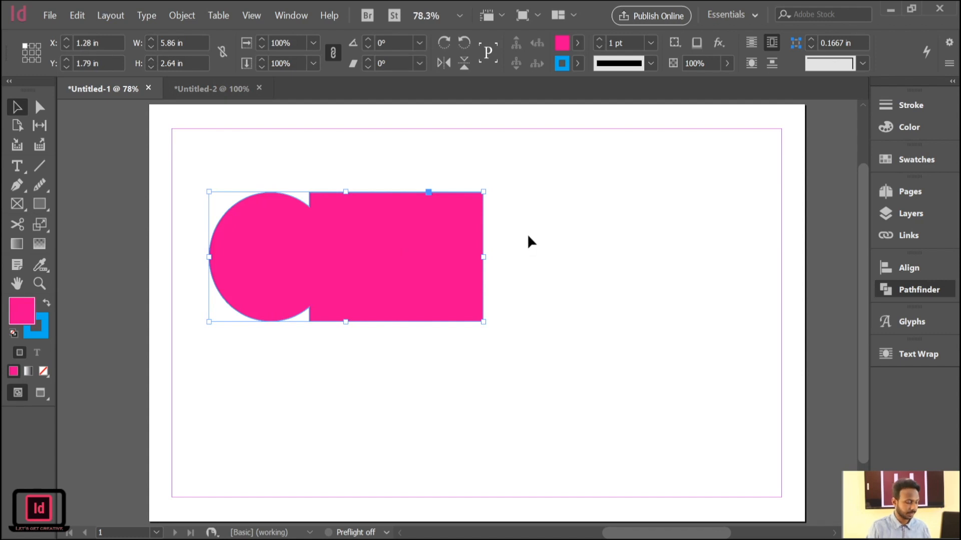
key("ctrl+z")
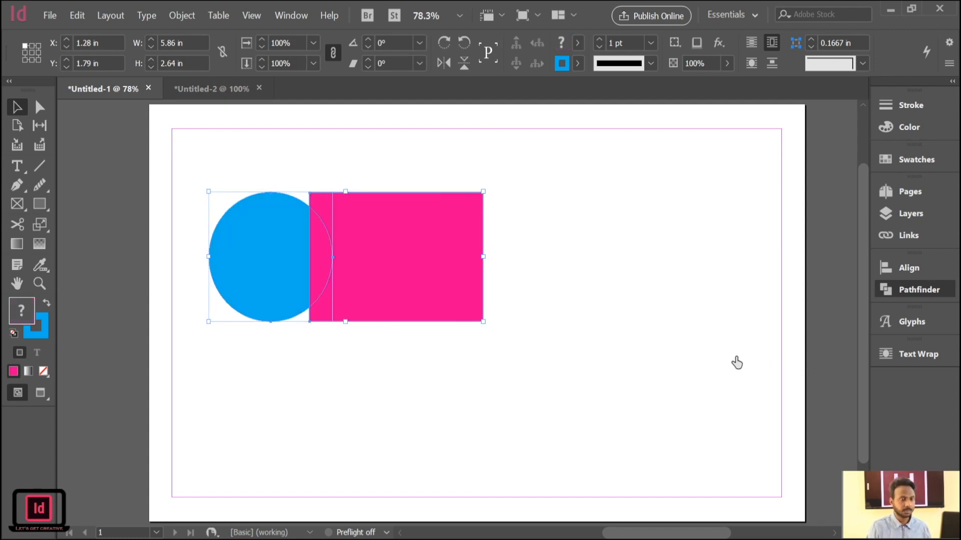
left_click(737, 363)
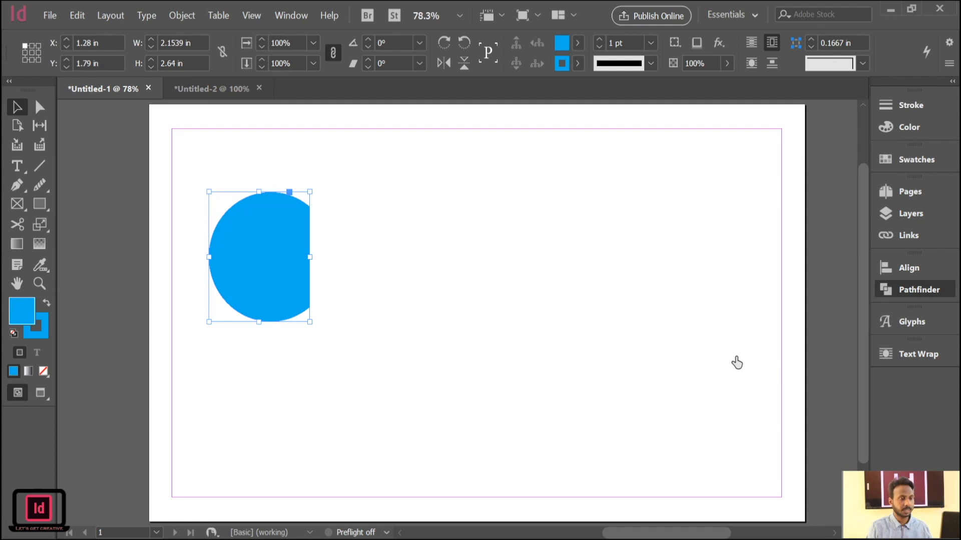
key("ctrl+z")
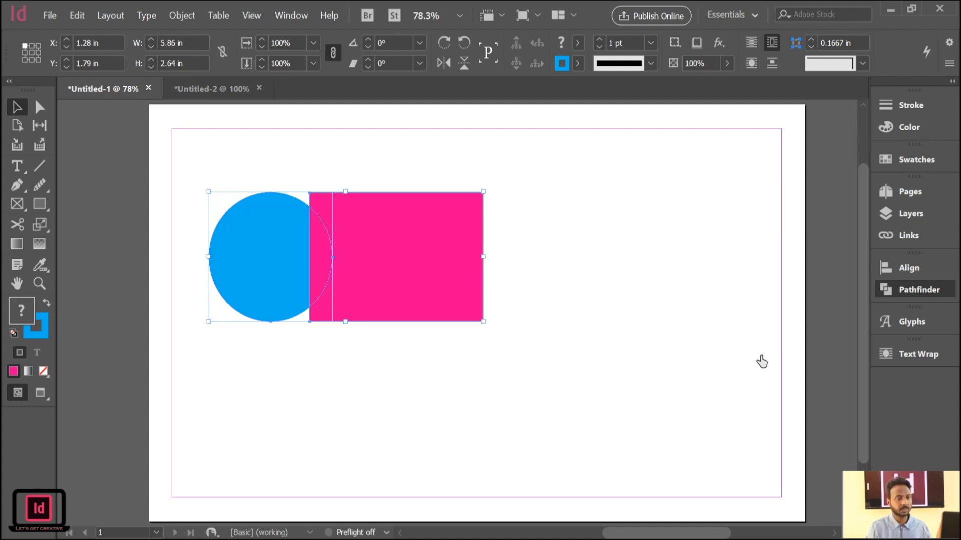
Try the Pathfinder Intersect and Exclude Overlap operations on the circle and rectangle, undoing each one.
left_click(761, 361)
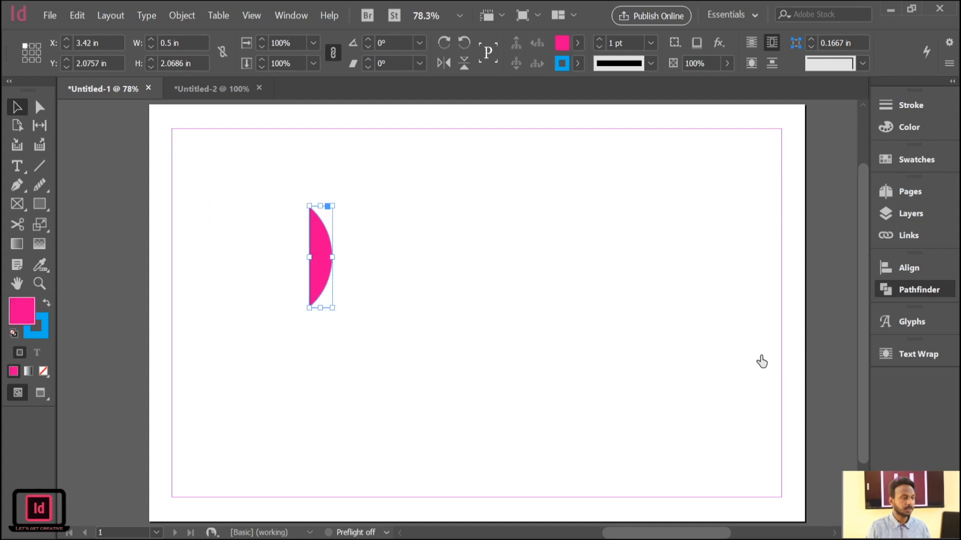
key("ctrl+z")
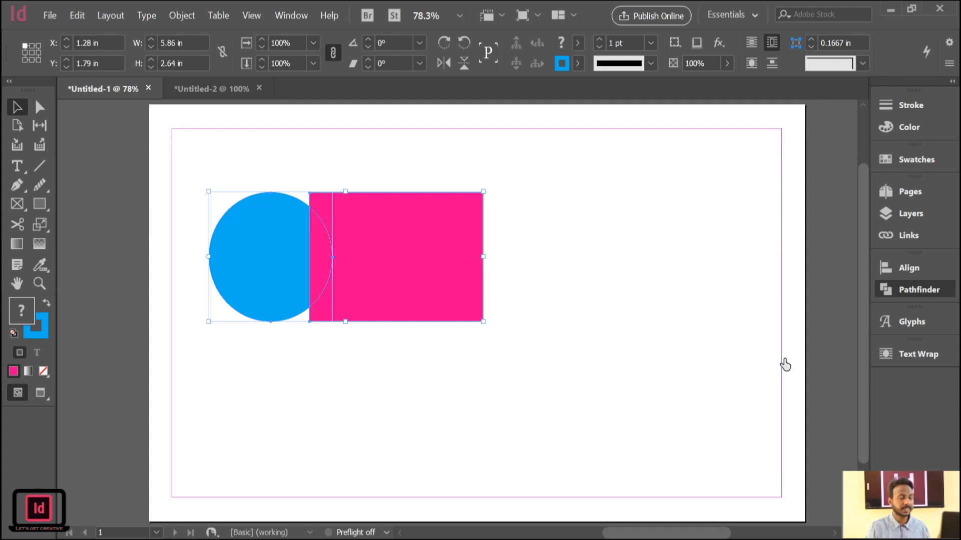
key("ctrl+8")
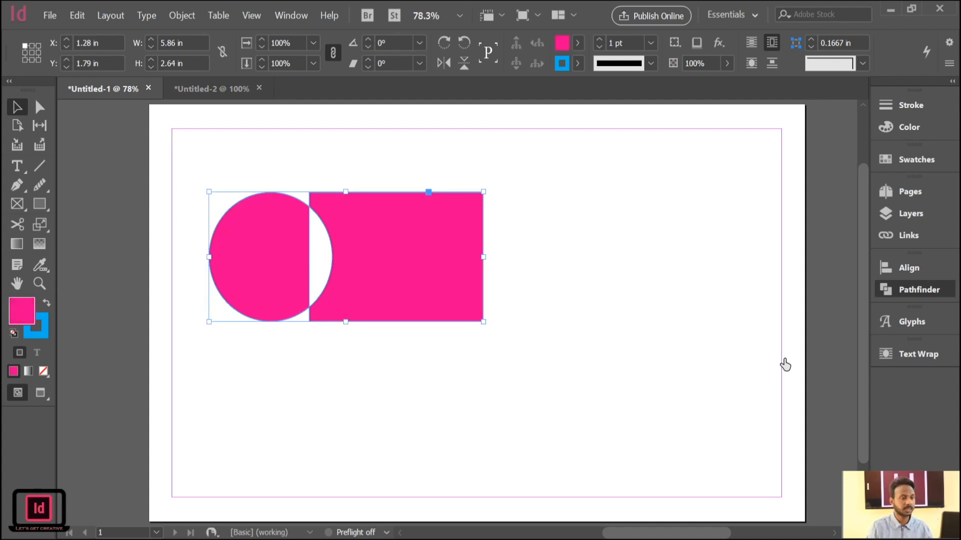
key("ctrl+z")
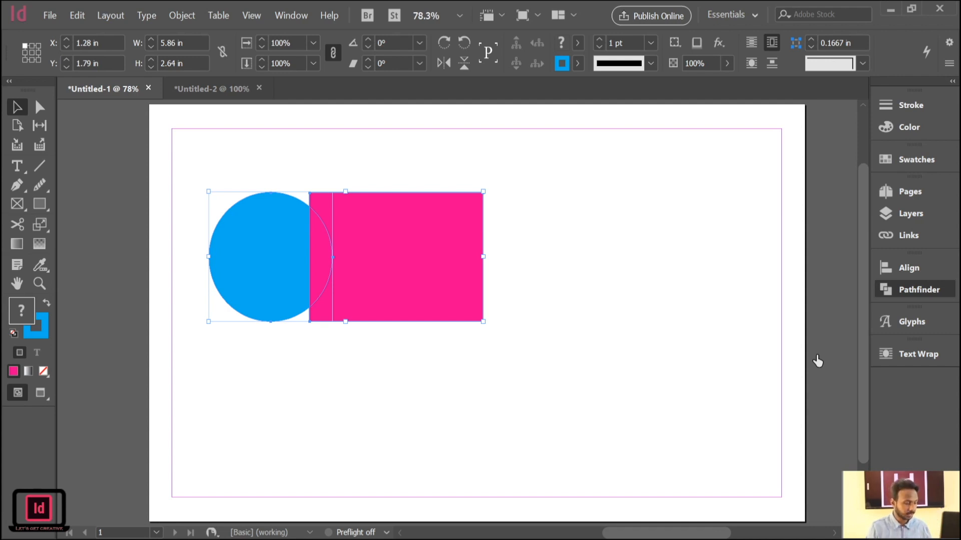
Cut the blue circle out of the magenta rectangle with the Pathfinder Minus Back operation, and select the resulting shape.
key("ctrl+shift+z")
left_click(599, 223)
left_click_drag(577, 190, 296, 427)
left_click(546, 242)
left_click_drag(542, 197, 347, 407)
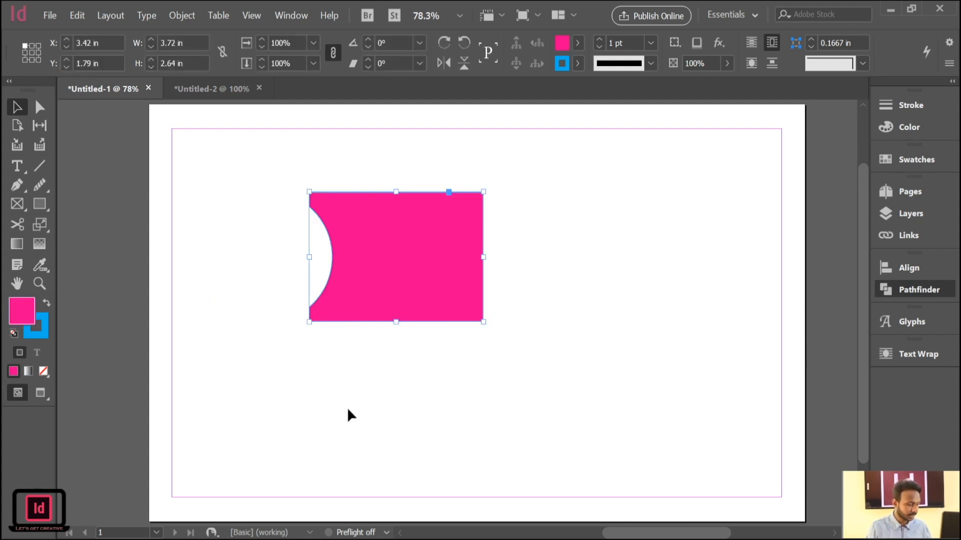
Switch to the Untitled-2 newspaper document and start creating a new document.
left_click(201, 88)
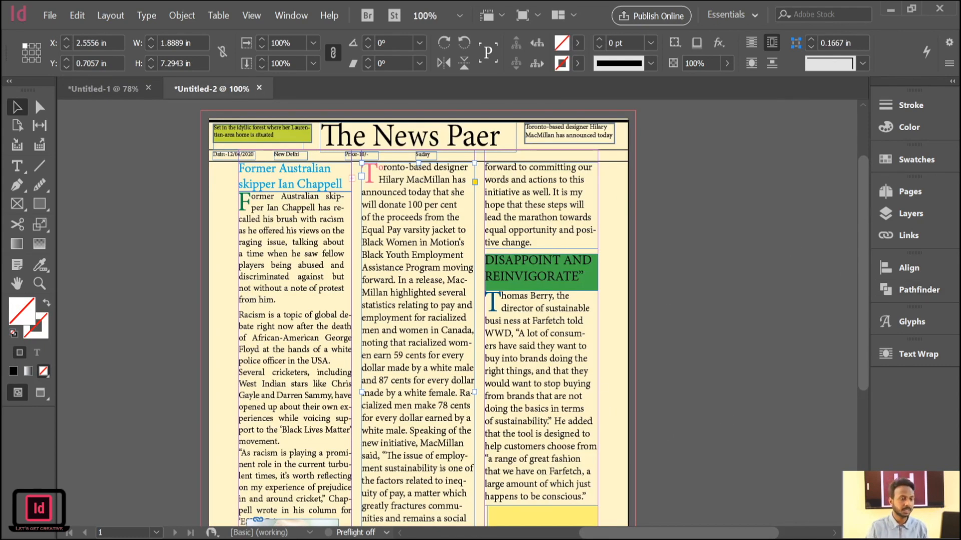
key("ctrl+n")
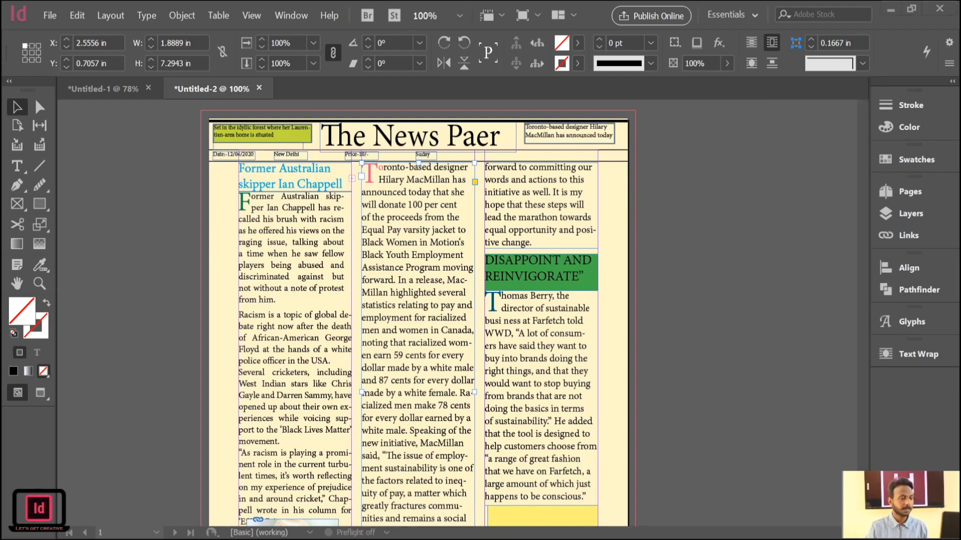